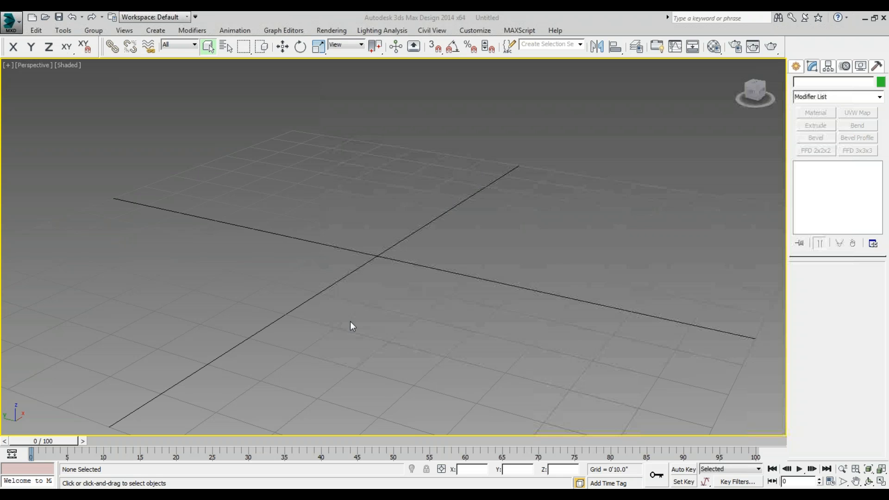
# Create a standard primitive box across the grid centre, about 3'11" long, 2'8" wide and 1'11" high.
pyautogui.click(796, 66)
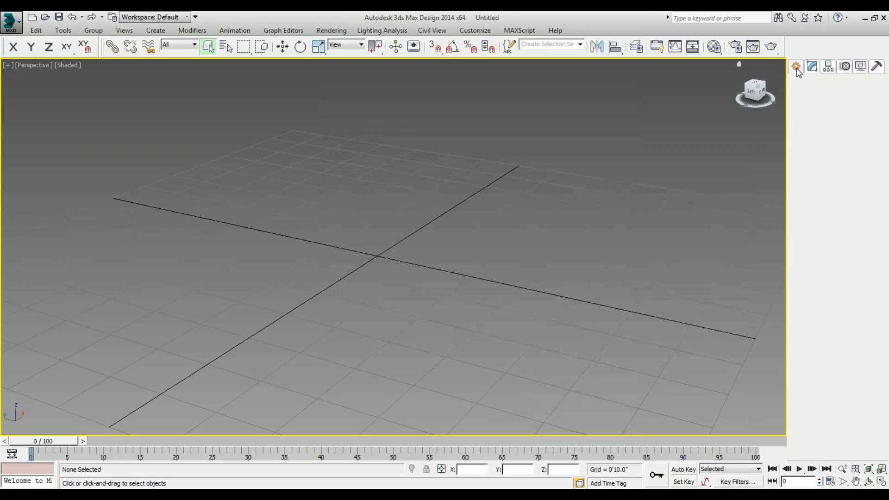
pyautogui.click(799, 85)
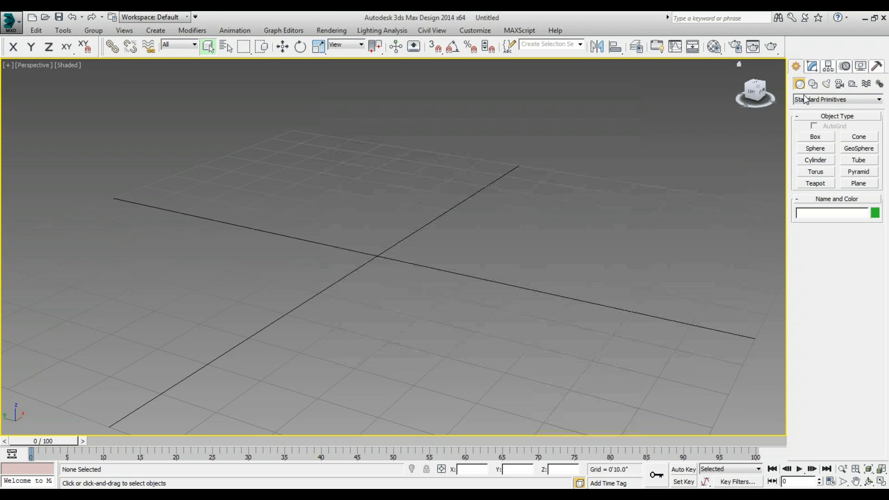
pyautogui.click(828, 137)
pyautogui.moveTo(277, 217); pyautogui.dragTo(393, 324)
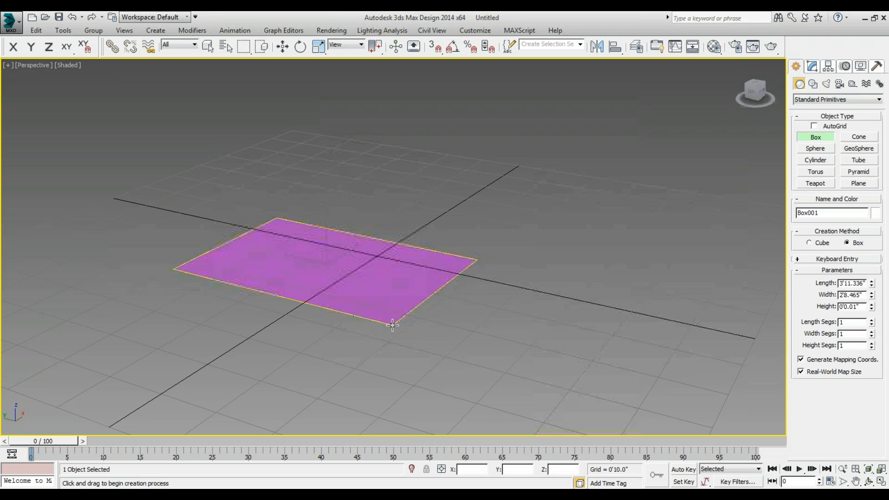
pyautogui.click(387, 220)
pyautogui.rightClick(419, 218)
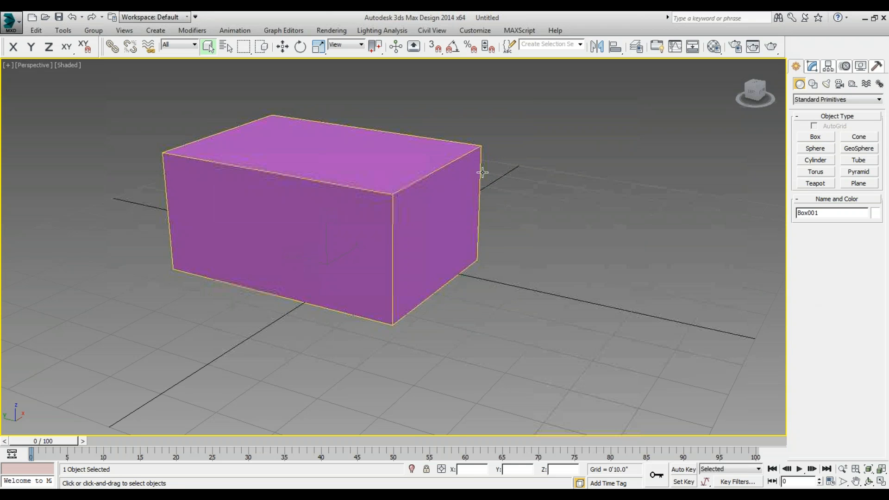
# Set the box's length to 4', width to 3' and height to 2'.
pyautogui.click(811, 67)
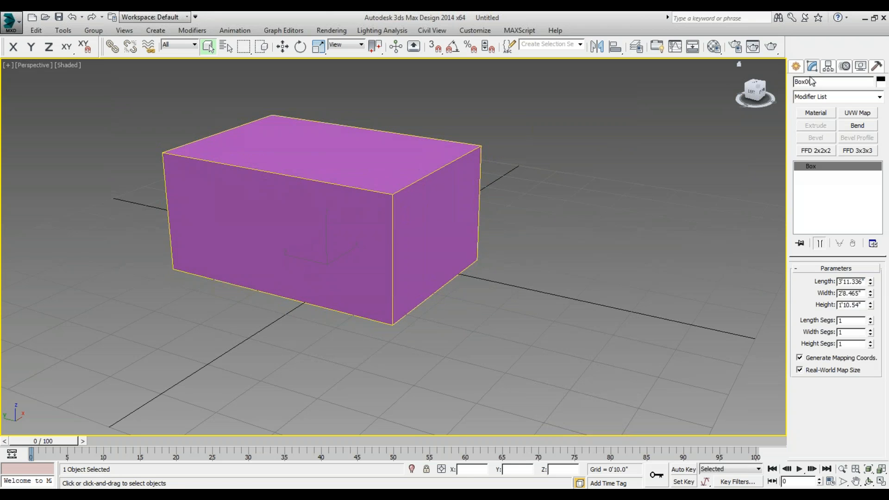
pyautogui.doubleClick(863, 281)
pyautogui.write("4'")
pyautogui.press('Return')
pyautogui.press('Tab')
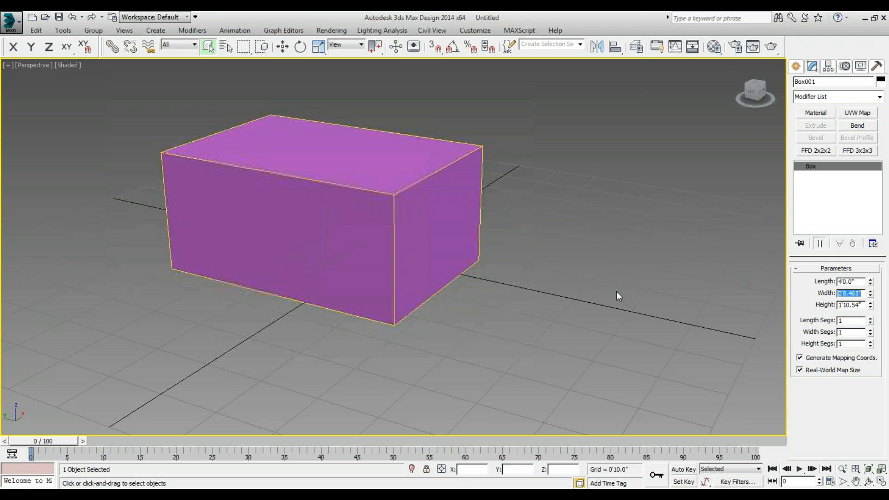
pyautogui.write("3'")
pyautogui.press('Return')
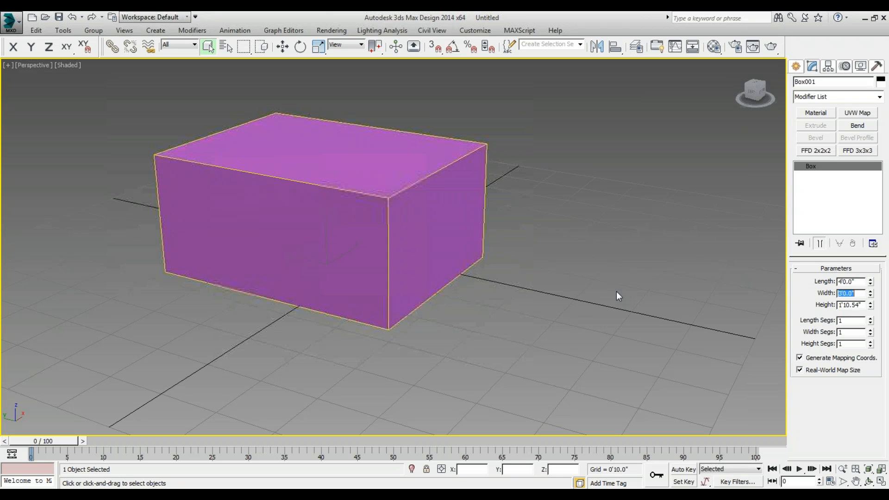
pyautogui.press('Tab')
pyautogui.write('2')
pyautogui.press('Return')
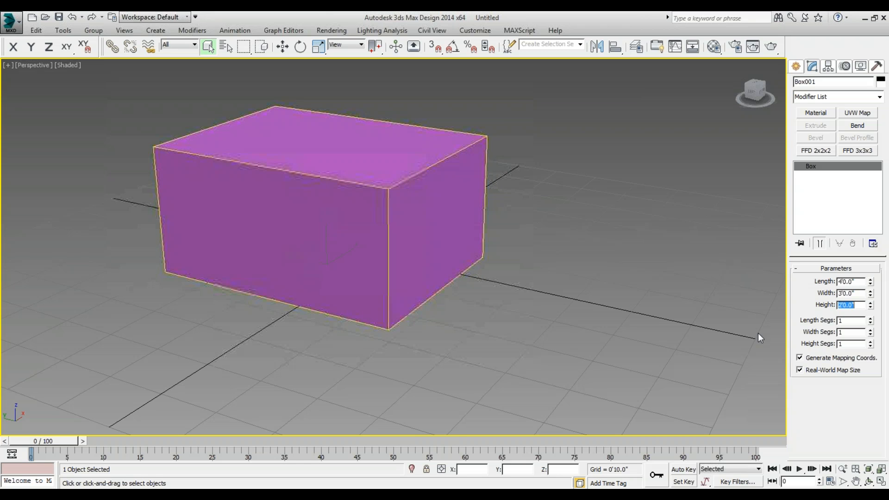
pyautogui.click(594, 211)
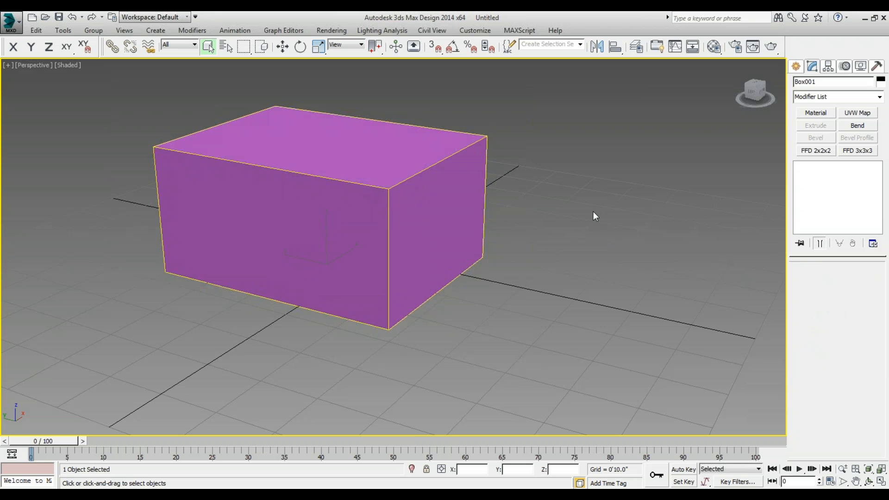
pyautogui.click(448, 194)
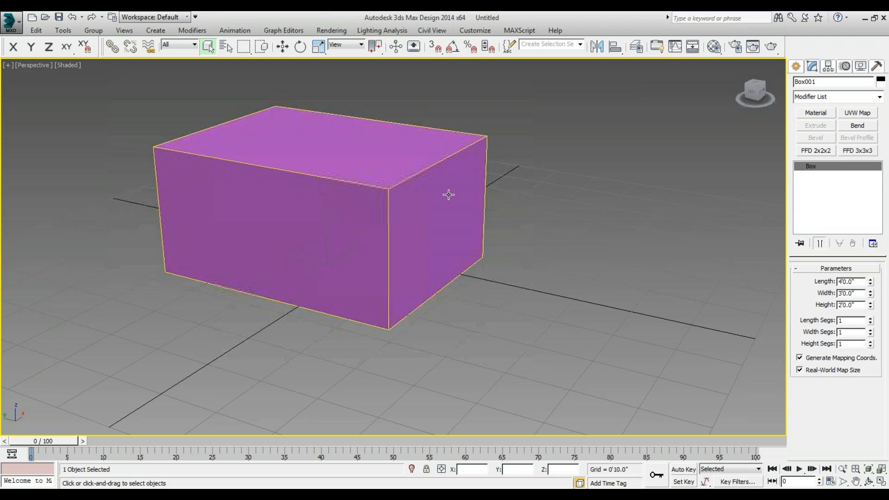
# Show the box in the front view at its full extents and deselect it.
pyautogui.click(869, 481)
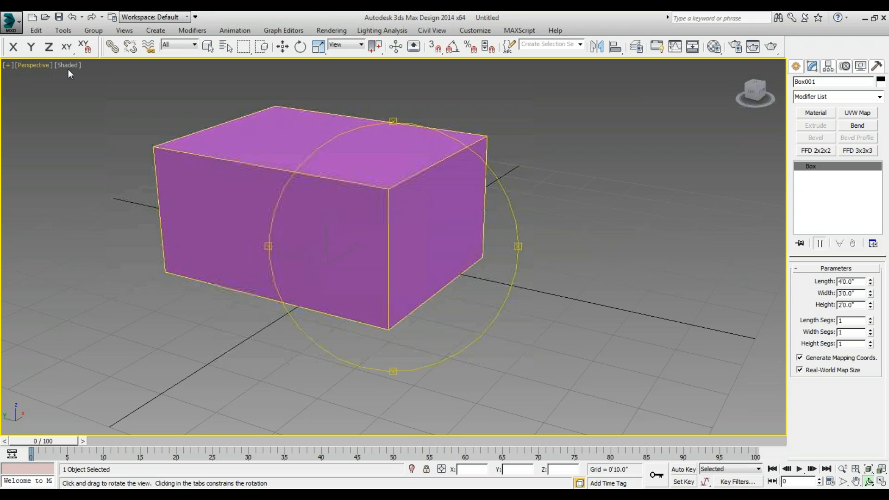
pyautogui.press('f')
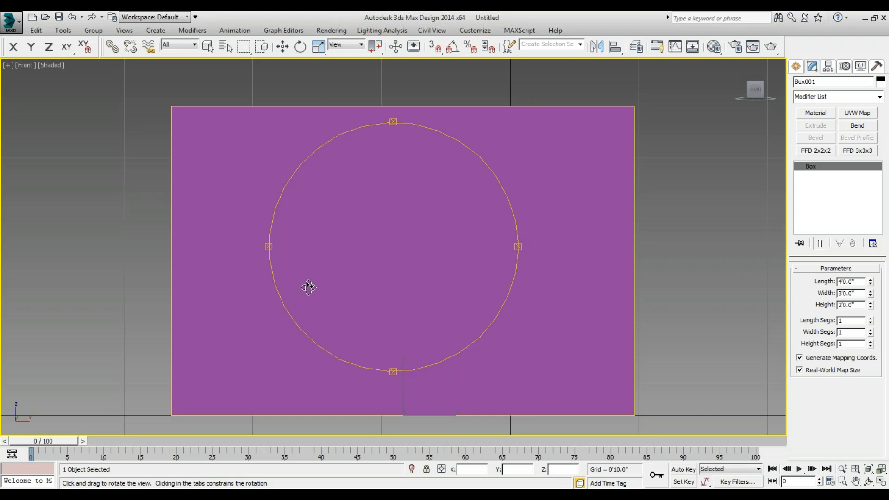
pyautogui.press('z')
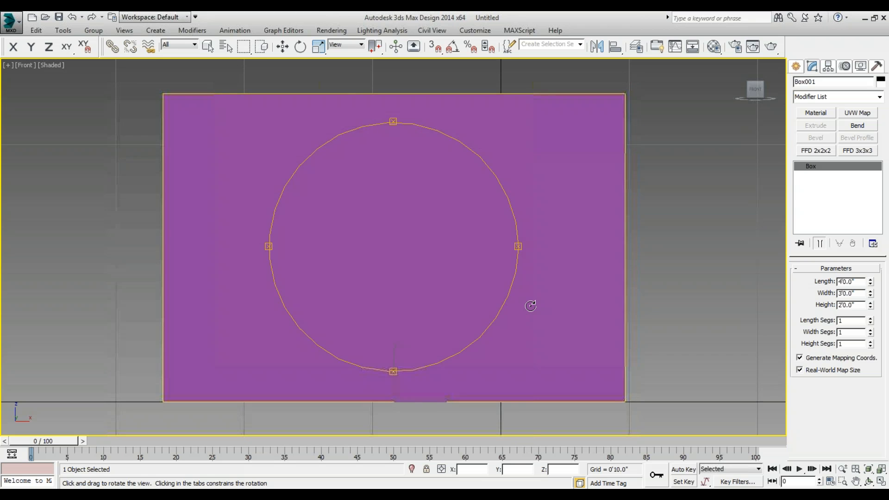
pyautogui.press('r')
pyautogui.press('r')
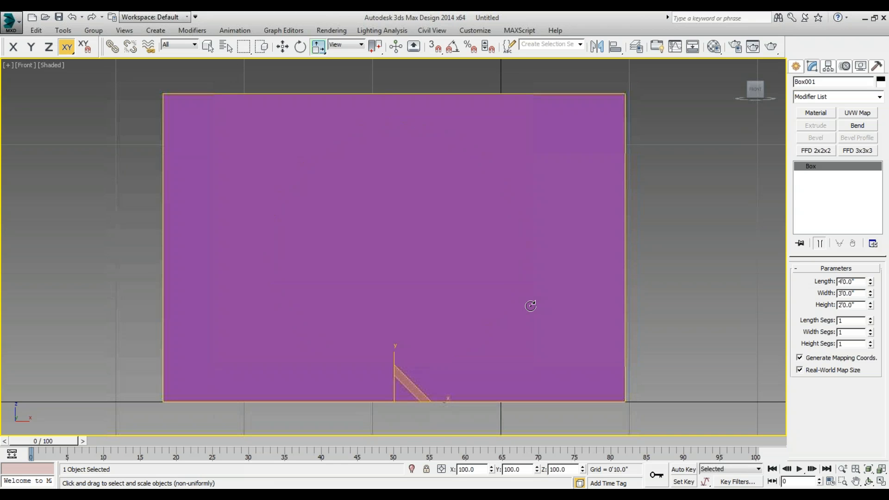
pyautogui.click(752, 174)
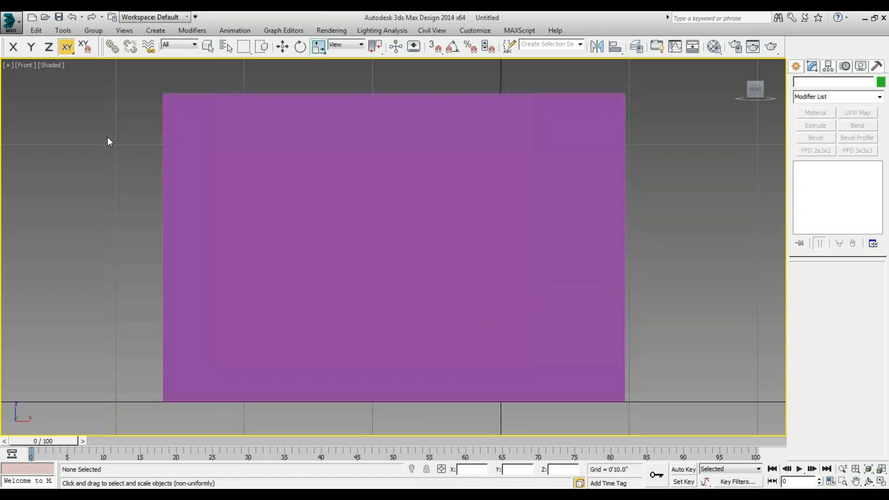
pyautogui.press('r')
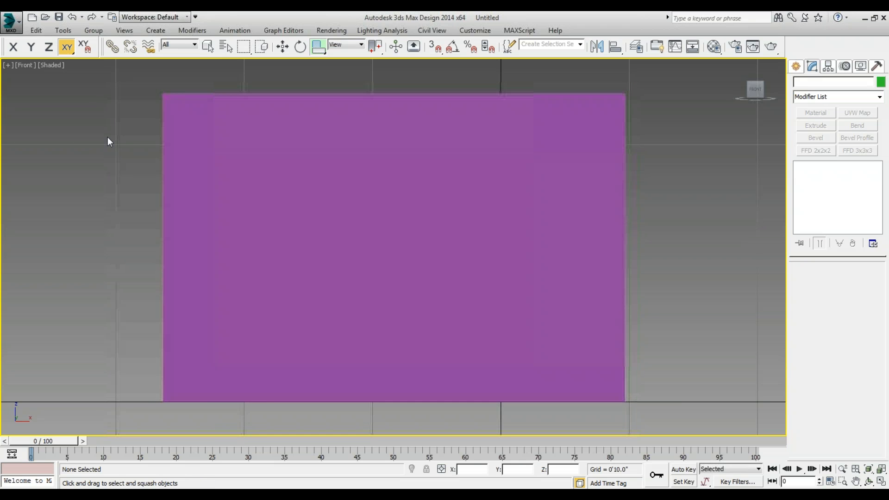
# Look at the box in the left view and in the top view, framing it fully each time.
pyautogui.press('l')
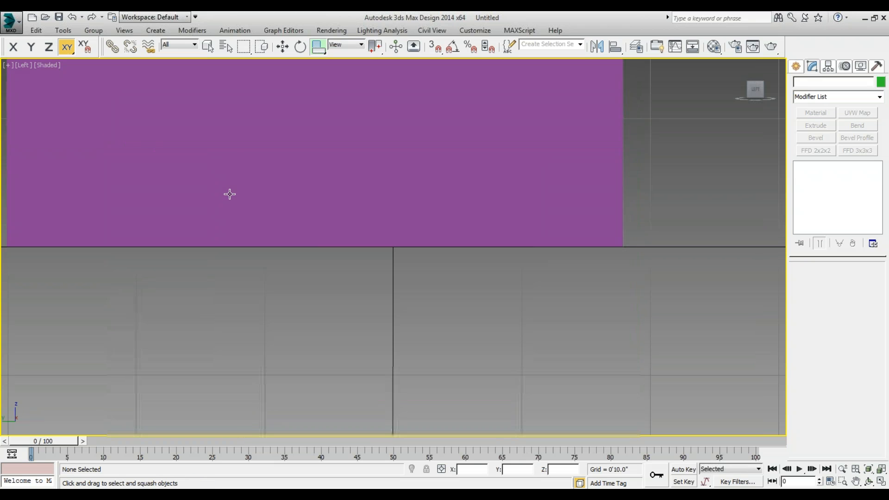
pyautogui.press('z')
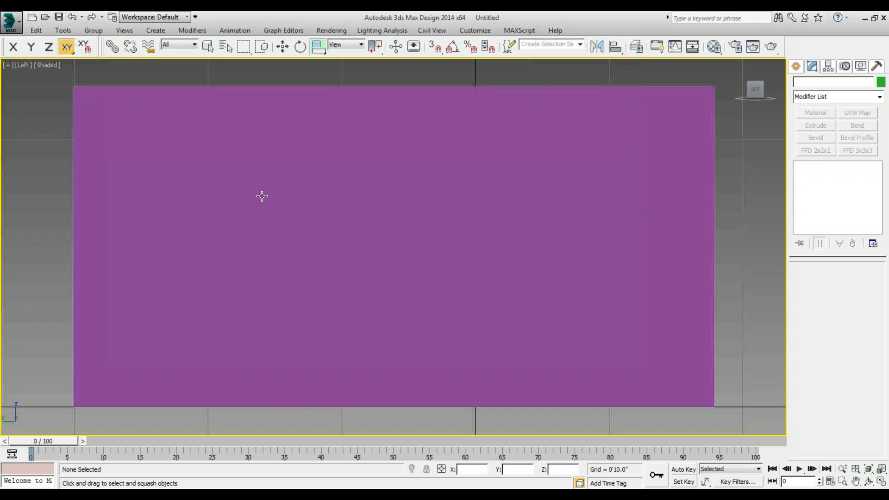
pyautogui.press('t')
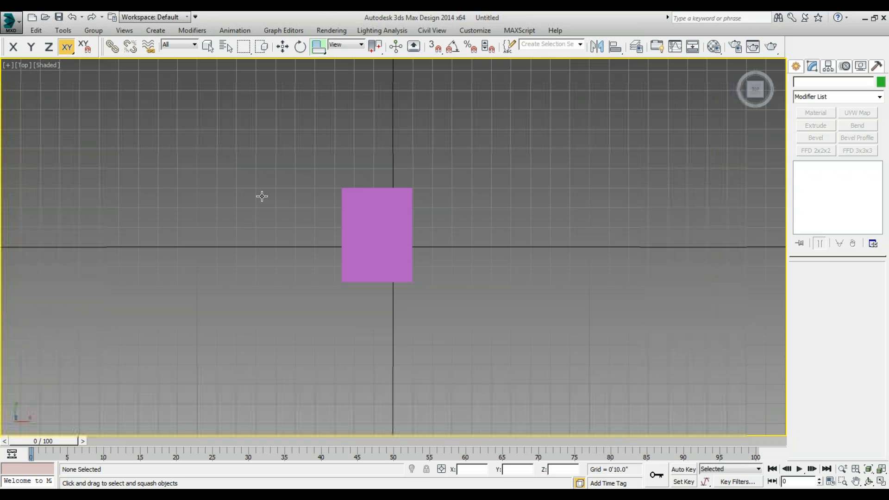
pyautogui.press('z')
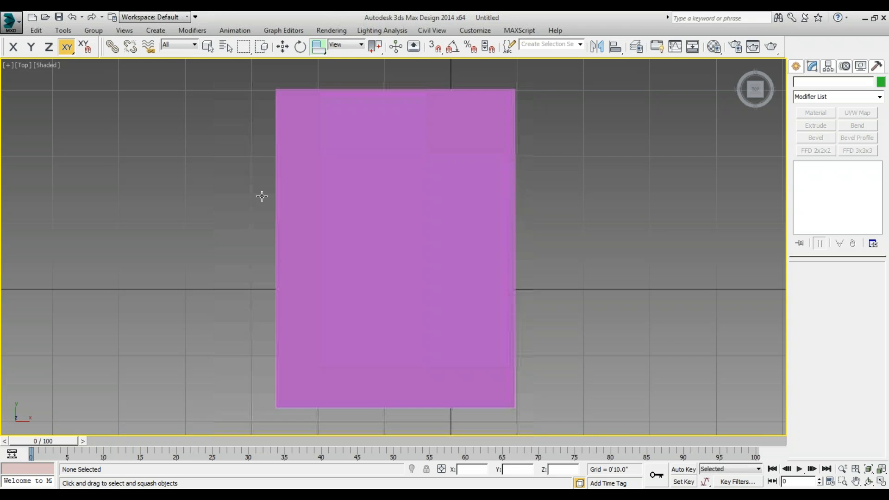
# Show the box in the right view, framed to its full extents.
pyautogui.press('v')
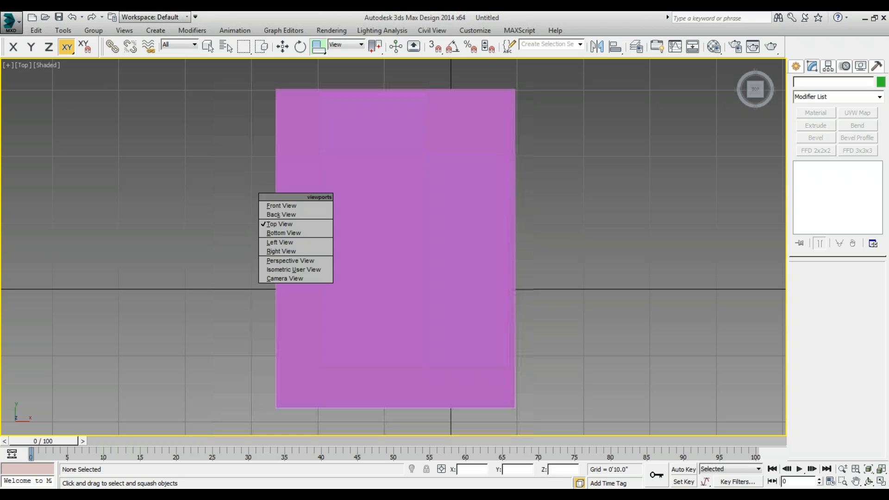
pyautogui.press('r')
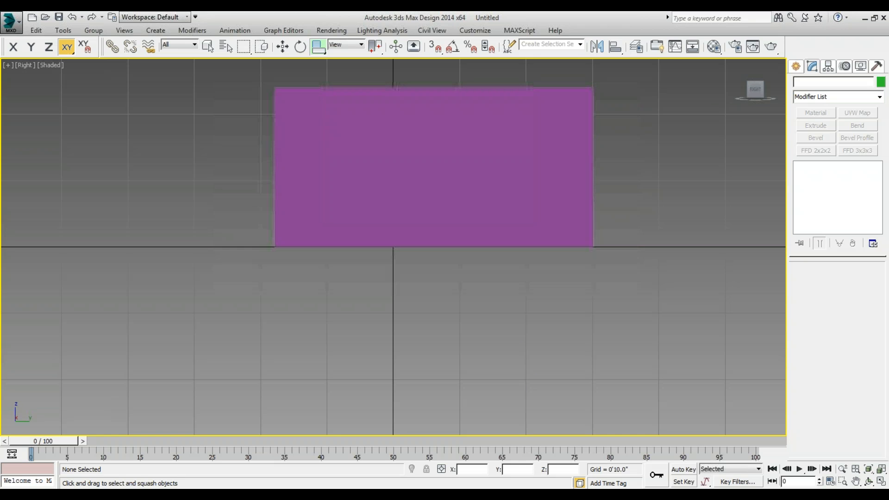
pyautogui.press('z')
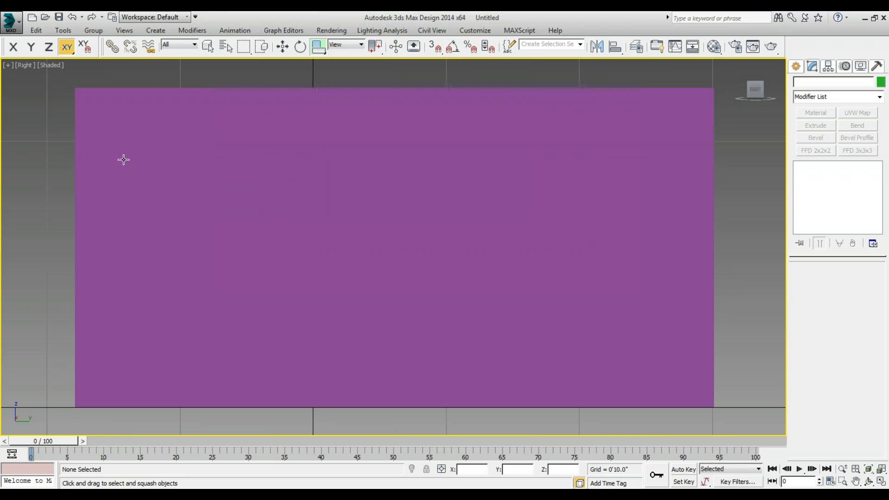
# Return to the perspective view and orient it so a corner, the top and two sides of the box are seen.
pyautogui.press('v')
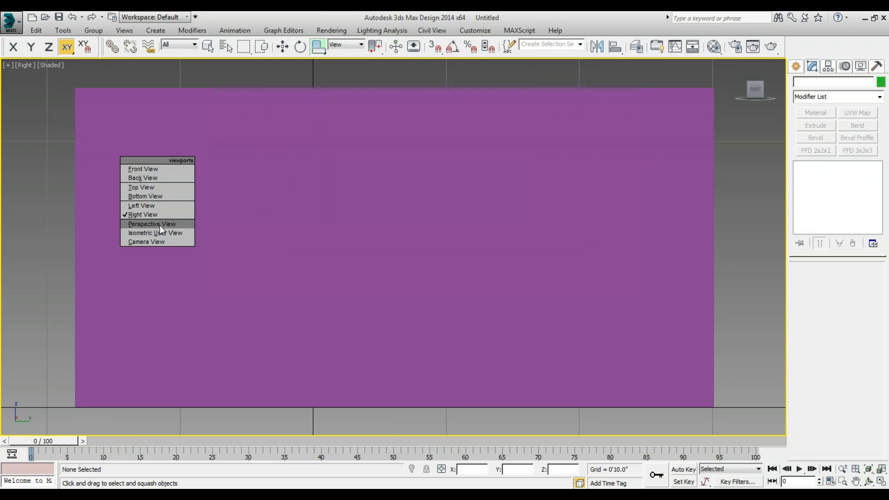
pyautogui.click(160, 224)
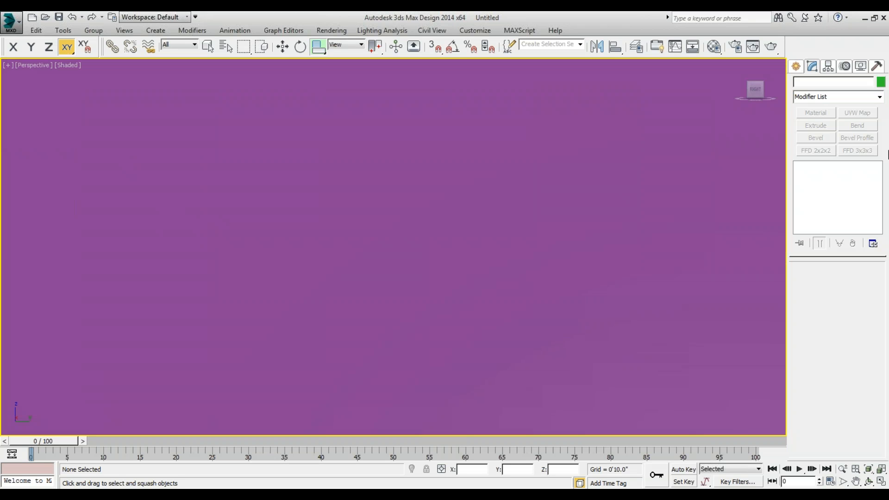
pyautogui.click(764, 84)
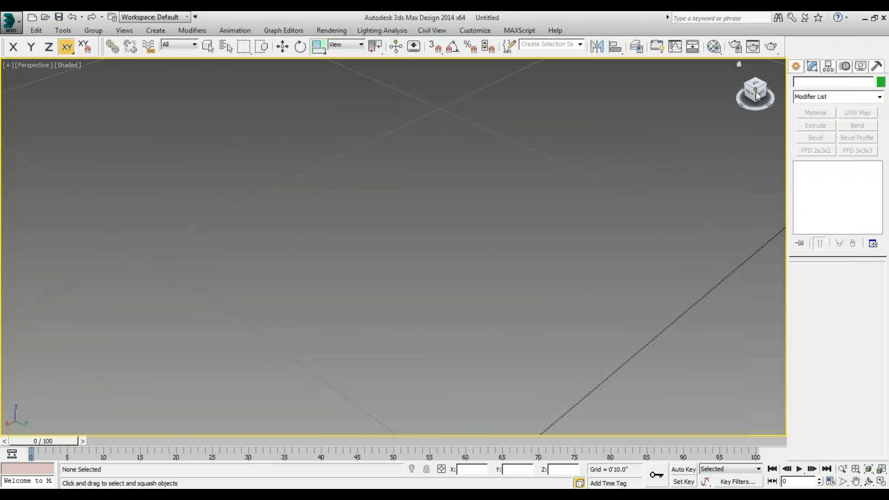
pyautogui.click(757, 95)
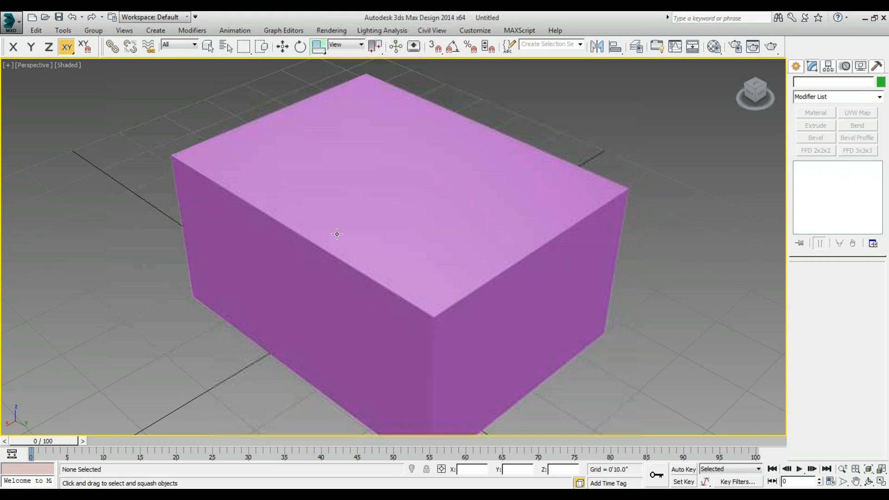
pyautogui.scroll(-3, 338, 234)
pyautogui.scroll(-4, 341, 240)
pyautogui.scroll(6, 341, 240)
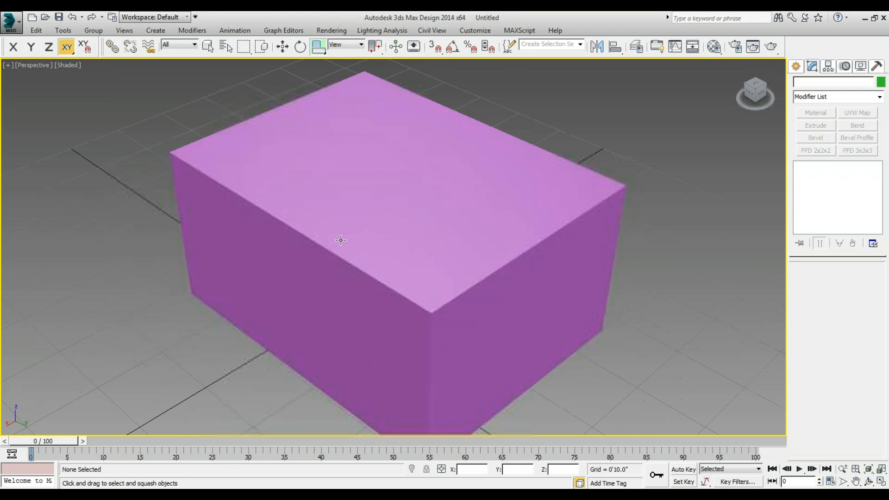
pyautogui.scroll(-6, 341, 240)
pyautogui.scroll(5, 341, 240)
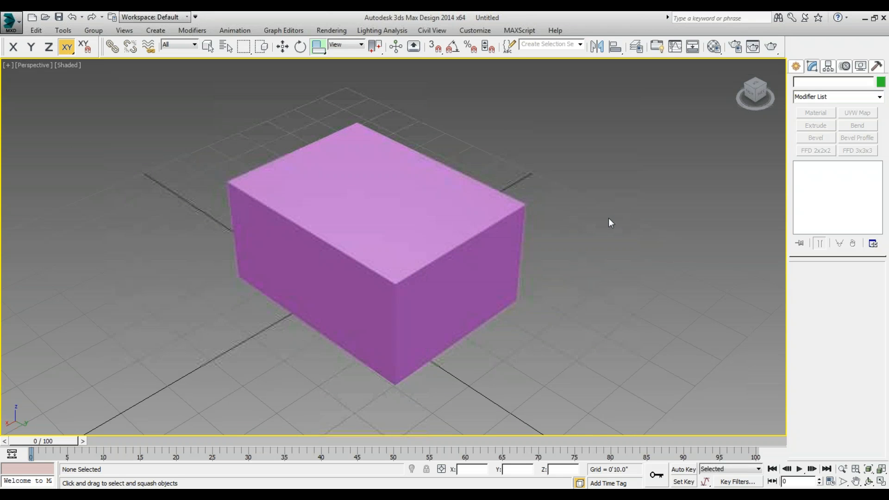
# In the top view, create a target camera outside the box's lower-left corner aimed at its middle, and another starting inside the box.
pyautogui.press('t')
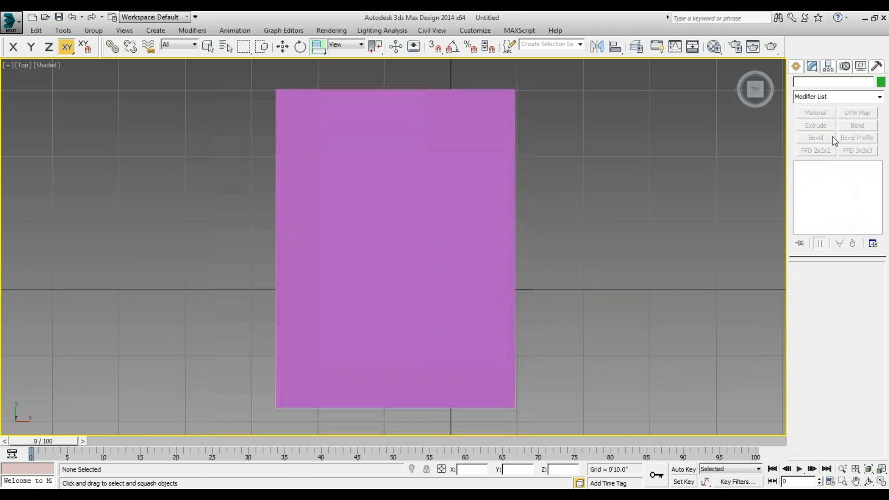
pyautogui.click(798, 67)
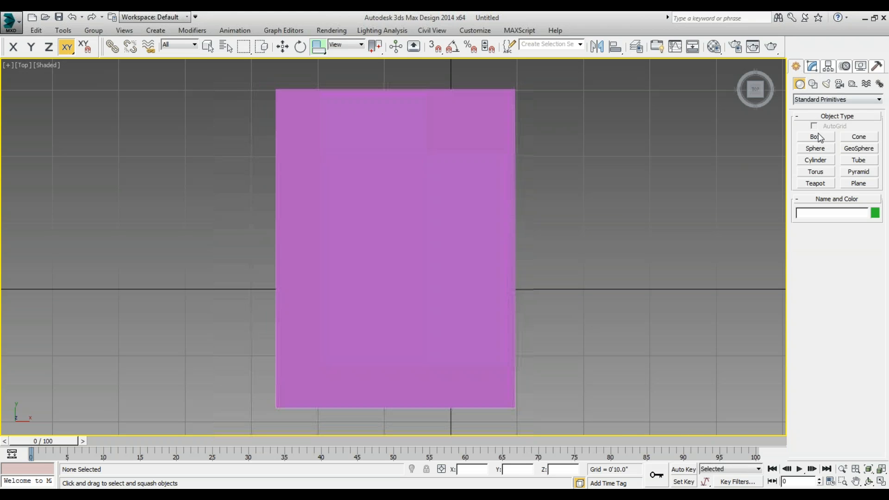
pyautogui.click(840, 86)
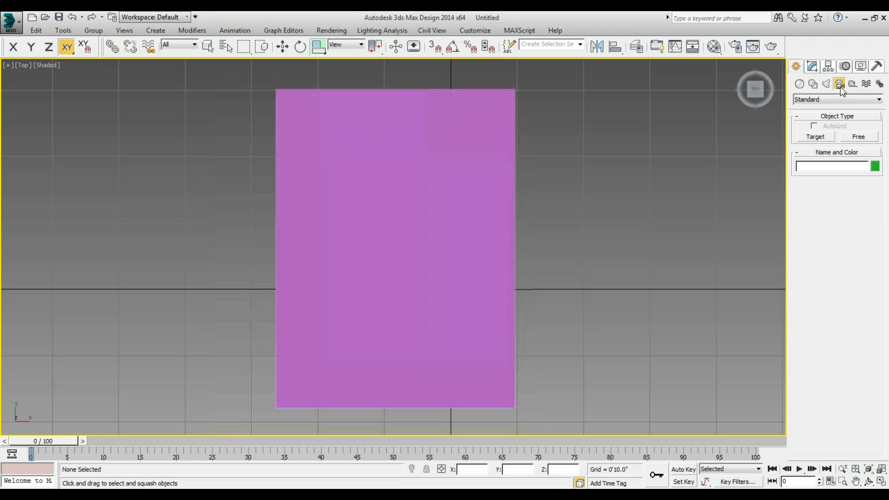
pyautogui.click(816, 137)
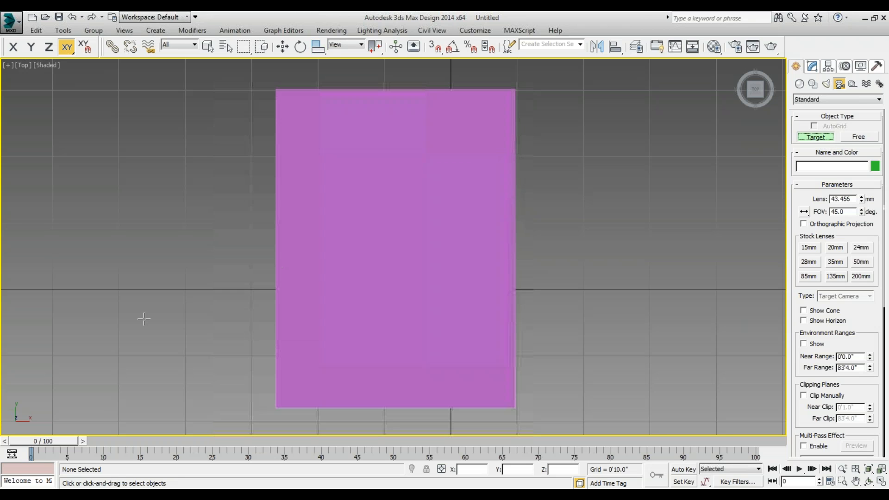
pyautogui.moveTo(60, 368); pyautogui.dragTo(370, 267)
pyautogui.moveTo(398, 248); pyautogui.dragTo(492, 238)
pyautogui.rightClick(492, 238)
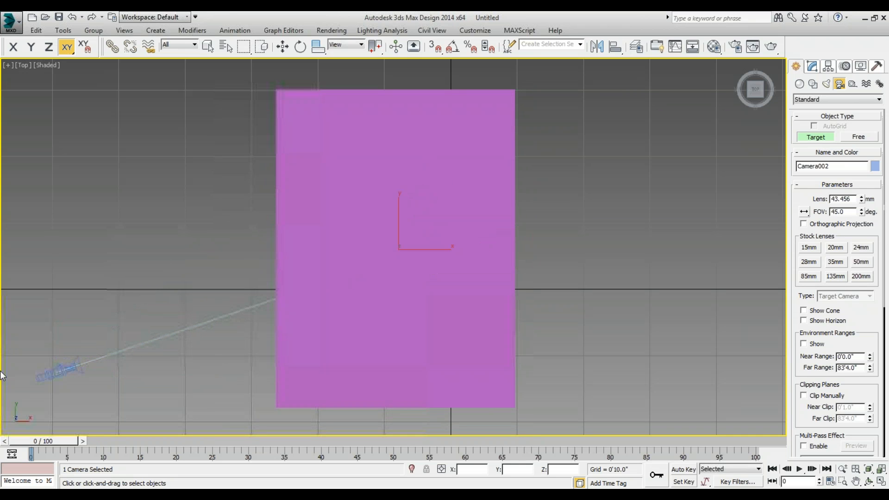
# Select the target camera outside the box with the Move tool and look through it.
pyautogui.click(277, 50)
pyautogui.scroll(-4, 170, 278)
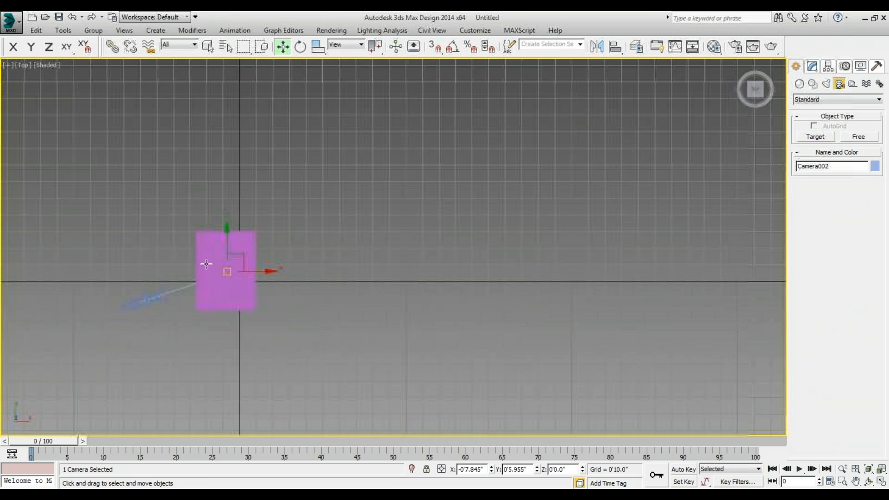
pyautogui.scroll(2, 154, 290)
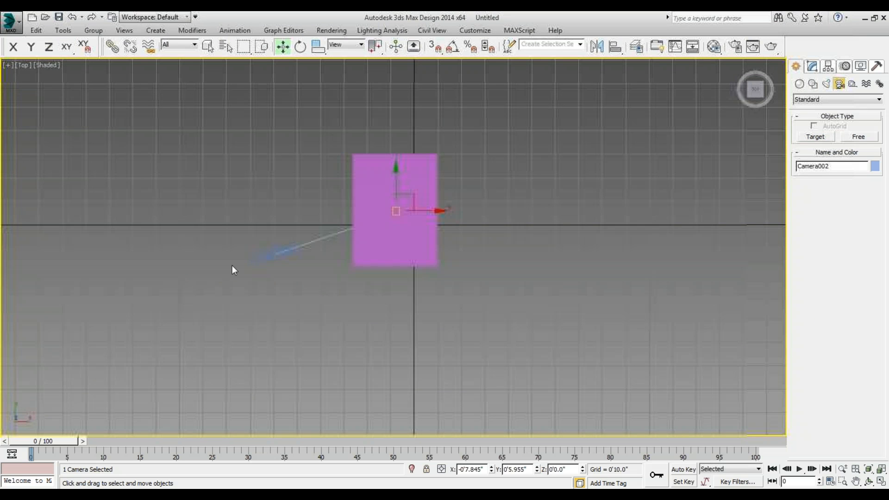
pyautogui.click(261, 258)
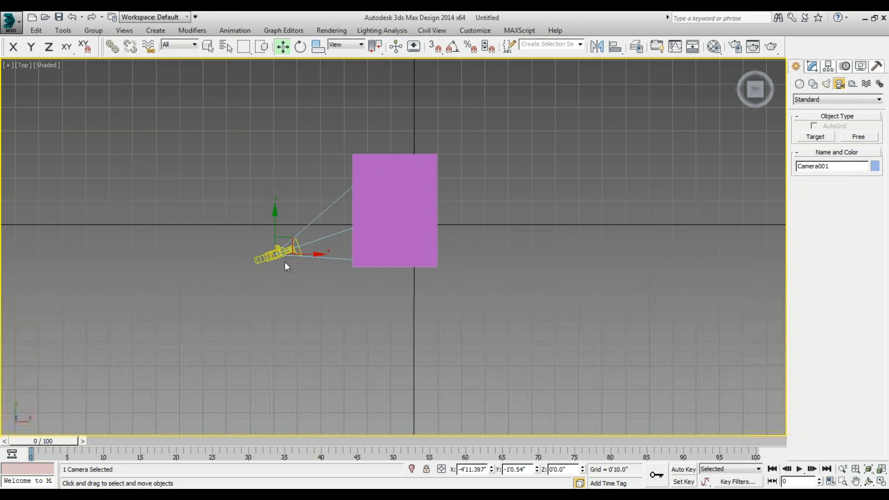
pyautogui.press('c')
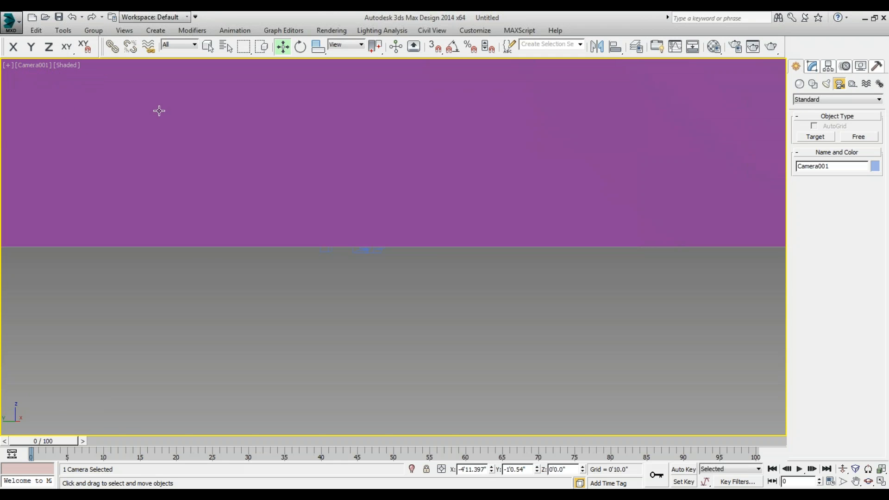
# Return to the top view, reselect the camera outside the box, and switch to its view again.
pyautogui.press('t')
pyautogui.scroll(-3, 195, 298)
pyautogui.click(126, 351)
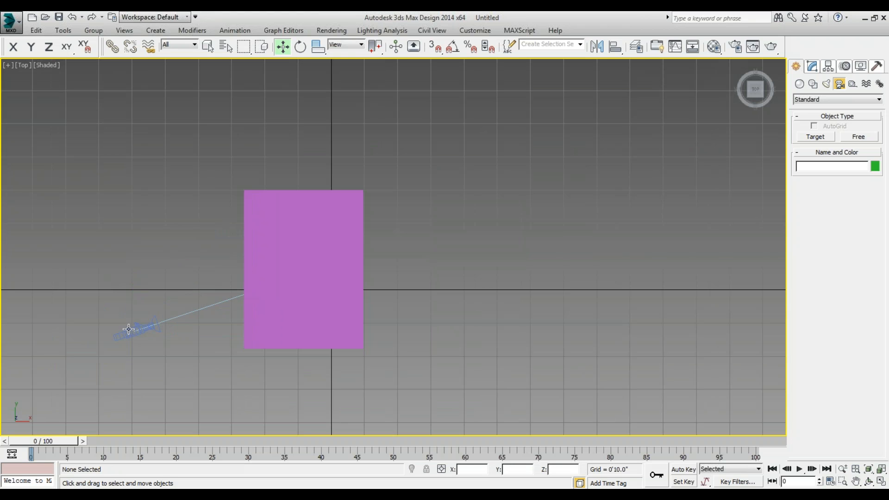
pyautogui.click(129, 329)
pyautogui.press('c')
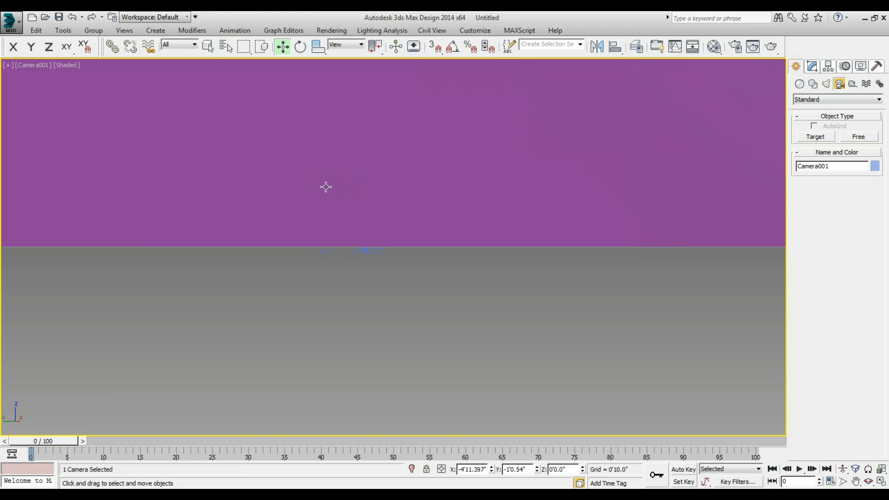
# Show the camera and box together in the front view and display them in wireframe.
pyautogui.press('f')
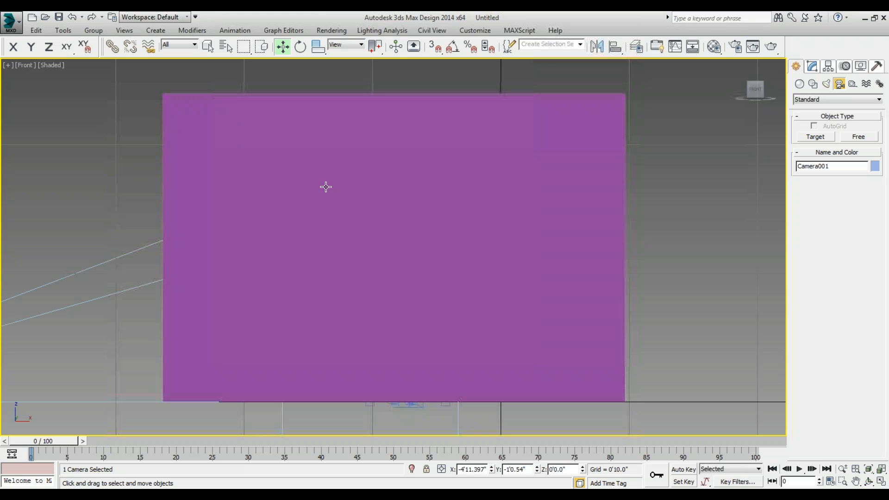
pyautogui.scroll(-3, 326, 186)
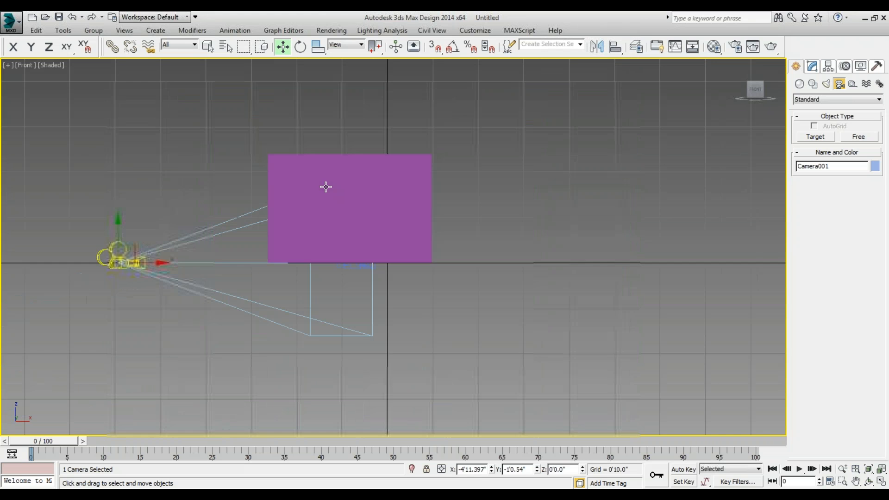
pyautogui.scroll(2, 134, 249)
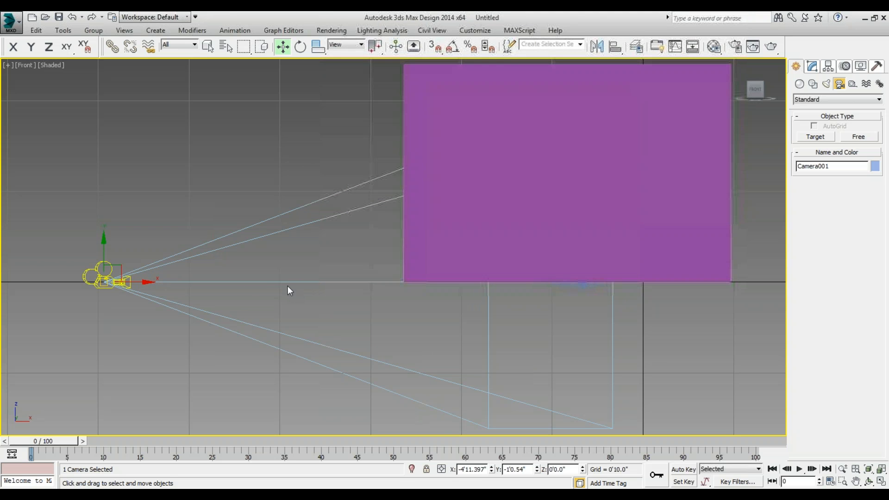
pyautogui.scroll(4, 115, 284)
pyautogui.scroll(-4, 96, 280)
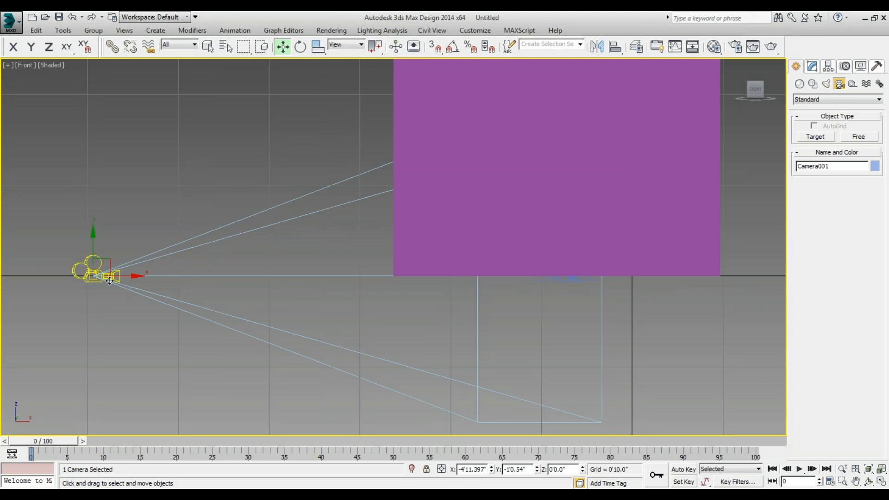
pyautogui.scroll(1, 421, 280)
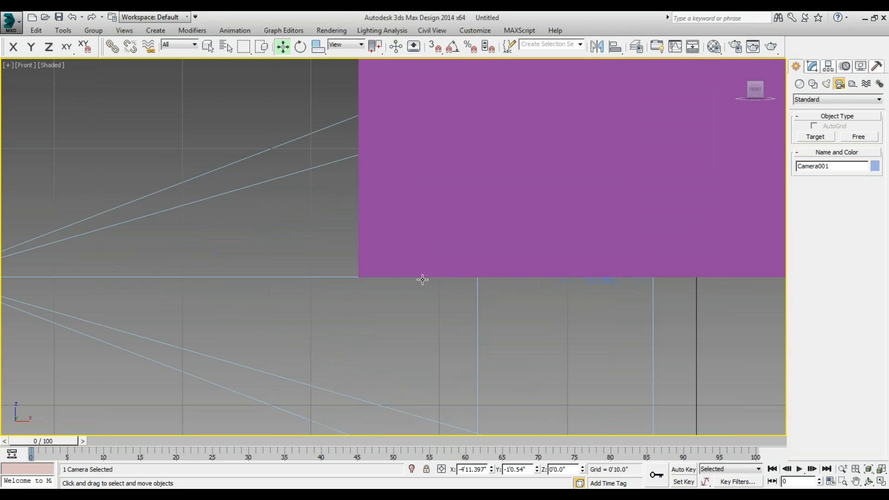
pyautogui.scroll(-3, 421, 279)
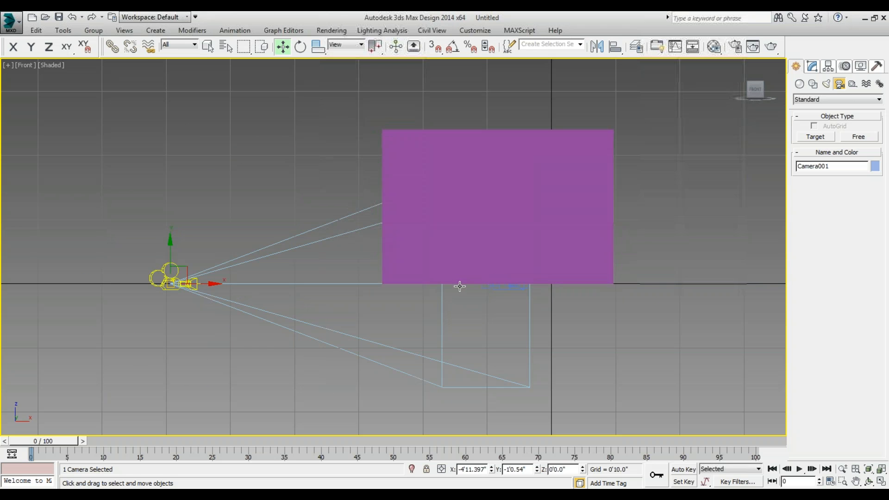
pyautogui.press('F3')
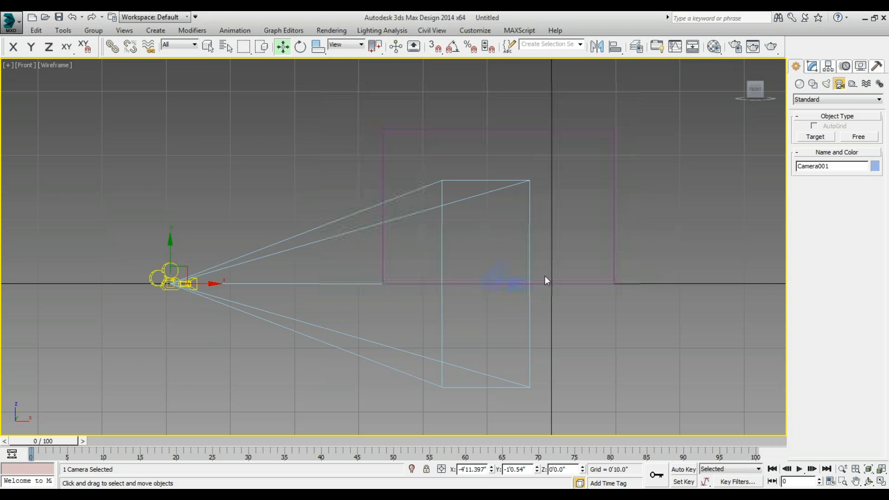
# Delete the second camera, Camera002, located inside the box.
pyautogui.scroll(3, 546, 278)
pyautogui.moveTo(160, 254); pyautogui.dragTo(347, 332)
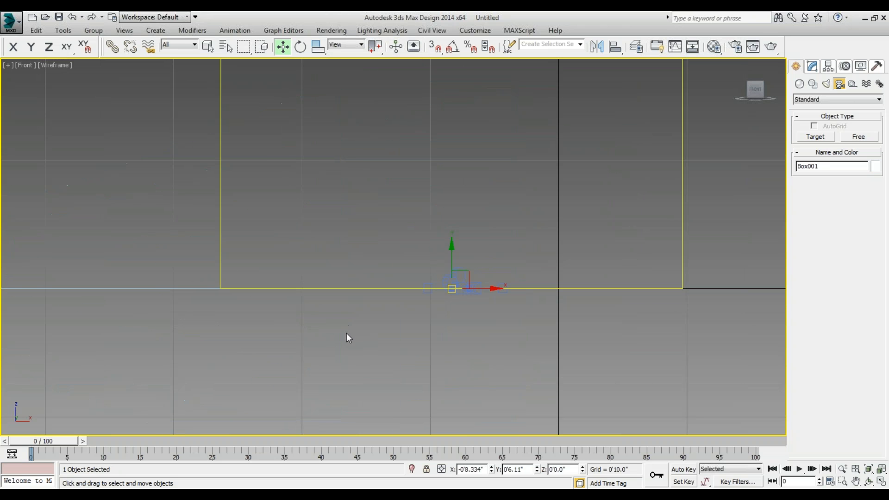
pyautogui.scroll(-3, 357, 326)
pyautogui.click(391, 335)
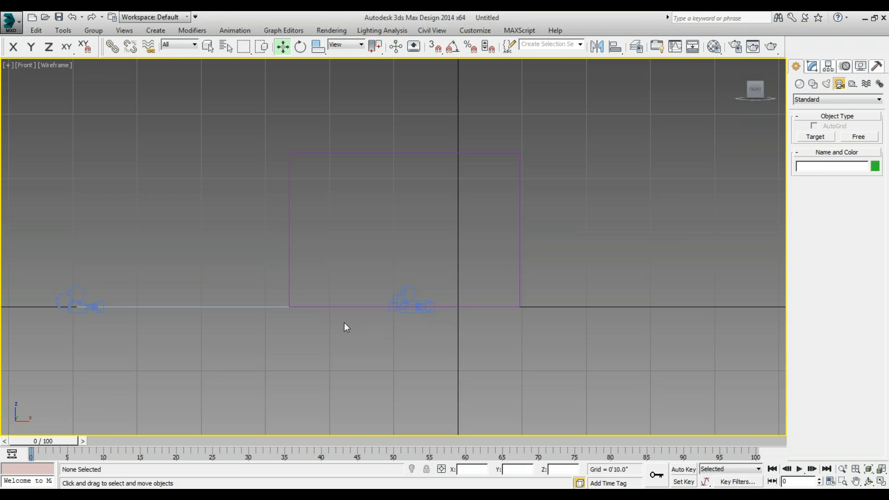
pyautogui.click(91, 304)
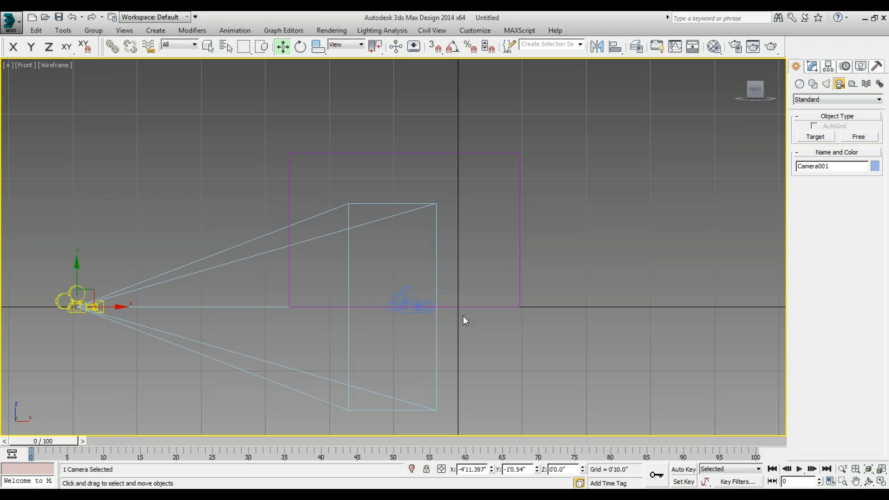
pyautogui.click(421, 304)
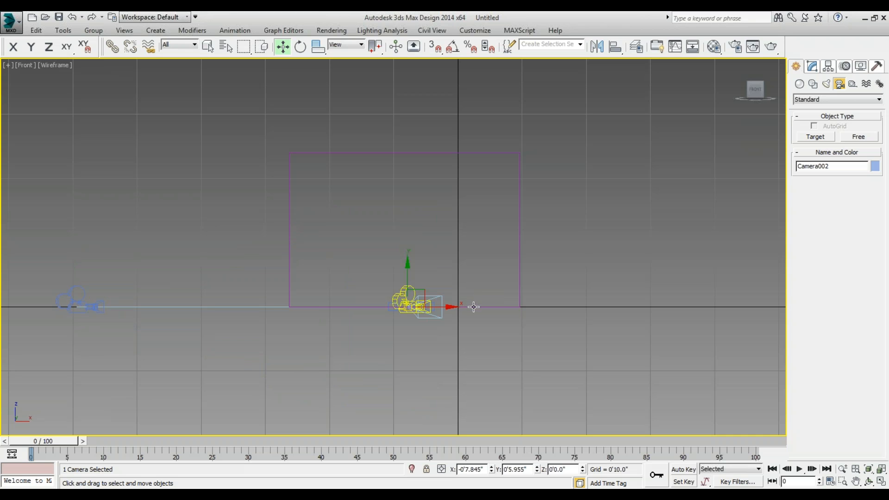
pyautogui.press('Delete')
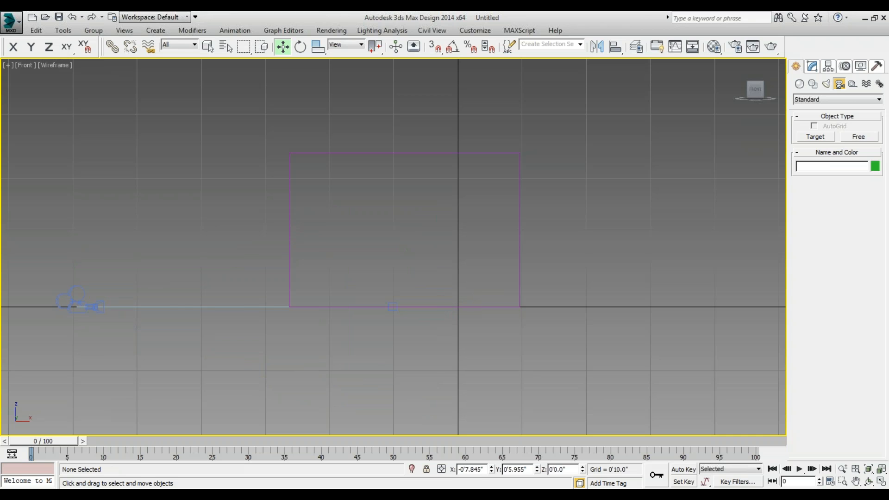
# Select the remaining camera's target inside the box and look through Camera001 in shaded display.
pyautogui.click(86, 305)
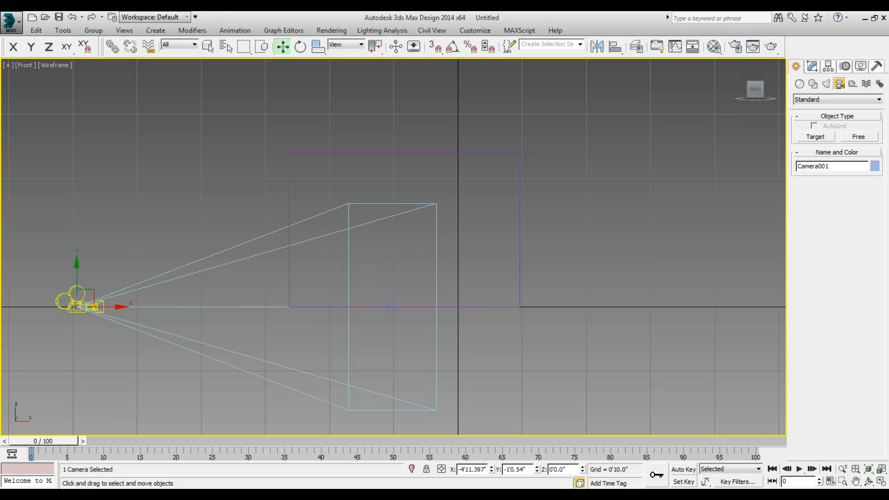
pyautogui.click(394, 308)
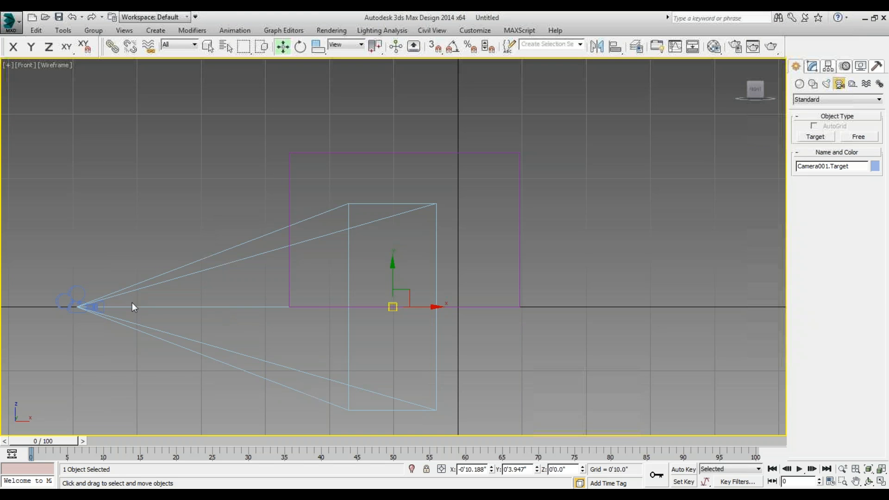
pyautogui.press('c')
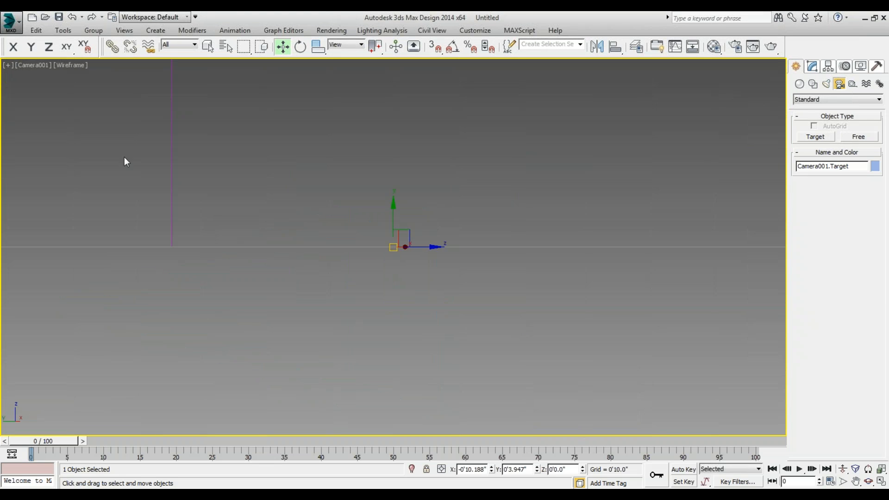
pyautogui.press('F3')
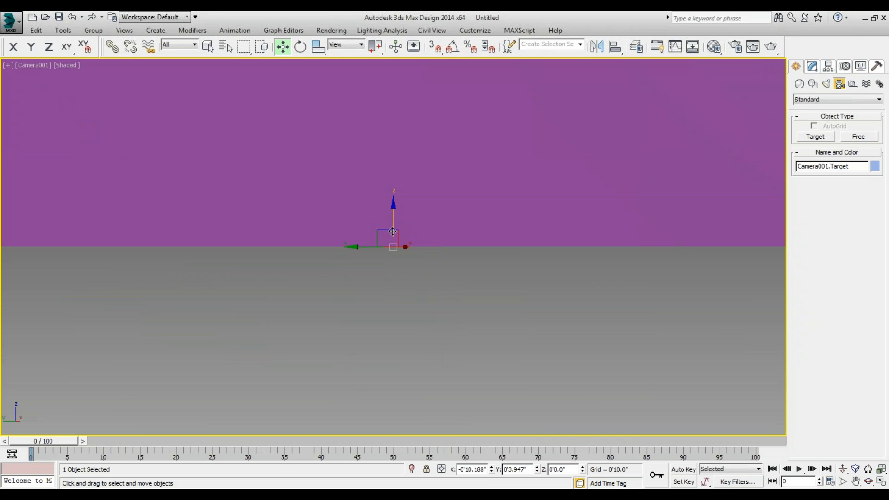
# Select Camera001.Target by name from the scene object list and raise it to a height of about 8 inches.
pyautogui.click(435, 316)
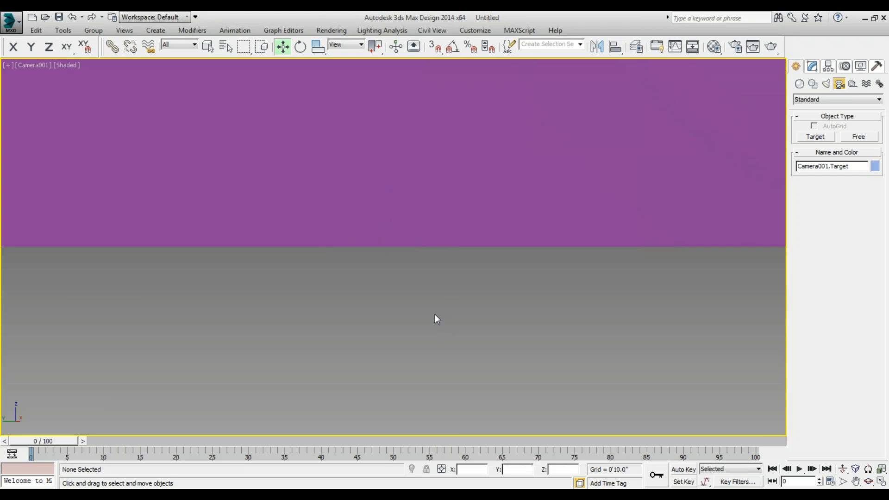
pyautogui.press('h')
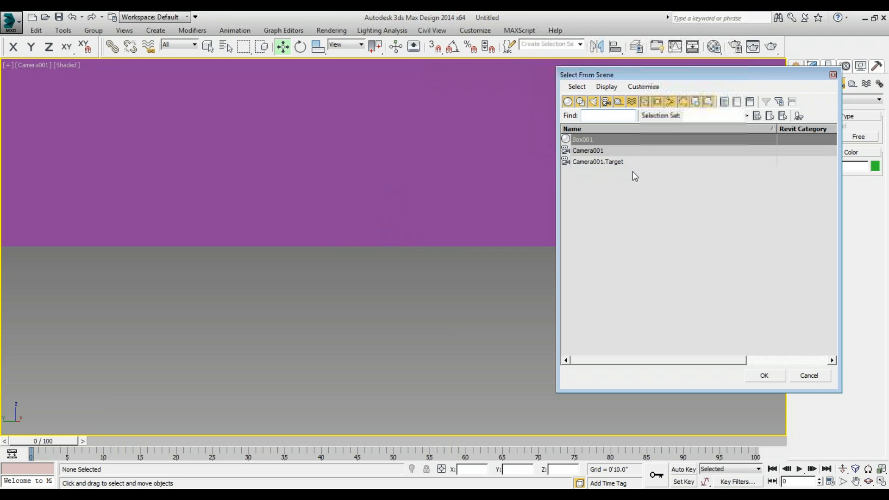
pyautogui.click(615, 162)
pyautogui.doubleClick(614, 162)
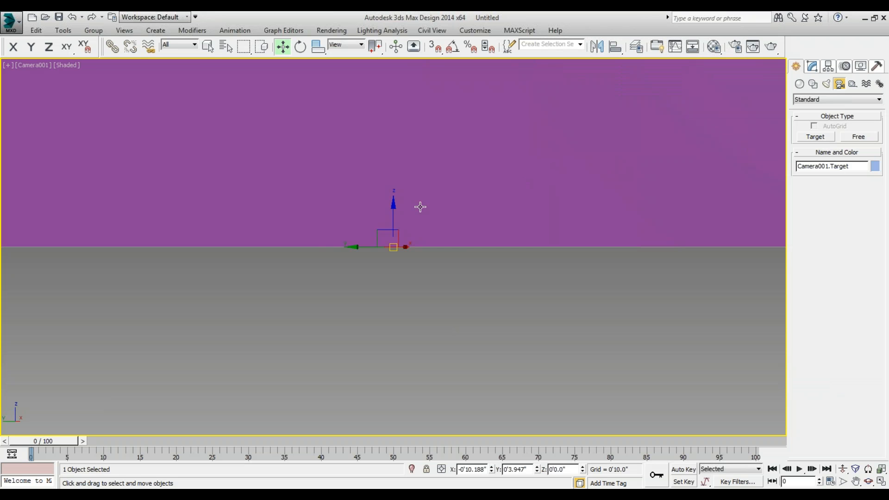
pyautogui.moveTo(393, 217); pyautogui.dragTo(371, 290)
# In the front view, raise Camera001 vertically to a height of about 4'2" and look through it.
pyautogui.press('f')
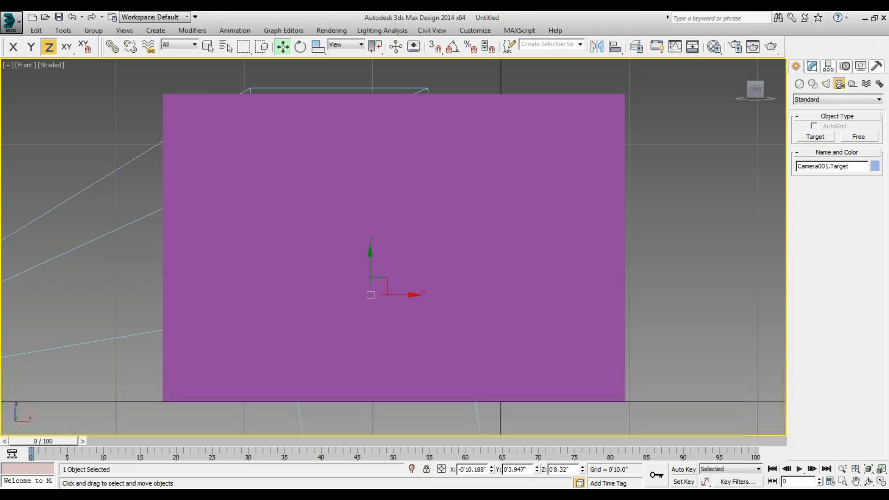
pyautogui.click(227, 320)
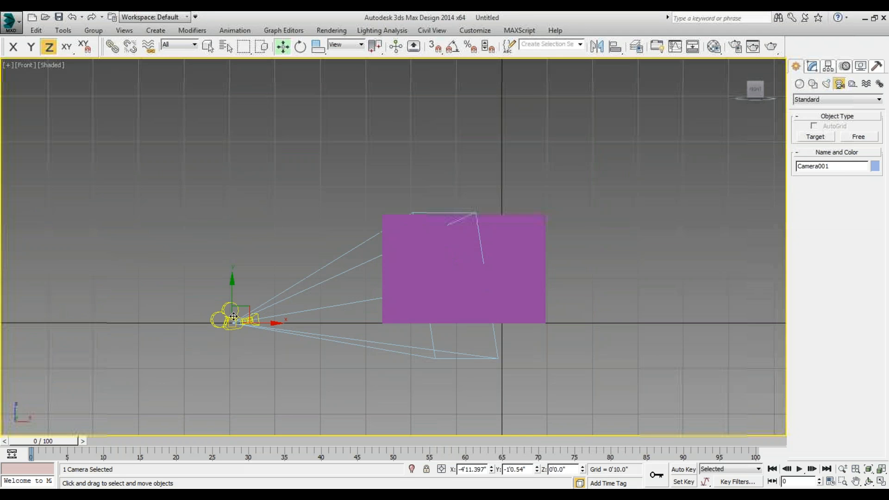
pyautogui.moveTo(233, 296); pyautogui.dragTo(240, 76)
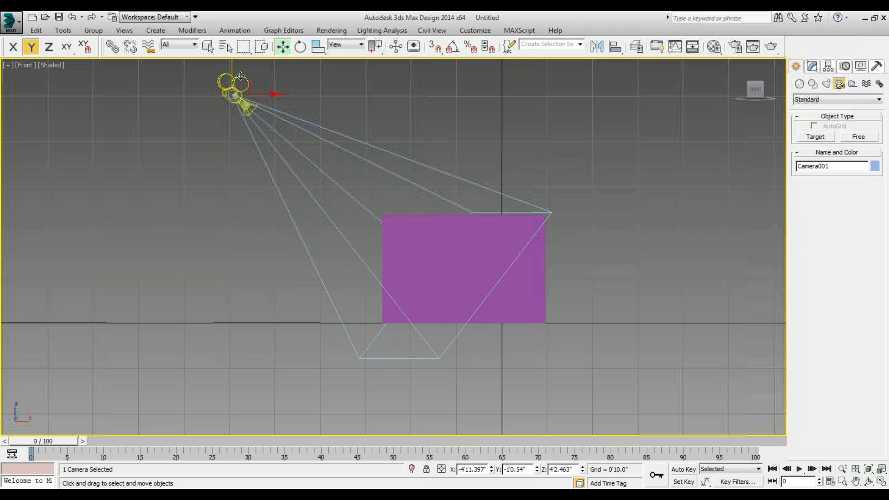
pyautogui.press('c')
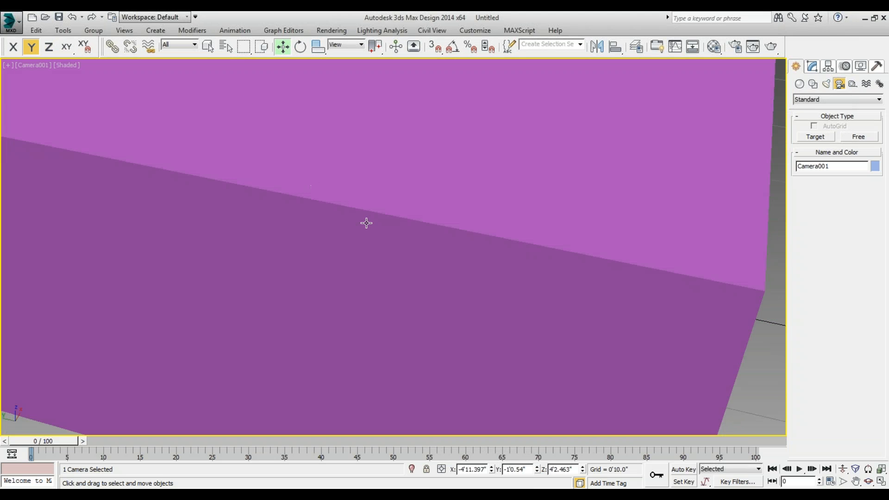
# In the front view, move Camera001 up and away from the box to about X -16'5", Z 10'4", and look through it.
pyautogui.press('f')
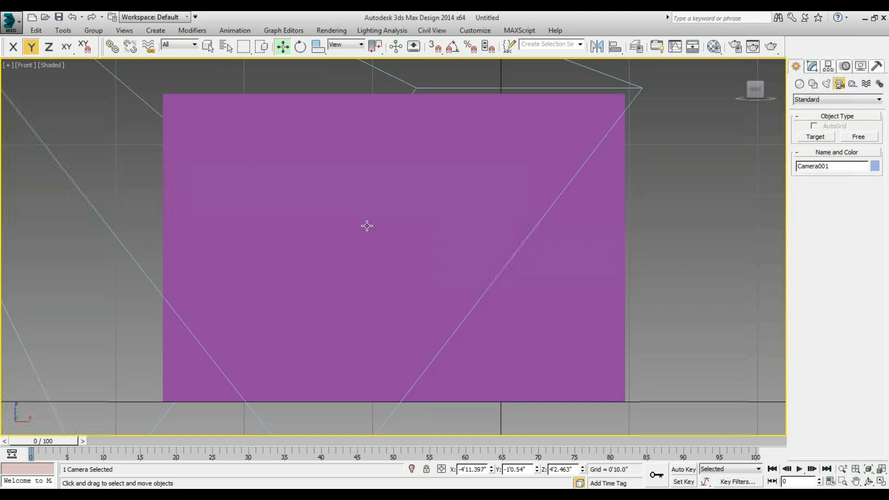
pyautogui.scroll(-5, 372, 230)
pyautogui.press('F8')
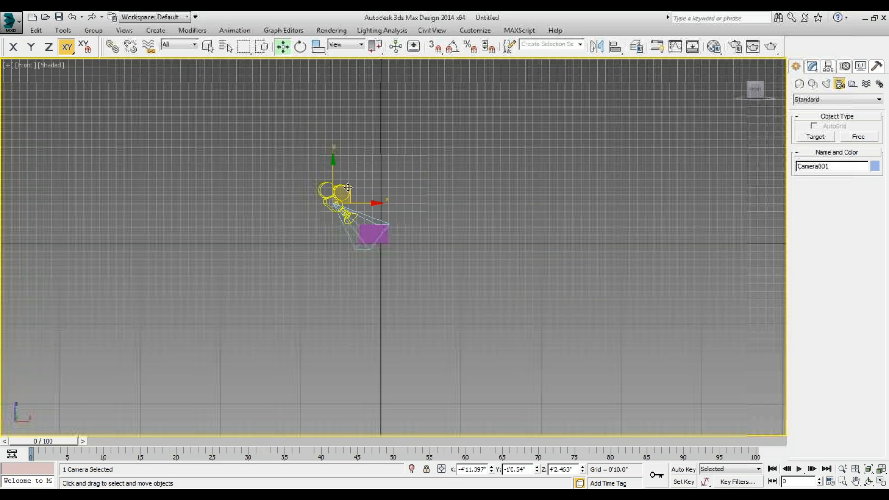
pyautogui.moveTo(347, 189); pyautogui.dragTo(237, 128)
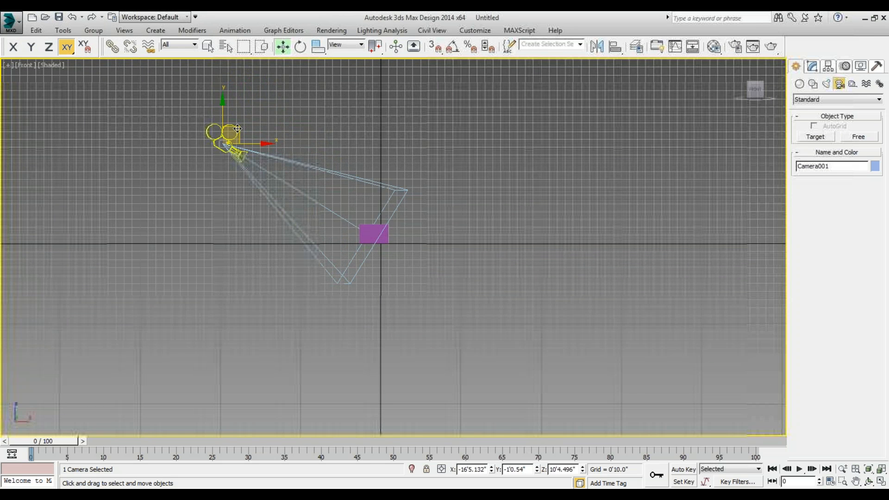
pyautogui.press('c')
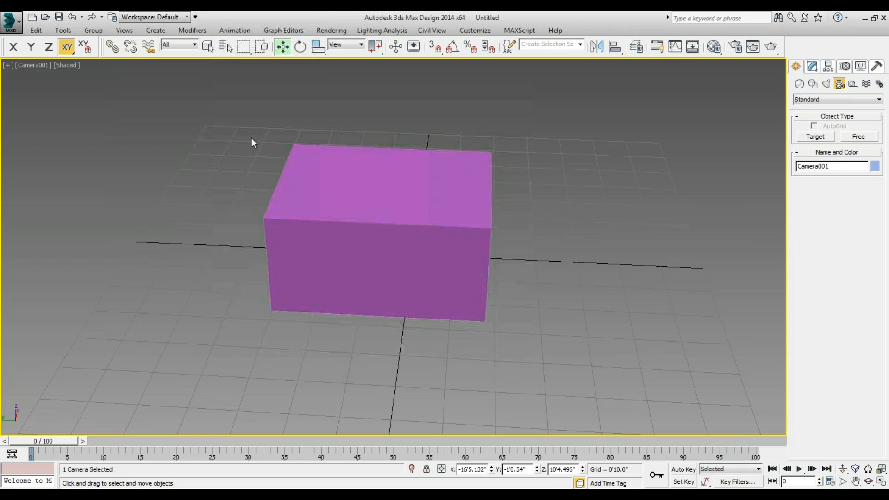
# Check the box and camera aim in the front view and return to the Camera001 view.
pyautogui.press('f')
pyautogui.scroll(-3, 355, 271)
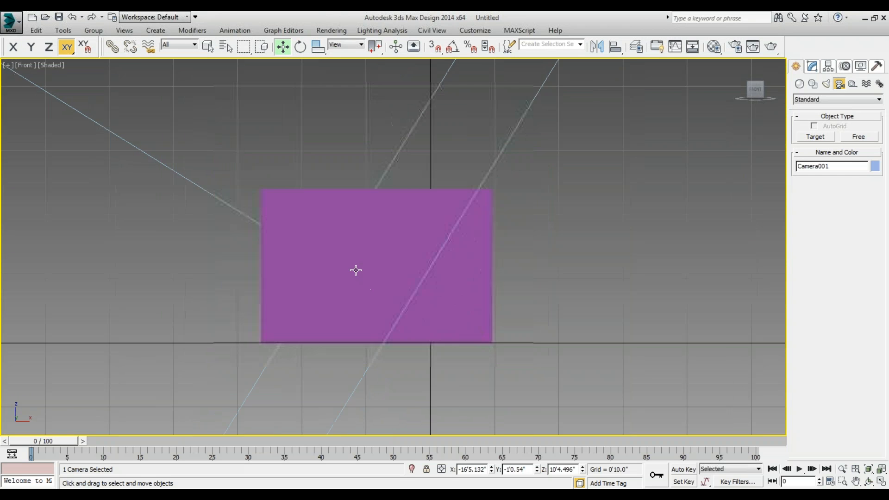
pyautogui.scroll(-6, 356, 270)
pyautogui.press('c')
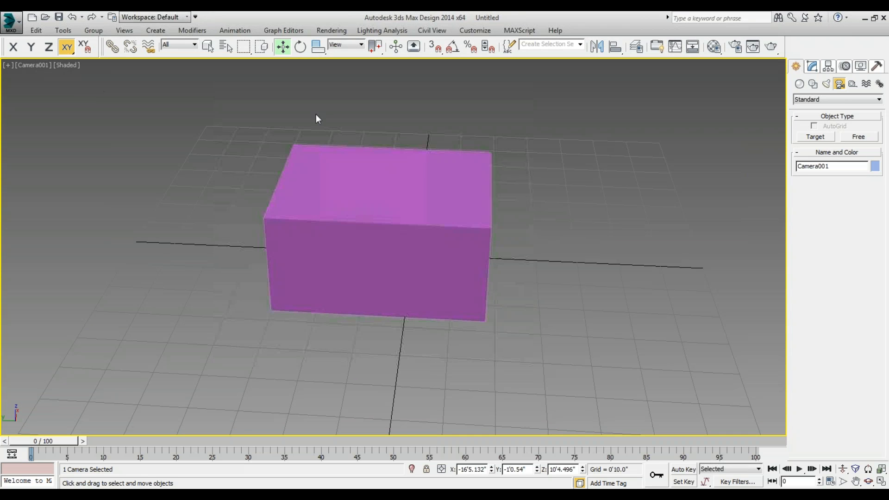
# Switch from the camera view to the perspective view, orbit around the scene and select the box.
pyautogui.press('p')
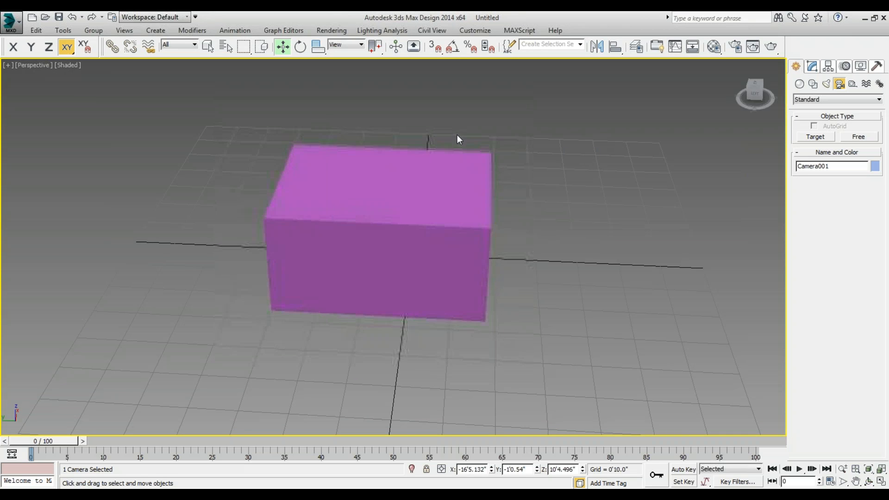
pyautogui.click(869, 482)
pyautogui.moveTo(574, 248); pyautogui.dragTo(519, 260)
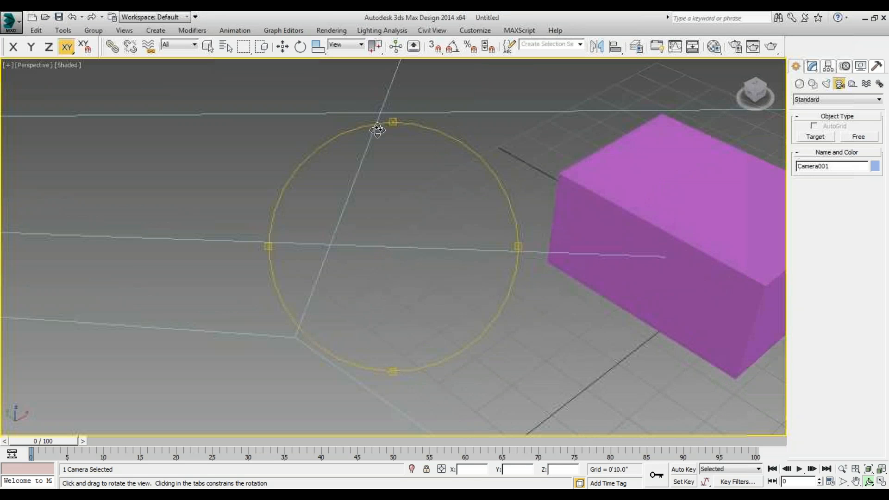
pyautogui.moveTo(375, 130); pyautogui.dragTo(277, 135)
pyautogui.scroll(5, 384, 118)
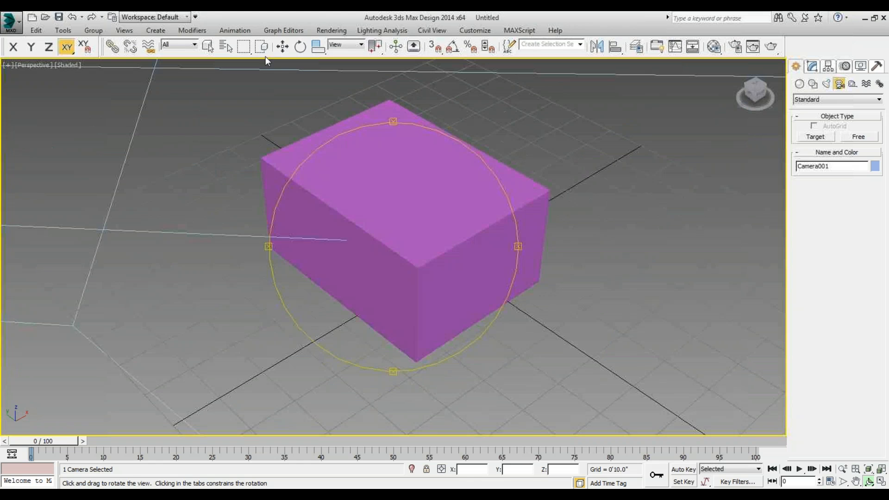
pyautogui.click(283, 46)
pyautogui.click(348, 156)
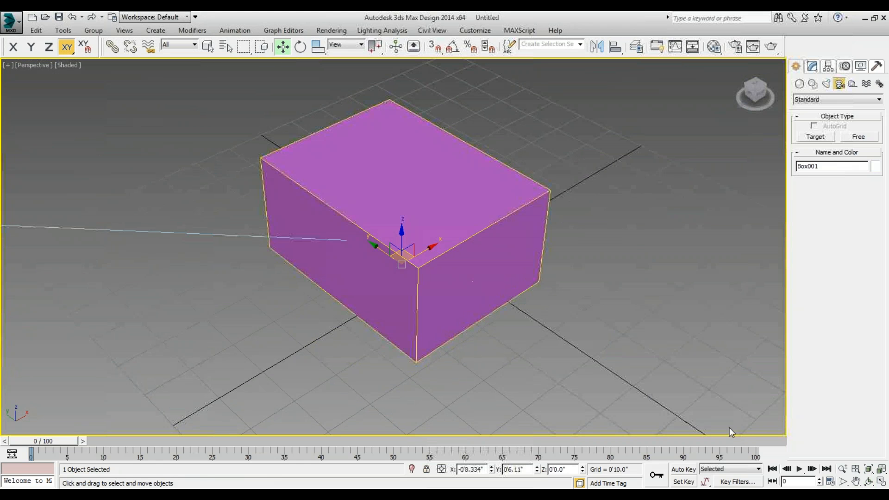
# Orbit around the selected box until the camera is in view, select Camera001 and return to its view.
pyautogui.click(868, 482)
pyautogui.moveTo(388, 277); pyautogui.dragTo(428, 265)
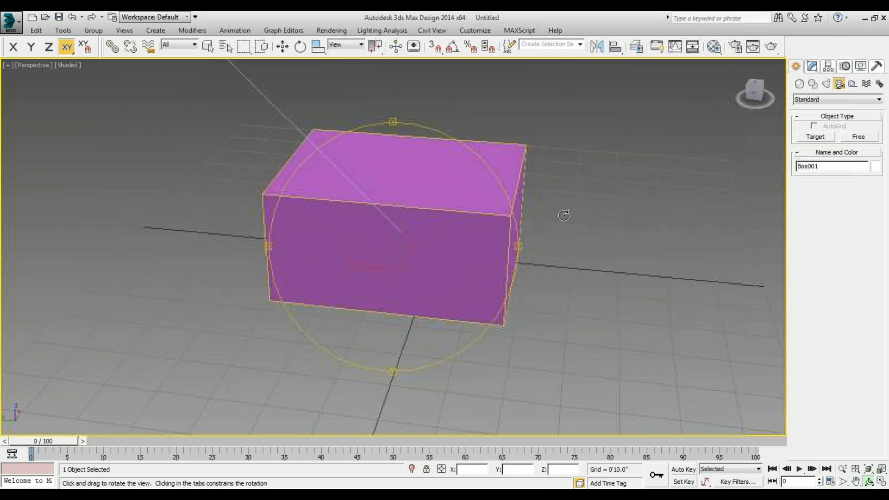
pyautogui.scroll(-5, 430, 218)
pyautogui.scroll(4, 451, 204)
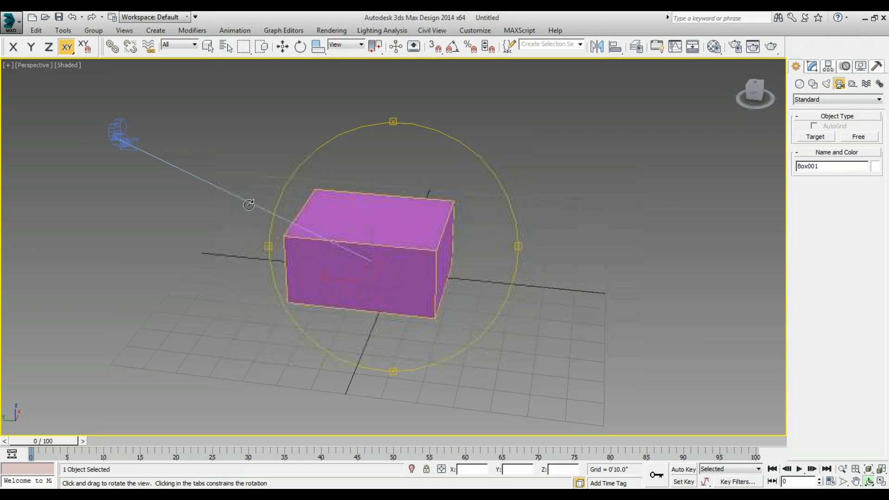
pyautogui.click(283, 46)
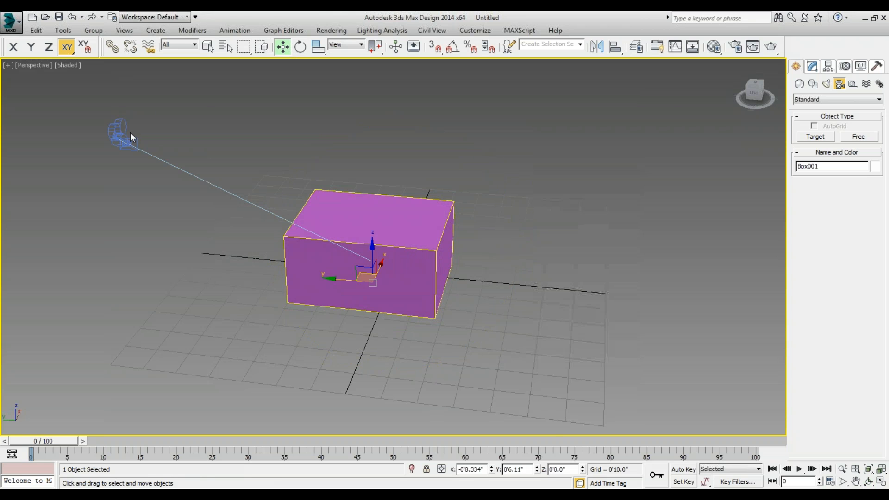
pyautogui.click(124, 136)
pyautogui.press('c')
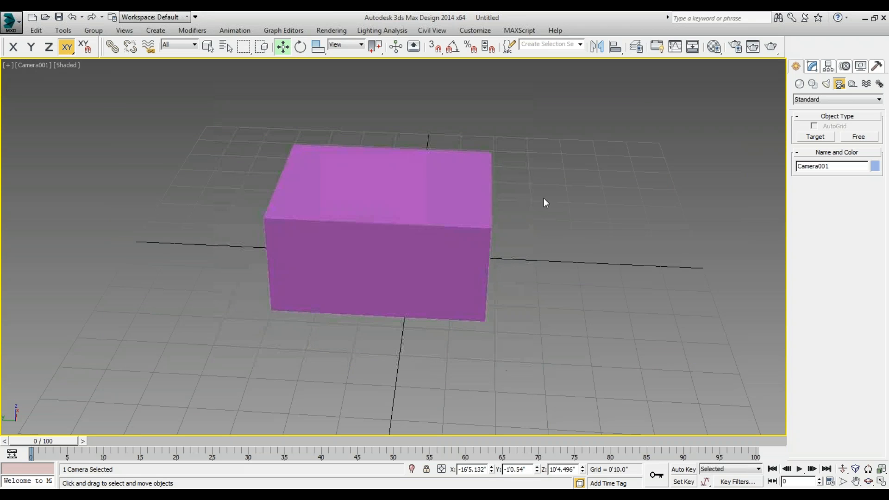
# In the top view, move Camera001 to about X -9'4", Y 9'6" and look through it.
pyautogui.press('t')
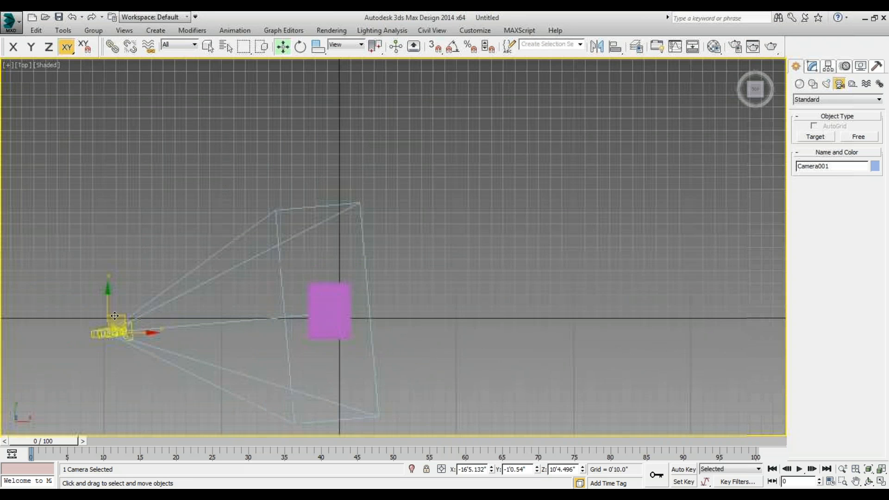
pyautogui.moveTo(124, 311); pyautogui.dragTo(220, 160)
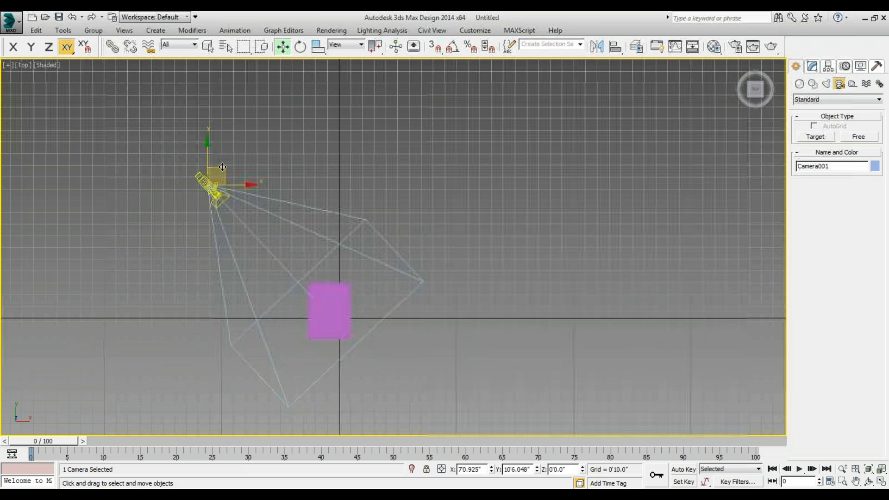
pyautogui.press('c')
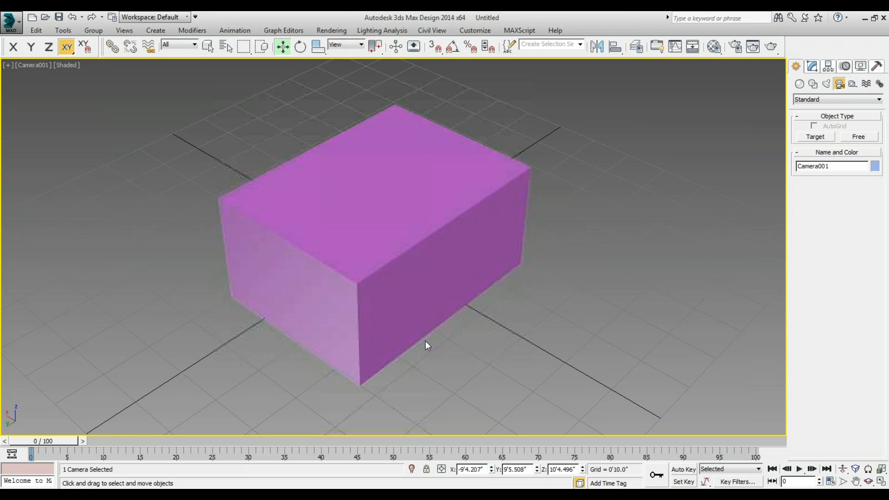
# In the top view, bring up the light creation options, review the VRay light types and return to the Standard types.
pyautogui.press('t')
pyautogui.scroll(-4, 388, 308)
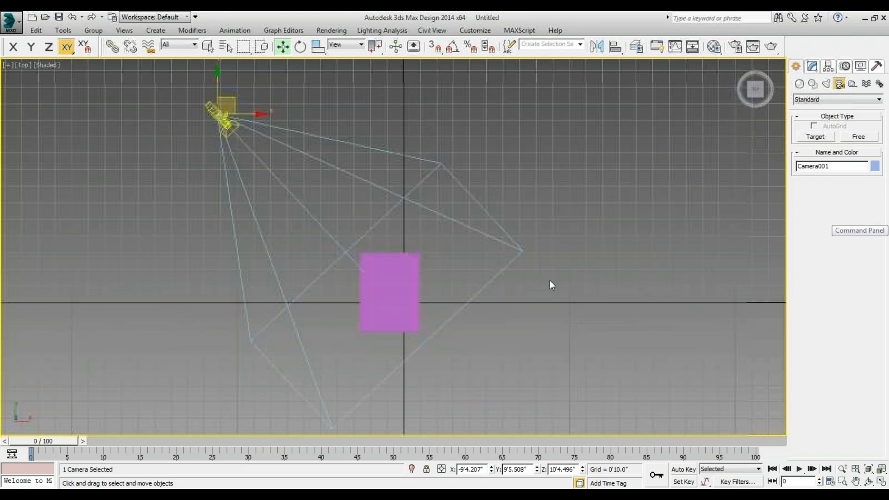
pyautogui.click(824, 86)
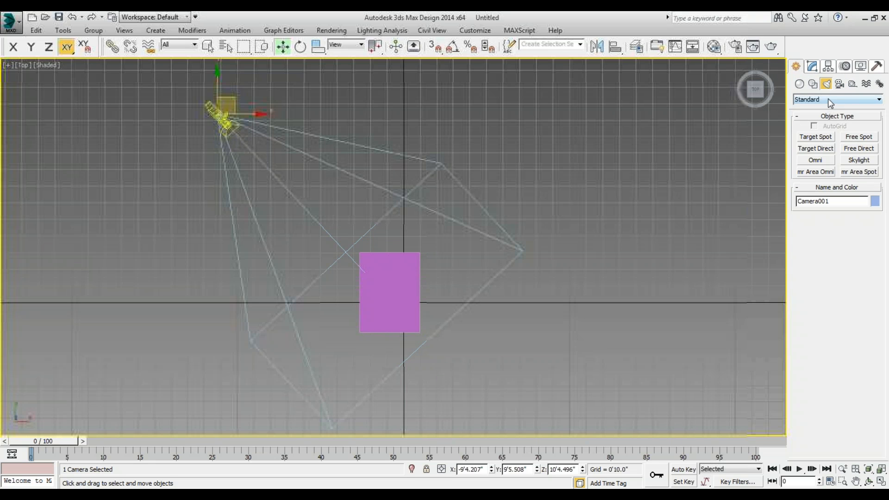
pyautogui.click(828, 99)
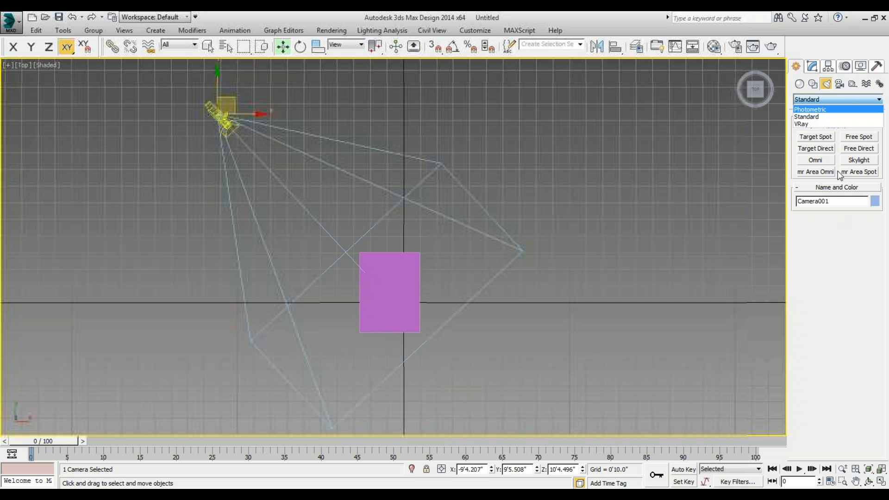
pyautogui.click(815, 122)
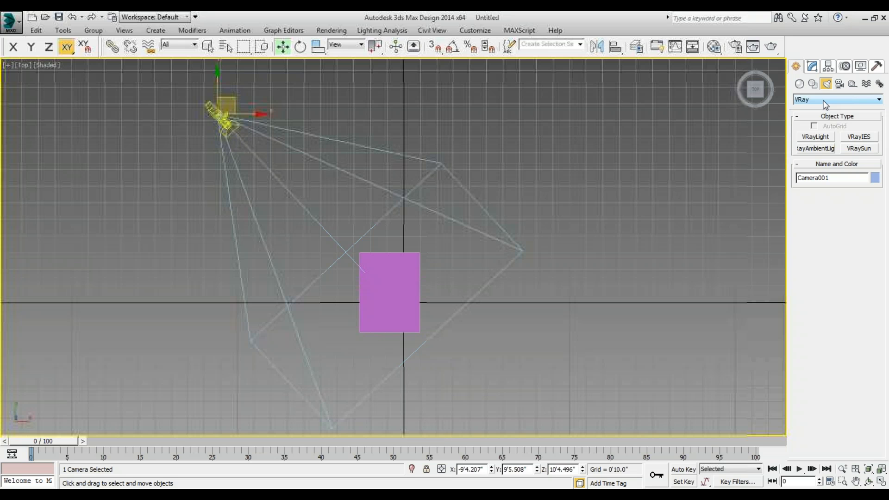
pyautogui.click(825, 103)
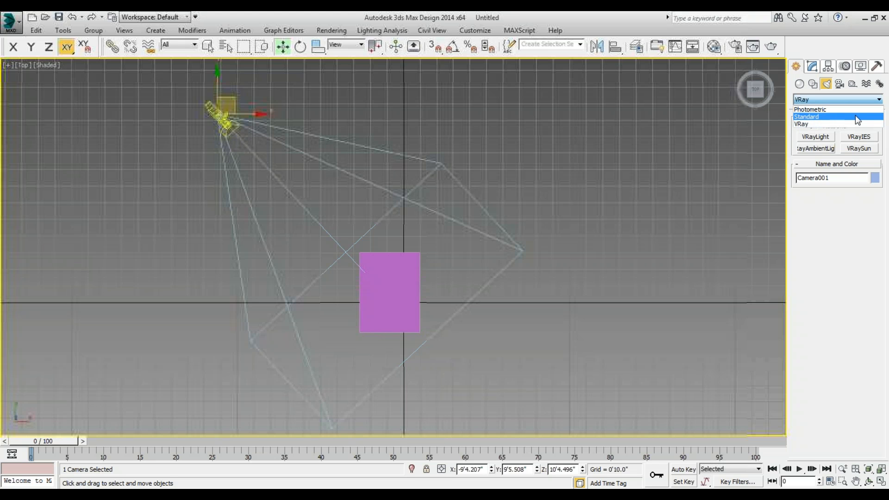
pyautogui.click(832, 117)
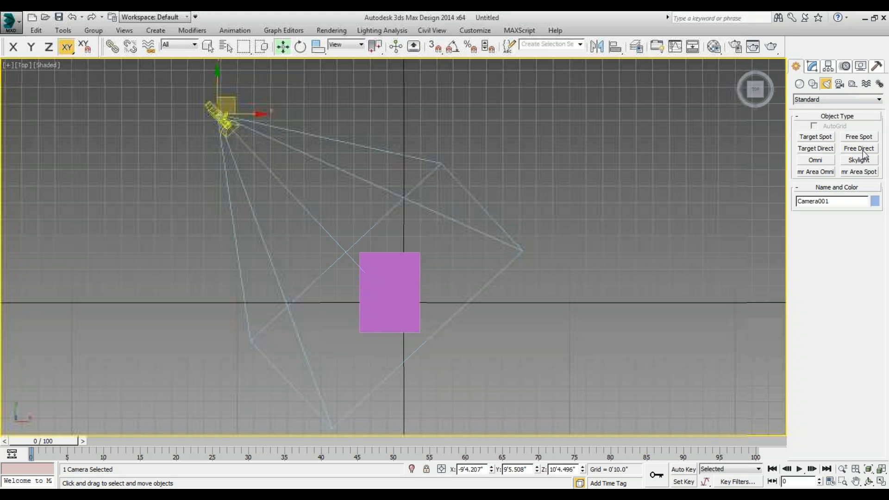
# Place a standard Omni light in the top view at about X -12'9", Y 1'3".
pyautogui.click(822, 160)
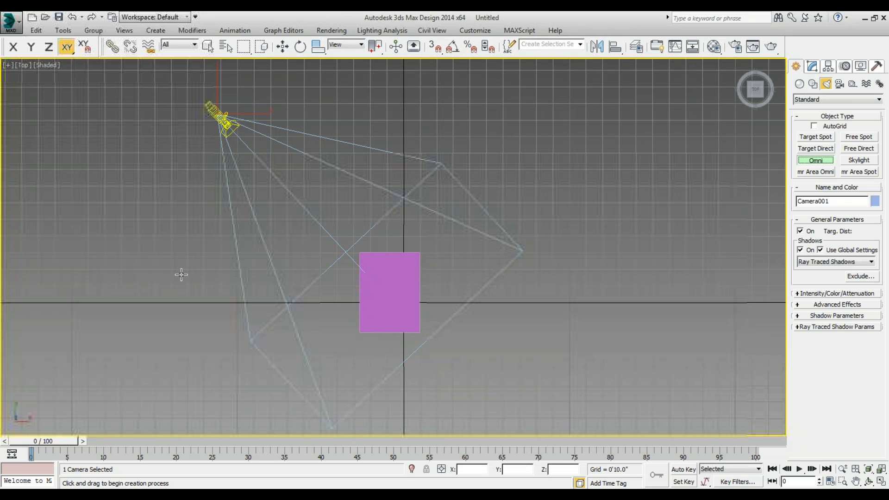
pyautogui.click(150, 277)
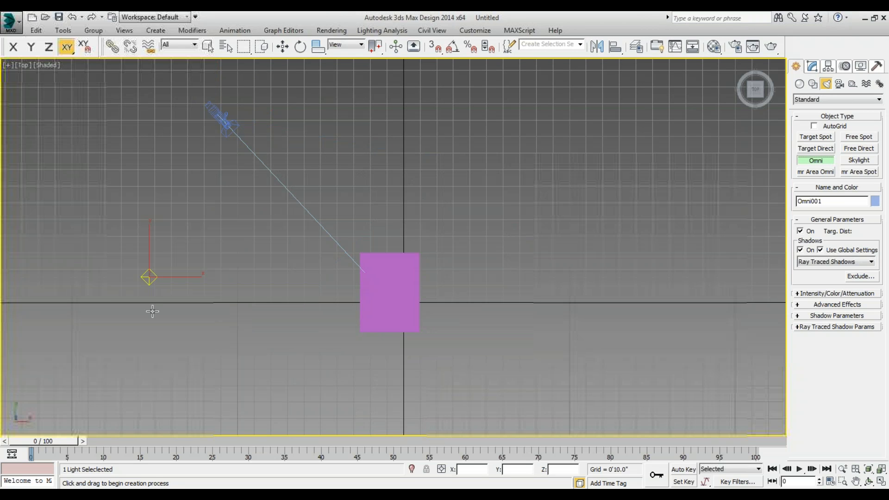
pyautogui.click(283, 47)
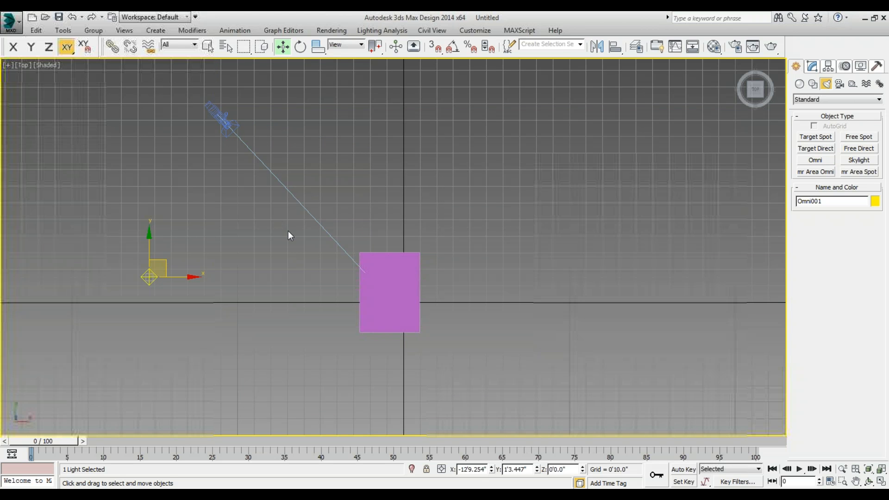
# In the front view, raise the Omni light vertically above the camera to a height of about 13'8".
pyautogui.press('f')
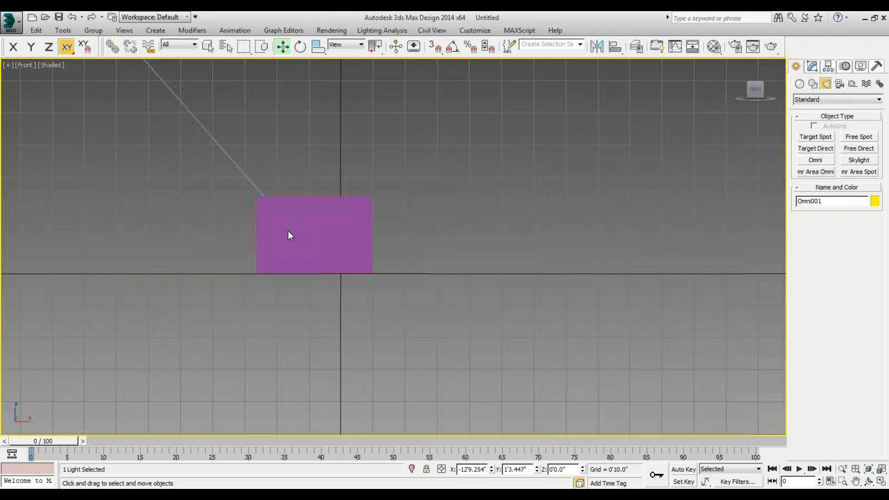
pyautogui.scroll(3, 202, 246)
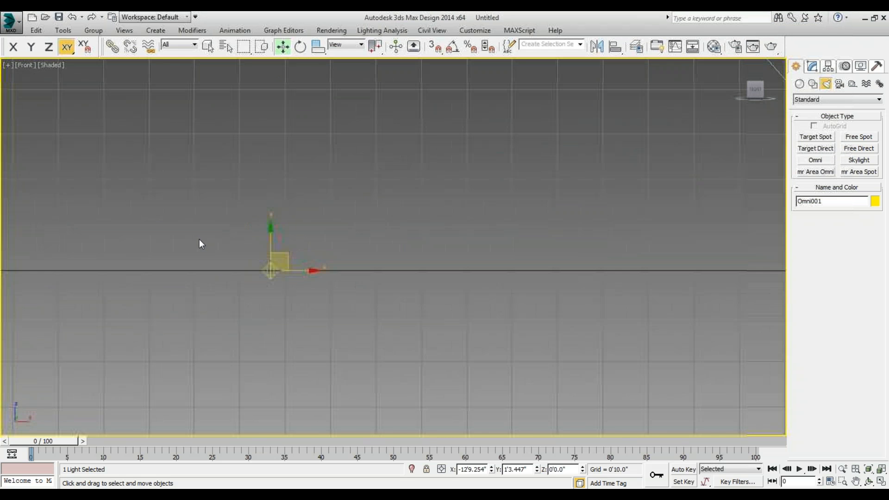
pyautogui.scroll(-2, 121, 267)
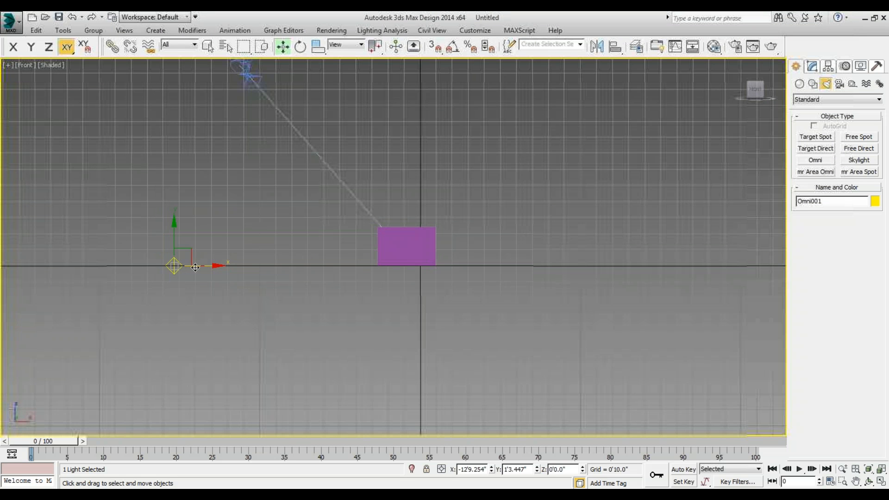
pyautogui.moveTo(175, 241); pyautogui.dragTo(175, 85)
pyautogui.scroll(-3, 264, 329)
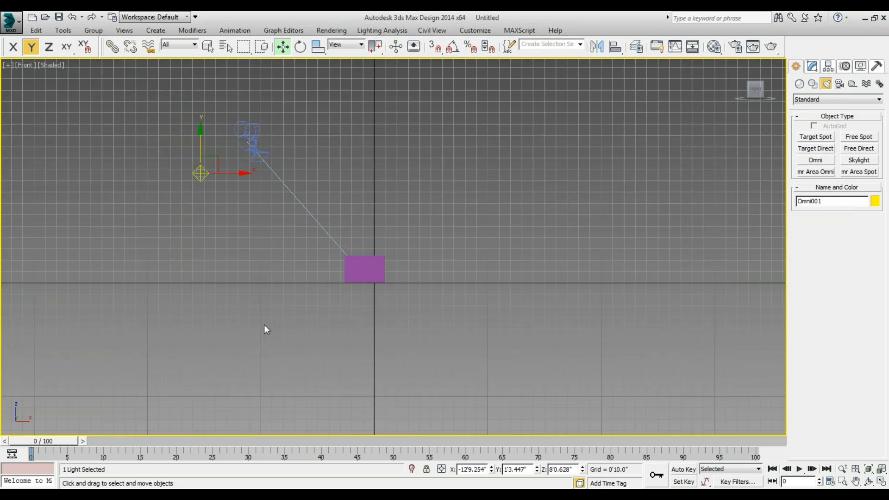
pyautogui.moveTo(230, 205); pyautogui.dragTo(229, 151)
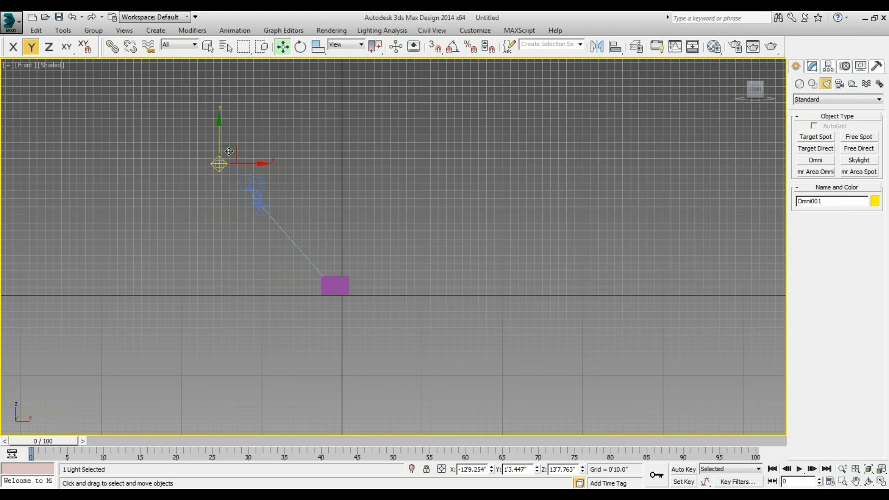
# In the top view, try the Omni light at several positions around the box and settle it near the camera at about X -7'8", Y 11'9".
pyautogui.press('t')
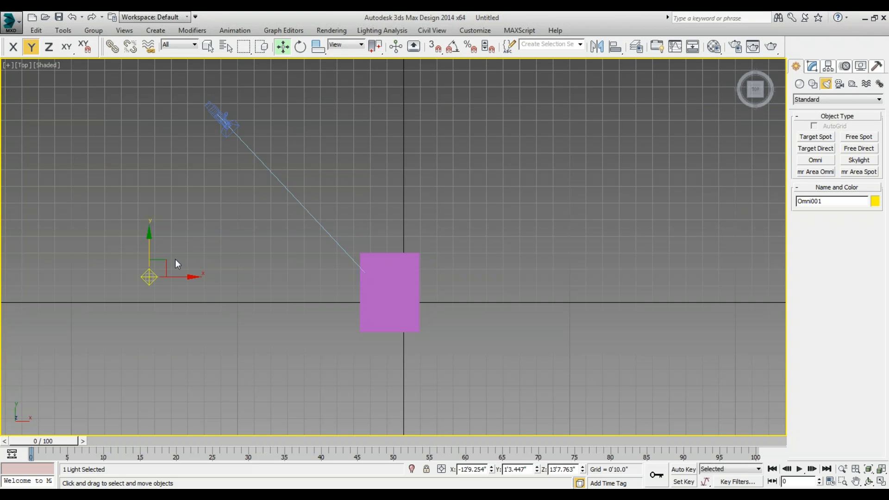
pyautogui.moveTo(164, 261); pyautogui.dragTo(309, 64)
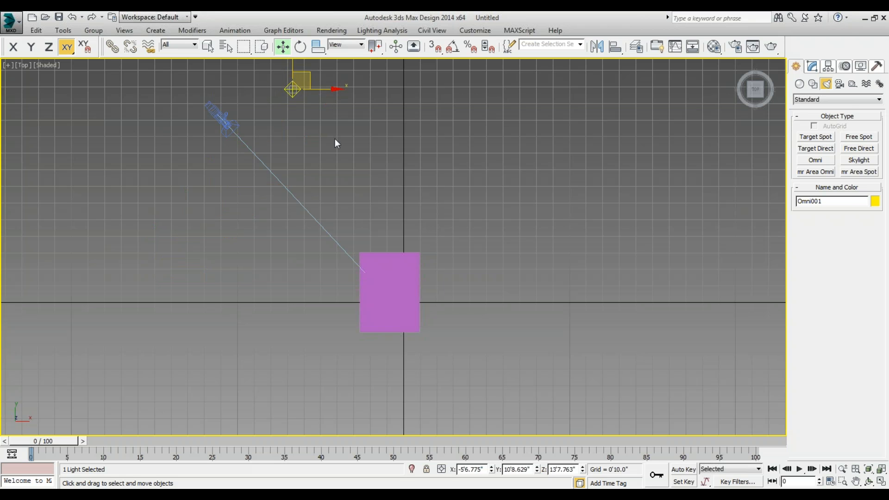
pyautogui.scroll(-5, 328, 117)
pyautogui.scroll(10, 328, 118)
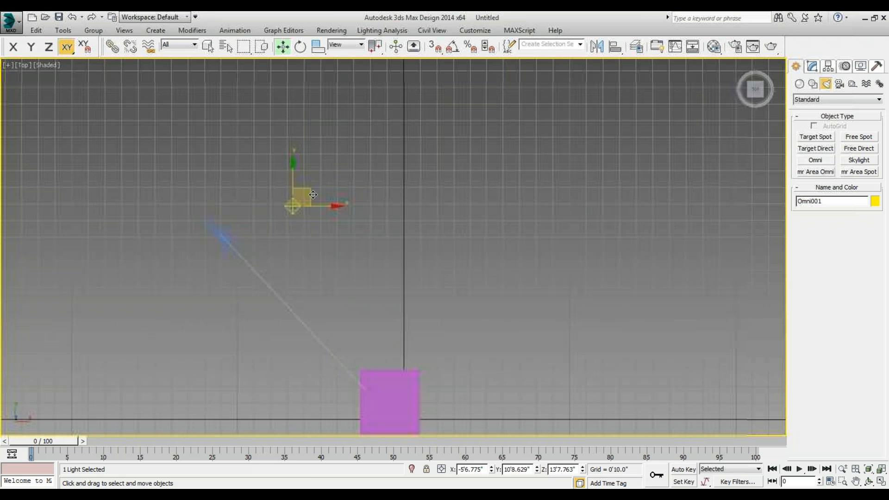
pyautogui.moveTo(290, 170)
pyautogui.mouseDown()
pyautogui.moveTo(301, 171)
pyautogui.moveTo(292, 179)
pyautogui.mouseUp()
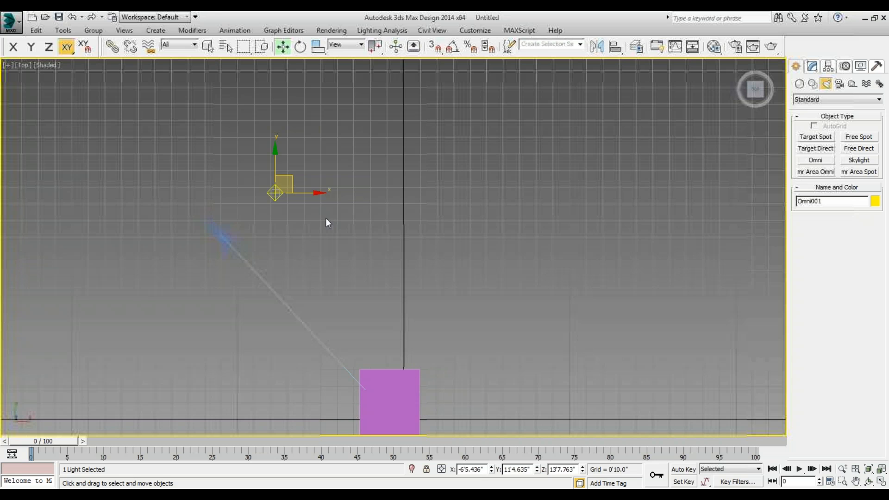
pyautogui.moveTo(289, 175); pyautogui.dragTo(324, 280)
pyautogui.scroll(-5, 245, 178)
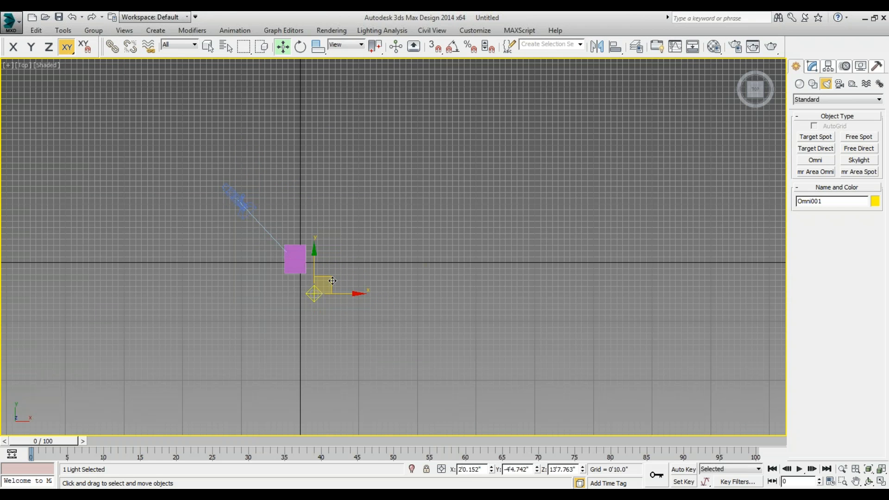
pyautogui.moveTo(333, 280); pyautogui.dragTo(265, 167)
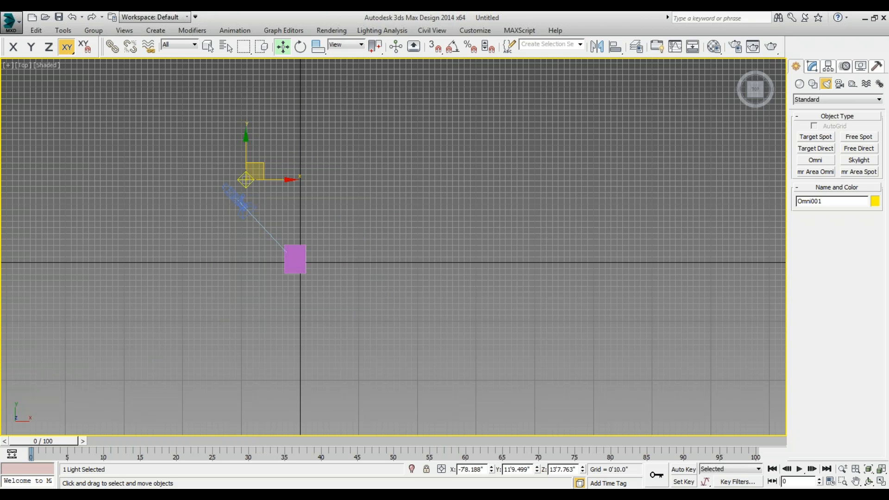
# In the front view, raise the Omni light to a height of about 14'1", check it from the top and return to the Camera001 view.
pyautogui.press('f')
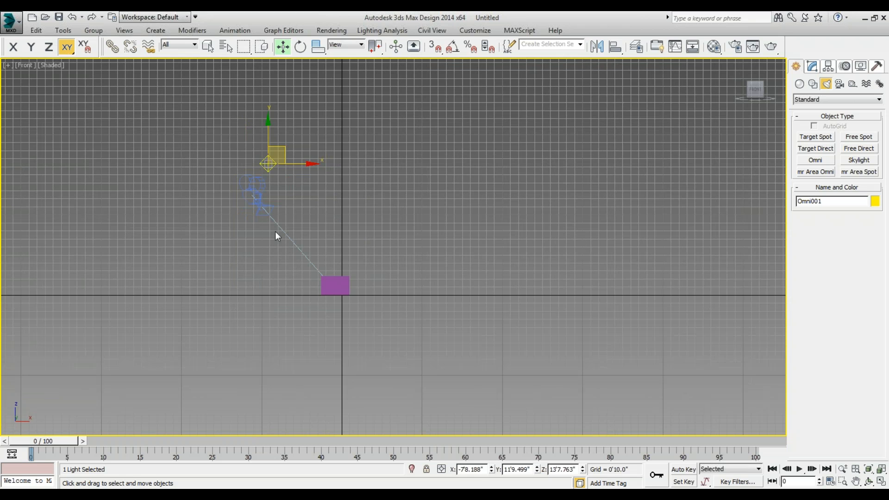
pyautogui.moveTo(272, 152); pyautogui.dragTo(271, 149)
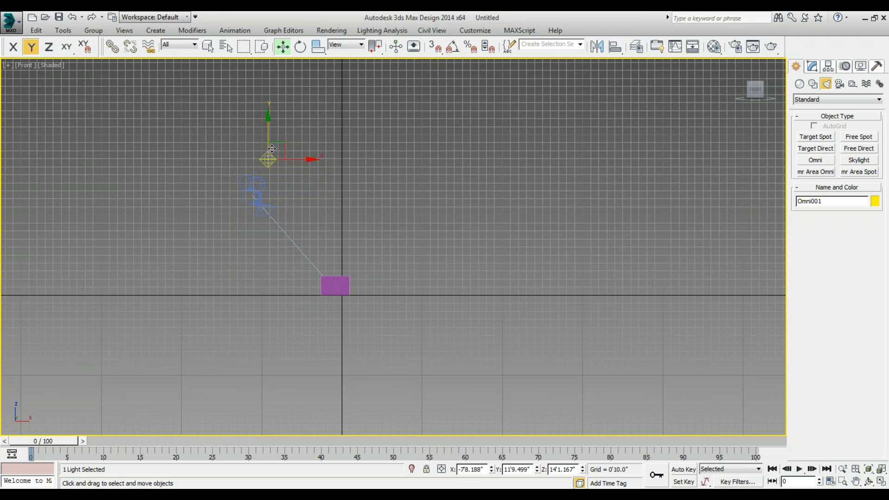
pyautogui.press('t')
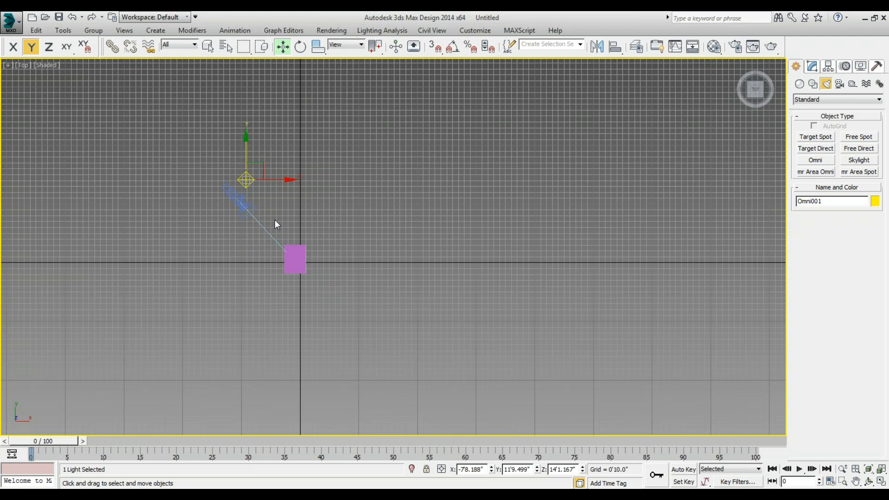
pyautogui.press('c')
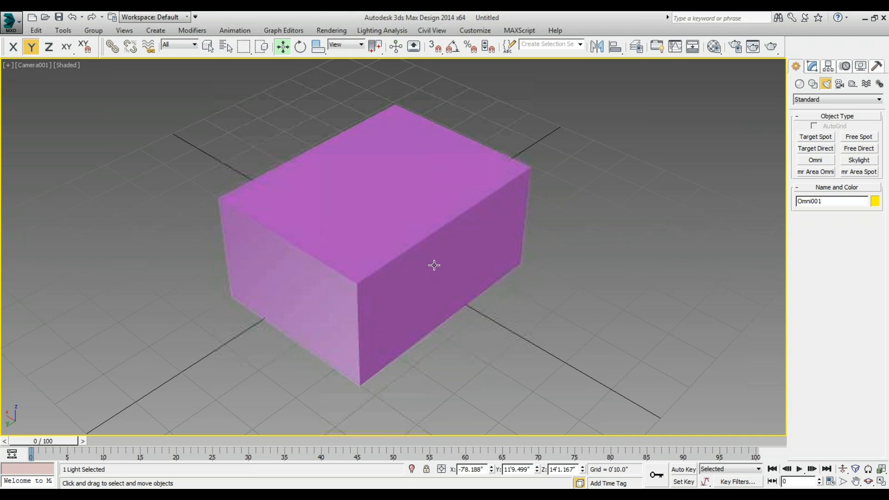
# Set the render output size to 800 × 600, render the Camera001 view, and close the rendered frame and Render Setup.
pyautogui.press('F10')
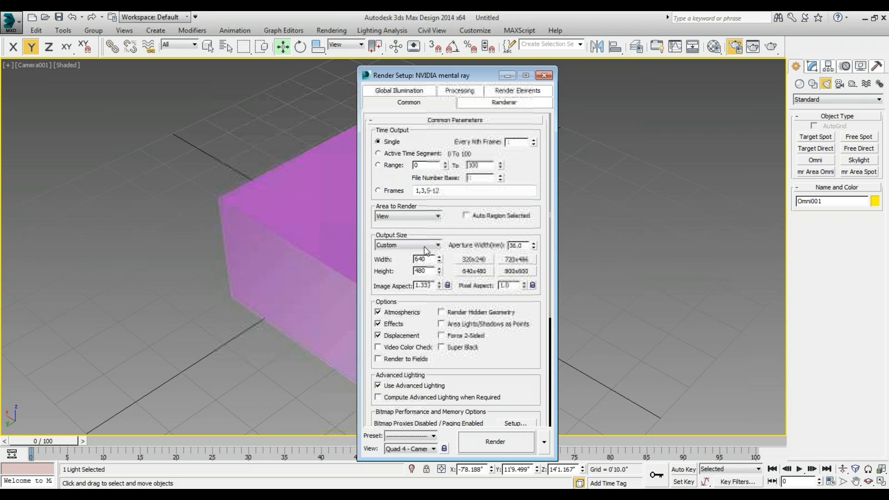
pyautogui.click(438, 245)
pyautogui.click(438, 246)
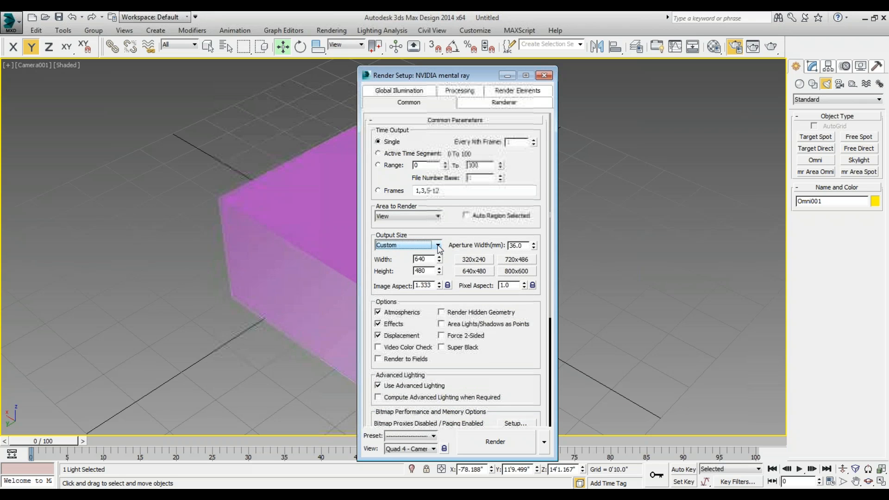
pyautogui.click(513, 271)
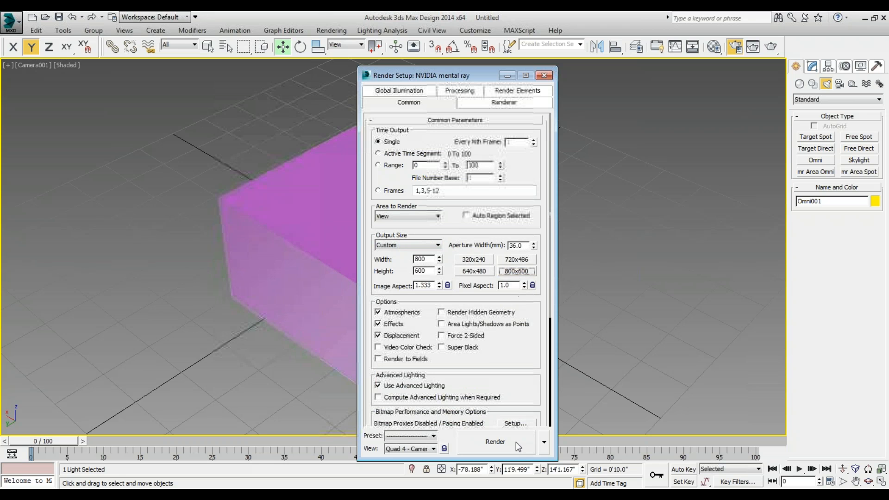
pyautogui.click(518, 449)
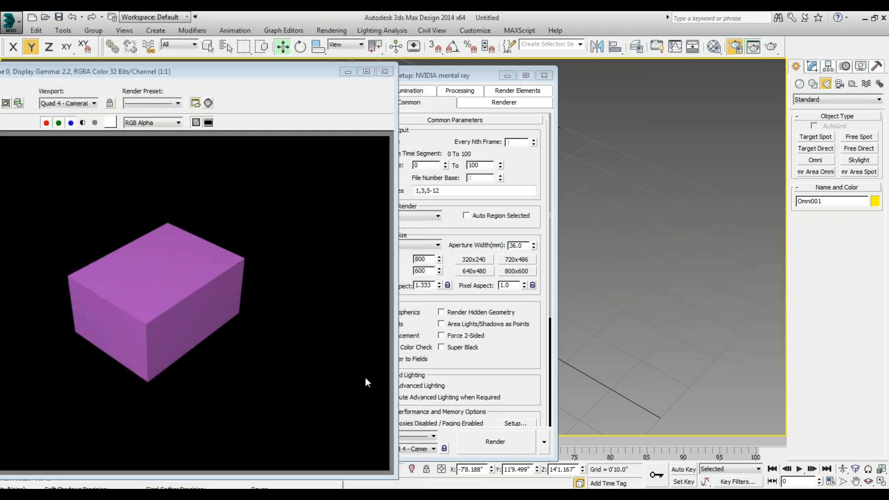
pyautogui.click(384, 71)
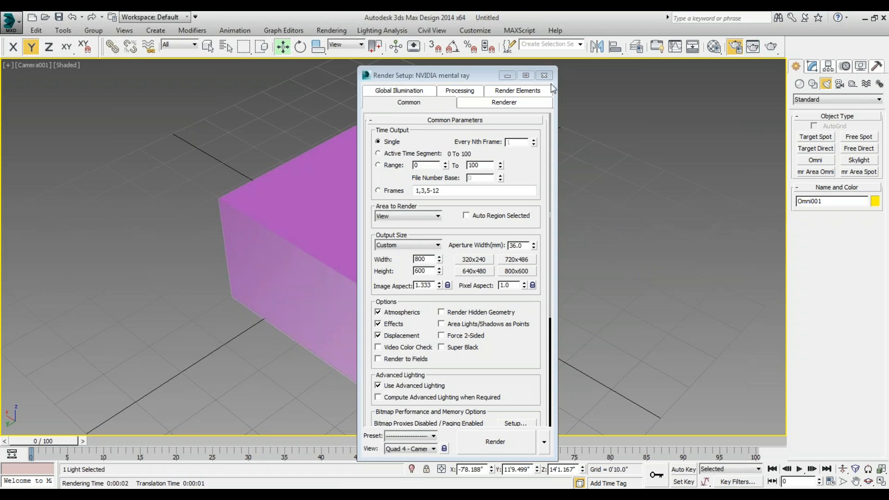
pyautogui.click(550, 77)
# Select the box in the camera view and display its creation parameters.
pyautogui.click(463, 234)
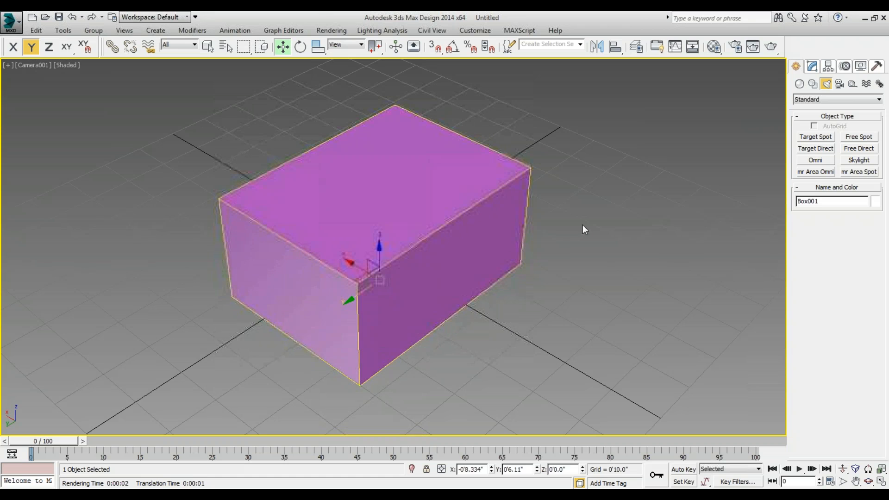
pyautogui.click(678, 195)
pyautogui.click(480, 218)
pyautogui.click(814, 68)
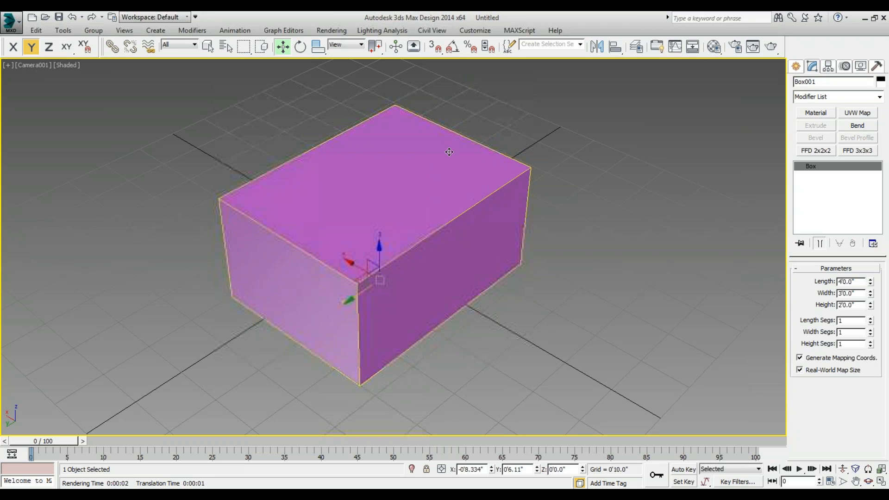
# Render the Camera001 view again from Render Setup, and close the setup and the rendered frame.
pyautogui.click(332, 31)
pyautogui.click(349, 57)
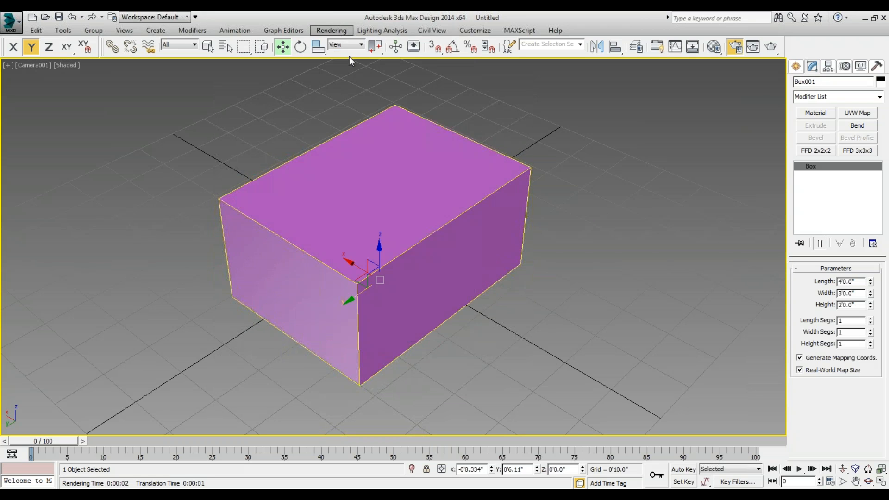
pyautogui.click(496, 441)
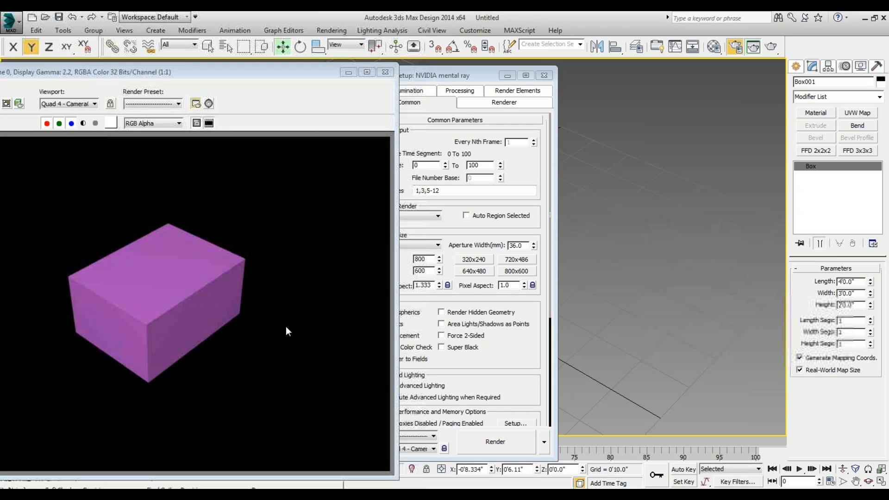
pyautogui.click(544, 75)
pyautogui.click(386, 72)
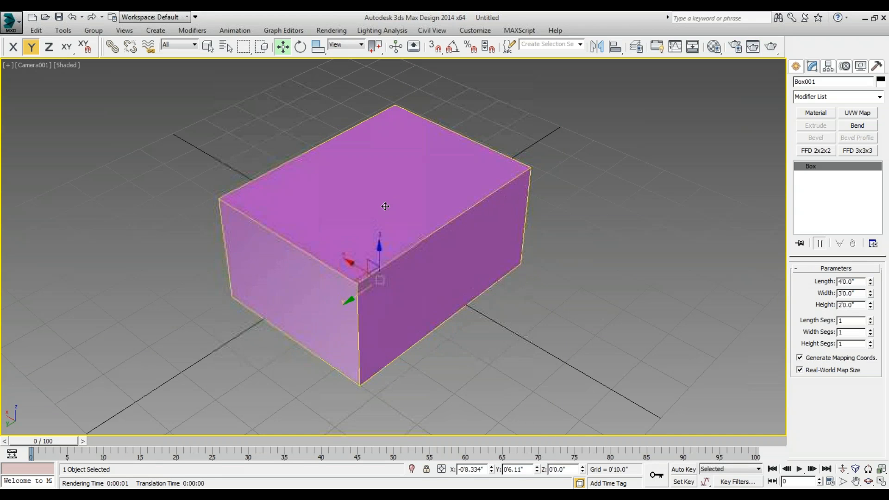
# Bring up and dismiss Render Setup, quick-render the Camera001 view directly, and close the result.
pyautogui.press('F10')
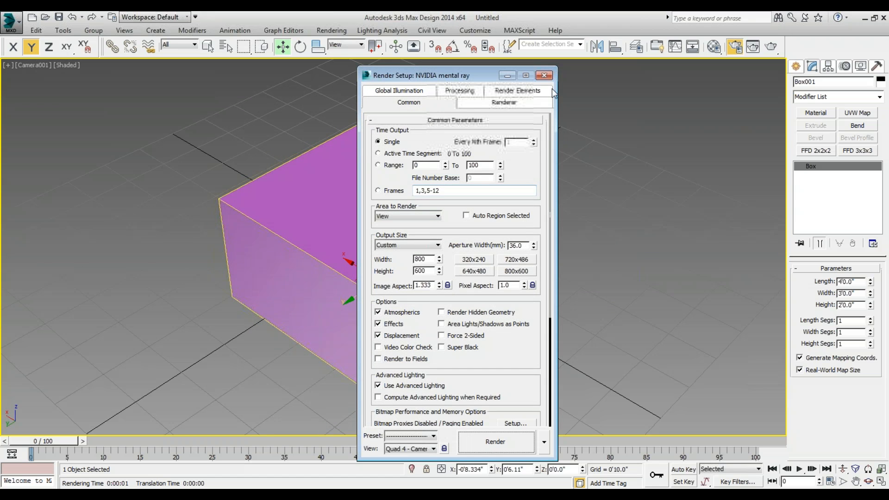
pyautogui.click(544, 75)
pyautogui.hotkey('shift', 'q')
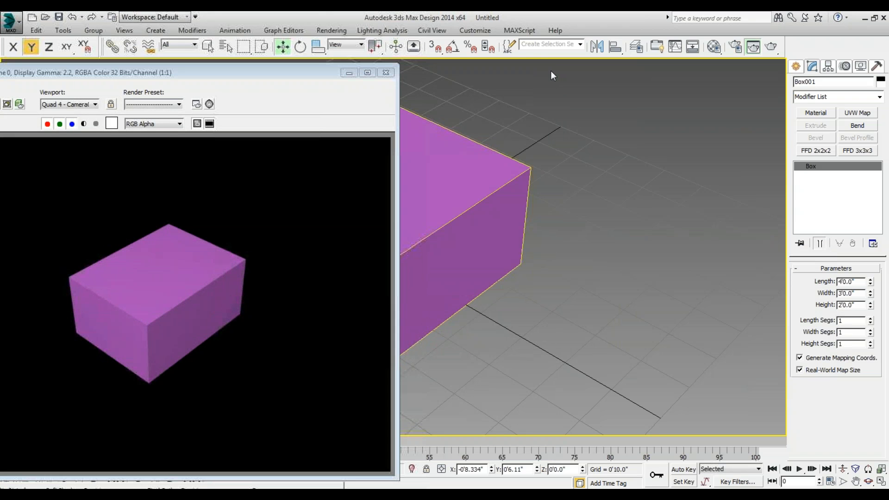
pyautogui.click(391, 74)
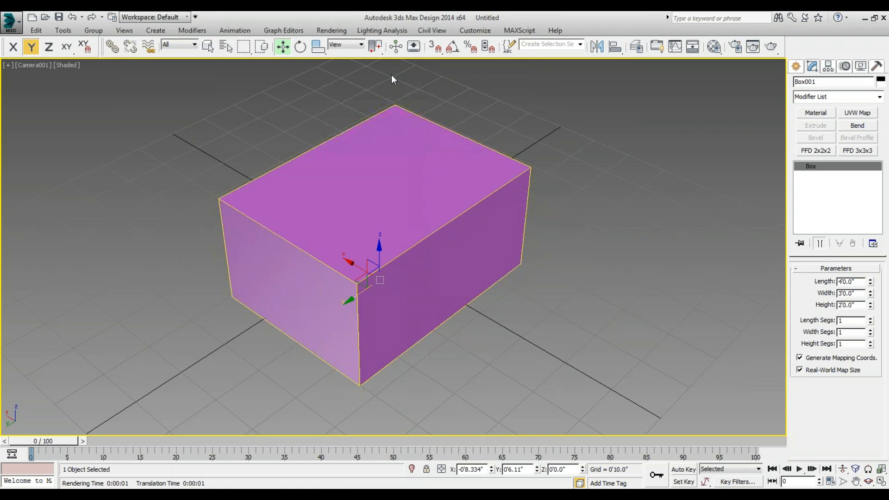
# Set the output size to the 35mm 1.316:1 Full Aperture (cine) preset at 4096 × 3112 and render the camera view.
pyautogui.press('F10')
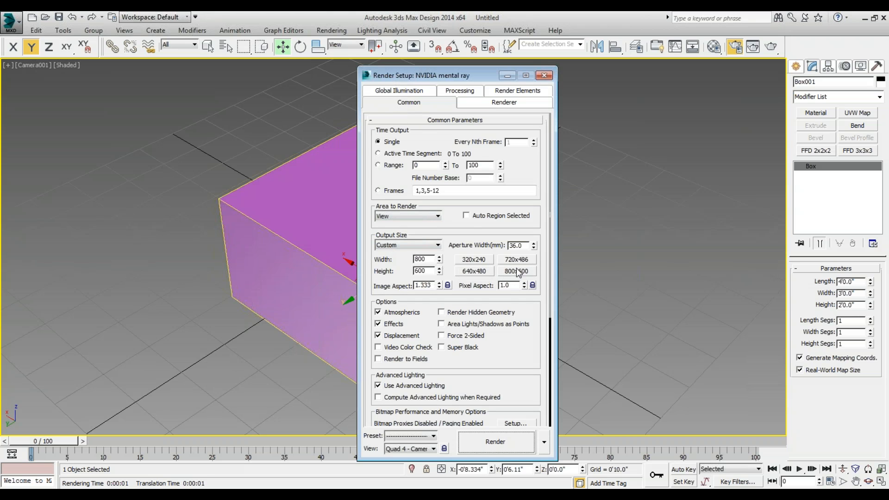
pyautogui.click(533, 272)
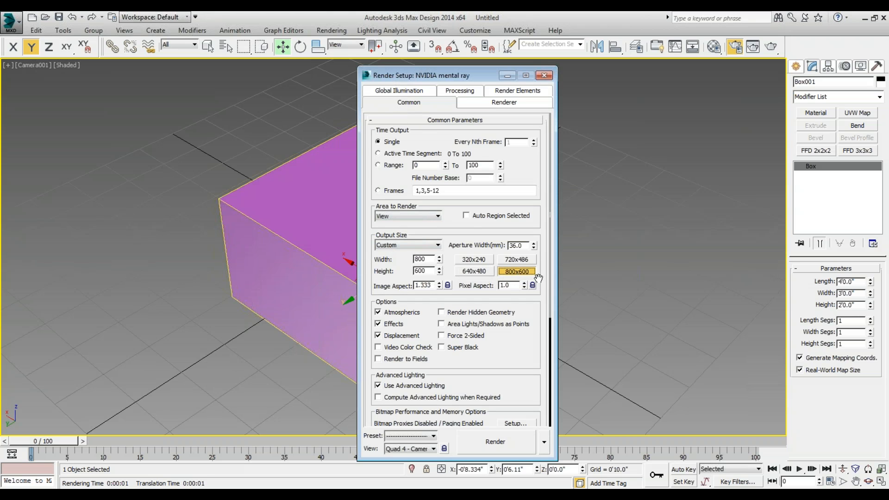
pyautogui.click(437, 246)
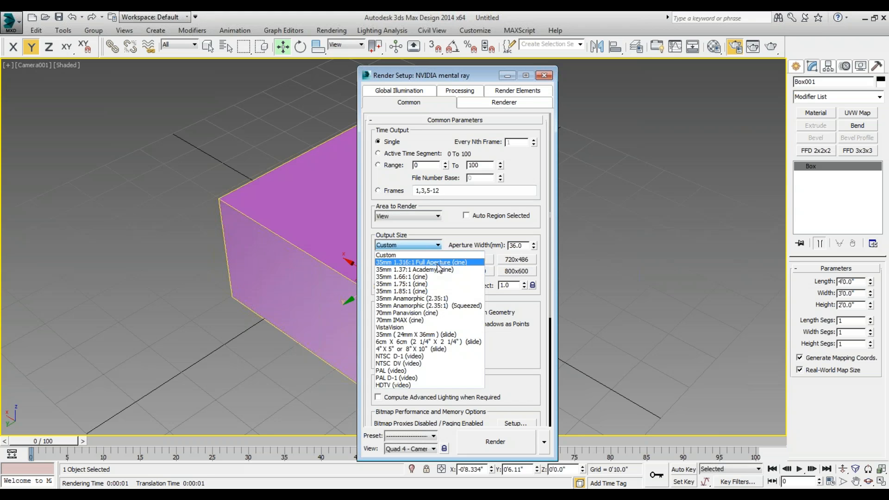
pyautogui.click(399, 262)
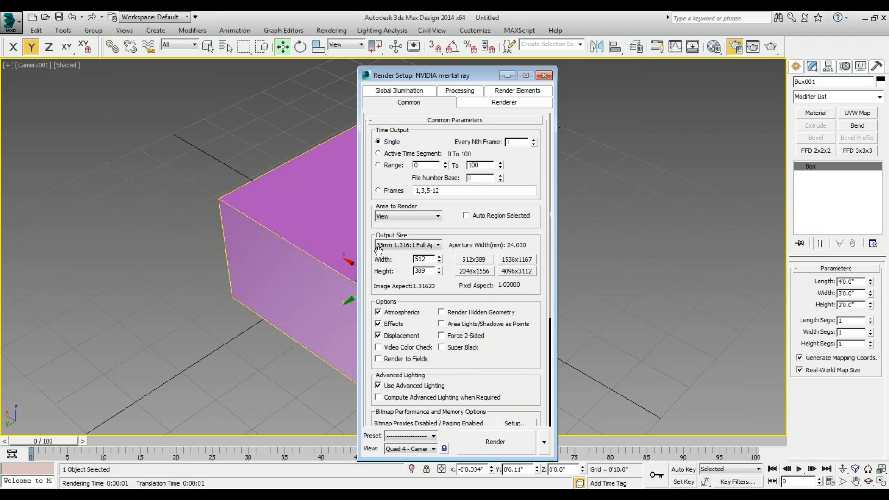
pyautogui.click(522, 274)
pyautogui.click(511, 439)
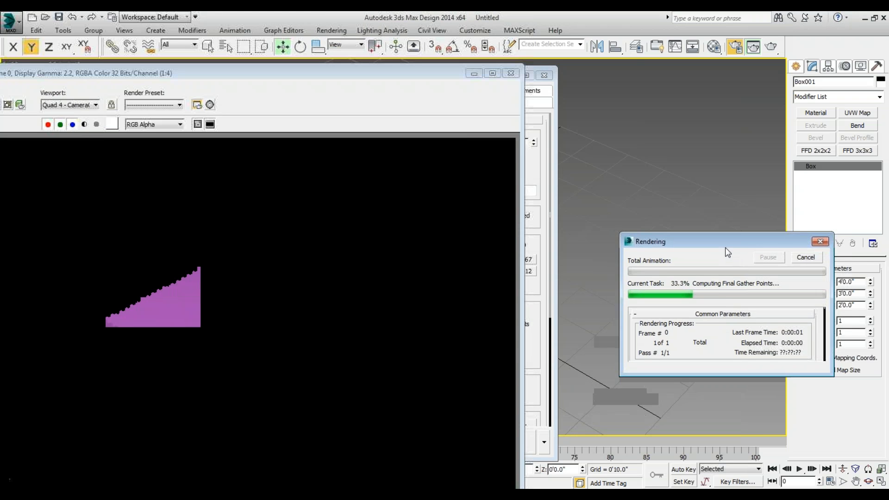
pyautogui.scroll(-3, 728, 264)
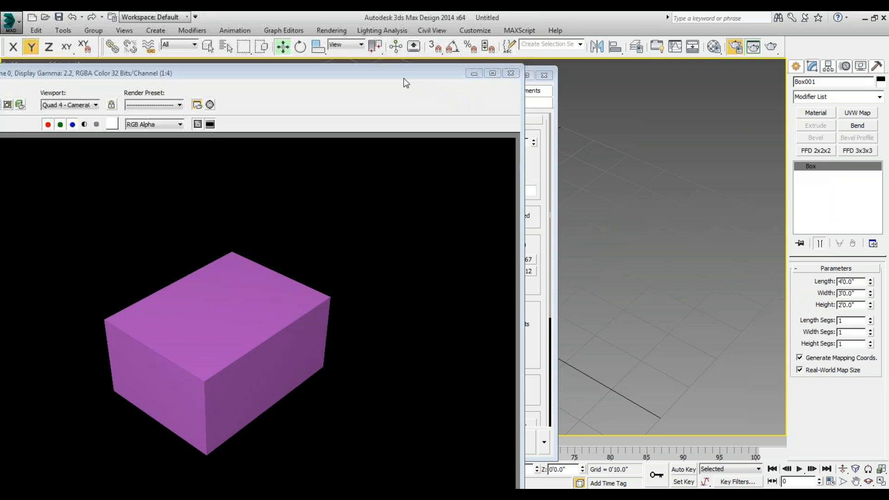
# Try saving the rendered image in the MATERIALS folder as a TIF Image File, and close the rendered frame.
pyautogui.moveTo(403, 78); pyautogui.dragTo(539, 56)
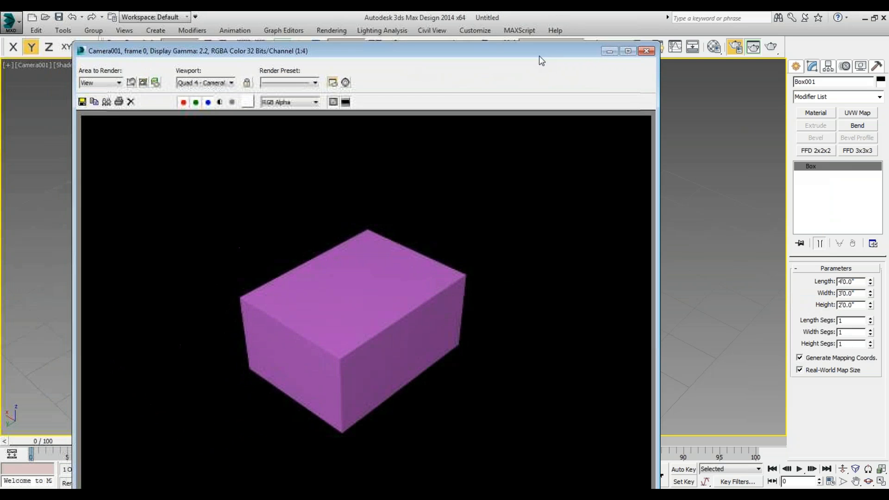
pyautogui.click(82, 102)
pyautogui.click(281, 84)
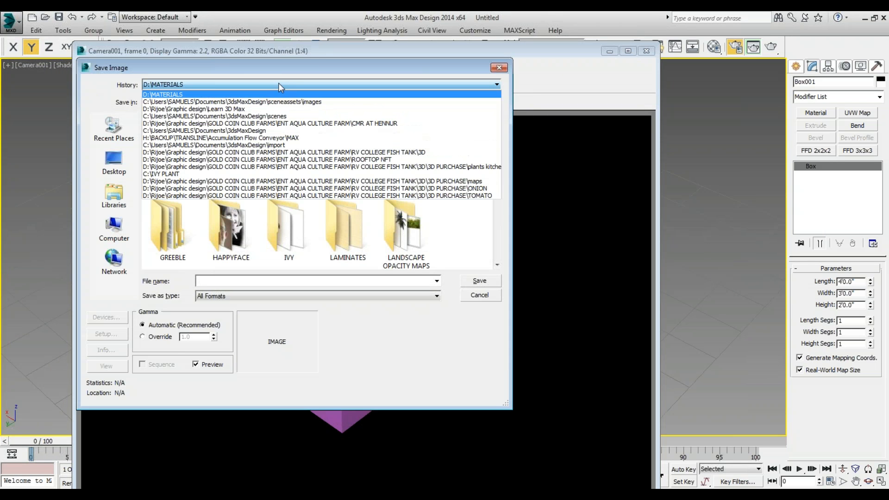
pyautogui.click(314, 297)
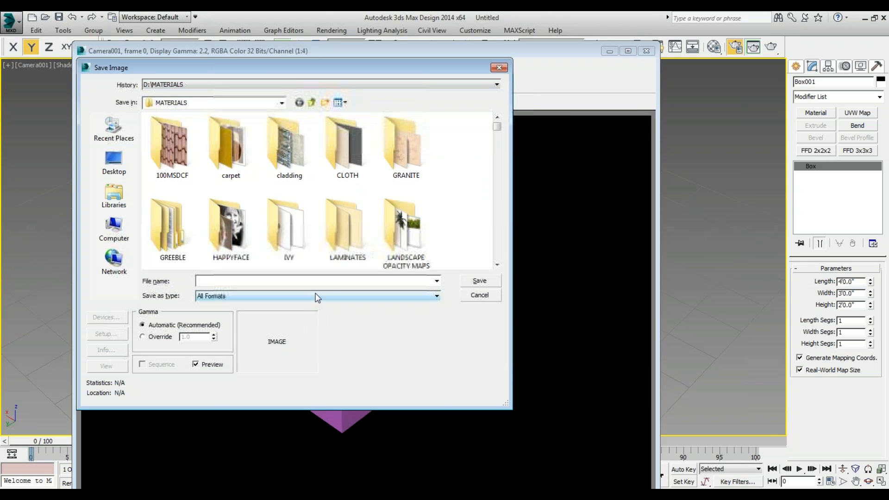
pyautogui.click(315, 295)
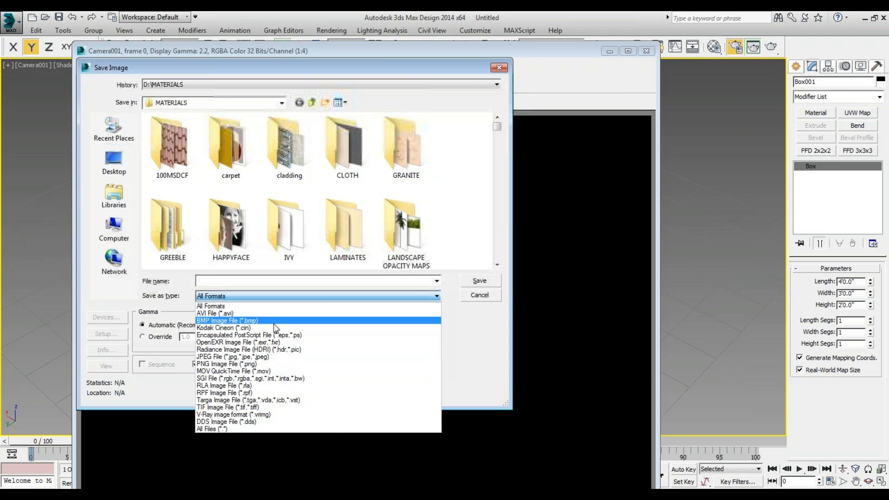
pyautogui.click(240, 408)
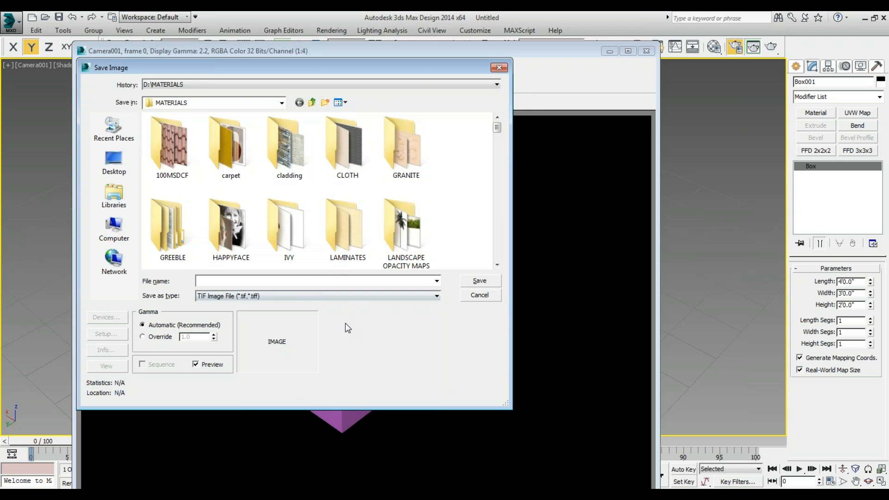
pyautogui.press('Escape')
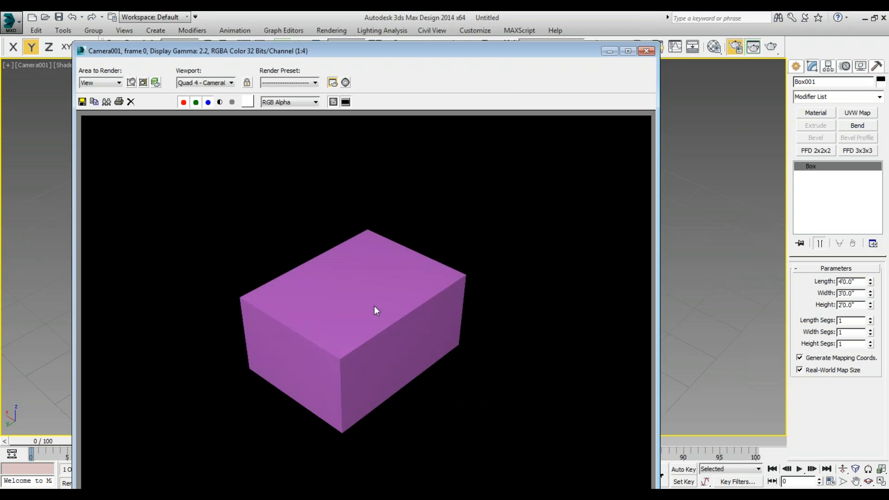
pyautogui.click(646, 52)
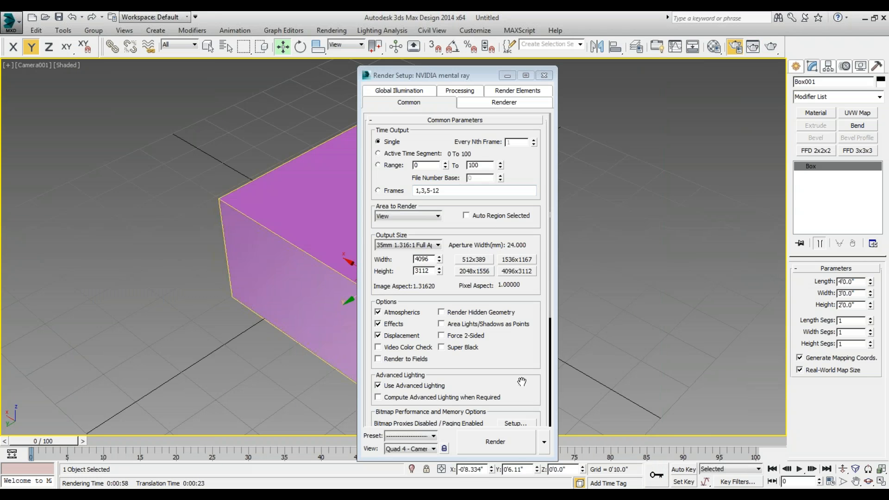
# Start defining an automatic render output file in Render Setup and choose the Desktop as its save location.
pyautogui.scroll(-5, 523, 377)
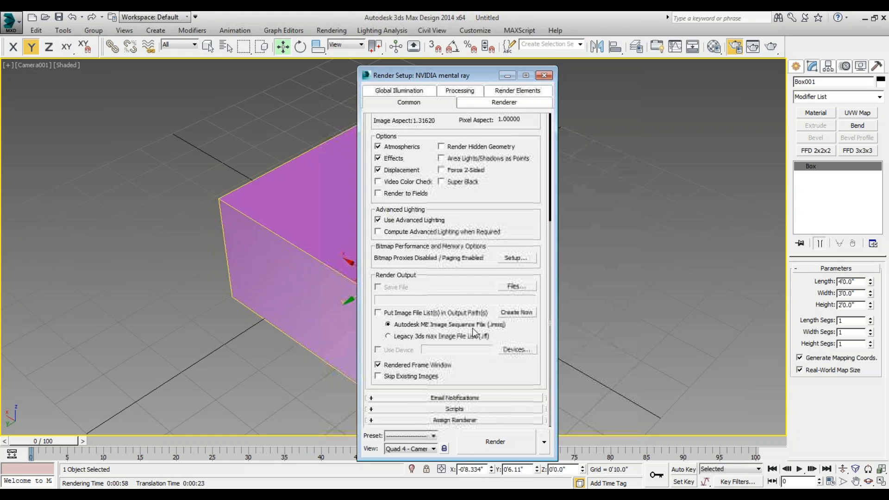
pyautogui.click(517, 287)
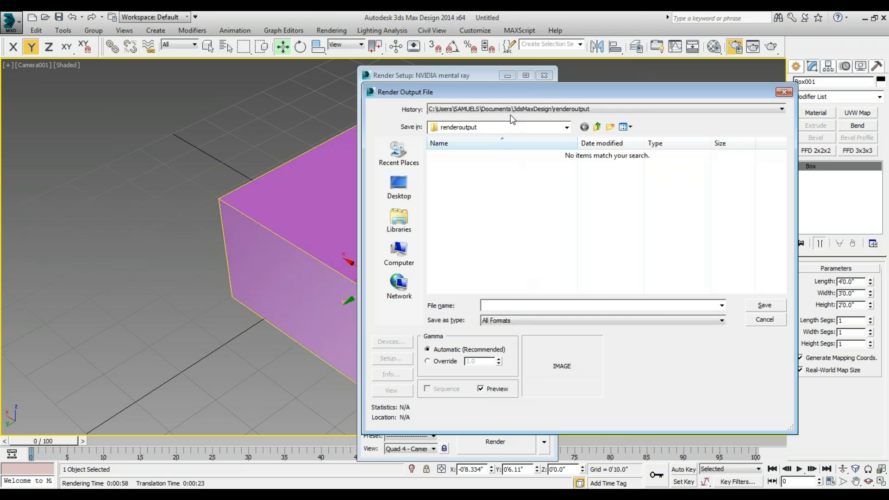
pyautogui.click(399, 190)
pyautogui.press('Escape')
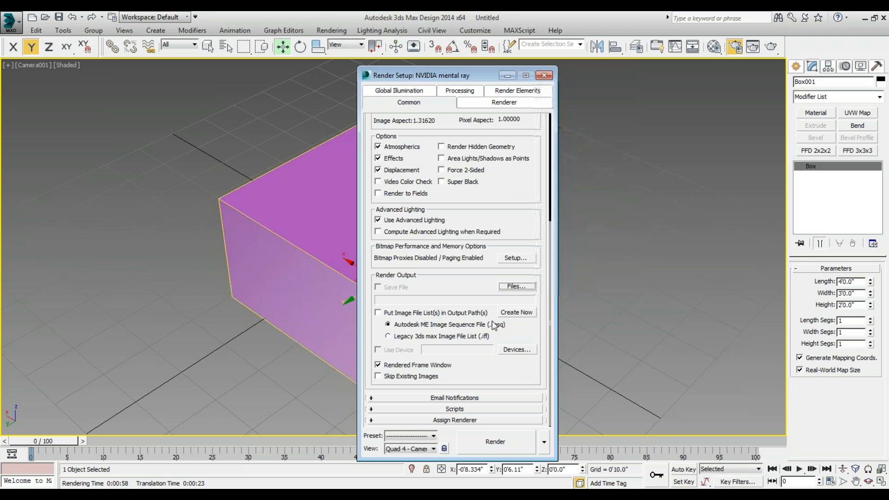
pyautogui.click(517, 287)
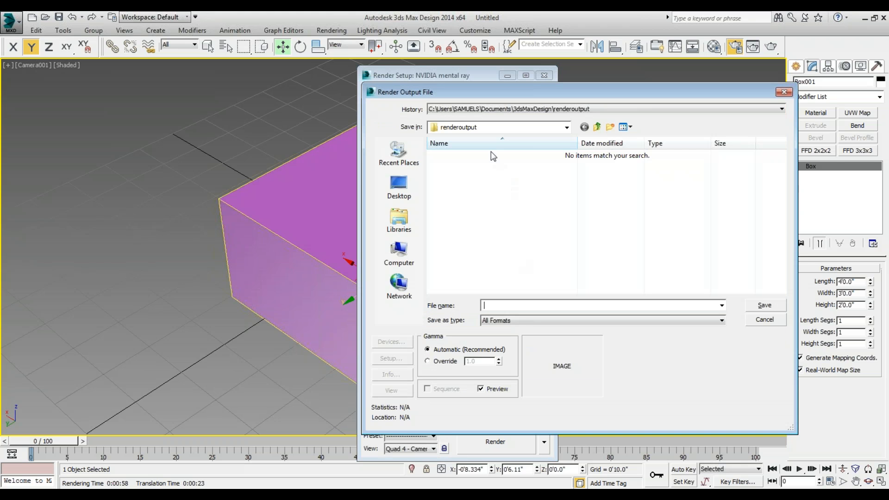
pyautogui.click(401, 190)
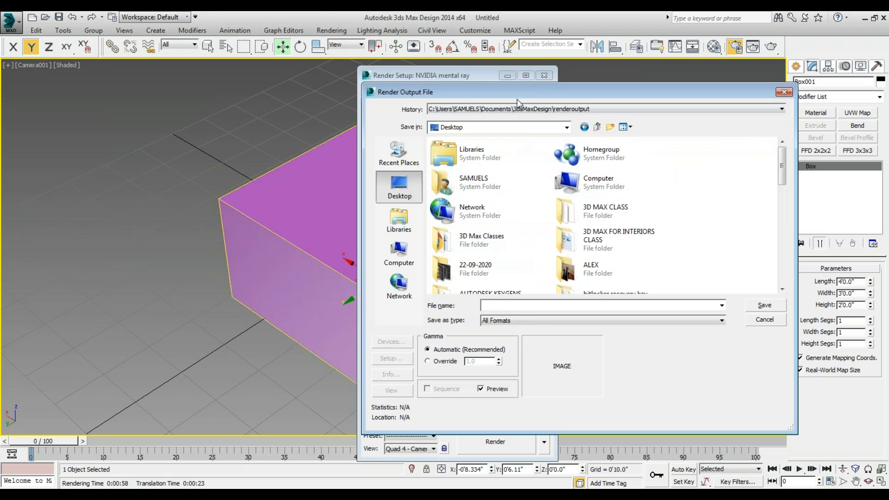
# Name the render output file FIRST STANDARD MATERIAL and set its format to TIF Image File.
pyautogui.write('F')
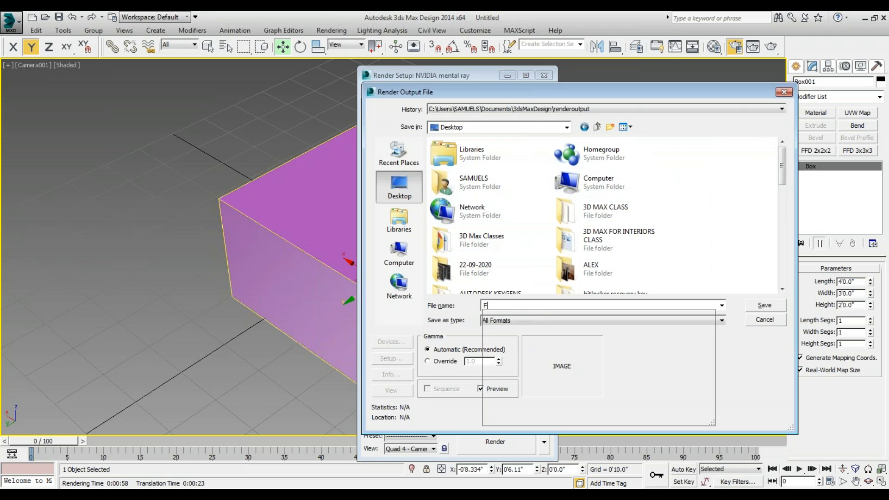
pyautogui.write('IRST ')
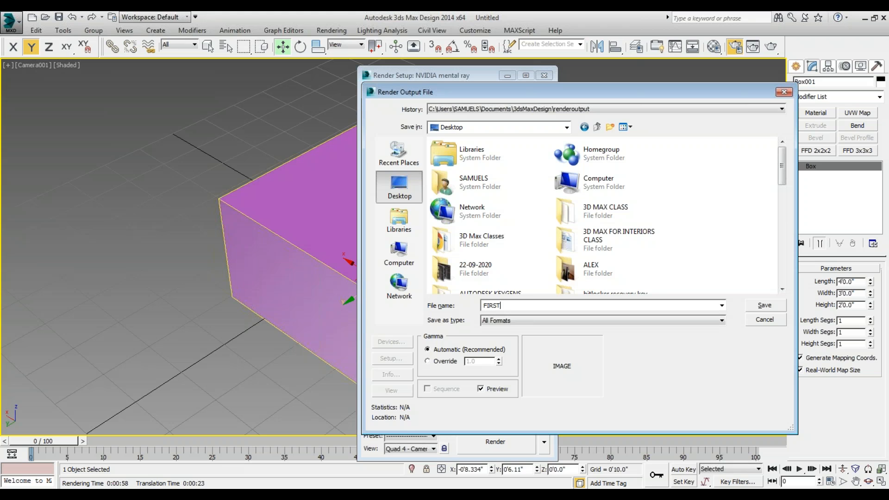
pyautogui.write('STANDARD MATERIAL')
pyautogui.press('Tab')
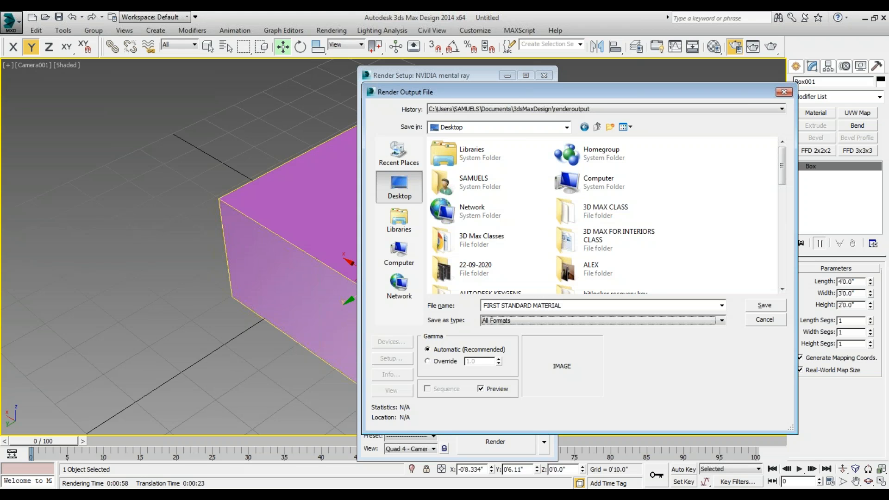
pyautogui.click(527, 320)
pyautogui.click(542, 432)
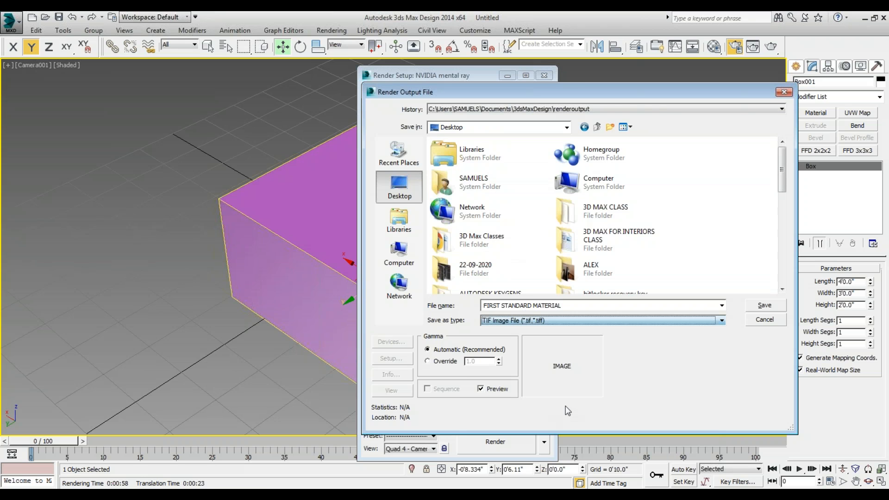
# Save the output file definition with the alpha channel stored in the TIF options, and render the camera view.
pyautogui.click(766, 305)
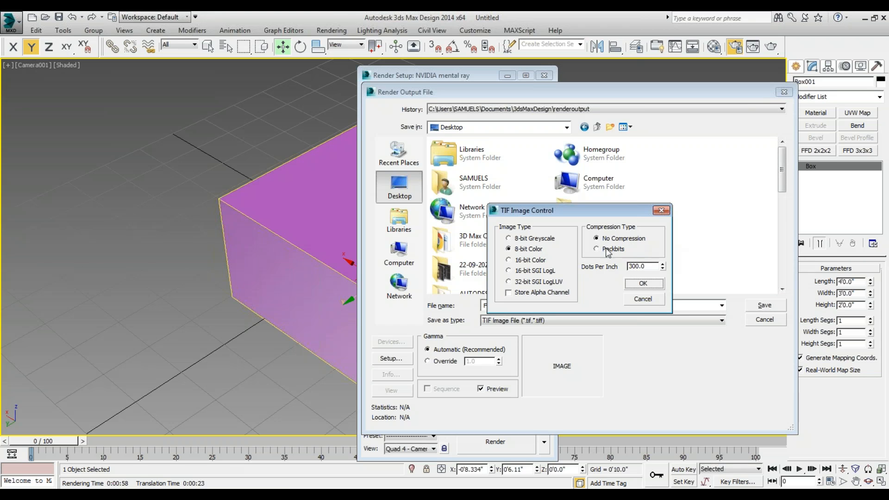
pyautogui.click(545, 297)
pyautogui.click(648, 284)
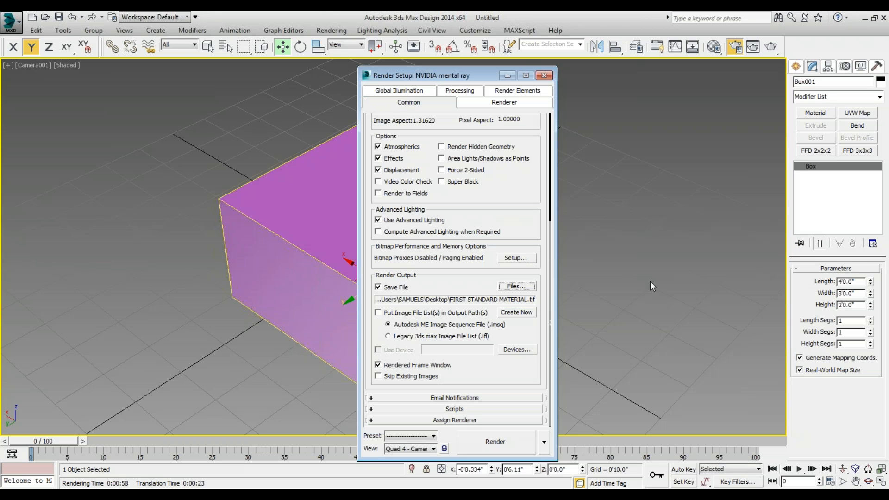
pyautogui.click(477, 441)
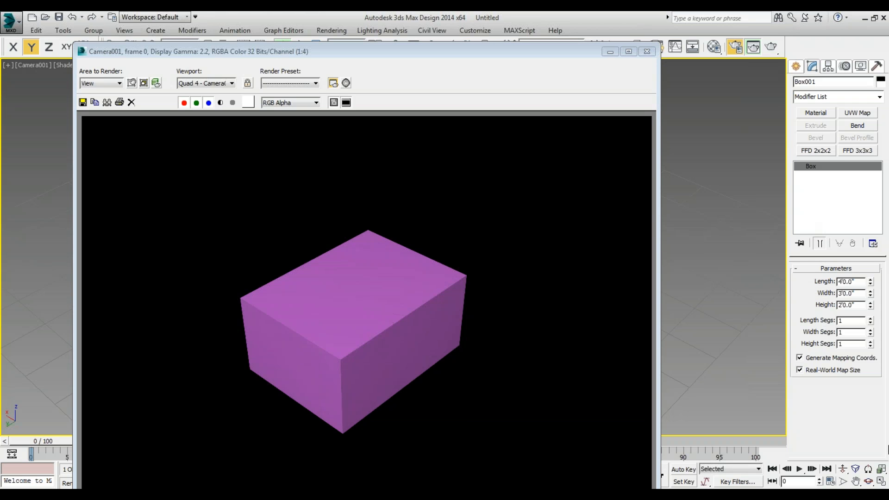
# Open FIRST STANDARD MATERIAL.tif from the Desktop in the image file viewer to check the saved render, and close it.
pyautogui.press('F10')
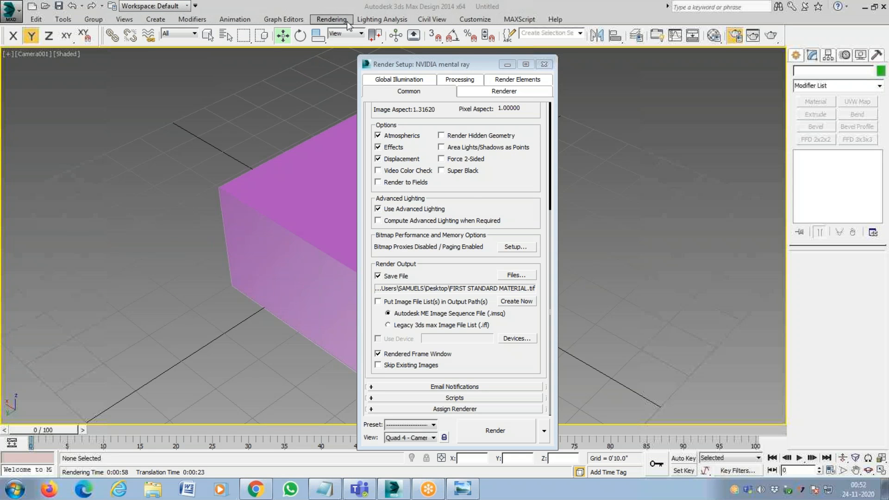
pyautogui.click(331, 19)
pyautogui.click(355, 234)
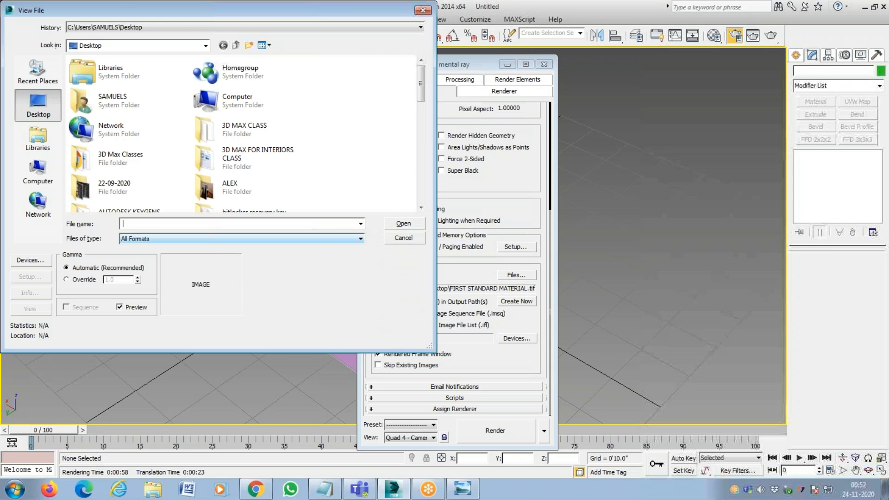
pyautogui.moveTo(422, 95); pyautogui.dragTo(420, 214)
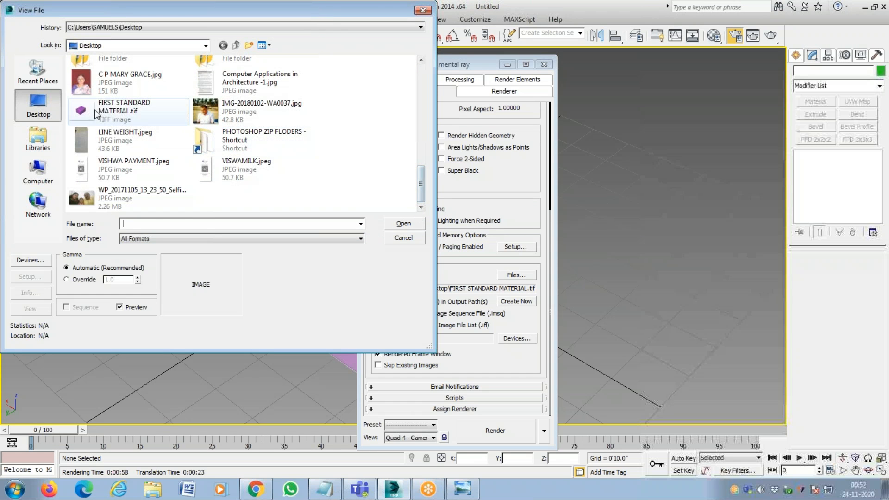
pyautogui.click(133, 110)
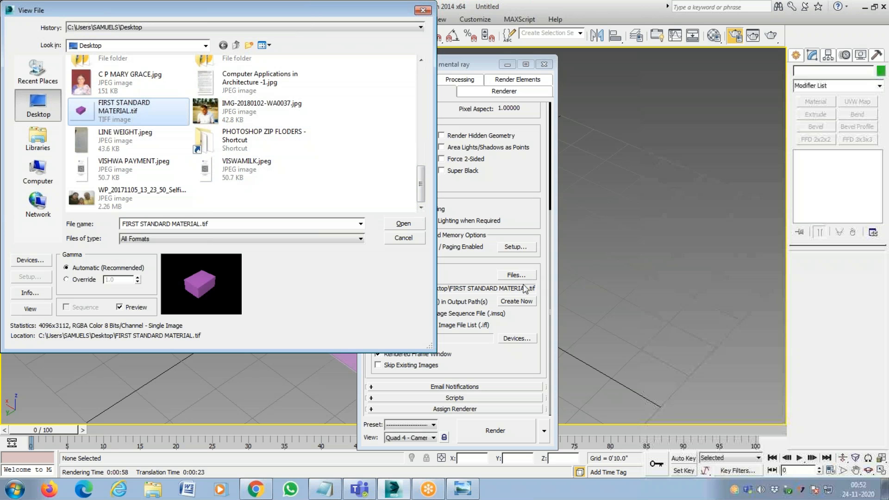
pyautogui.click(399, 224)
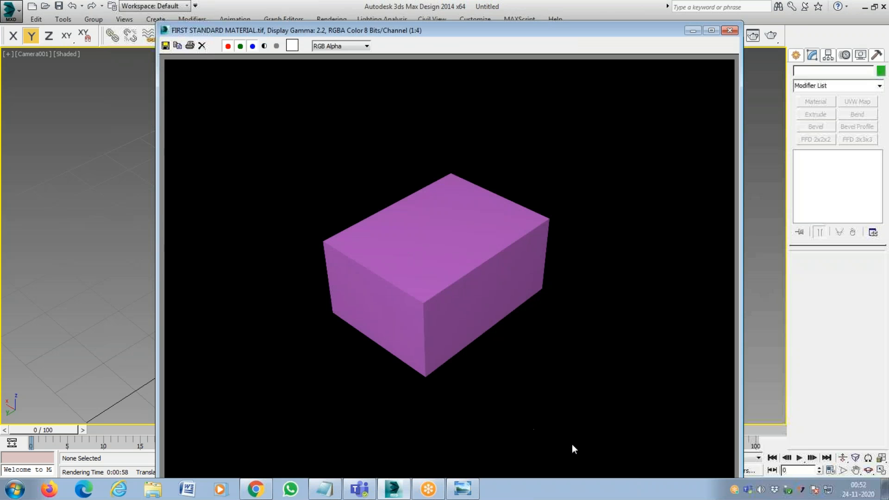
pyautogui.click(730, 30)
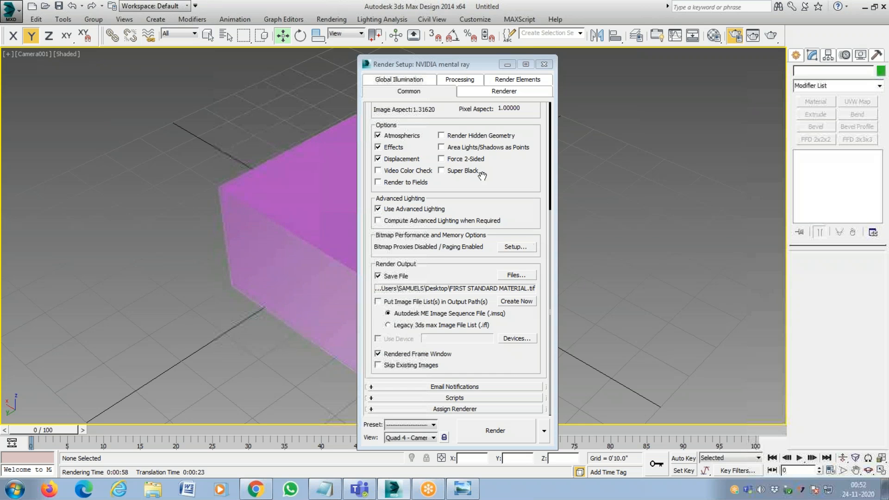
# Reopen Render Setup, switch the output size to Custom and set the width to 300.
pyautogui.moveTo(511, 159); pyautogui.dragTo(524, 320)
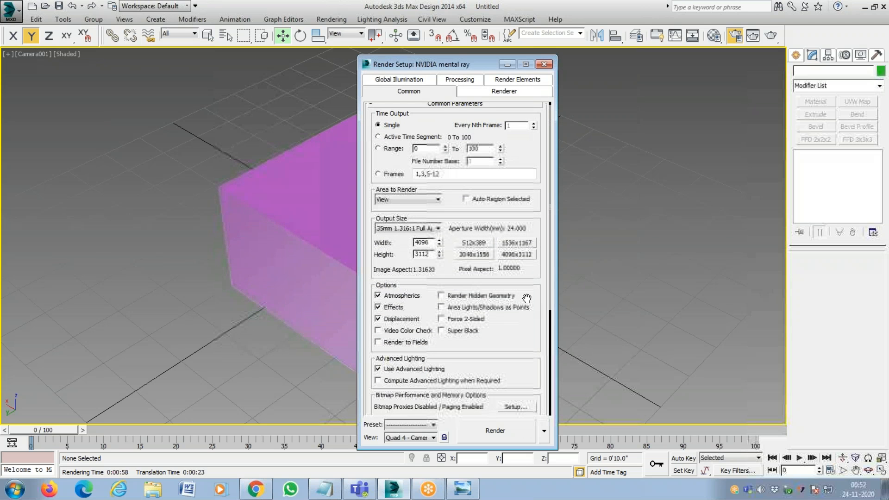
pyautogui.click(546, 64)
pyautogui.press('F10')
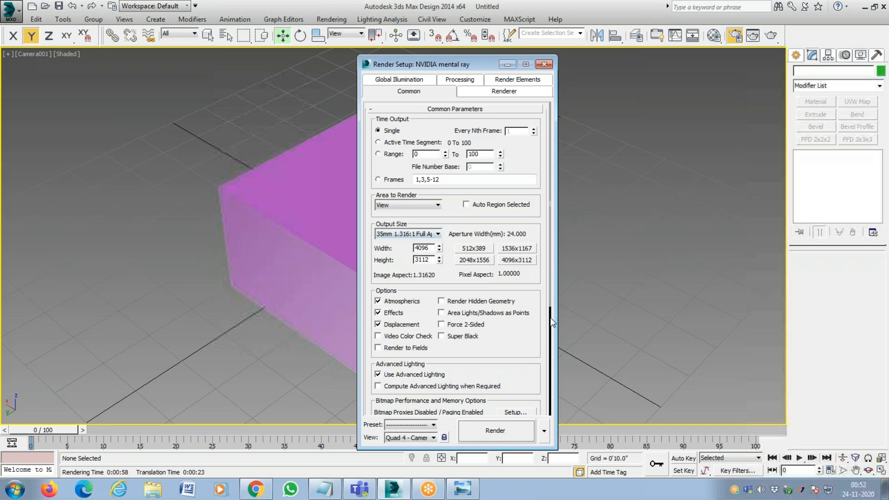
pyautogui.click(438, 234)
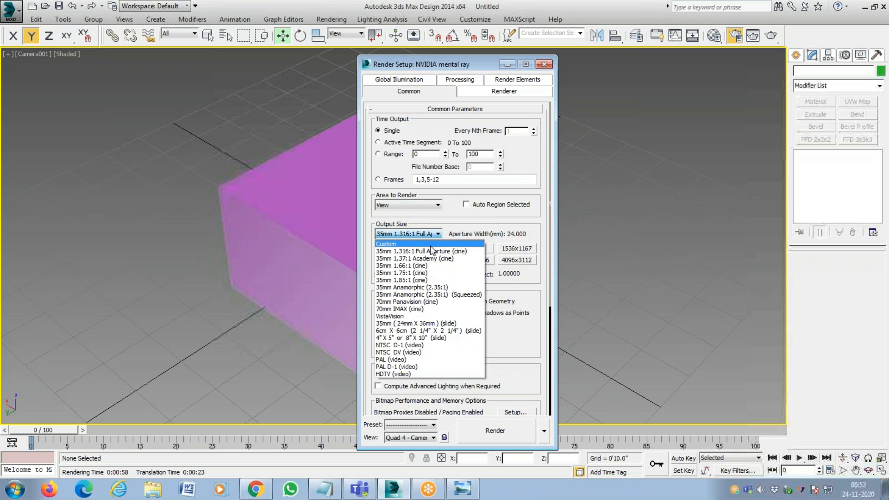
pyautogui.click(393, 245)
pyautogui.doubleClick(431, 247)
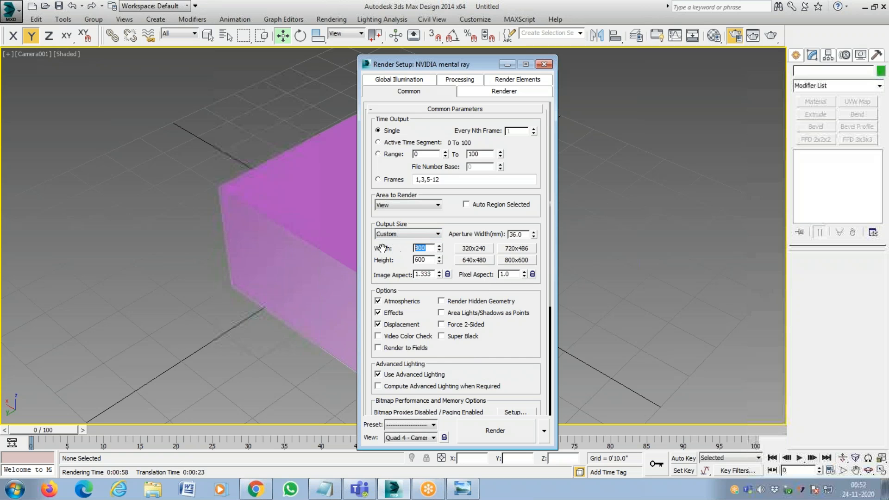
pyautogui.write('3000')
pyautogui.press('Tab')
# Apply the 800x600 output size, lock the image aspect and set the width to 3000.
pyautogui.click(516, 260)
pyautogui.click(448, 274)
pyautogui.doubleClick(421, 248)
pyautogui.write('3000')
pyautogui.press('Tab')
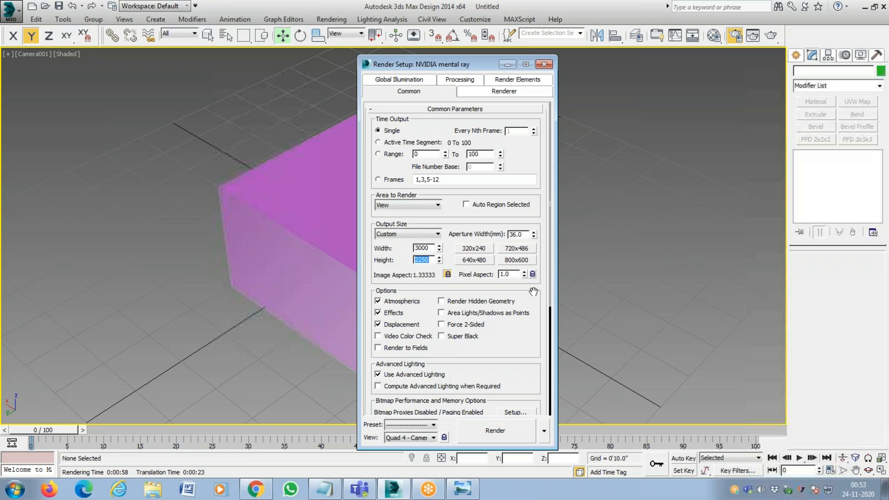
pyautogui.click(429, 249)
pyautogui.doubleClick(426, 249)
# Highlight the output size choices, switch briefly to the 35mm 1.316:1 Full Aperture (cine) preset, and return to Custom.
pyautogui.moveTo(484, 343); pyautogui.dragTo(490, 255)
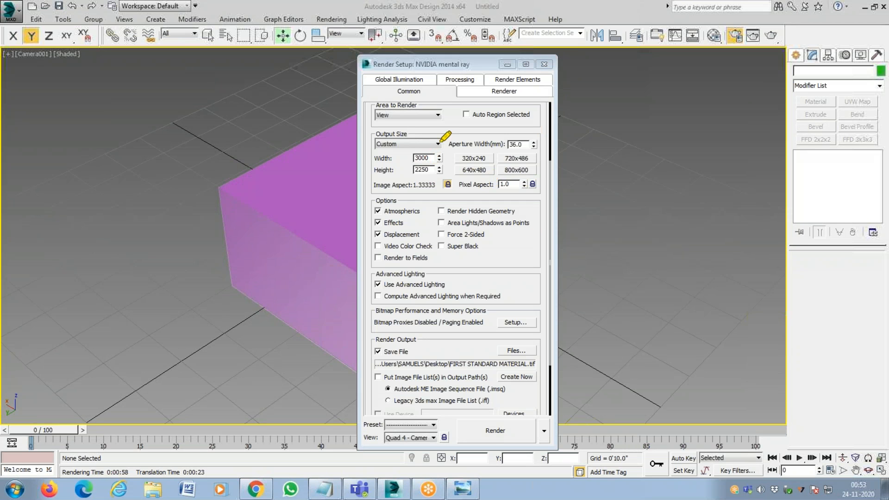
pyautogui.moveTo(376, 144); pyautogui.dragTo(440, 144)
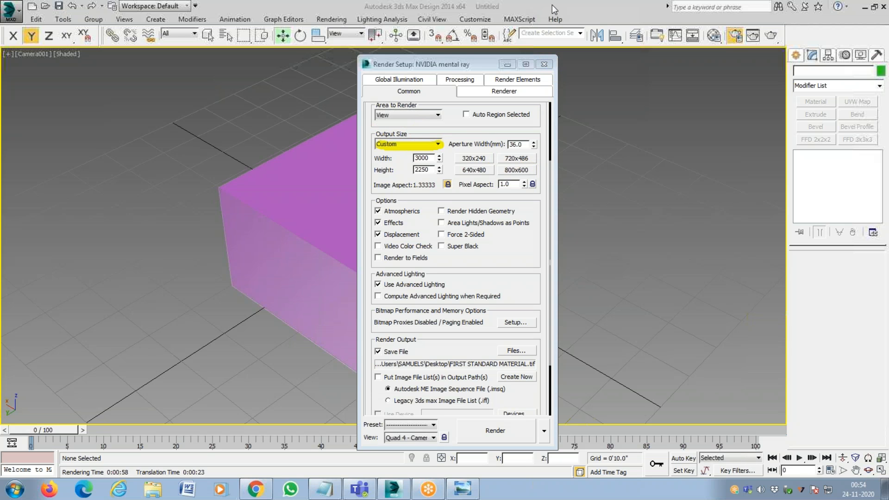
pyautogui.click(438, 145)
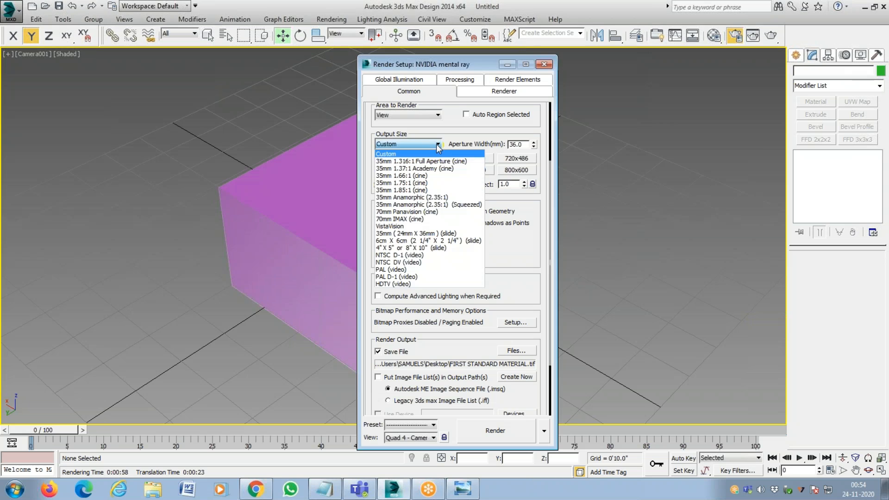
pyautogui.click(438, 162)
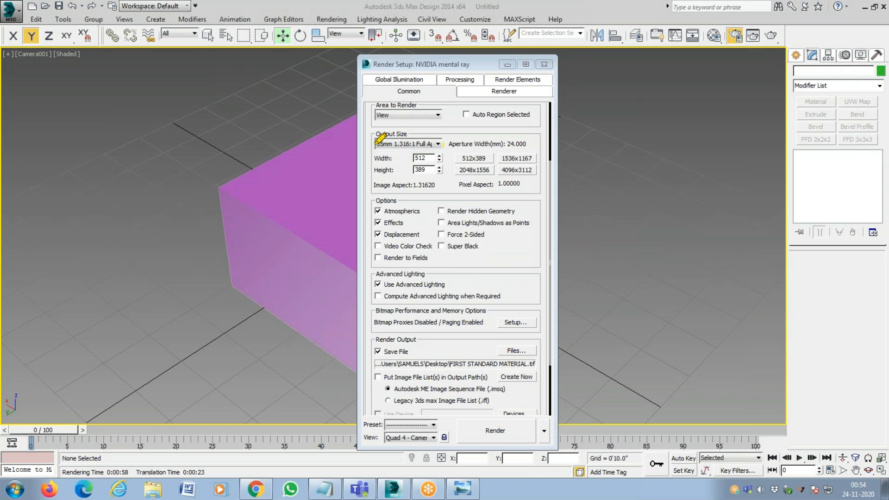
pyautogui.moveTo(374, 146); pyautogui.dragTo(446, 139)
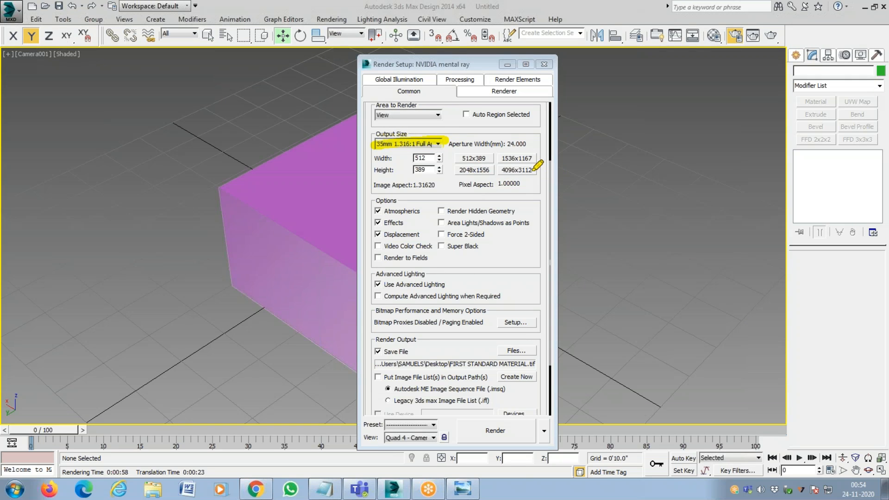
pyautogui.moveTo(502, 172)
pyautogui.mouseDown()
pyautogui.moveTo(542, 171)
pyautogui.moveTo(534, 175)
pyautogui.mouseUp()
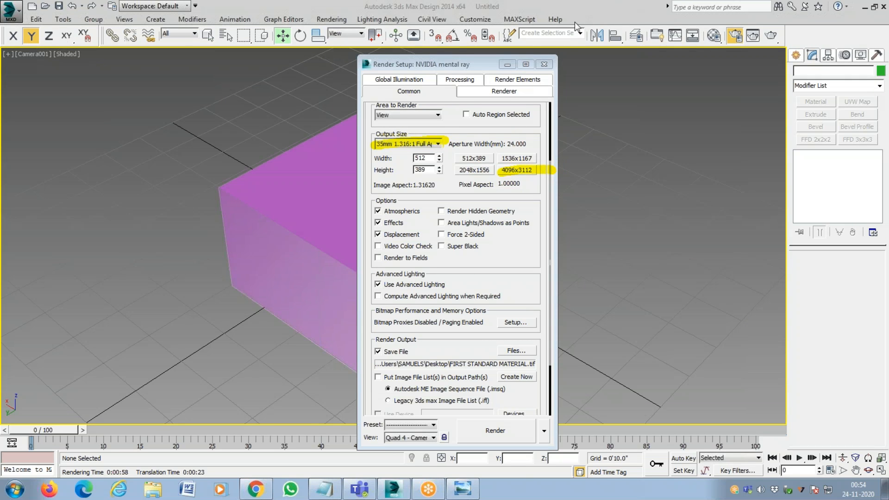
pyautogui.click(438, 144)
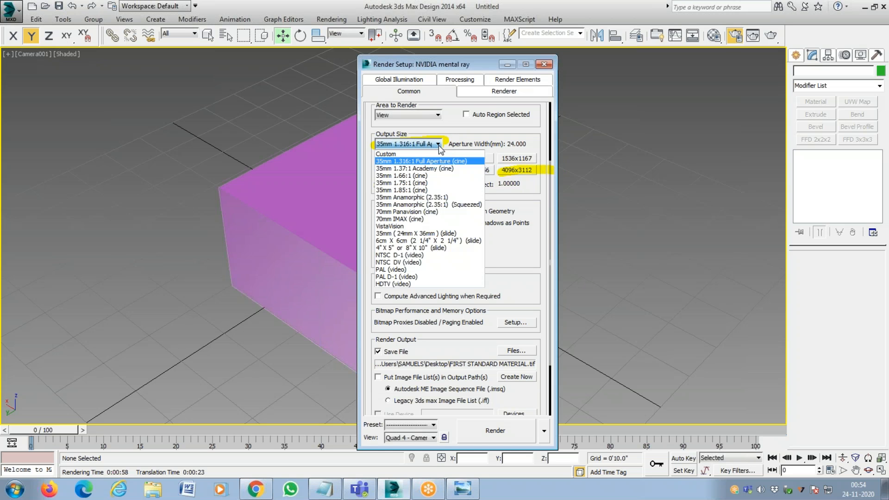
pyautogui.click(435, 154)
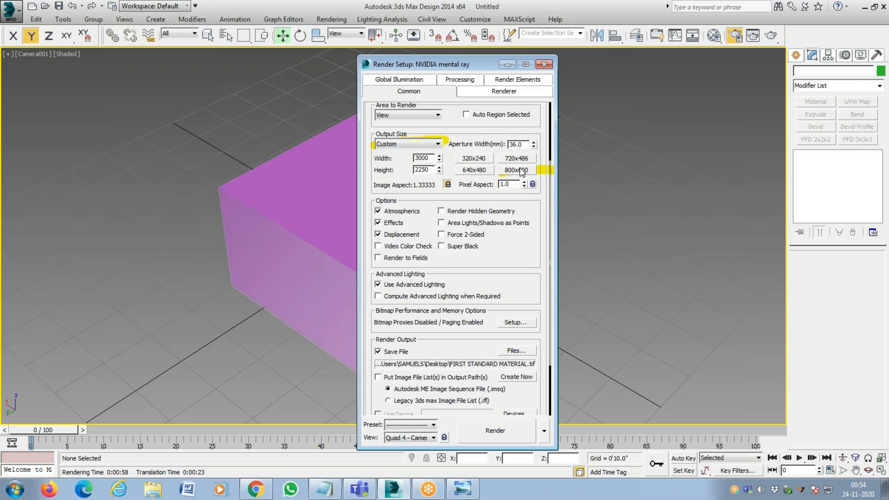
# Mark the image aspect lock, the Save File option, and the Files and Render controls with the annotation highlighter.
pyautogui.click(489, 21)
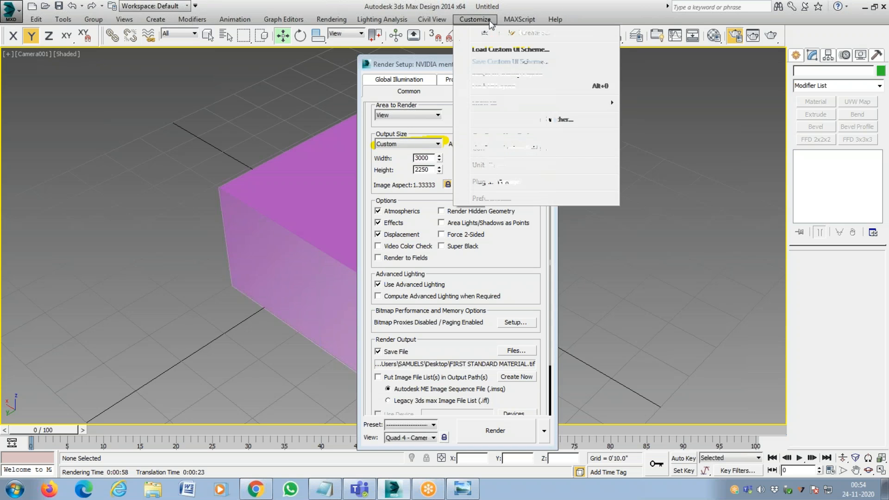
pyautogui.click(568, 5)
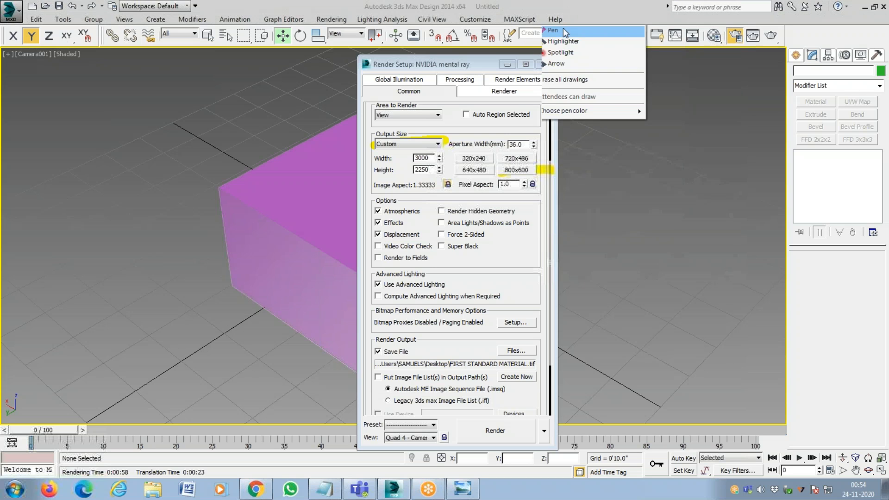
pyautogui.click(561, 42)
pyautogui.moveTo(451, 181)
pyautogui.mouseDown()
pyautogui.moveTo(445, 189)
pyautogui.moveTo(452, 181)
pyautogui.mouseUp()
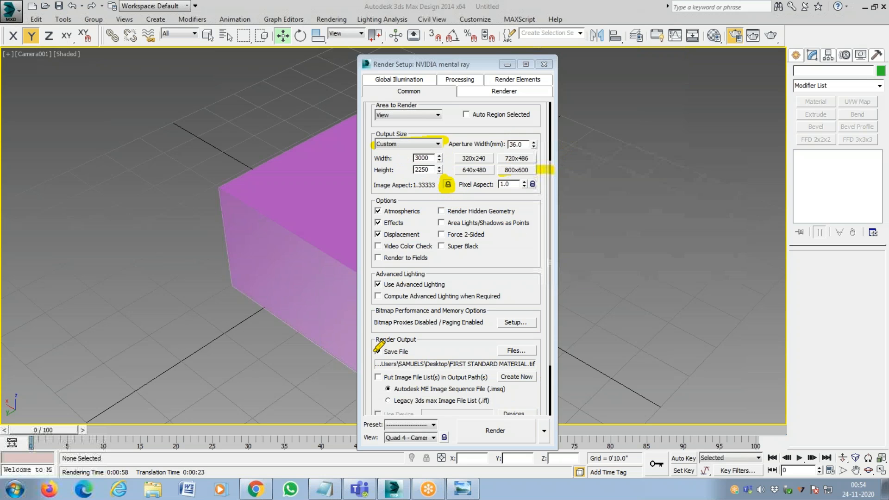
pyautogui.moveTo(372, 356); pyautogui.dragTo(383, 347)
pyautogui.moveTo(499, 351); pyautogui.dragTo(538, 348)
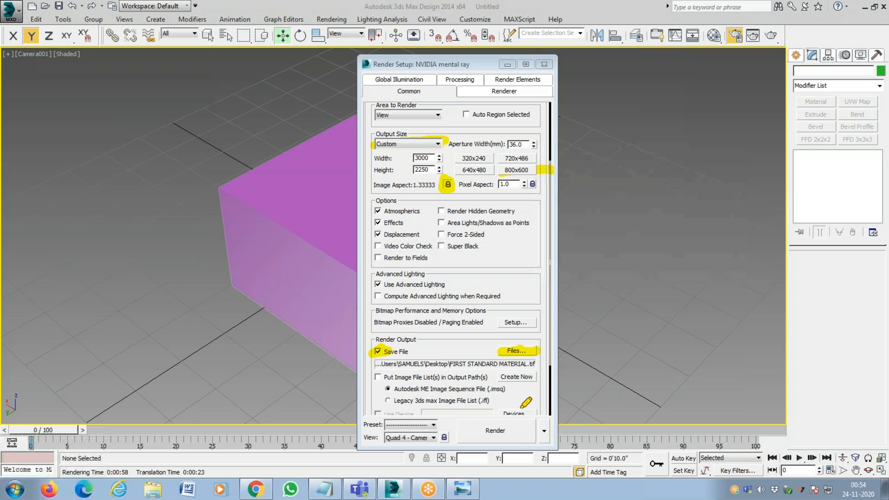
pyautogui.moveTo(477, 427)
pyautogui.mouseDown()
pyautogui.moveTo(486, 436)
pyautogui.moveTo(532, 421)
pyautogui.mouseUp()
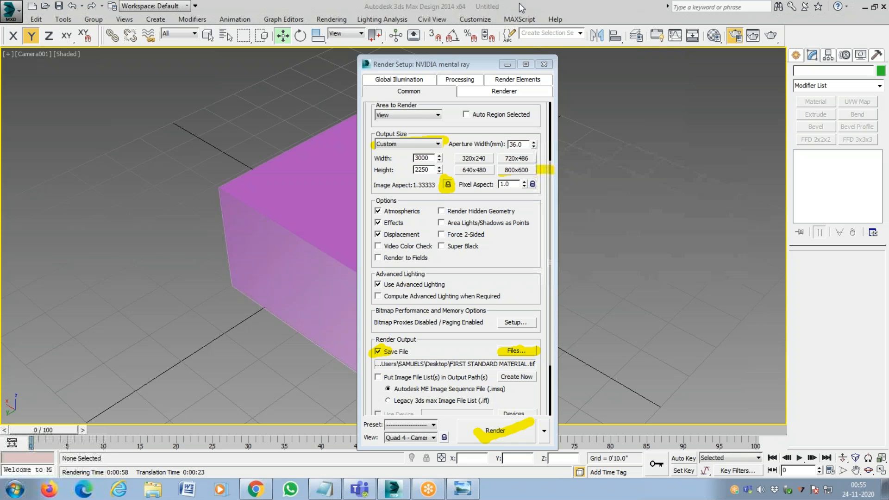
# Erase all annotation drawings from the screen.
pyautogui.click(543, 6)
pyautogui.click(547, 20)
pyautogui.click(558, 6)
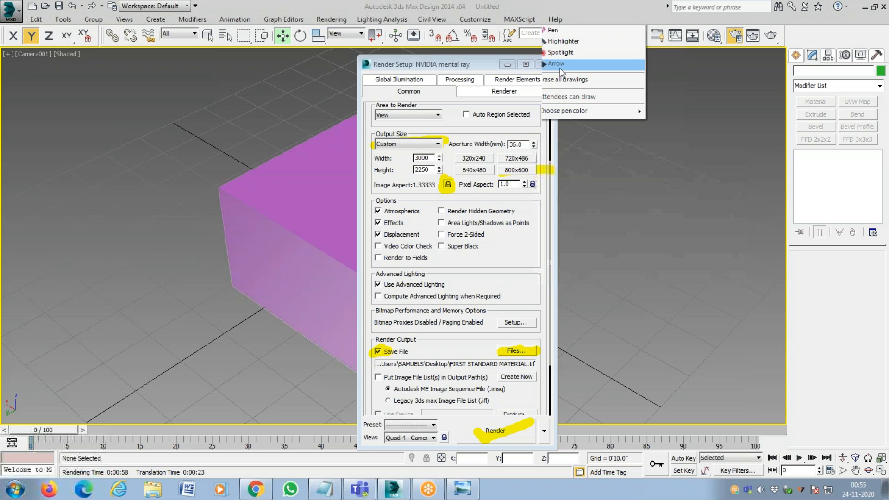
pyautogui.click(558, 87)
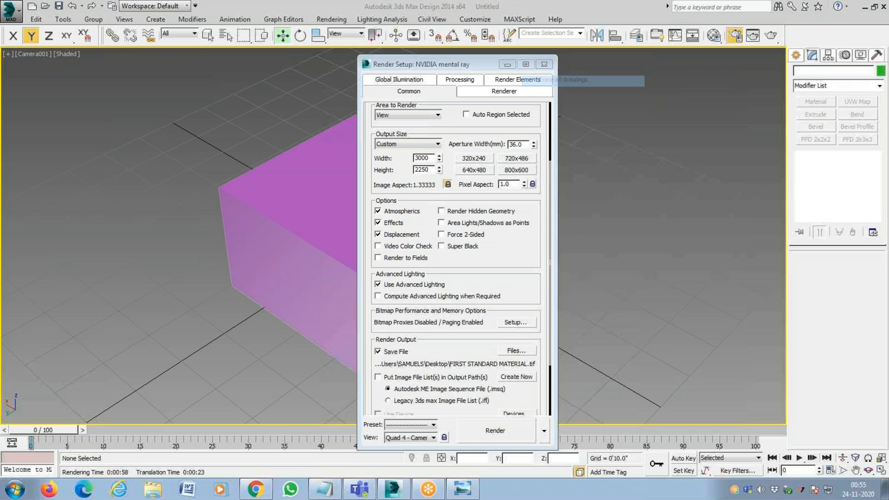
# Close the render settings, show the standard camera creation options, and mark them with the annotation highlighter.
pyautogui.click(551, 65)
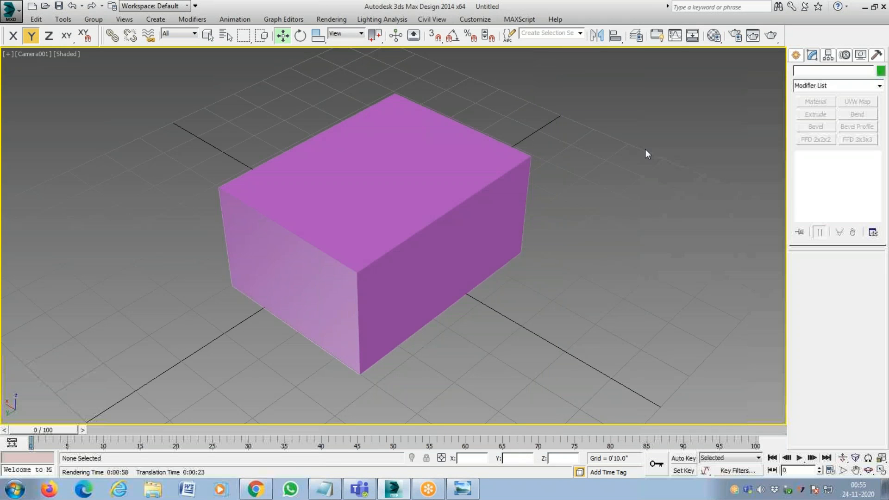
pyautogui.click(796, 56)
pyautogui.click(839, 73)
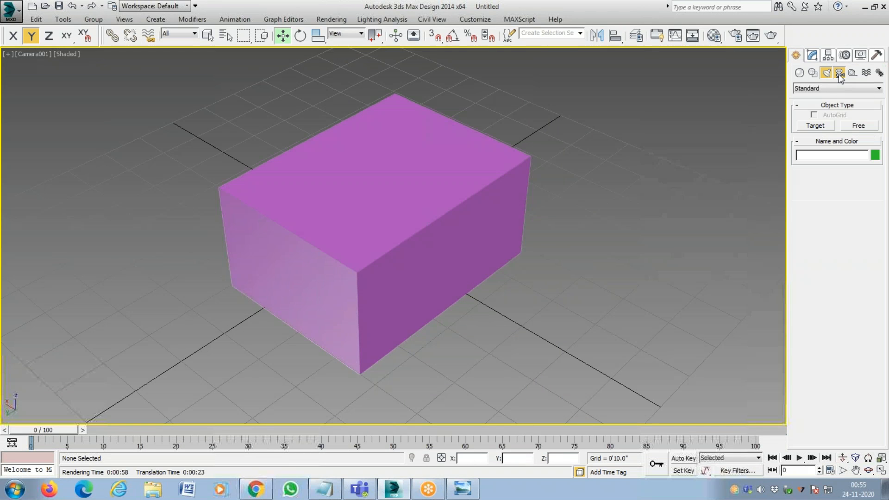
pyautogui.click(539, 11)
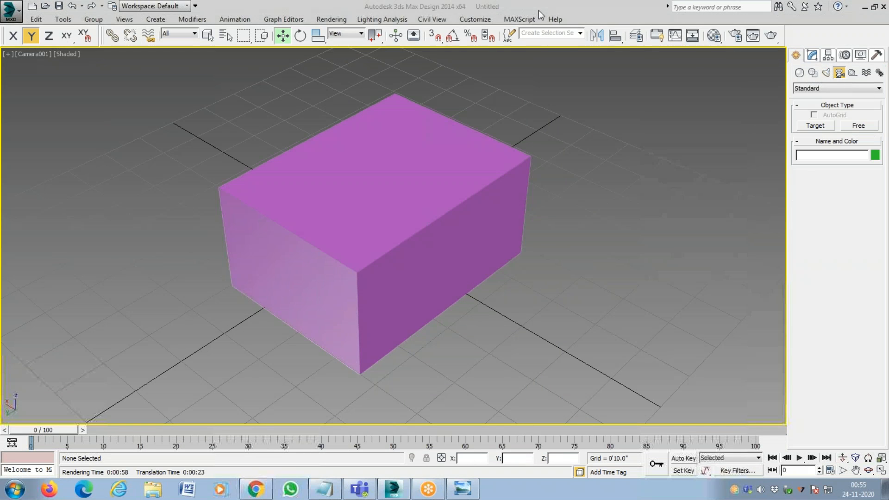
pyautogui.moveTo(835, 81)
pyautogui.mouseDown()
pyautogui.moveTo(844, 75)
pyautogui.moveTo(836, 79)
pyautogui.mouseUp()
pyautogui.moveTo(833, 129)
pyautogui.mouseDown()
pyautogui.moveTo(798, 129)
pyautogui.moveTo(832, 128)
pyautogui.mouseUp()
# Place an extra Omni light beside the box in the camera view and delete it.
pyautogui.click(826, 73)
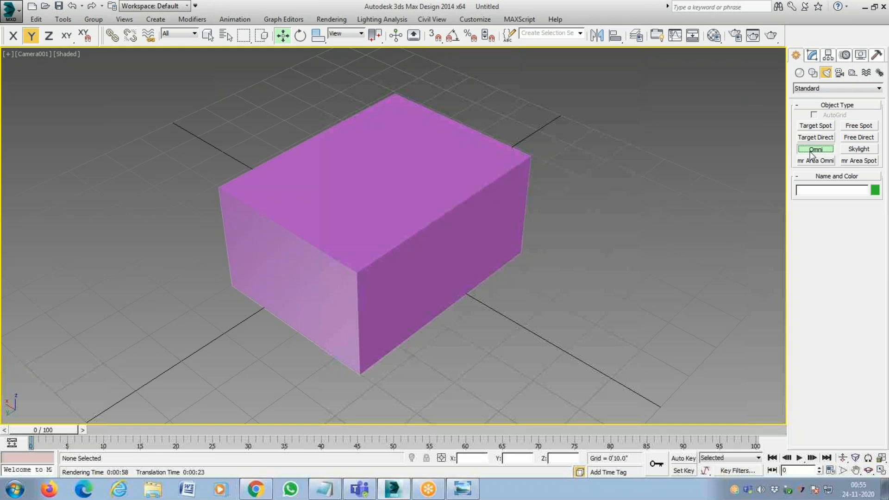
pyautogui.click(810, 152)
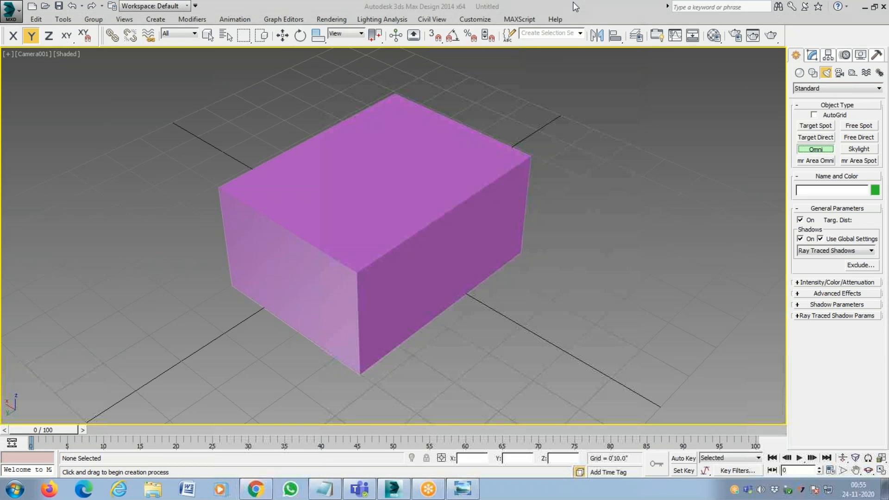
pyautogui.moveTo(795, 148)
pyautogui.mouseDown()
pyautogui.moveTo(840, 151)
pyautogui.moveTo(811, 153)
pyautogui.mouseUp()
pyautogui.click(577, 113)
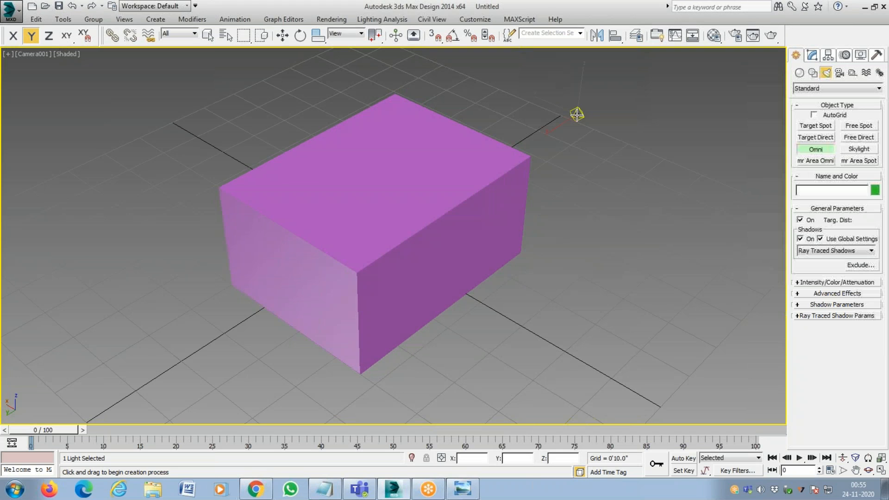
pyautogui.rightClick(663, 126)
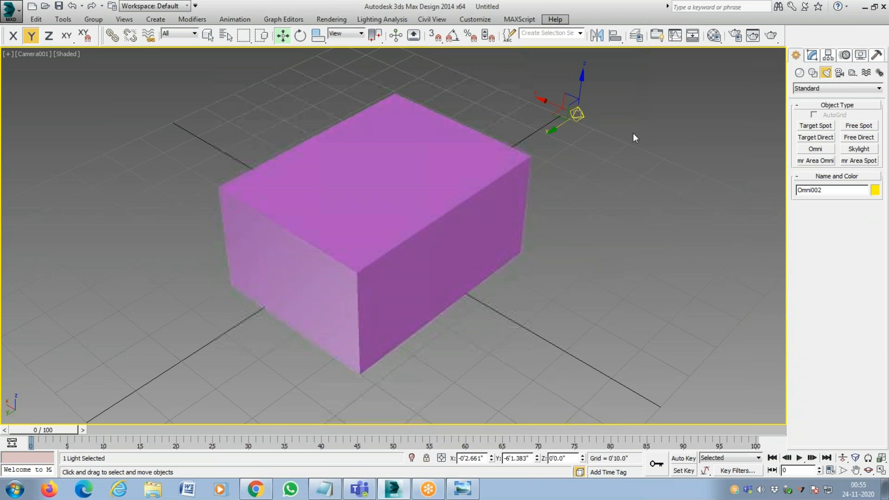
pyautogui.press('Delete')
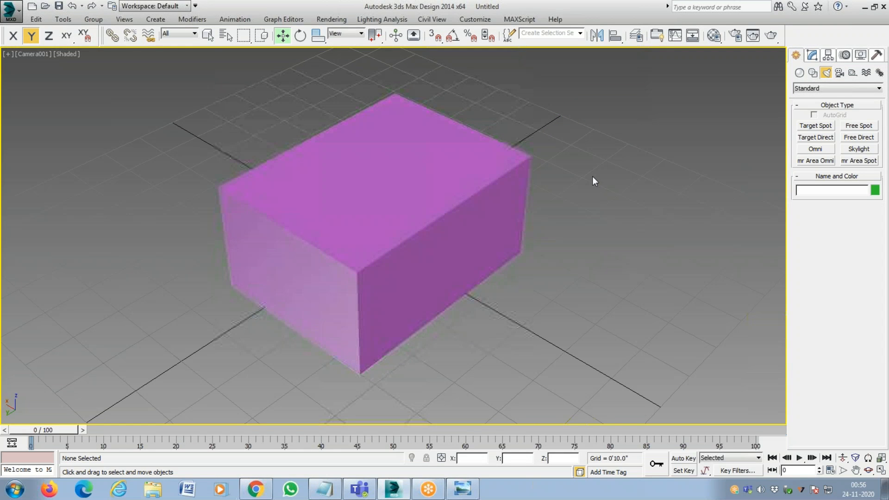
# Switch to the Front view and select the existing Omni light and the camera in turn to examine their placement.
pyautogui.press('f')
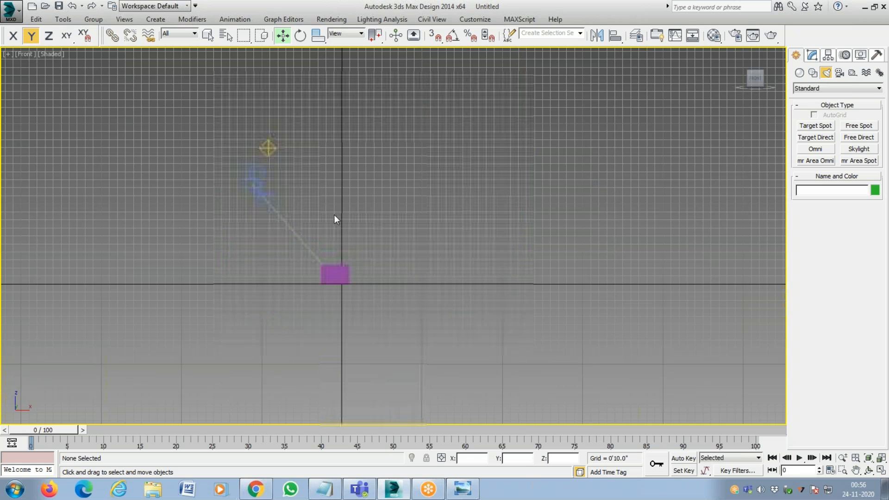
pyautogui.click(270, 149)
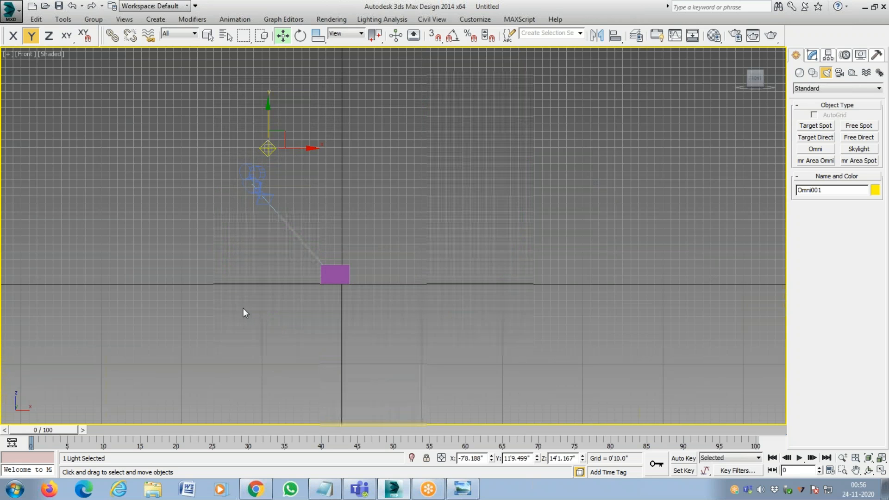
pyautogui.click(245, 176)
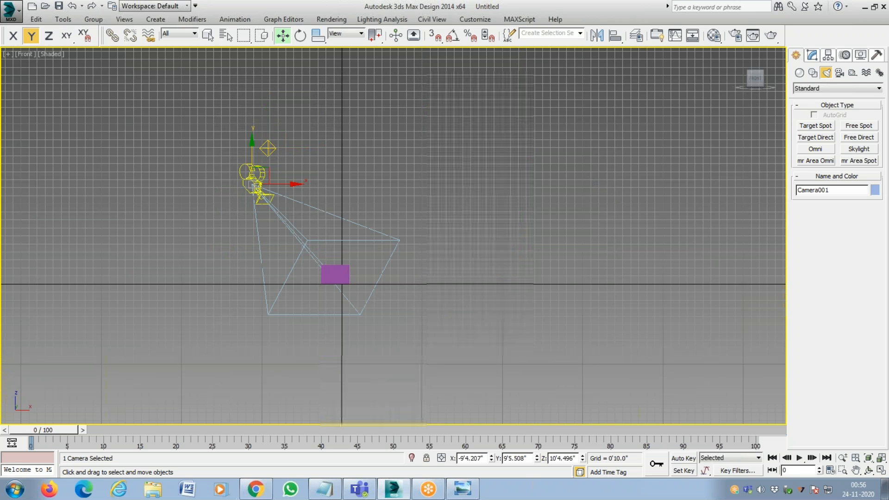
pyautogui.click(207, 280)
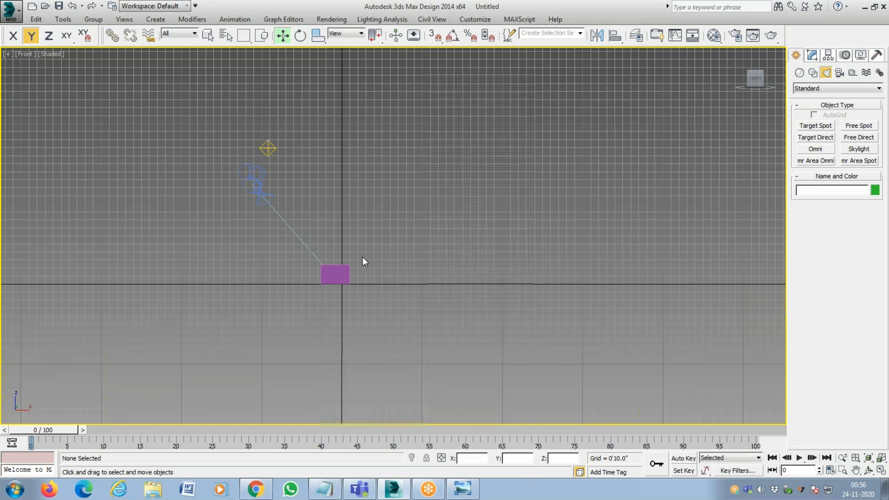
# Bring up the Material Editor, closing and reopening it a few times to demonstrate access.
pyautogui.press('m')
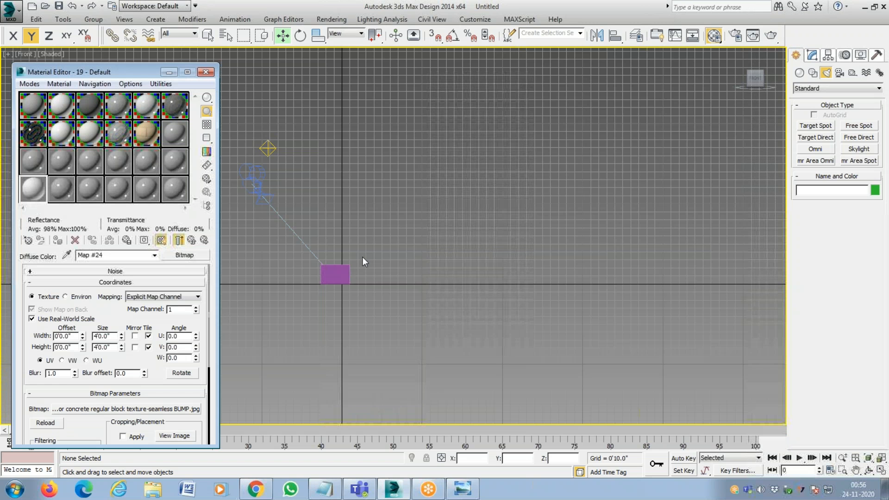
pyautogui.click(206, 73)
pyautogui.press('m')
pyautogui.click(205, 71)
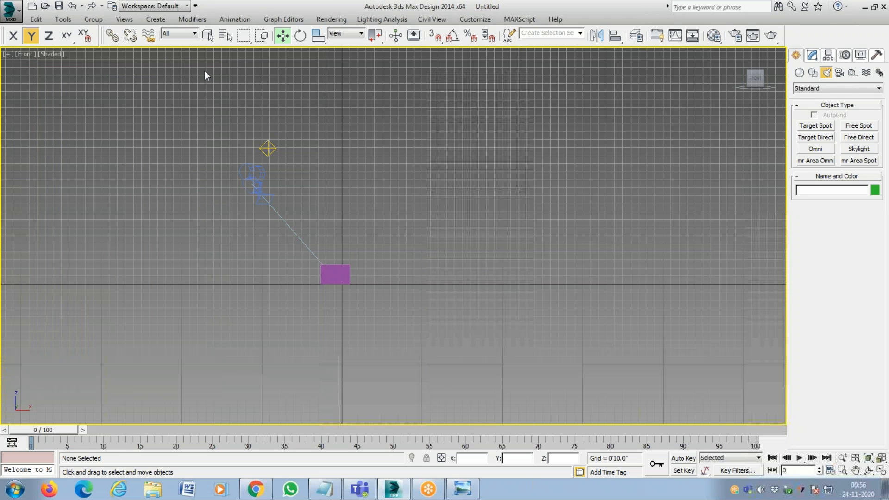
pyautogui.press('m')
pyautogui.click(205, 72)
pyautogui.press('m')
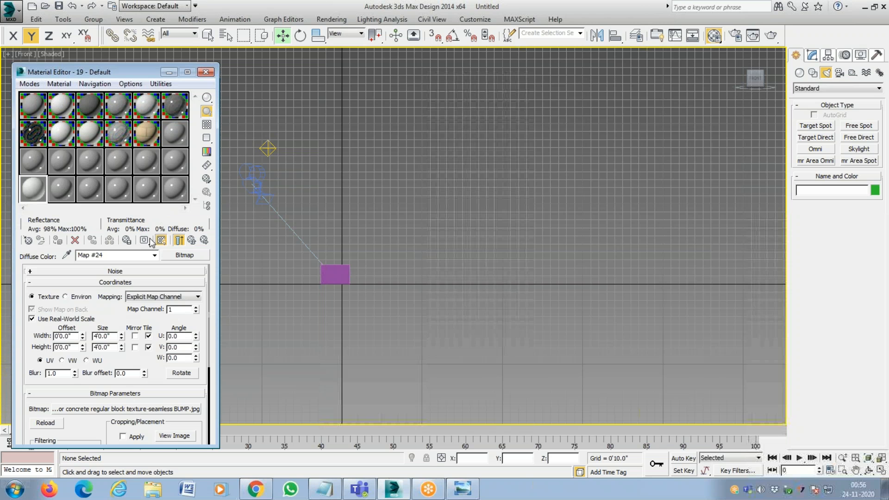
# Reset the textured material in the 19th sample slot to a plain Arch & Design material and name it 19 - Default.
pyautogui.click(194, 239)
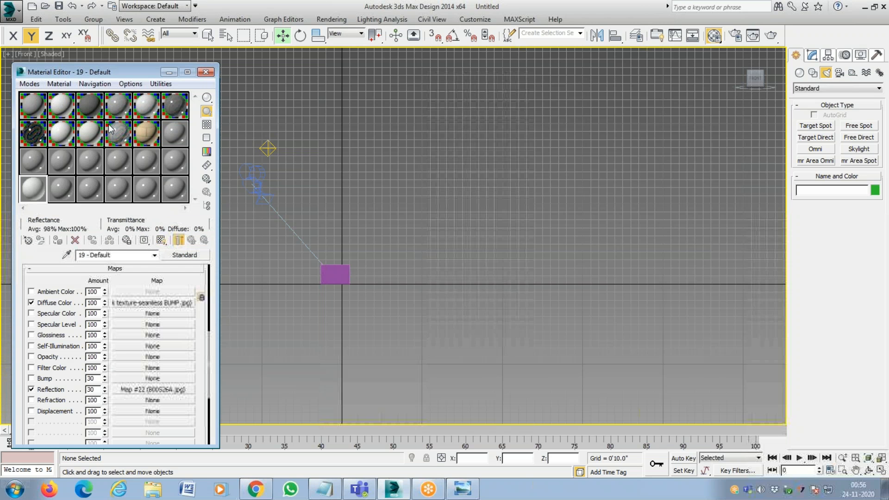
pyautogui.rightClick(197, 260)
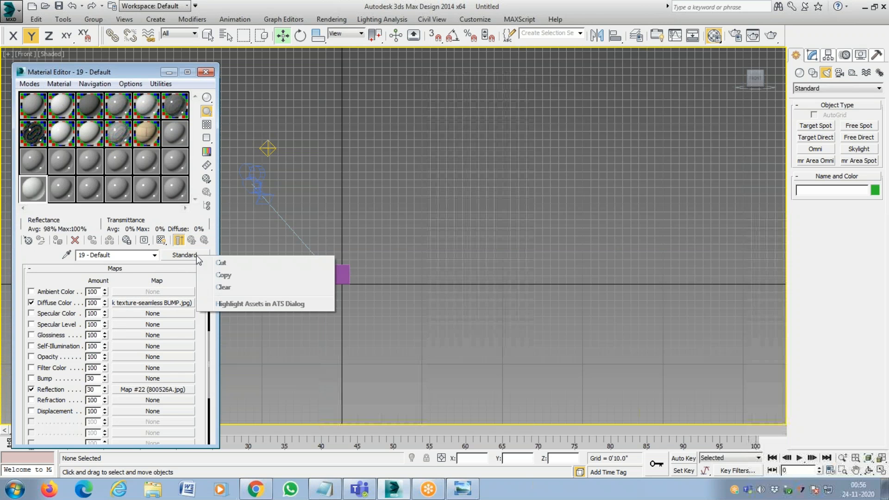
pyautogui.click(221, 287)
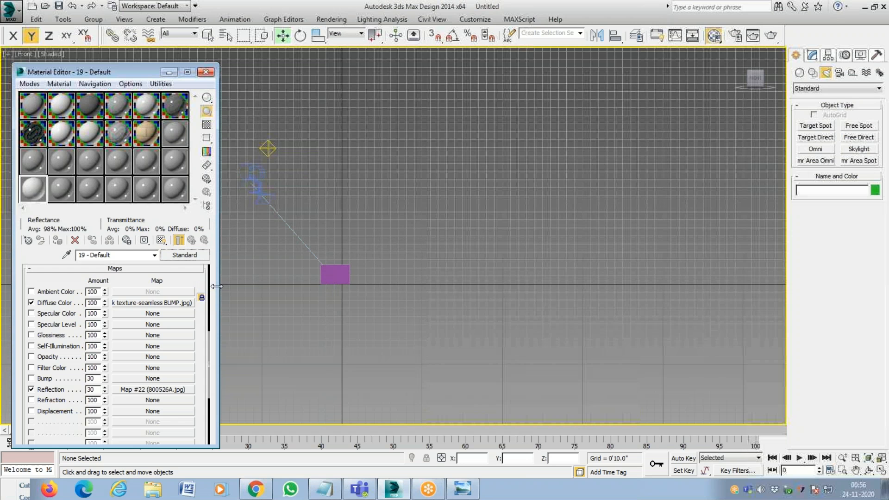
pyautogui.click(89, 133)
pyautogui.click(175, 188)
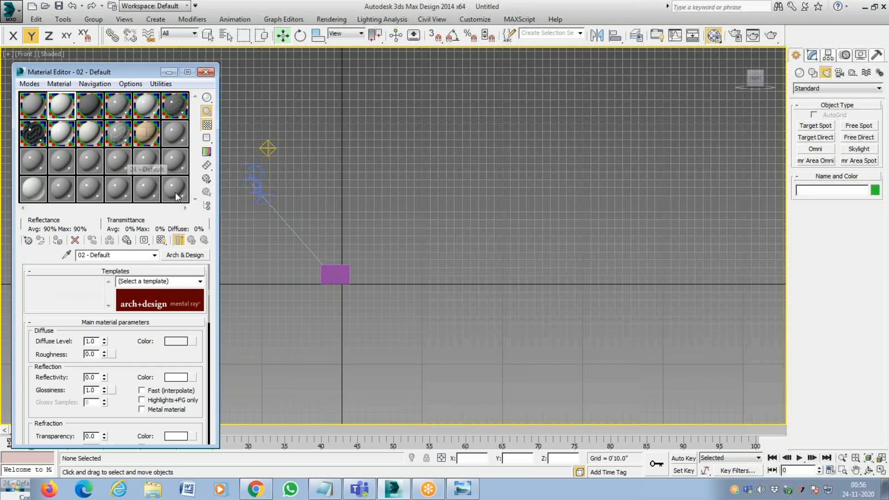
pyautogui.click(41, 111)
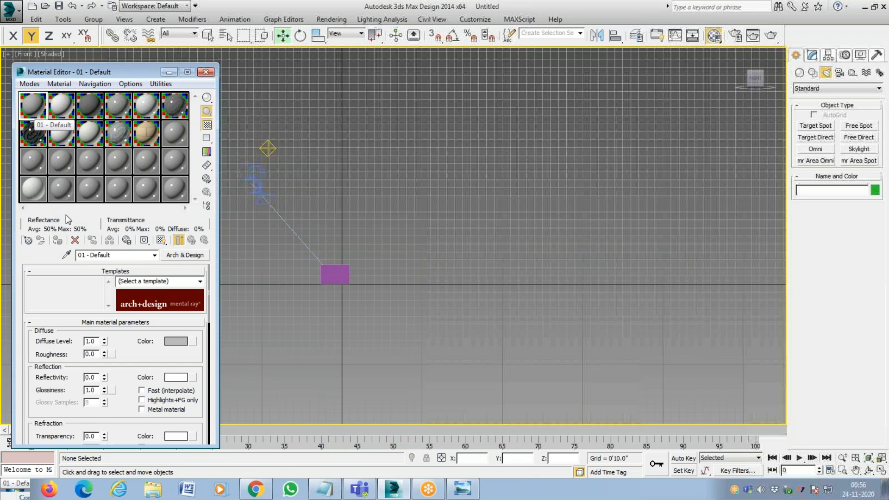
pyautogui.click(37, 190)
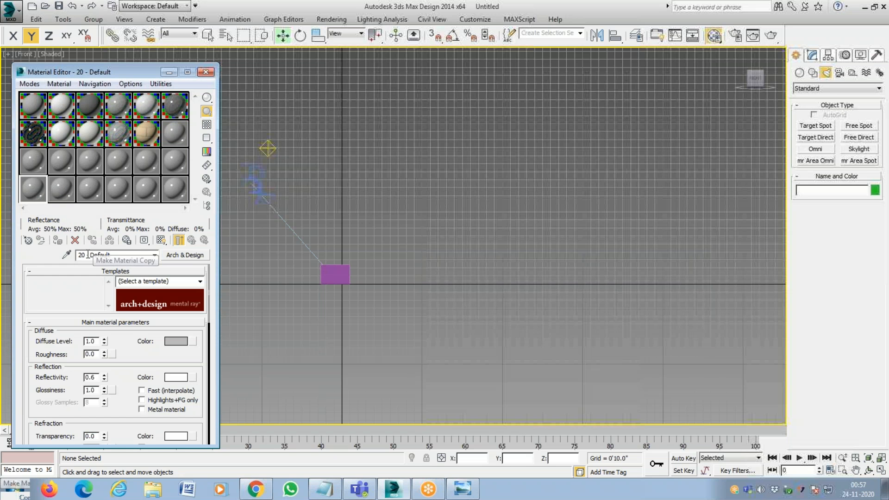
pyautogui.moveTo(88, 257); pyautogui.dragTo(66, 258)
pyautogui.write('19')
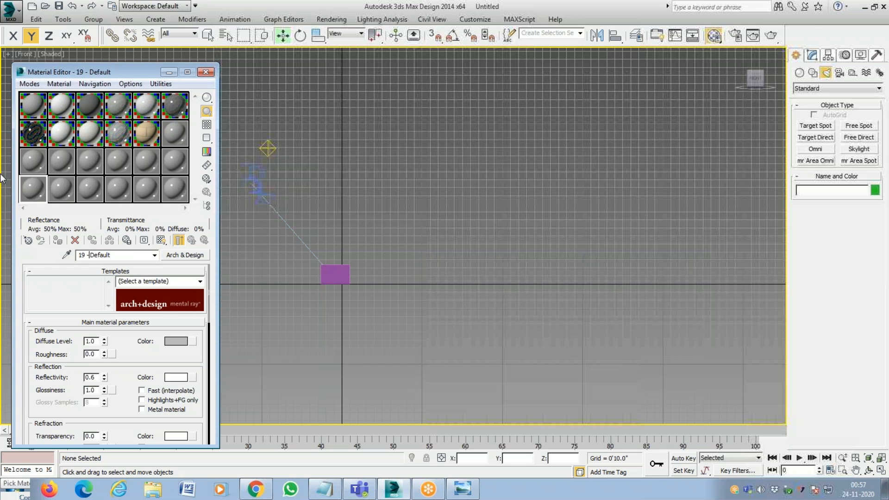
# Examine the material sample slots, selecting the first slot and several in the bottom row, ending on 24 - Default.
pyautogui.click(34, 111)
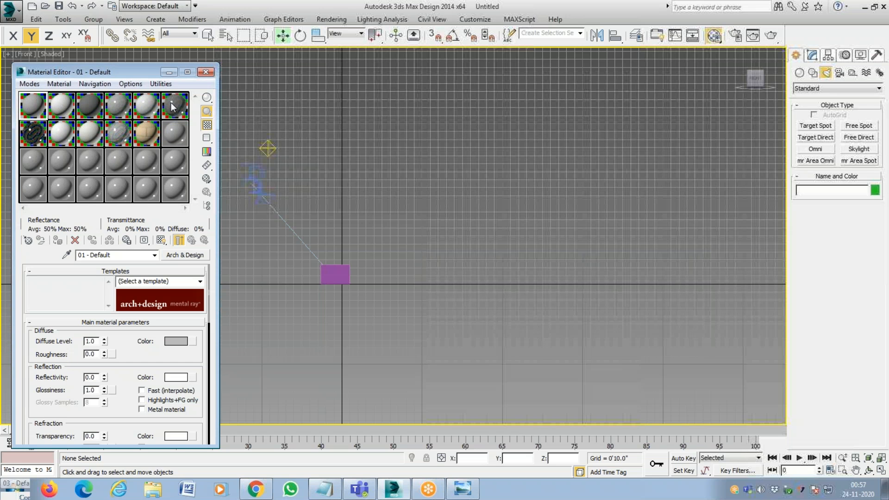
pyautogui.click(167, 191)
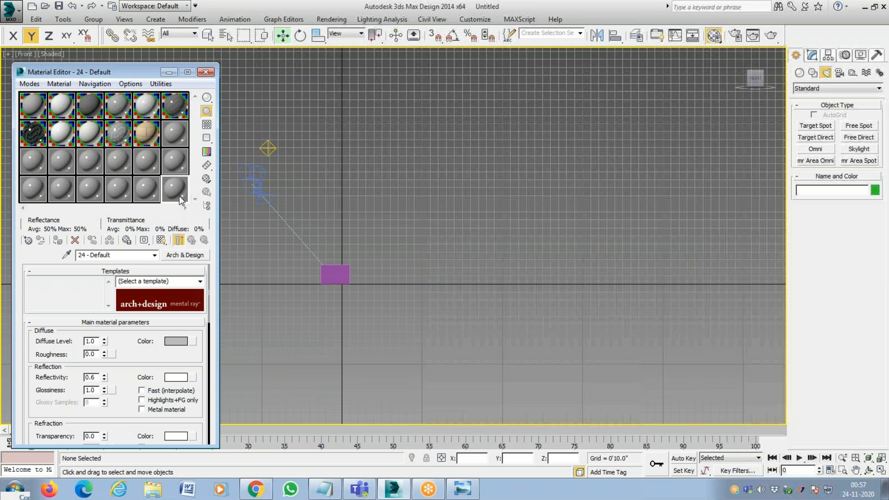
pyautogui.click(116, 191)
pyautogui.click(66, 191)
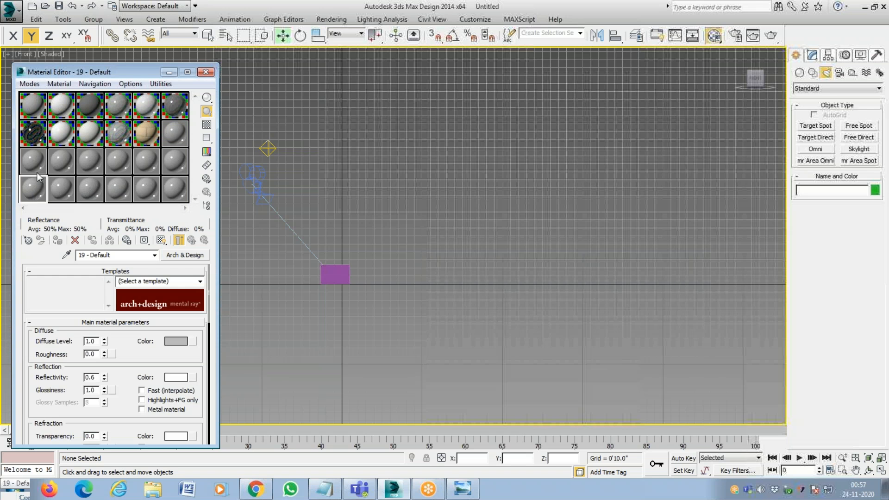
pyautogui.click(176, 188)
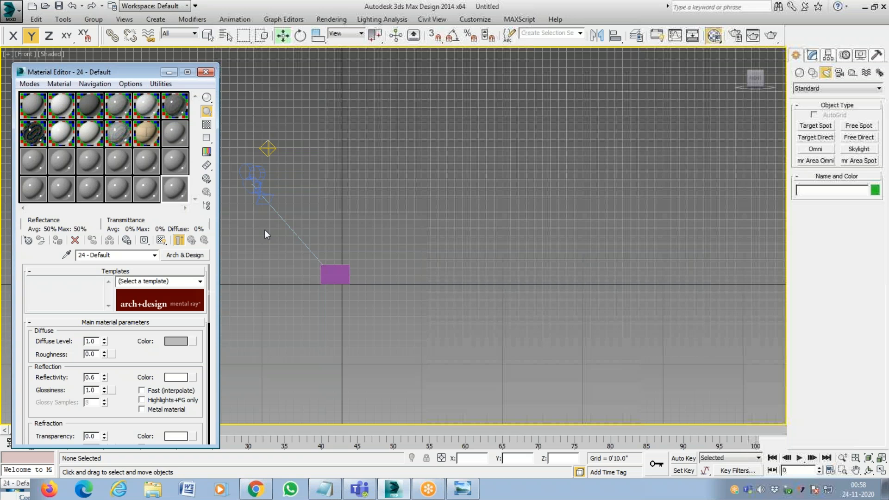
# Select the box, open the render settings, and mark the Assign Renderer section with the annotation highlighter.
pyautogui.click(337, 274)
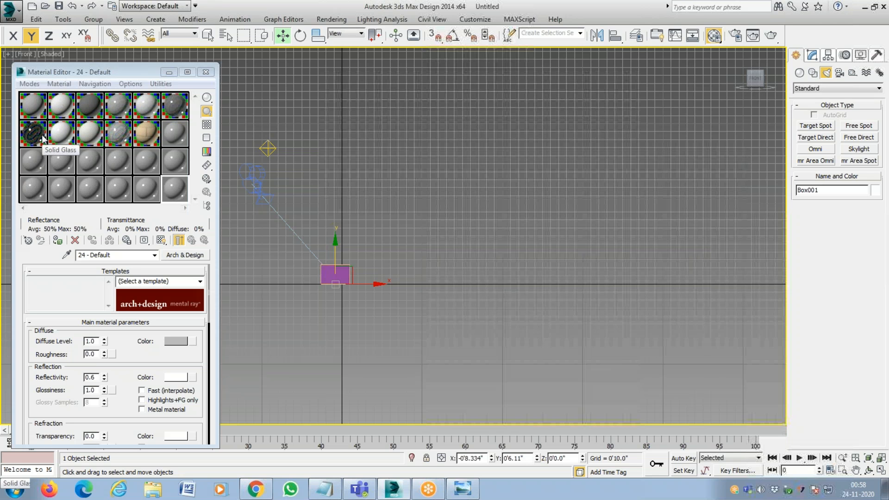
pyautogui.click(331, 21)
pyautogui.click(338, 45)
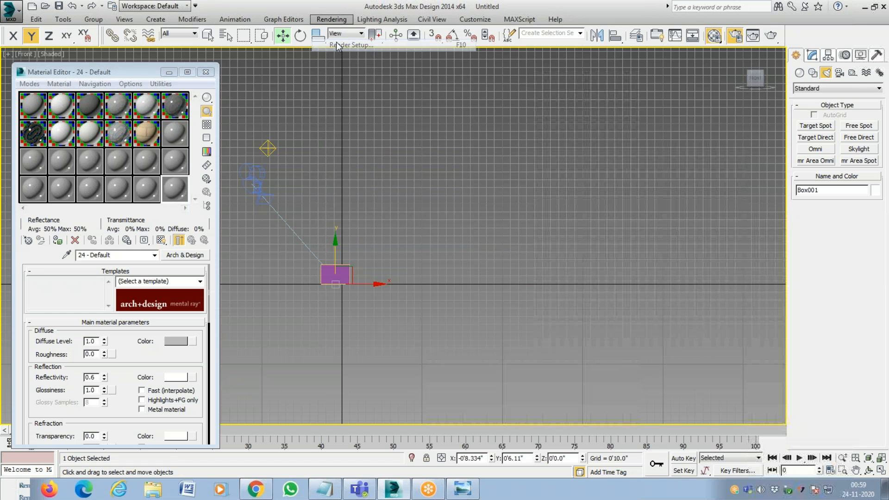
pyautogui.scroll(-3, 526, 335)
pyautogui.scroll(-5, 526, 334)
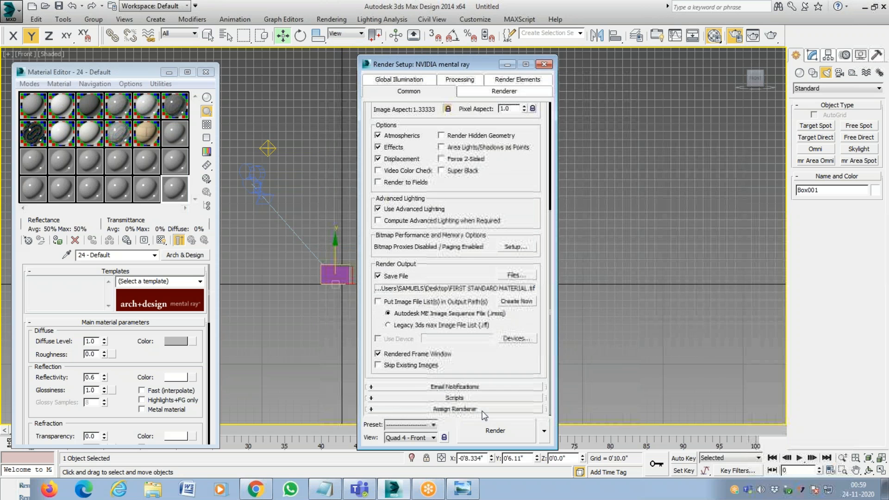
pyautogui.click(591, 1)
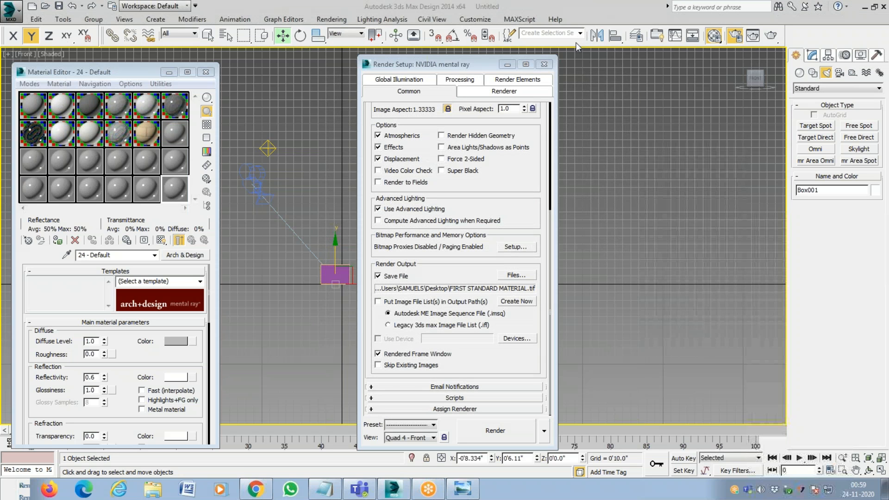
pyautogui.moveTo(371, 411)
pyautogui.mouseDown()
pyautogui.moveTo(540, 409)
pyautogui.moveTo(367, 408)
pyautogui.mouseUp()
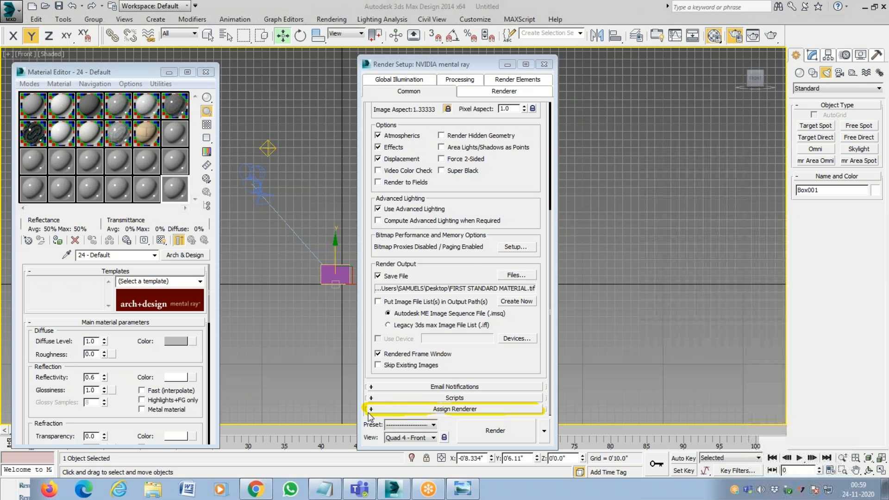
# Expand the Assign Renderer section and highlight the Production renderer entry, NVIDIA mental ray.
pyautogui.click(456, 408)
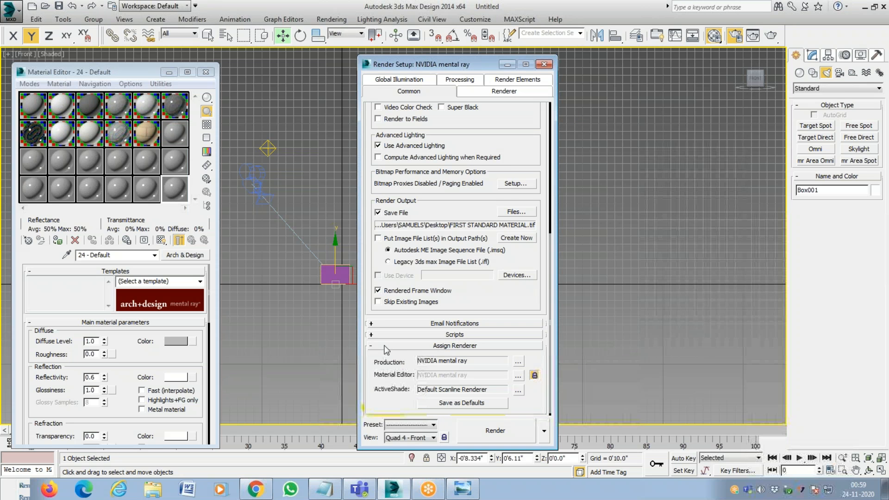
pyautogui.moveTo(387, 365); pyautogui.dragTo(387, 315)
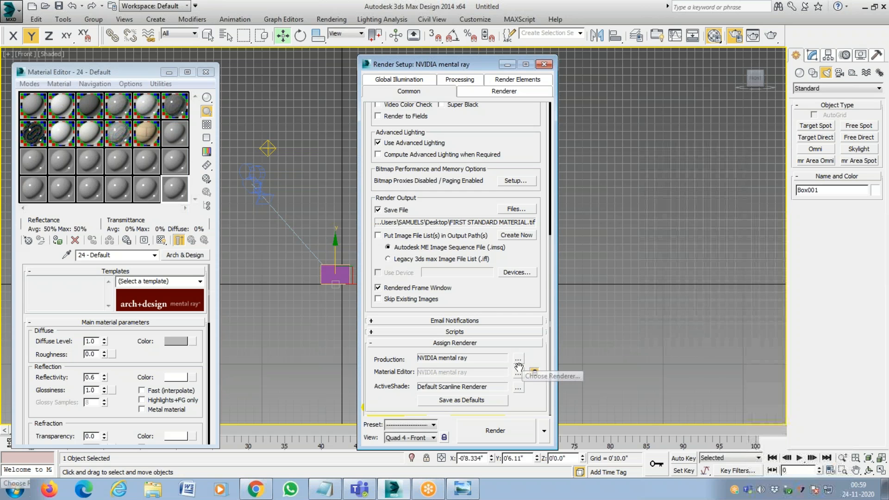
pyautogui.click(578, 6)
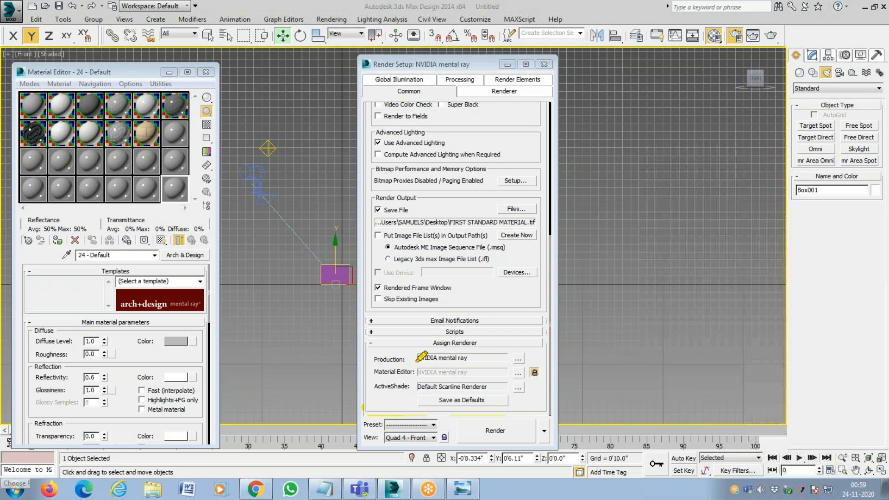
pyautogui.moveTo(416, 358); pyautogui.dragTo(528, 359)
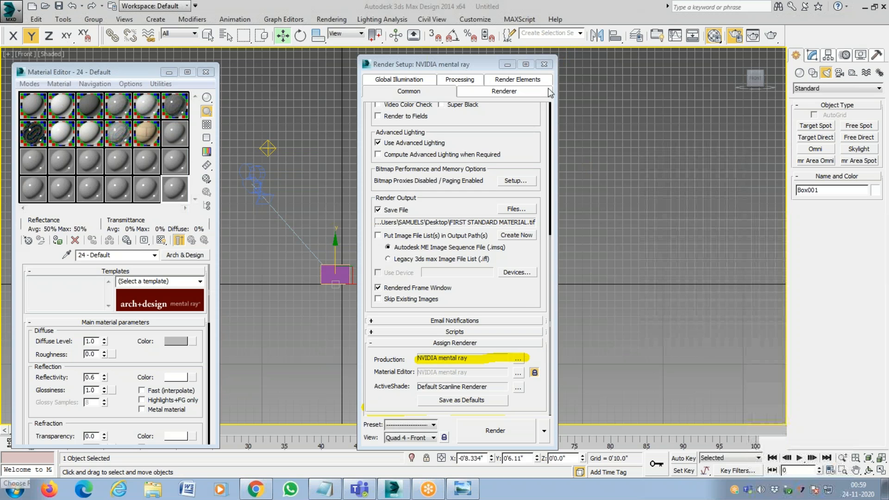
# Try the Default Scanline Renderer as the production renderer and switch back to NVIDIA mental ray.
pyautogui.click(518, 360)
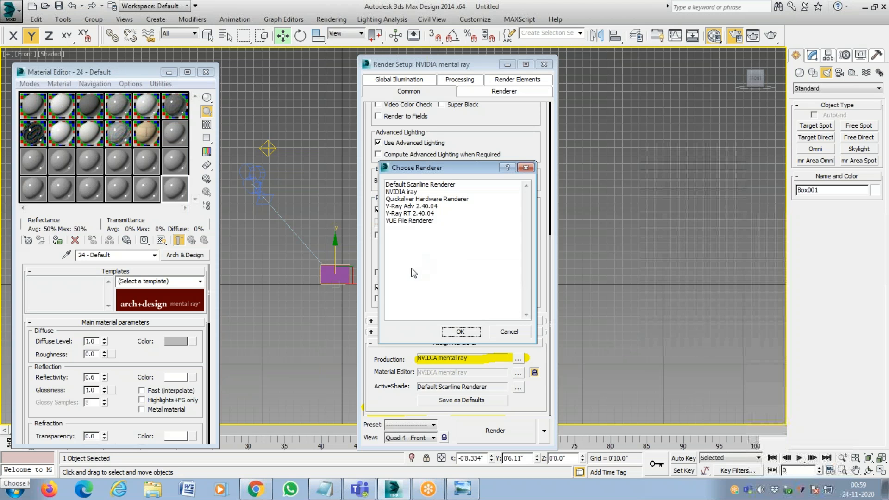
pyautogui.click(417, 186)
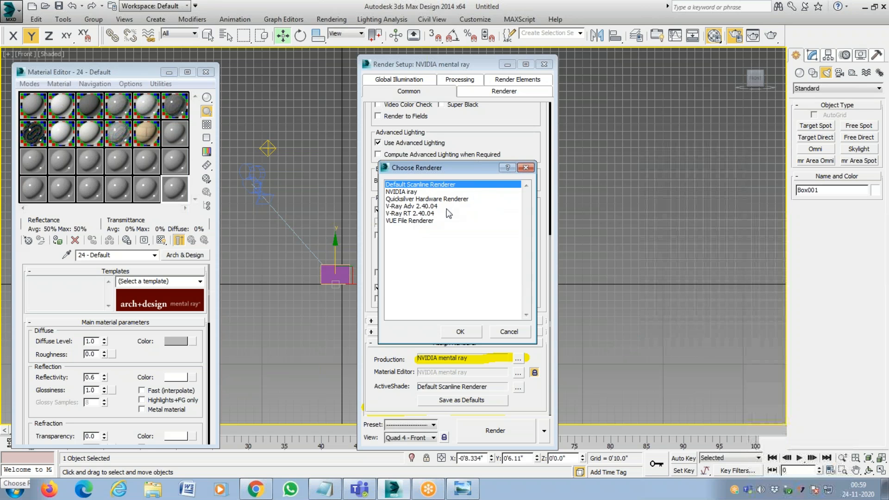
pyautogui.click(417, 207)
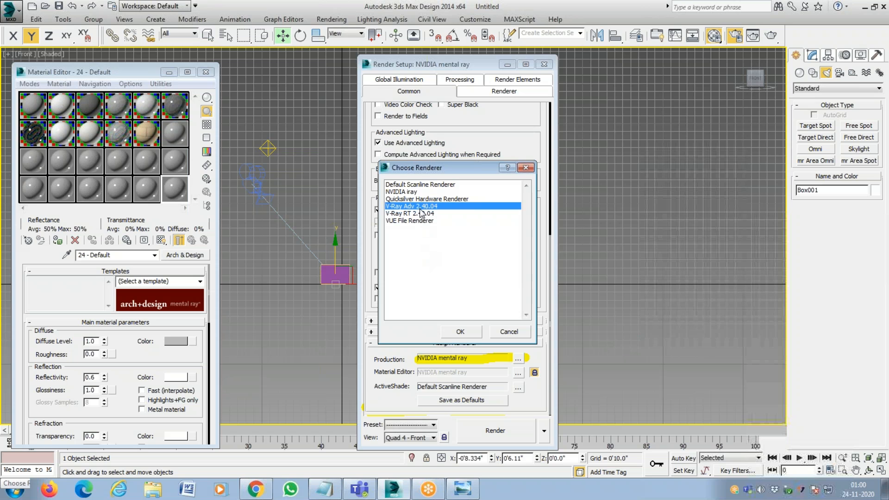
pyautogui.click(420, 184)
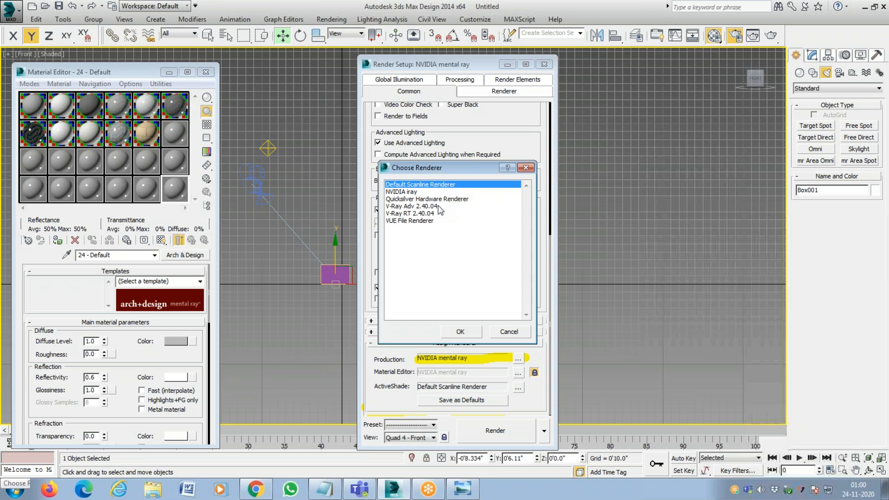
pyautogui.click(461, 331)
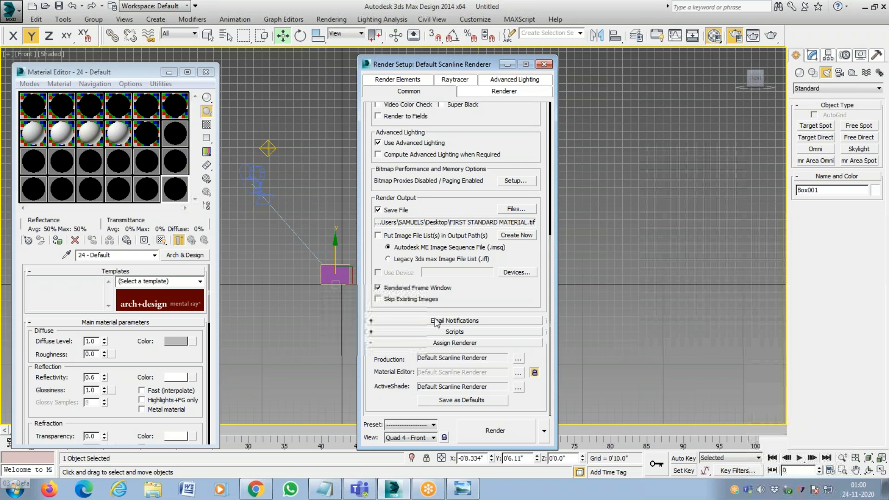
pyautogui.click(518, 359)
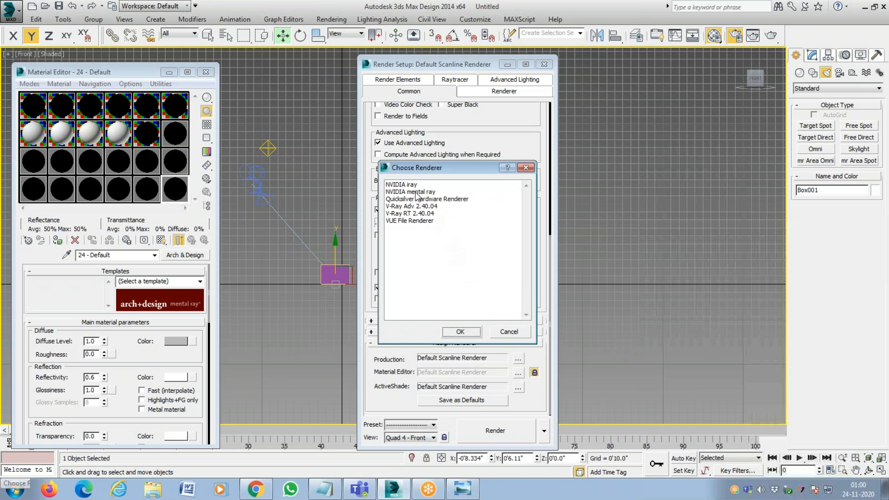
pyautogui.doubleClick(417, 192)
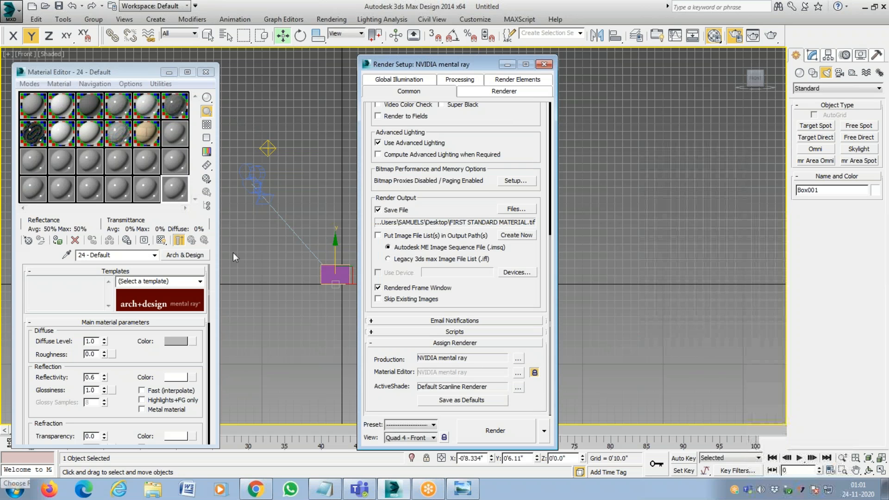
# Assign the Default Scanline Renderer as the production renderer and select the first material sample slot, 01 - Default.
pyautogui.click(518, 359)
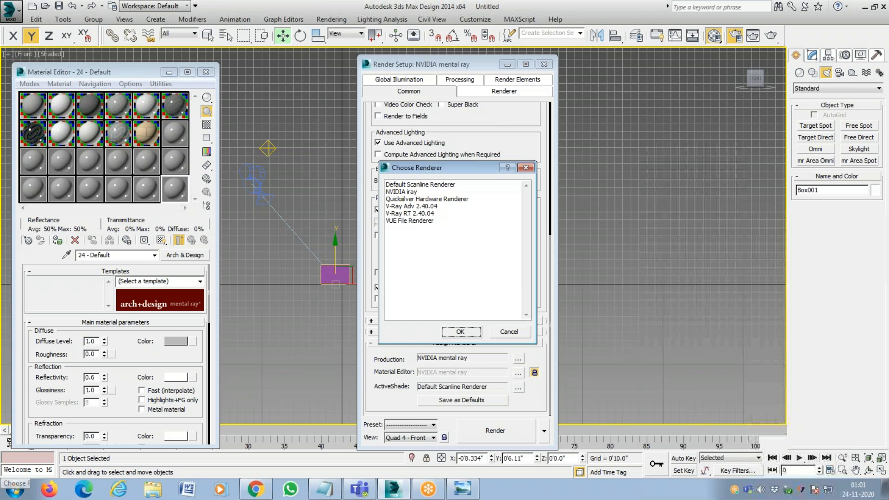
pyautogui.click(440, 186)
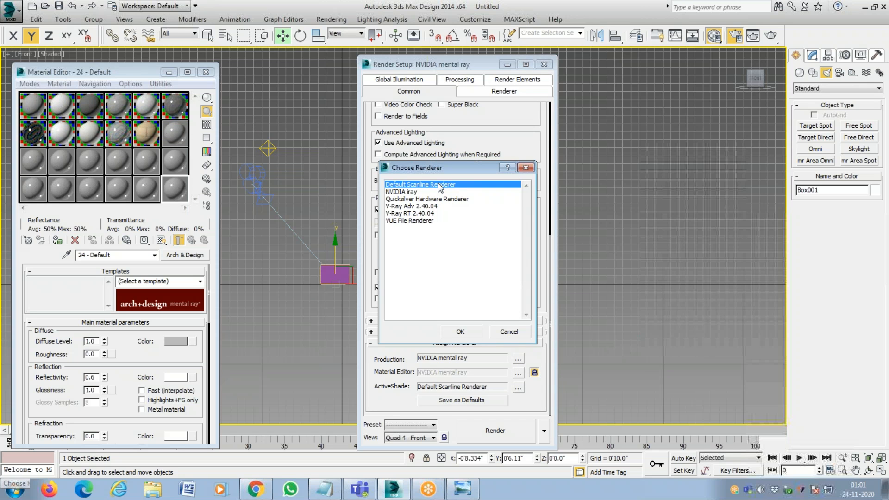
pyautogui.doubleClick(440, 185)
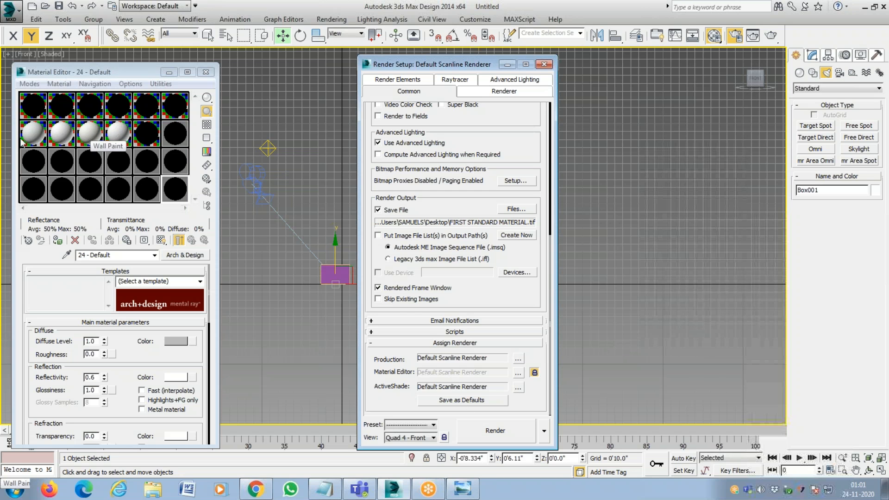
pyautogui.click(35, 102)
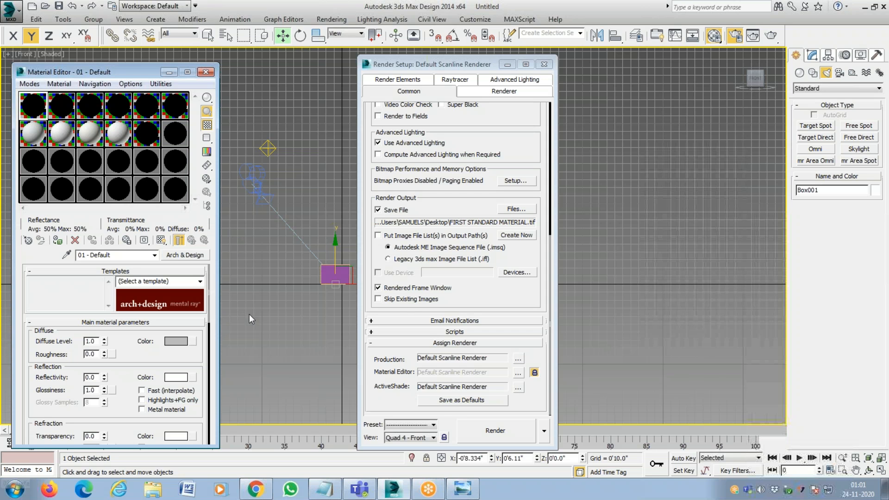
# Check a few material sample slots and return to the first one, 01 - Default.
pyautogui.click(147, 105)
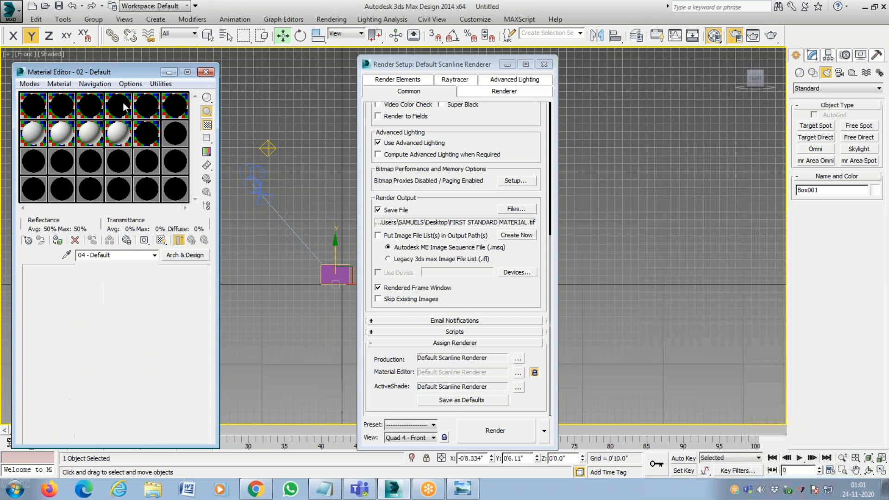
pyautogui.click(178, 193)
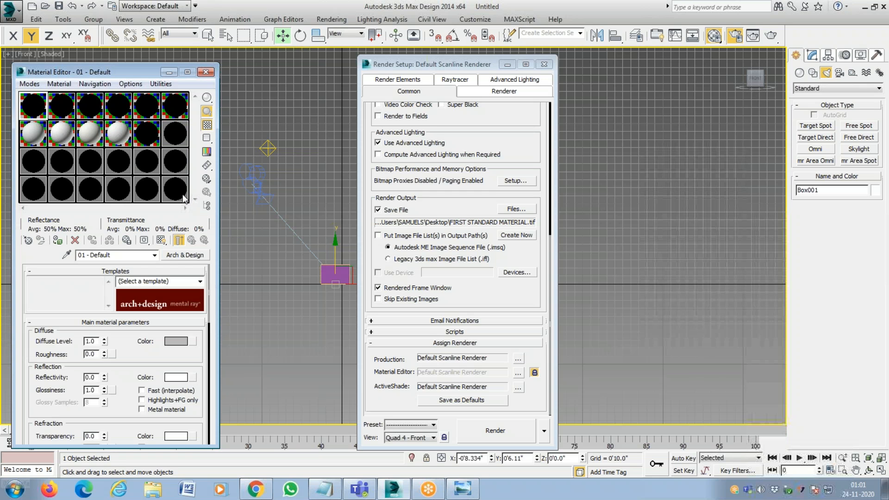
pyautogui.click(26, 117)
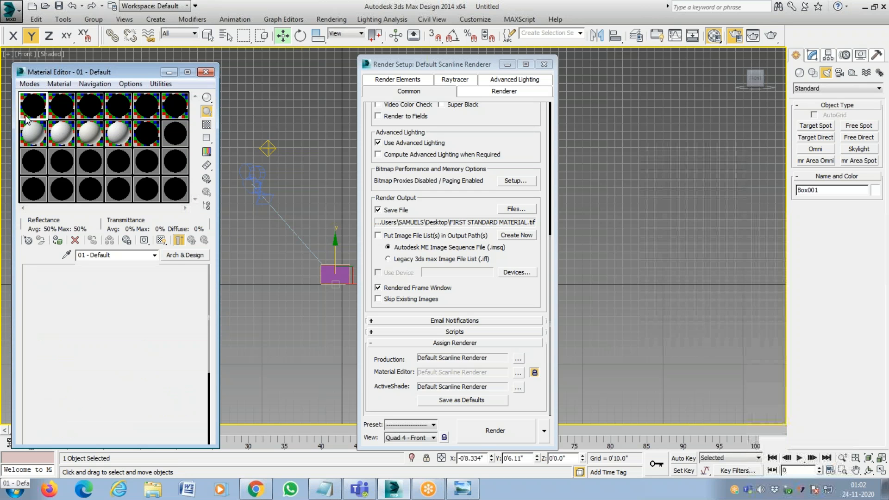
# Examine the Standard and V-Ray material types offered for 01 - Default under the Default Scanline Renderer.
pyautogui.click(195, 259)
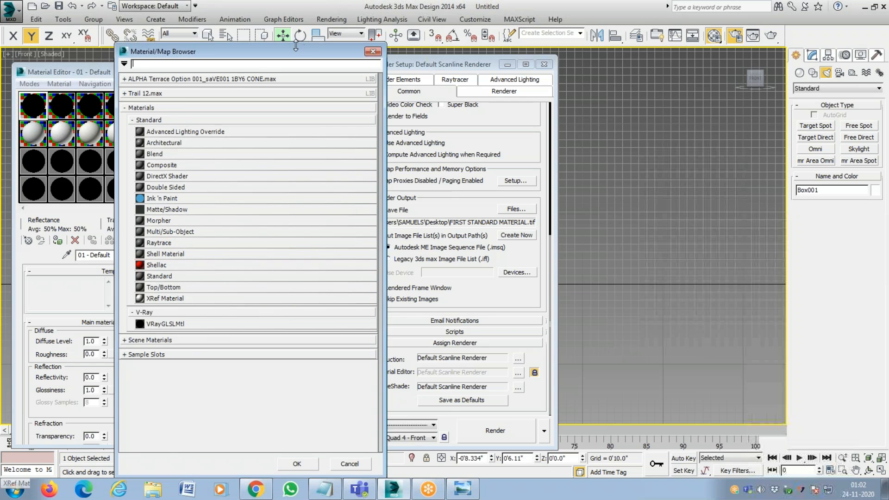
pyautogui.moveTo(296, 48); pyautogui.dragTo(348, 49)
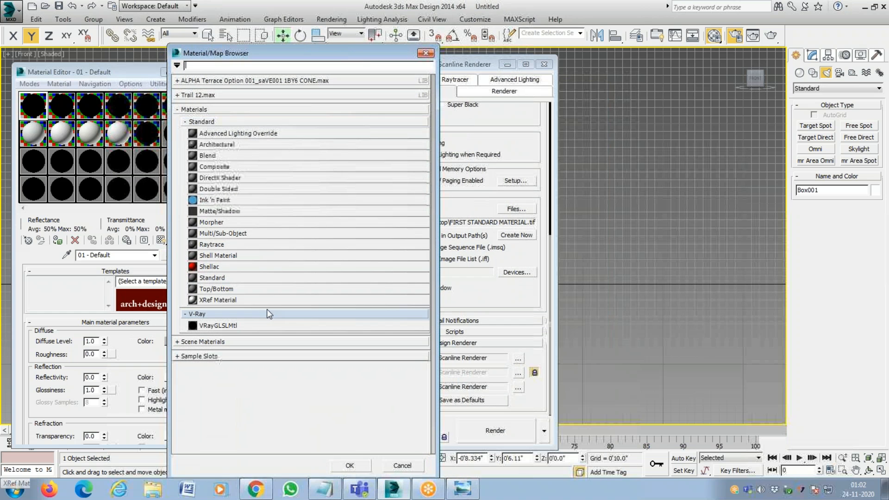
pyautogui.click(192, 110)
pyautogui.click(195, 111)
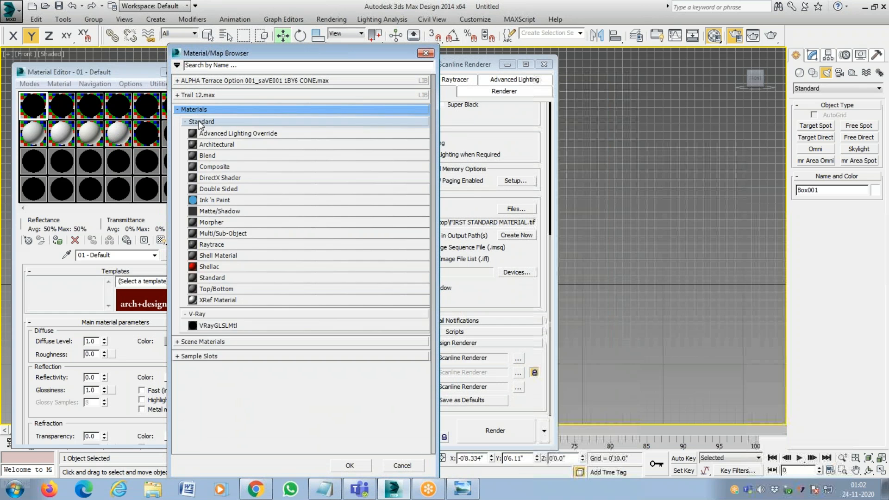
pyautogui.click(222, 313)
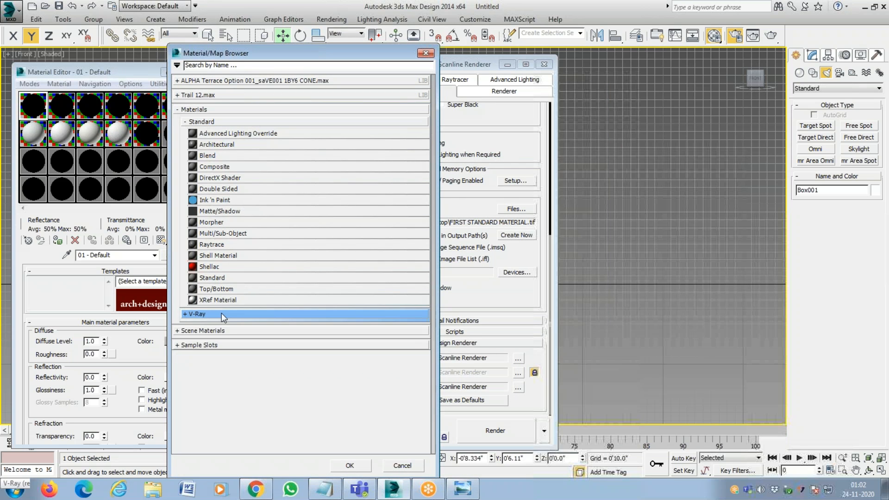
pyautogui.click(222, 313)
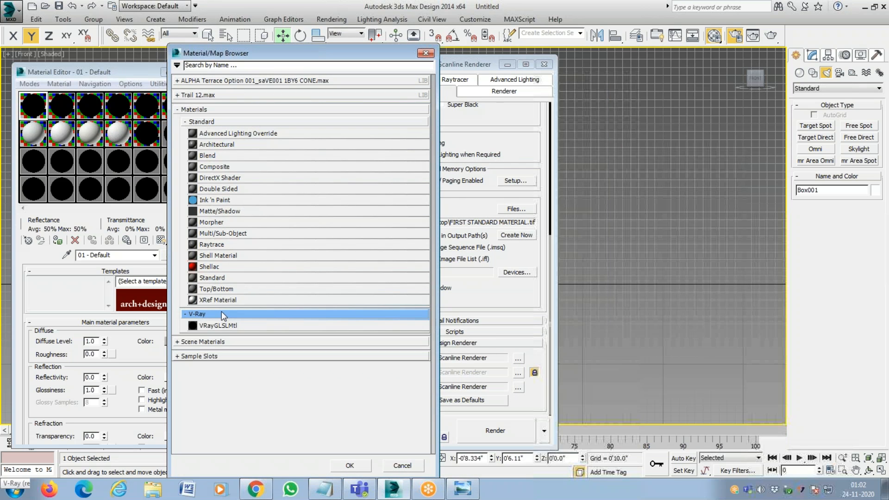
pyautogui.click(265, 110)
pyautogui.click(425, 53)
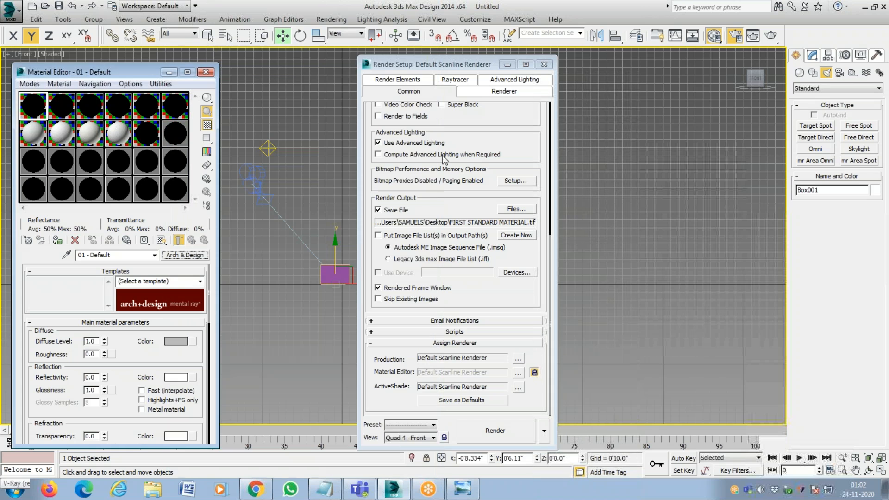
# Assign NVIDIA mental ray as the production renderer and expand the Materials group in the material type list for 01 - Default.
pyautogui.click(518, 359)
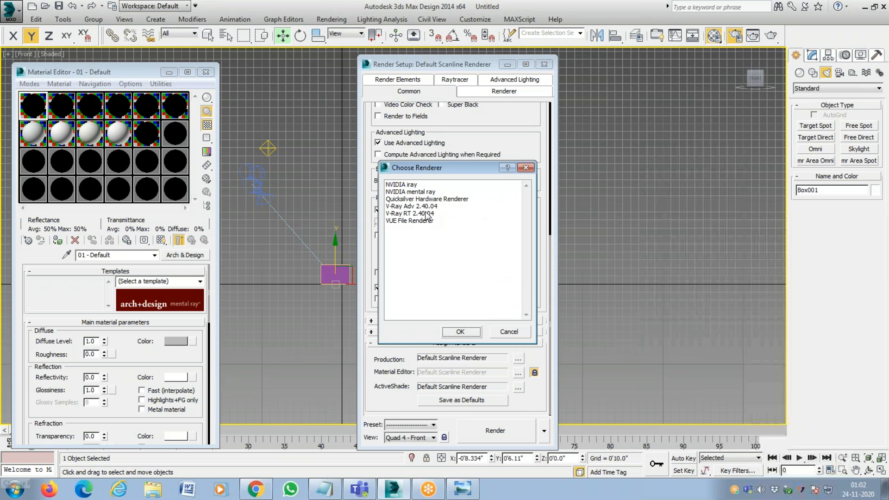
pyautogui.doubleClick(411, 191)
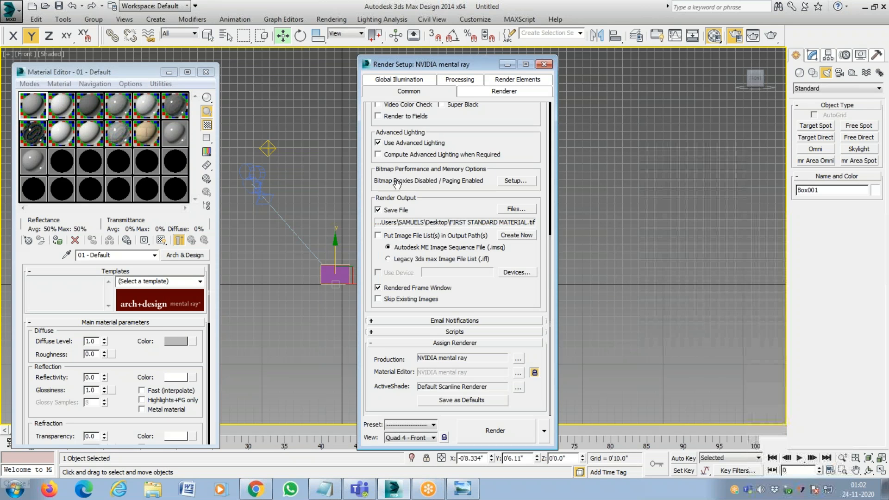
pyautogui.click(199, 256)
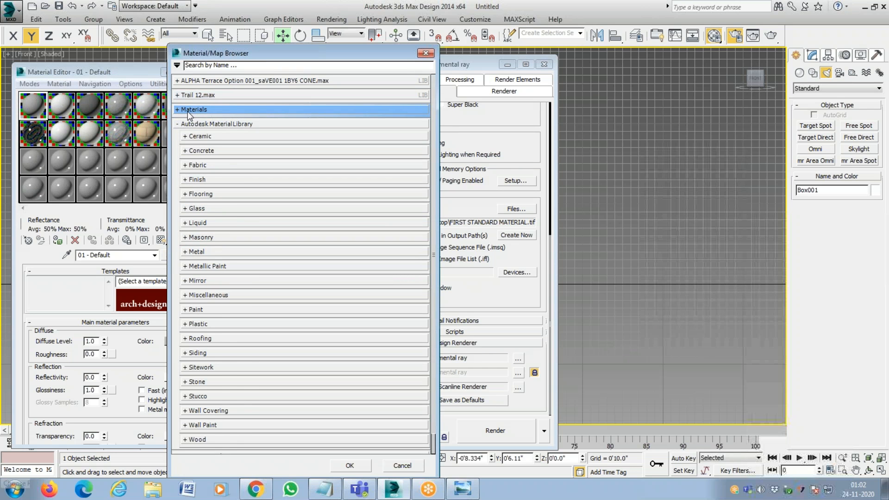
pyautogui.click(188, 110)
pyautogui.click(187, 110)
pyautogui.click(187, 110)
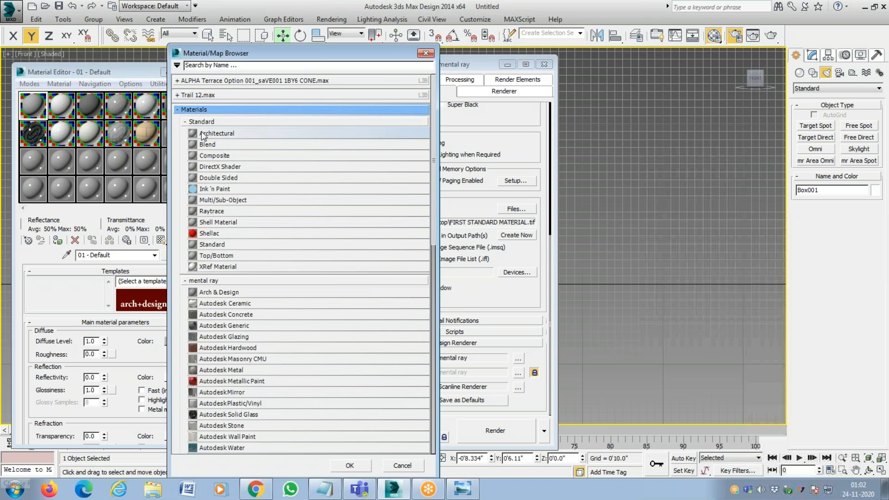
# Examine the Standard, mental ray and MetaSL material types, collapsing the Autodesk Material Library, and close the list without choosing one.
pyautogui.scroll(-2, 240, 297)
pyautogui.scroll(-5, 283, 293)
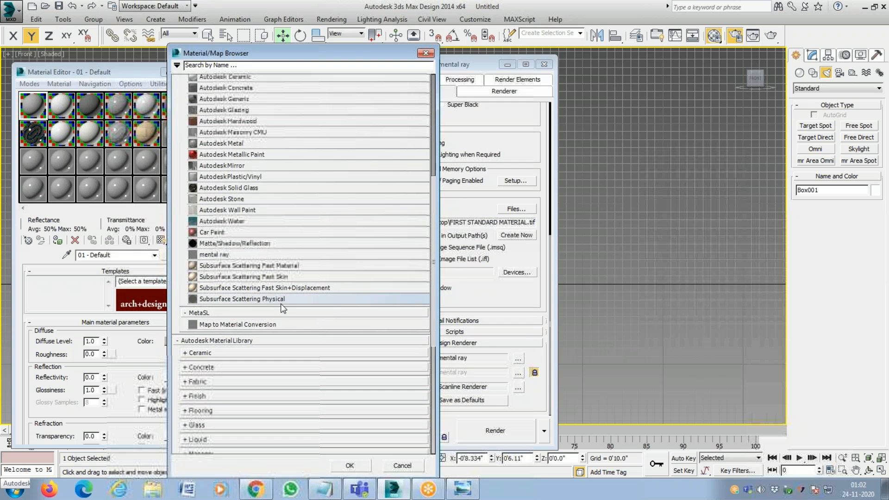
pyautogui.click(274, 341)
pyautogui.scroll(6, 274, 340)
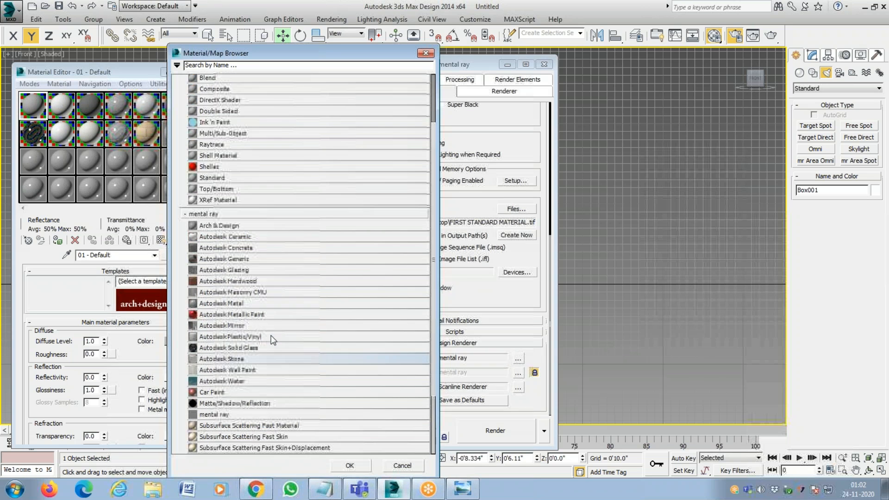
pyautogui.scroll(-3, 271, 316)
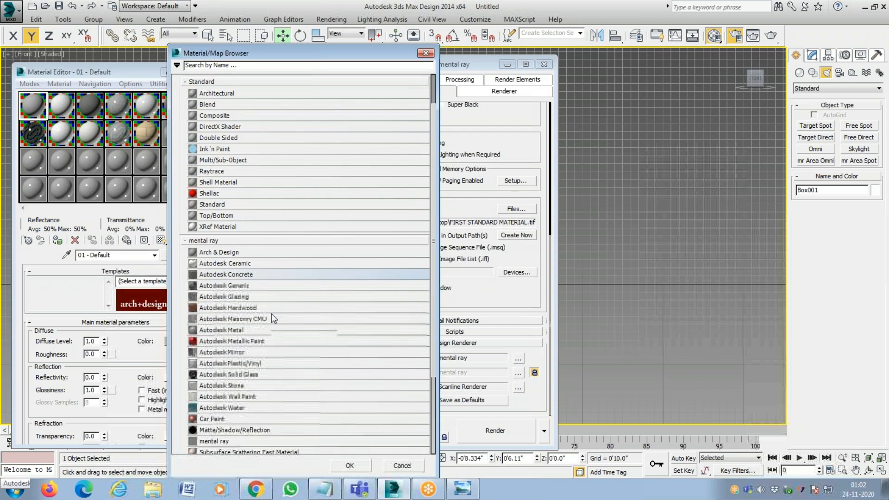
pyautogui.scroll(-1, 260, 246)
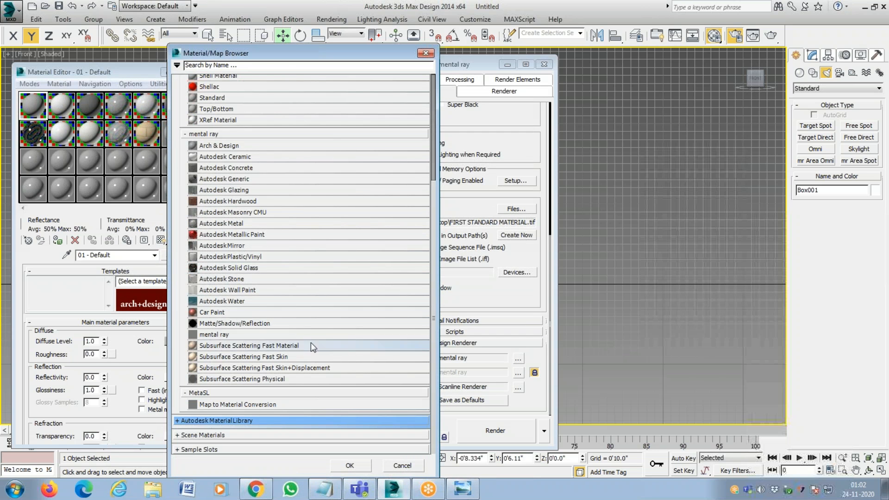
pyautogui.scroll(2, 324, 368)
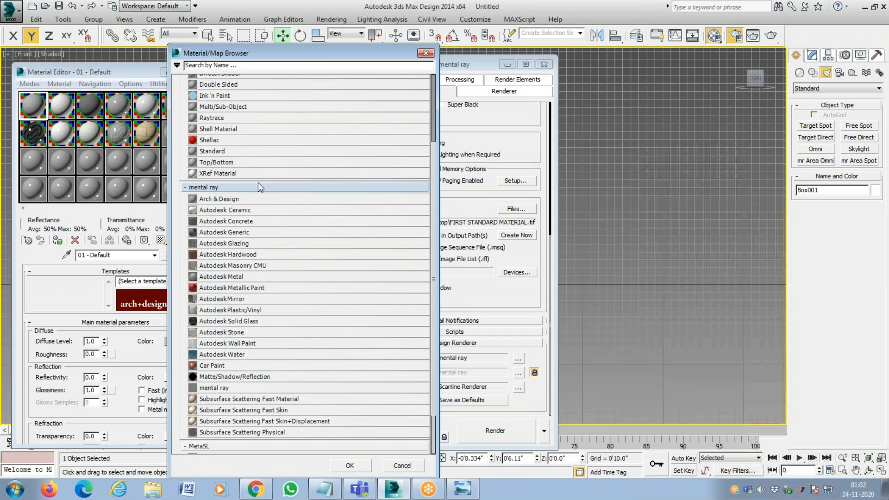
pyautogui.scroll(2, 257, 182)
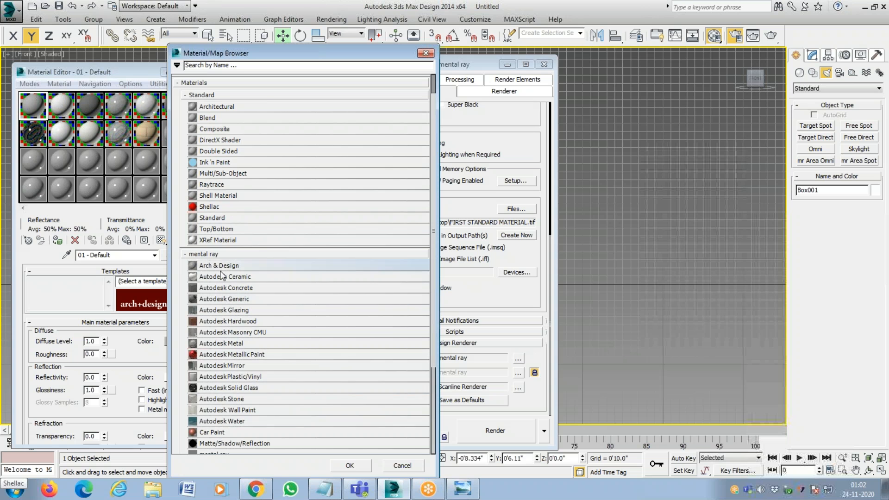
pyautogui.scroll(-4, 250, 393)
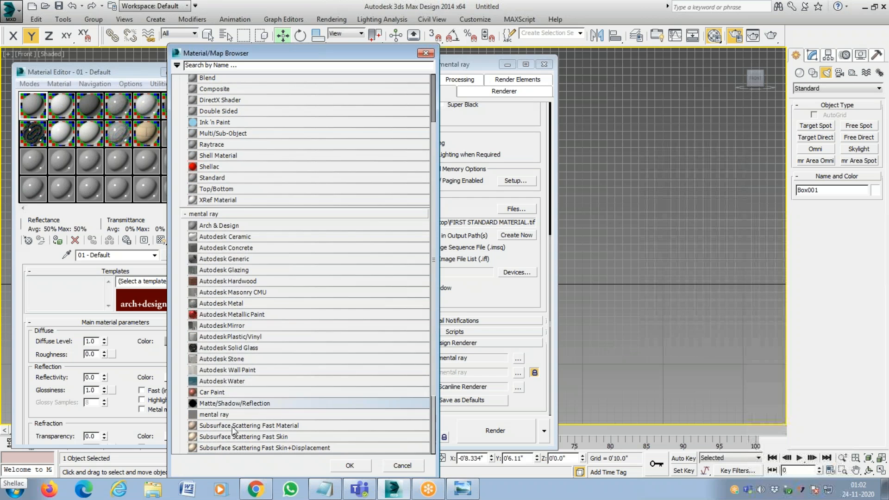
pyautogui.scroll(5, 247, 218)
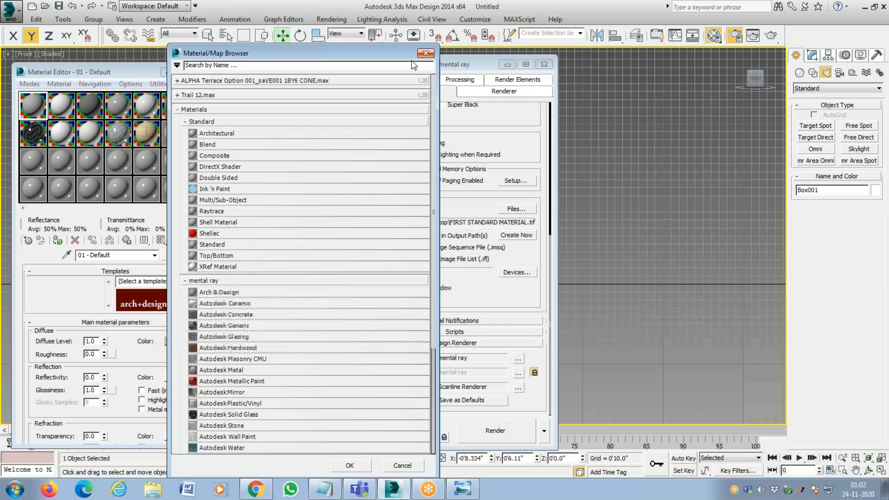
pyautogui.click(425, 53)
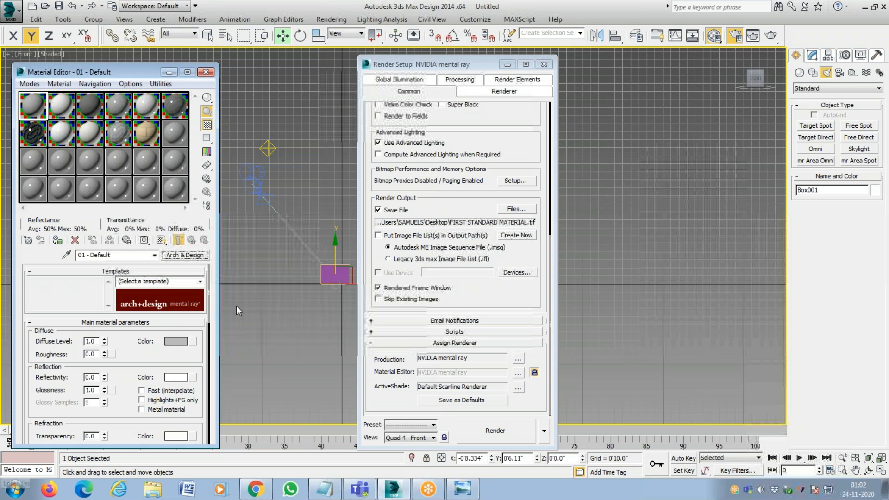
# Assign V-Ray Adv 2.40.04 as the production renderer and open the material type list for 01 - Default.
pyautogui.click(518, 359)
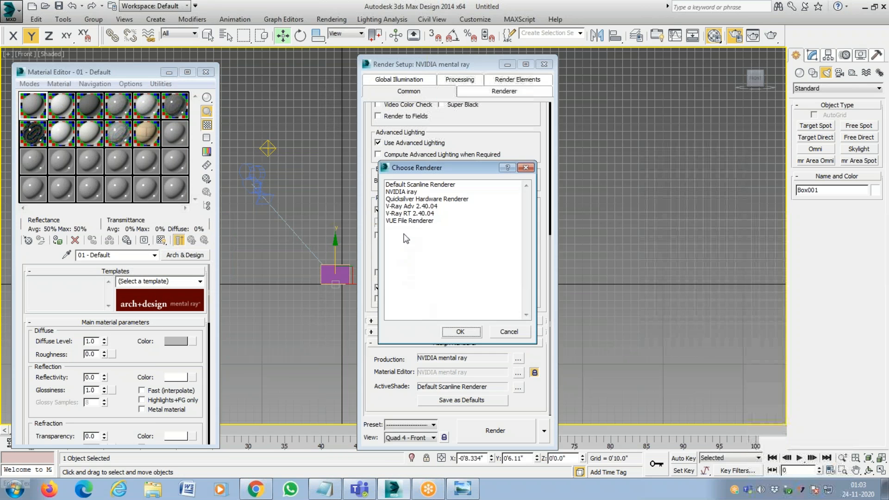
pyautogui.doubleClick(410, 207)
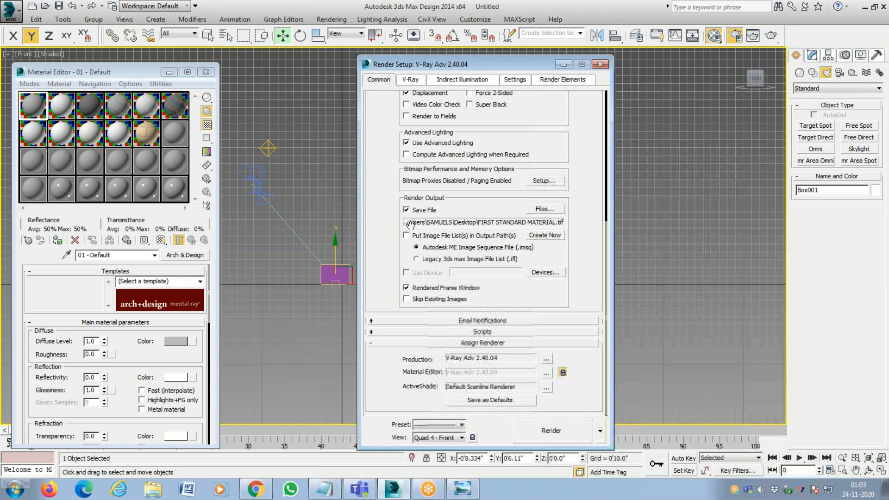
pyautogui.click(187, 256)
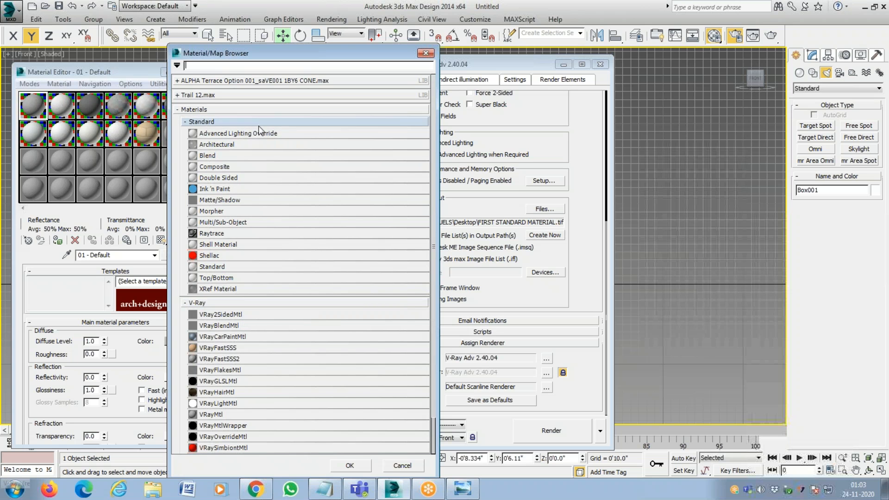
# Examine the Standard and V-Ray material categories by collapsing and expanding them, leaving the V-Ray category collapsed.
pyautogui.click(401, 303)
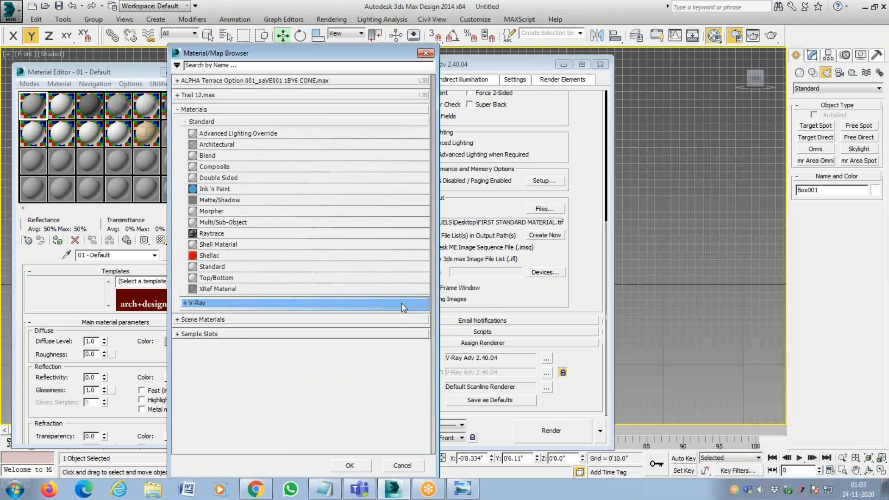
pyautogui.click(401, 303)
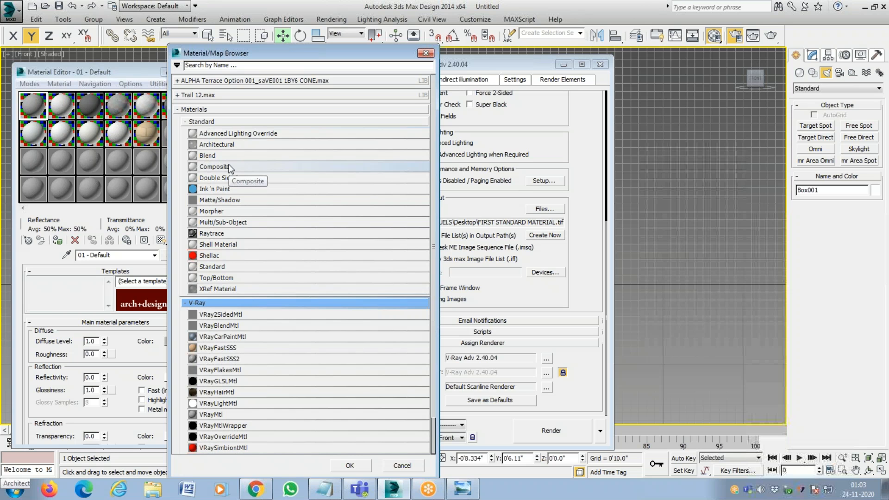
pyautogui.click(236, 121)
pyautogui.click(235, 121)
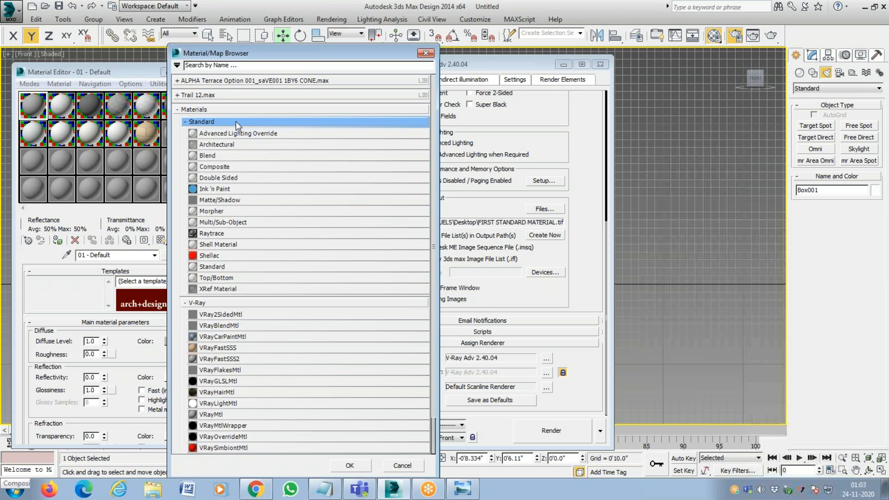
pyautogui.click(218, 303)
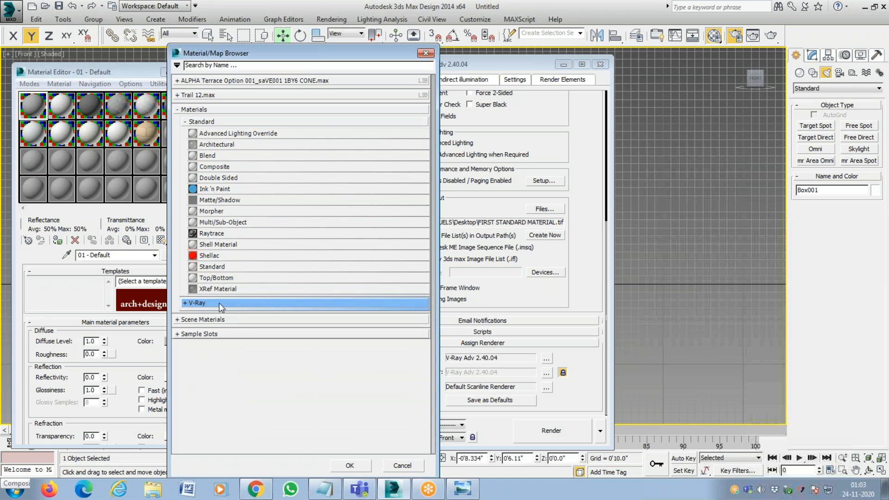
pyautogui.click(219, 303)
pyautogui.click(234, 303)
# Mark the Standard material category with the annotation highlighter, clear the mark, and close the material type list.
pyautogui.click(567, 4)
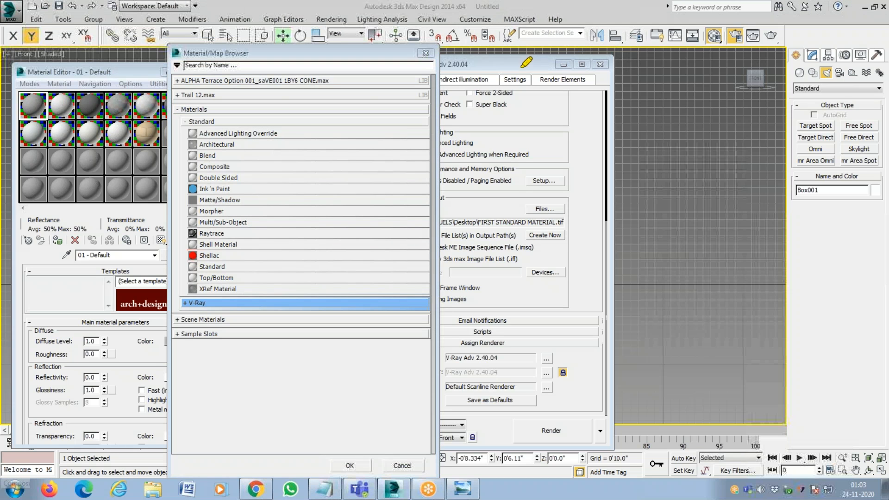
pyautogui.moveTo(186, 124)
pyautogui.mouseDown()
pyautogui.moveTo(428, 124)
pyautogui.moveTo(410, 121)
pyautogui.mouseUp()
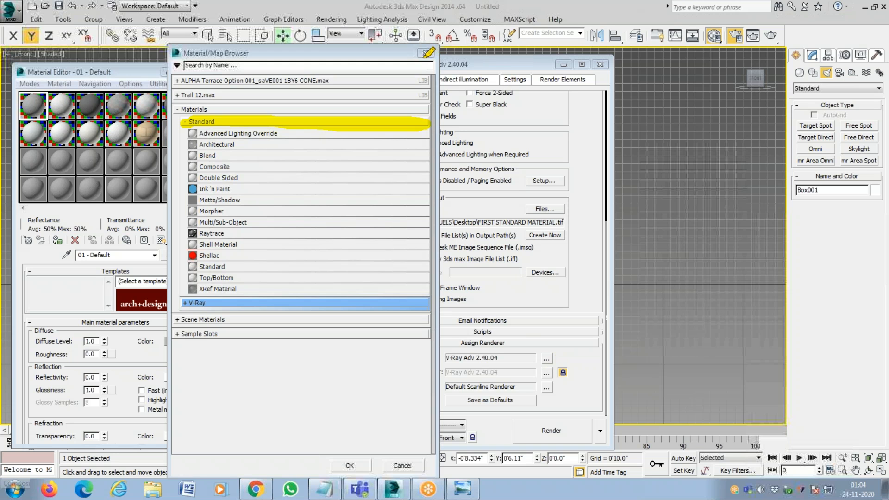
pyautogui.click(574, 81)
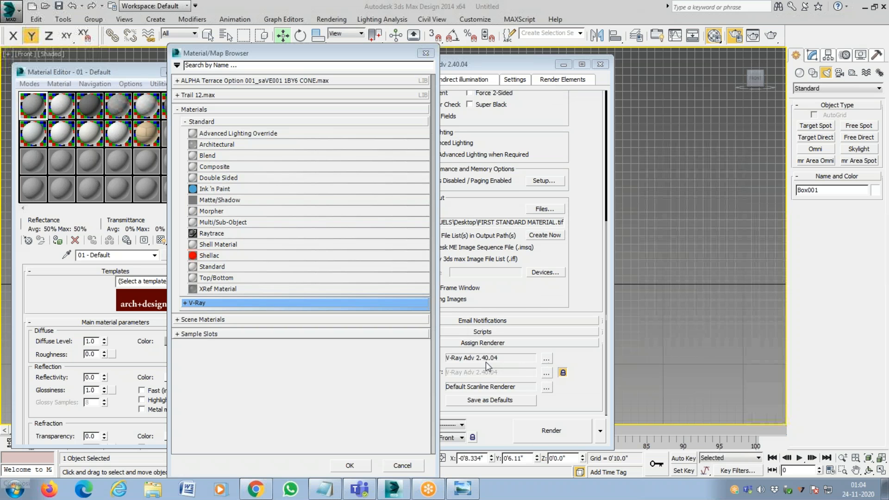
pyautogui.click(425, 53)
# Assign NVIDIA iray as the production renderer.
pyautogui.click(548, 360)
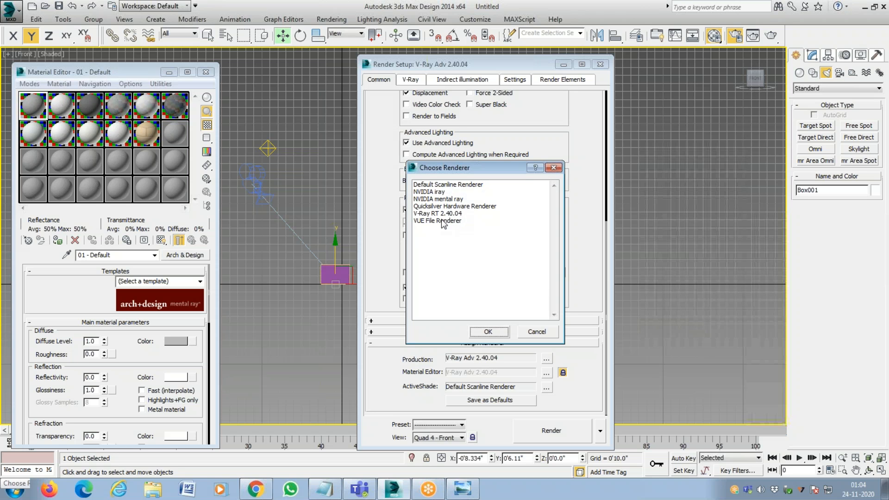
pyautogui.click(553, 167)
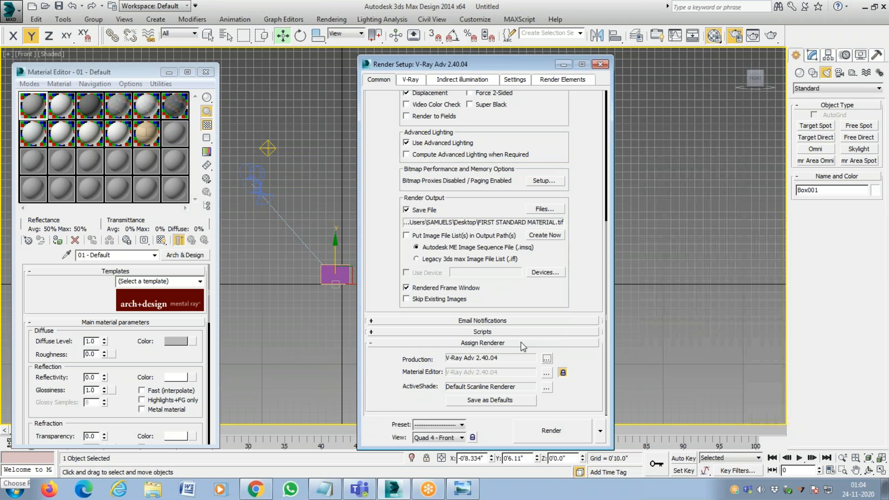
pyautogui.click(547, 358)
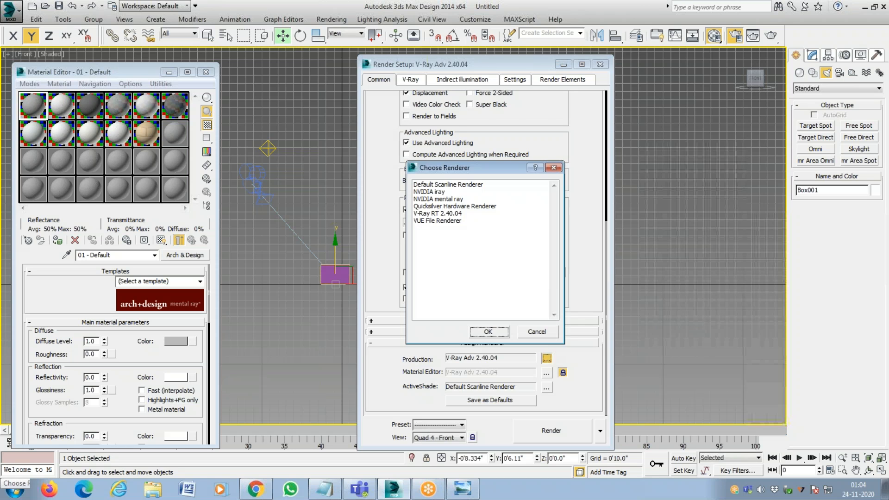
pyautogui.click(448, 200)
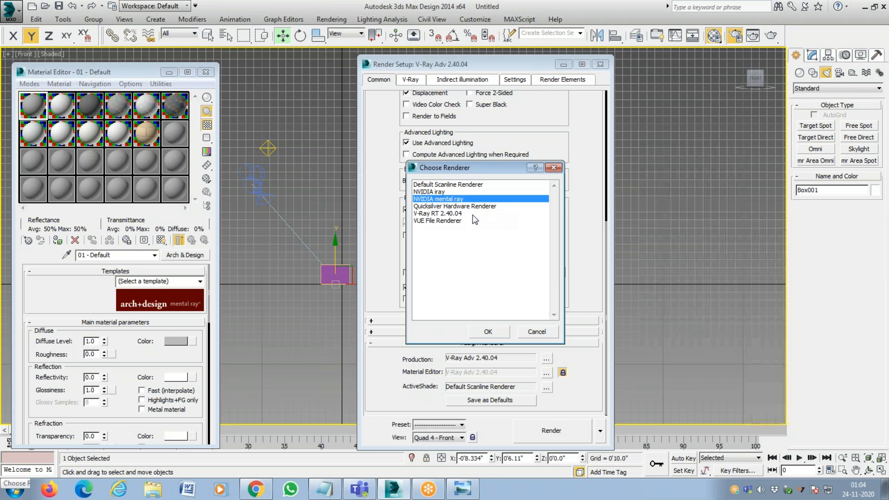
pyautogui.click(438, 193)
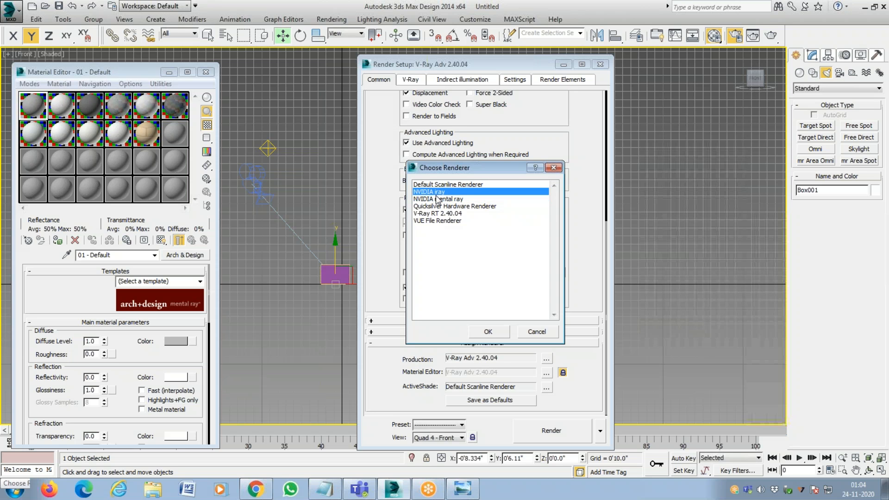
pyautogui.doubleClick(434, 194)
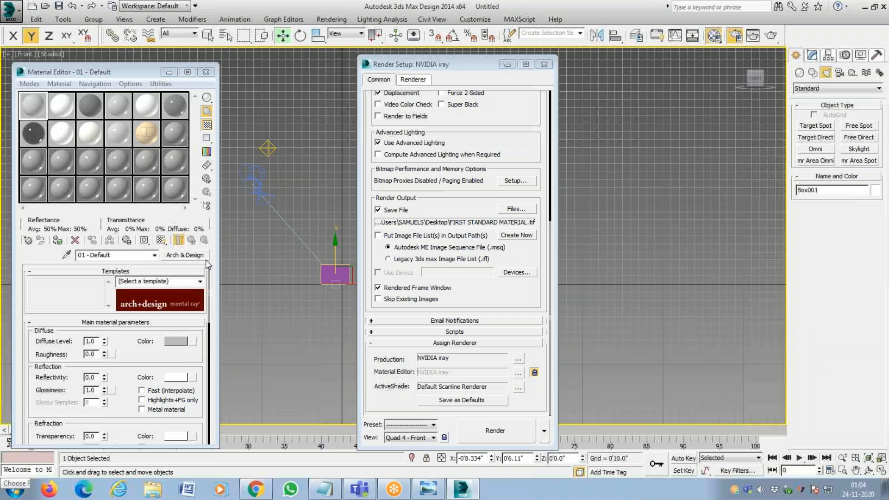
# Examine the material types offered for 01 - Default under NVIDIA iray, expanding the Autodesk Material Library, and close the list without choosing one.
pyautogui.click(206, 260)
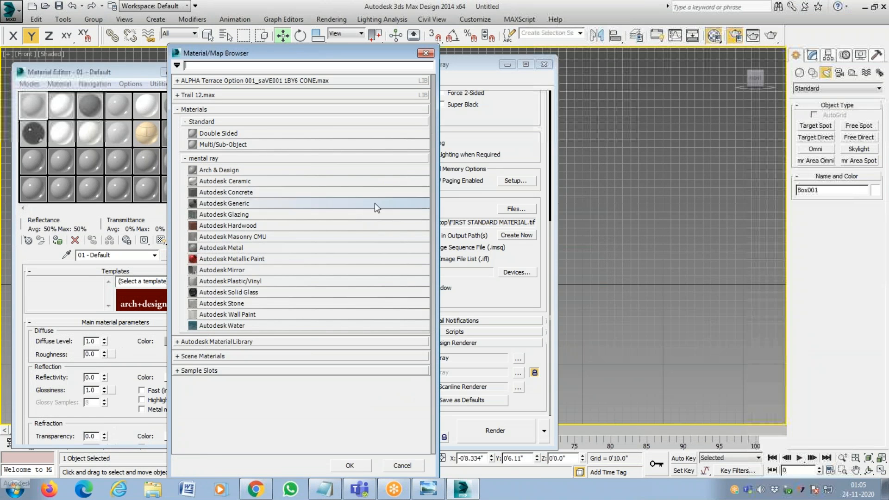
pyautogui.click(289, 341)
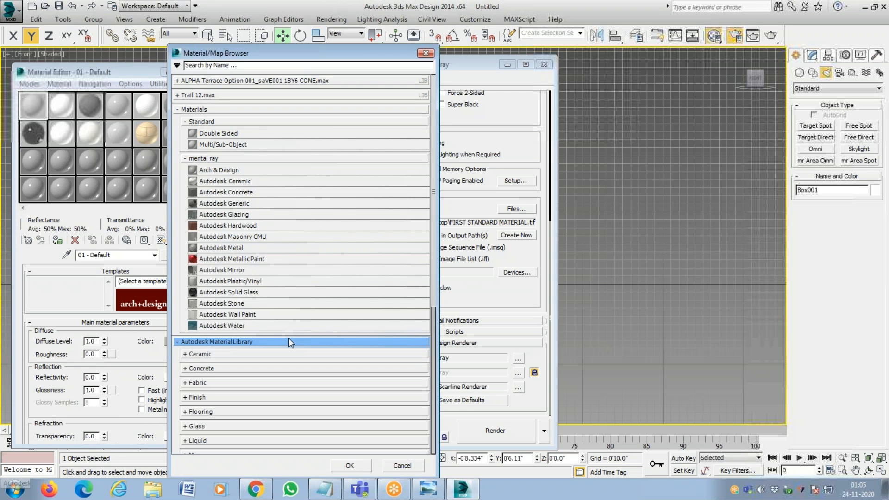
pyautogui.scroll(-5, 288, 339)
pyautogui.scroll(3, 288, 339)
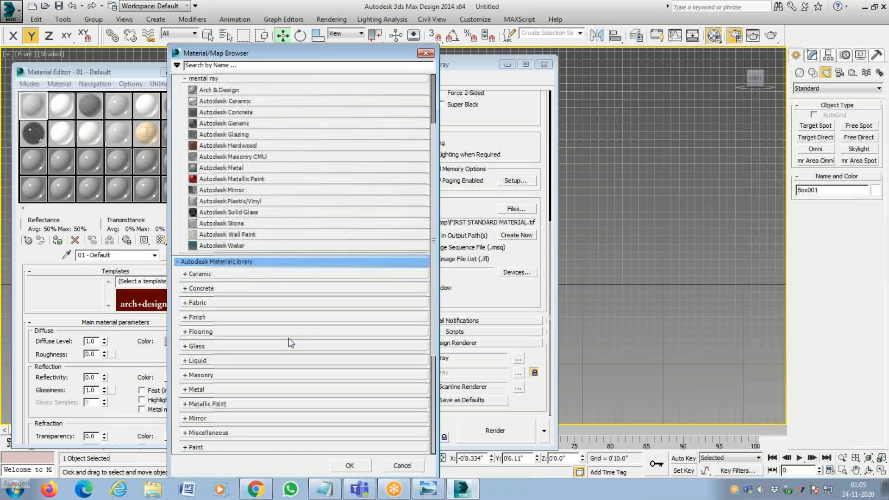
pyautogui.scroll(3, 288, 339)
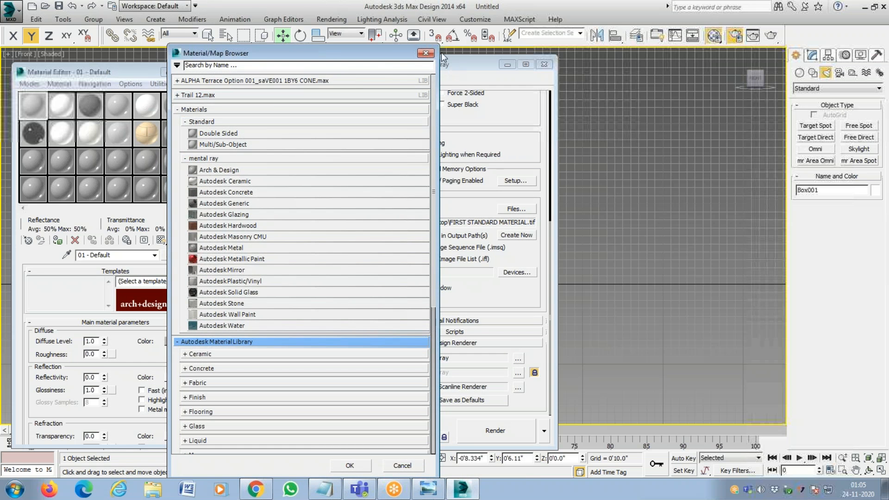
pyautogui.click(424, 54)
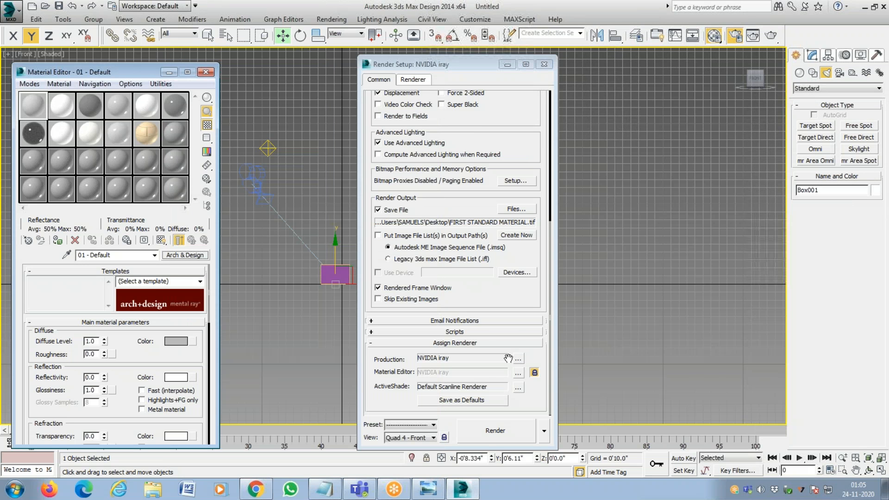
# Assign Default Scanline Renderer as the production renderer.
pyautogui.click(518, 359)
pyautogui.click(432, 191)
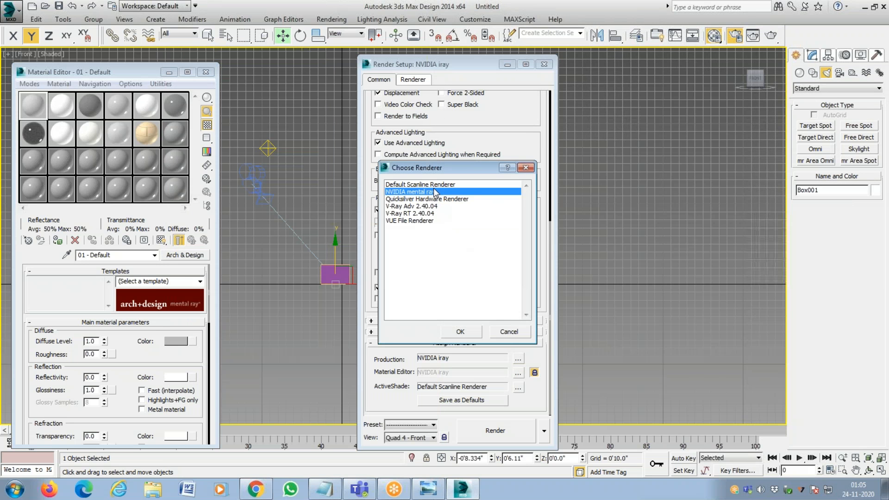
pyautogui.click(437, 185)
pyautogui.doubleClick(398, 185)
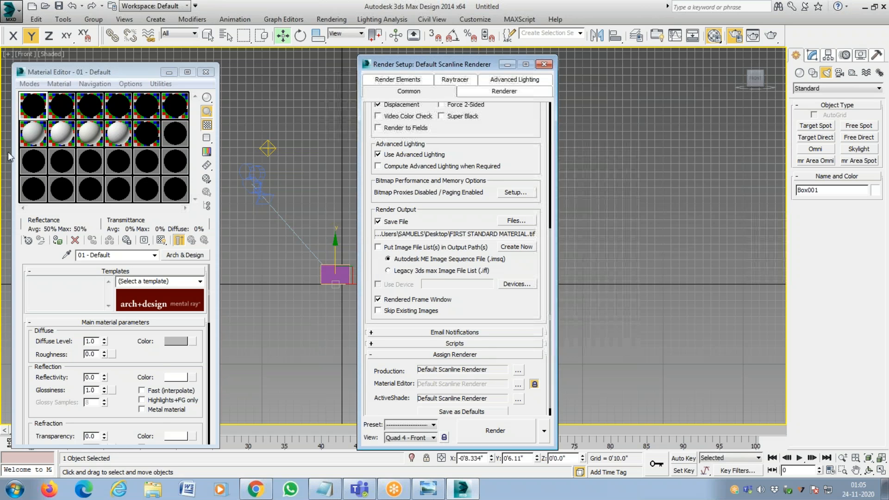
# Change the 01 - Default material to the Standard type and close the render setup.
pyautogui.click(38, 108)
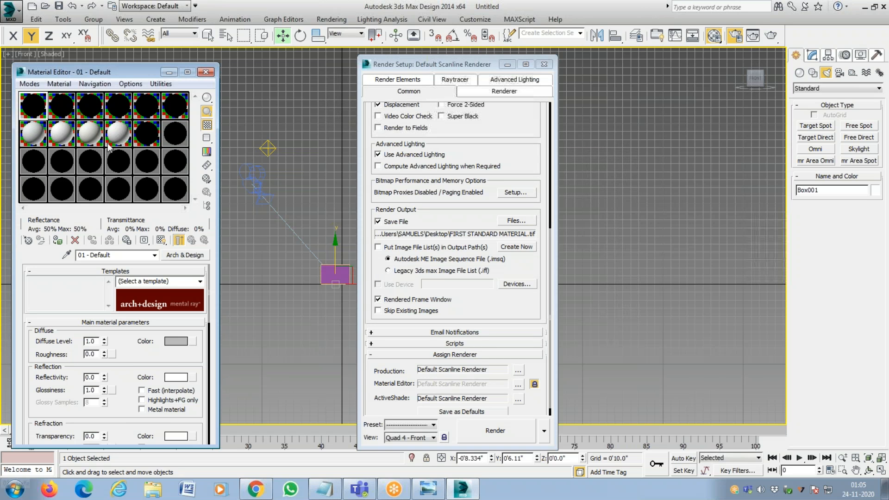
pyautogui.click(200, 256)
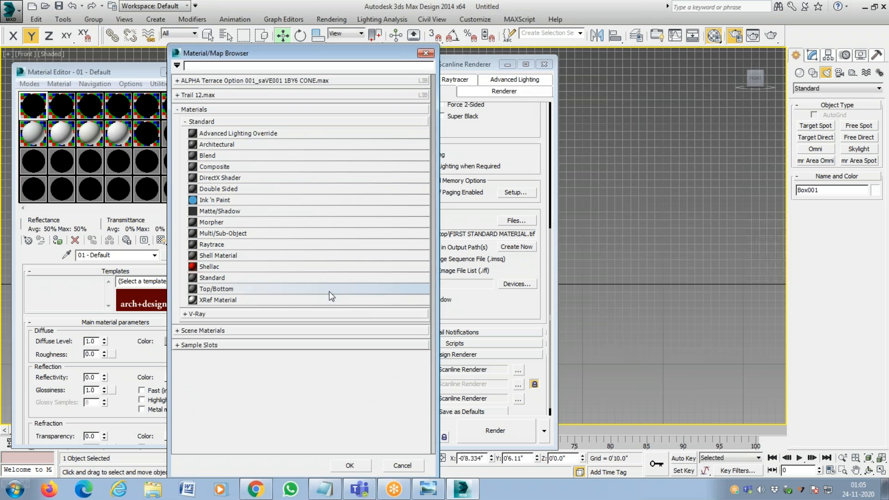
pyautogui.click(222, 279)
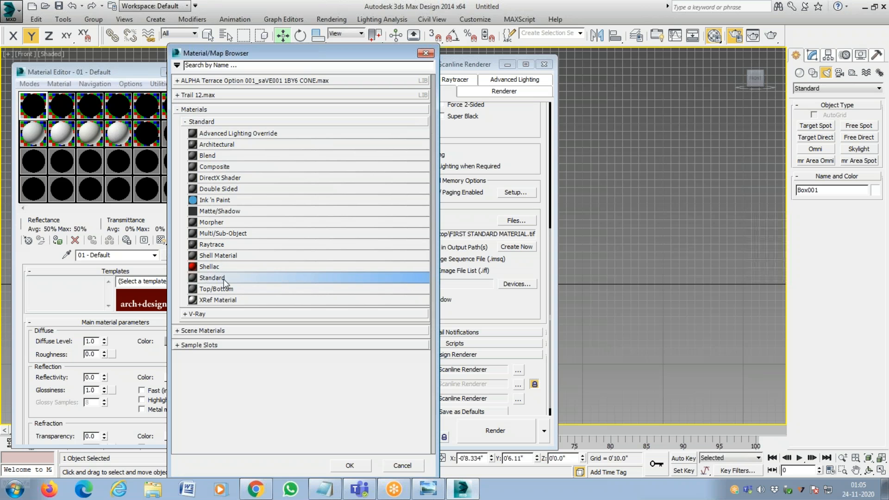
pyautogui.doubleClick(222, 280)
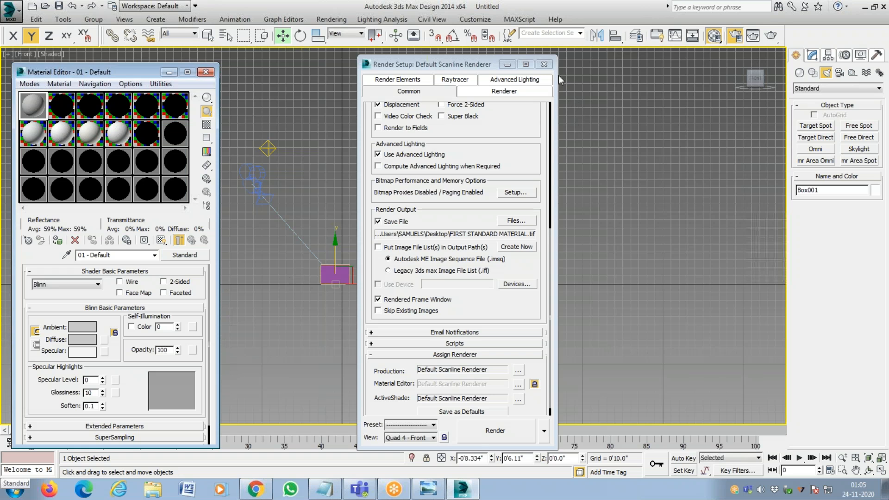
pyautogui.click(544, 64)
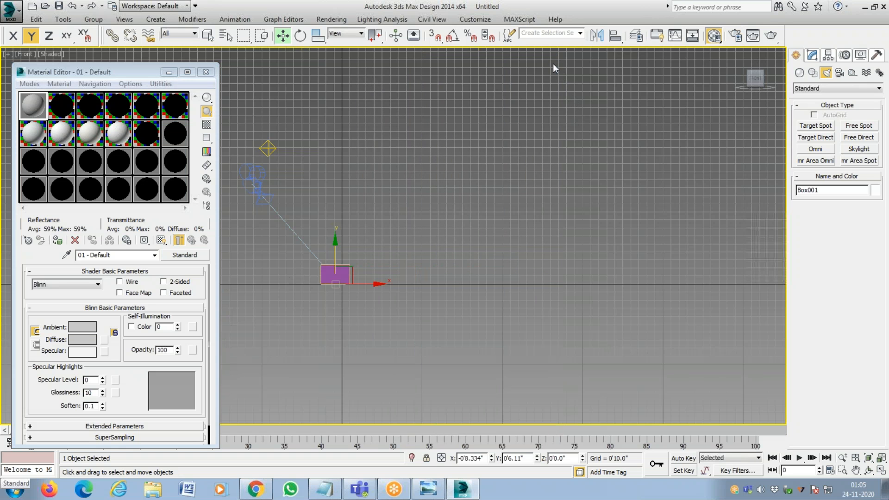
# Inspect the box up close and review the diffuse color of 01 - Default without changing it.
pyautogui.click(39, 104)
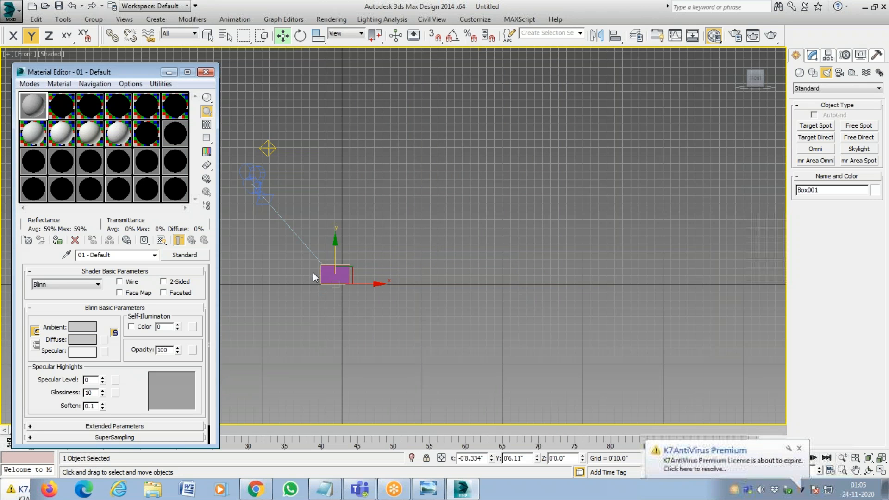
pyautogui.click(323, 268)
pyautogui.scroll(8, 323, 273)
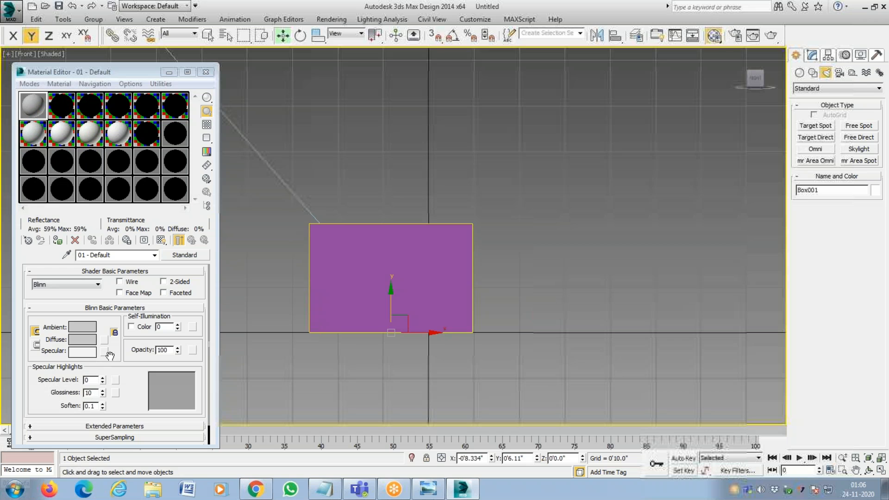
pyautogui.click(83, 341)
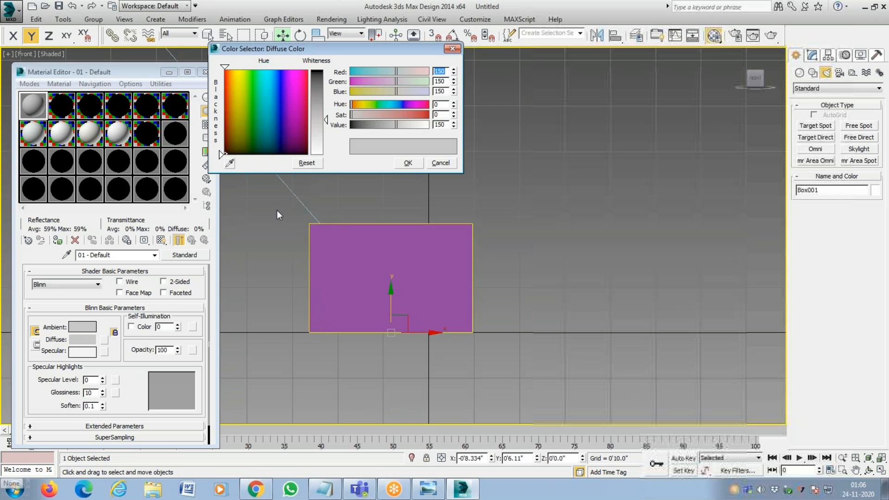
pyautogui.click(407, 163)
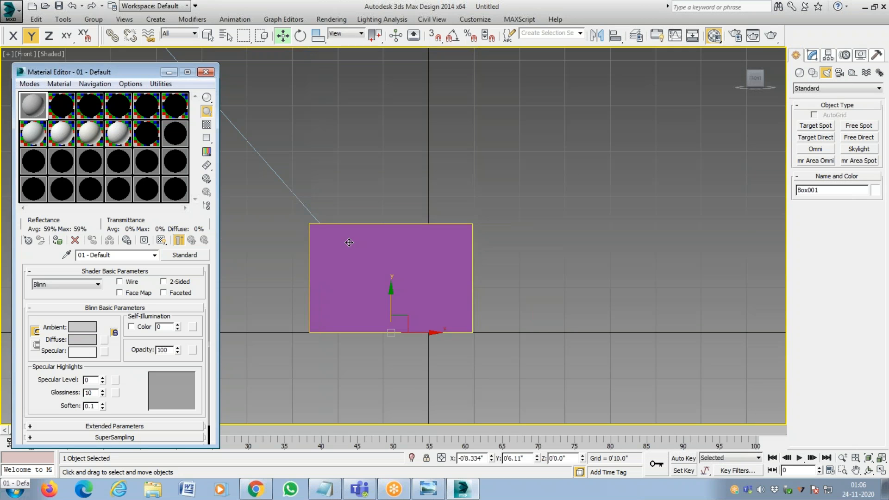
# Assign the 01 - Default material to the selected box, and undo the assignment.
pyautogui.click(311, 302)
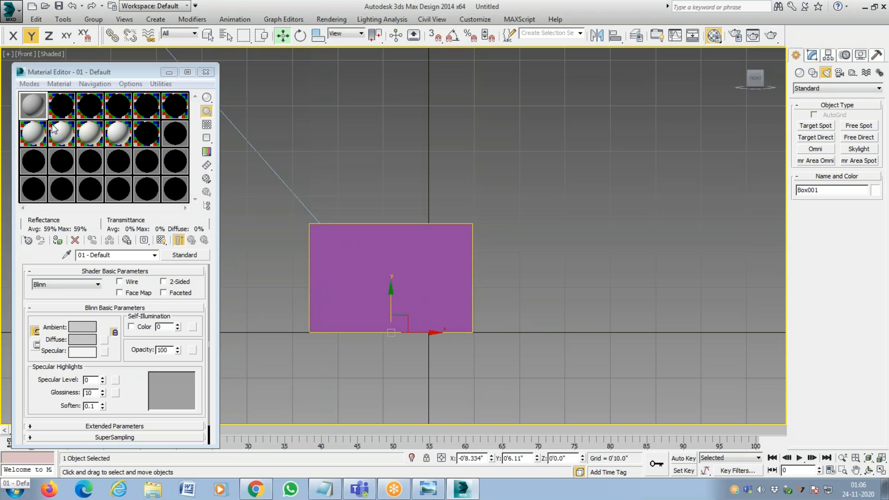
pyautogui.click(36, 111)
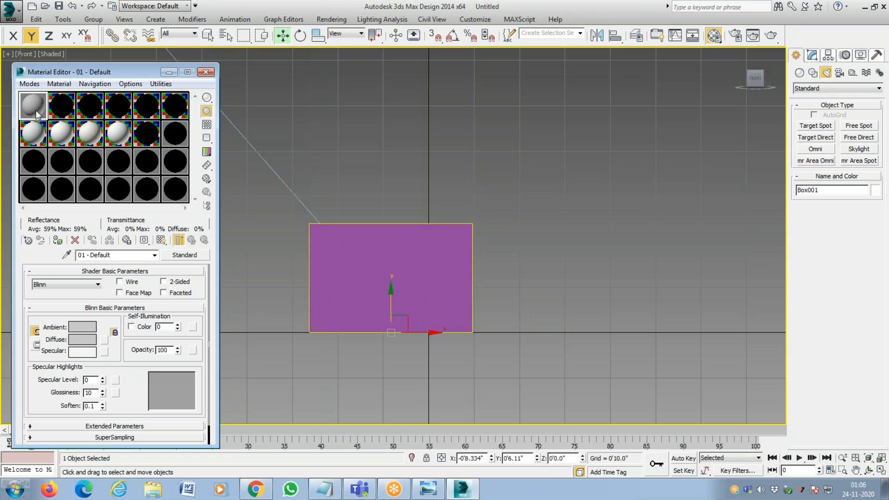
pyautogui.click(58, 240)
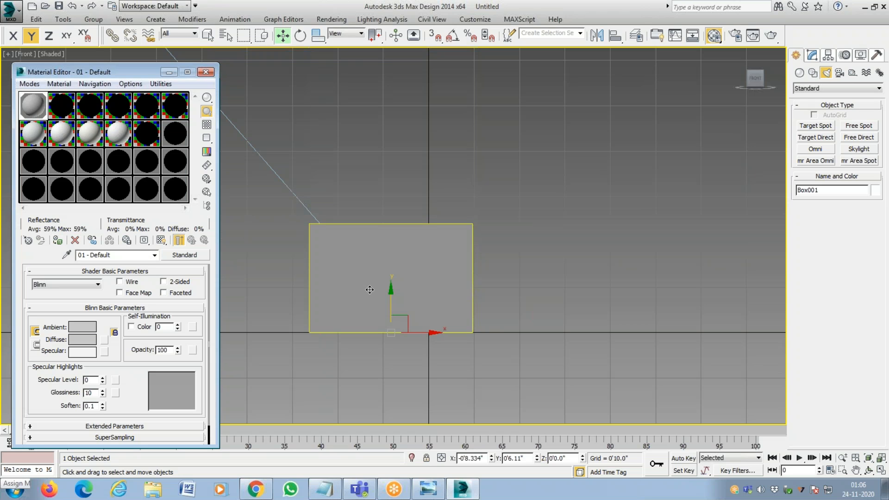
pyautogui.hotkey('ctrl', 'z')
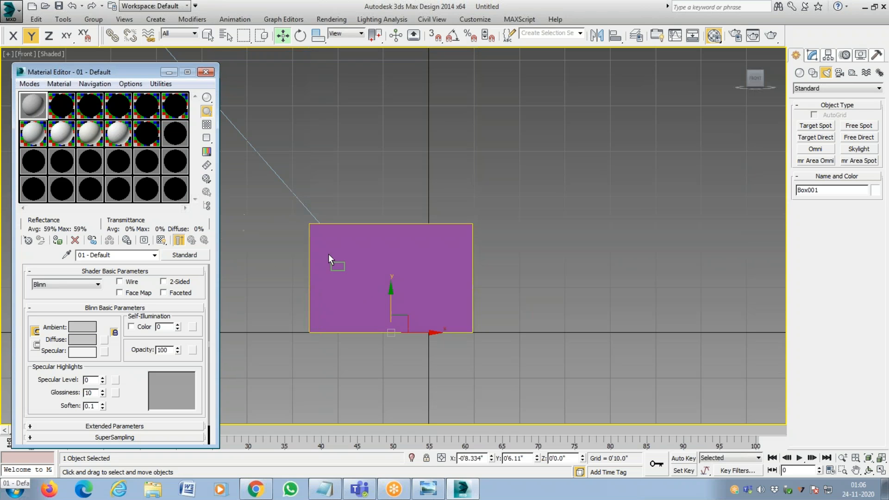
# Apply 01 - Default from its sample slot directly onto the box and set its diffuse color to blue, hue 139, saturation 255, value 190.
pyautogui.moveTo(330, 254); pyautogui.dragTo(329, 254)
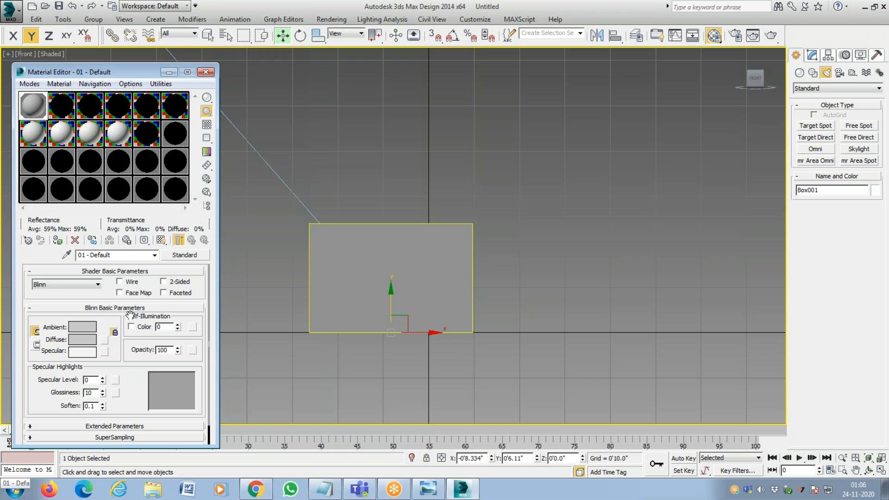
pyautogui.click(92, 342)
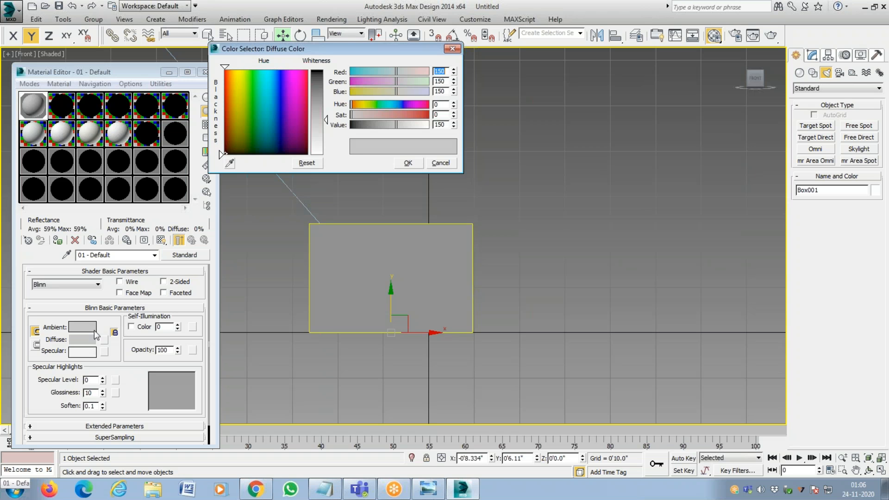
pyautogui.click(270, 92)
pyautogui.moveTo(312, 92); pyautogui.dragTo(317, 68)
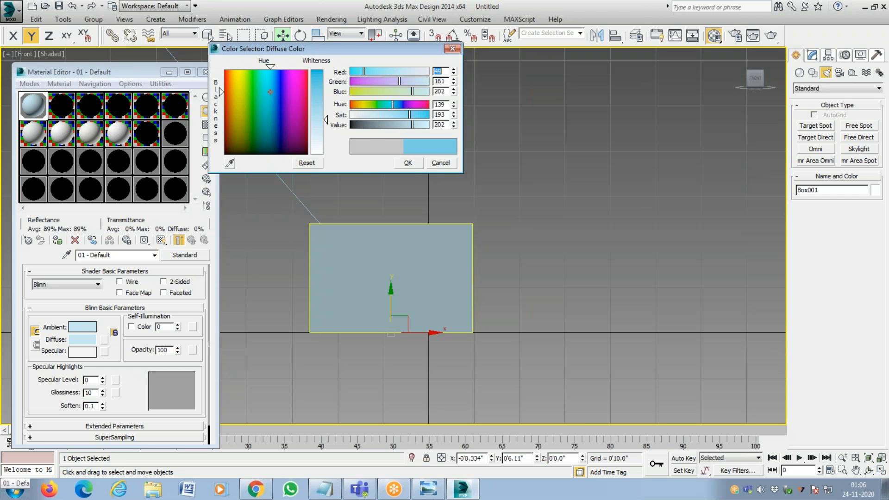
pyautogui.click(408, 164)
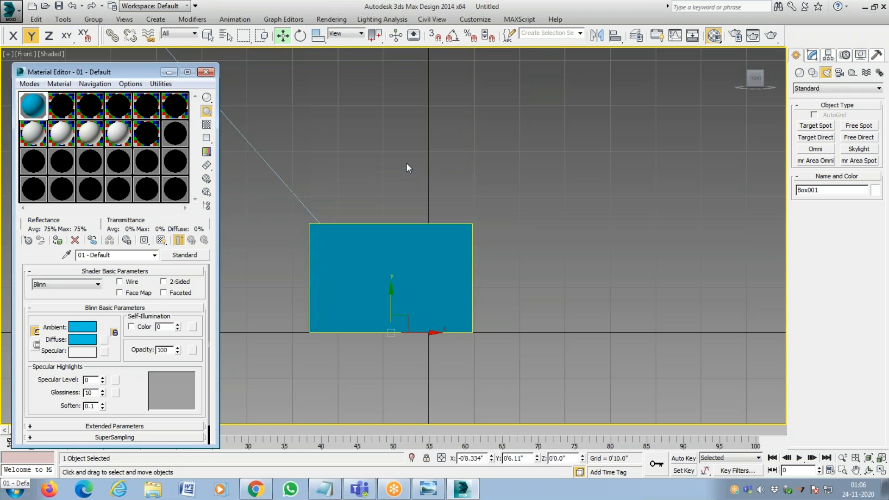
pyautogui.click(407, 163)
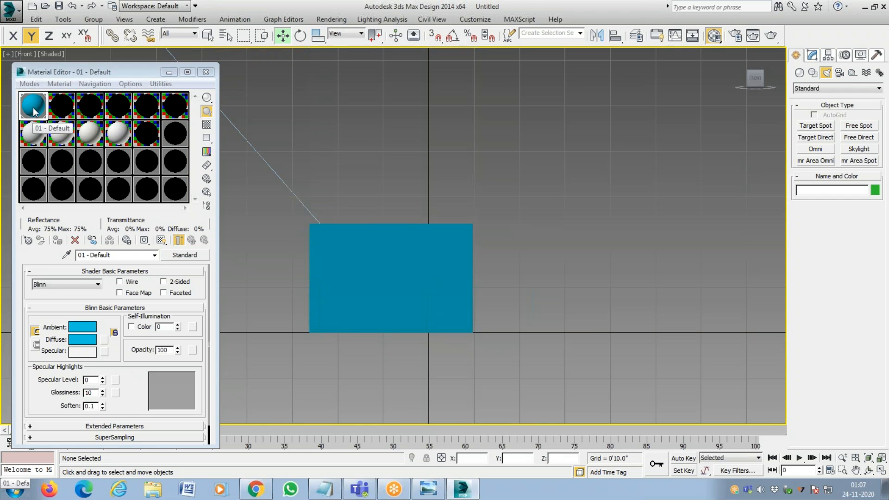
# Reselect the box and set the ambient color of 01 - Default to red, RGB 255, 0, 0.
pyautogui.click(433, 237)
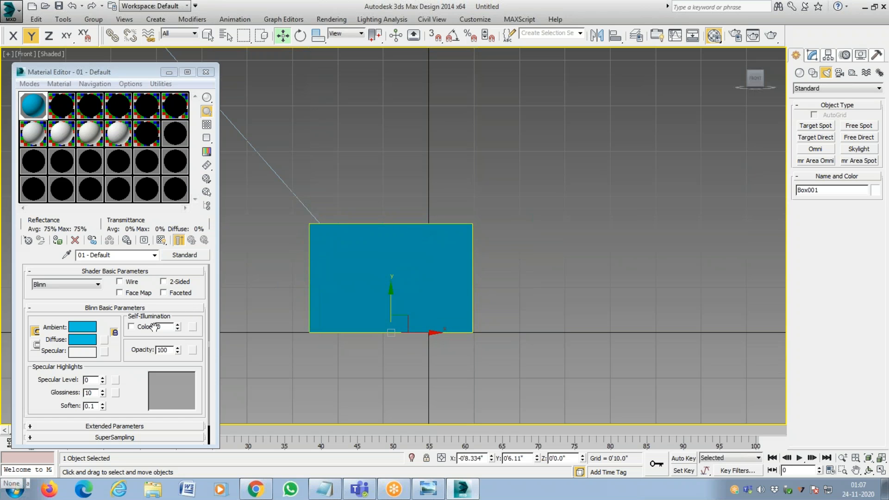
pyautogui.click(82, 327)
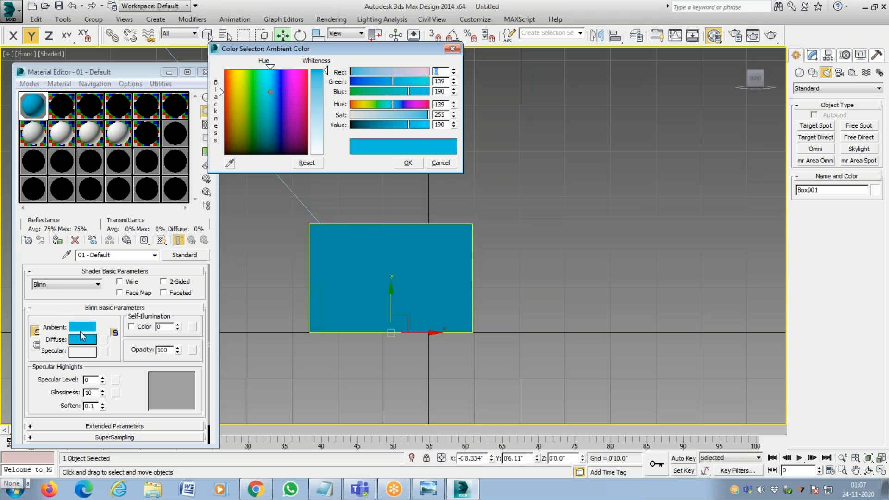
pyautogui.moveTo(271, 87); pyautogui.dragTo(309, 69)
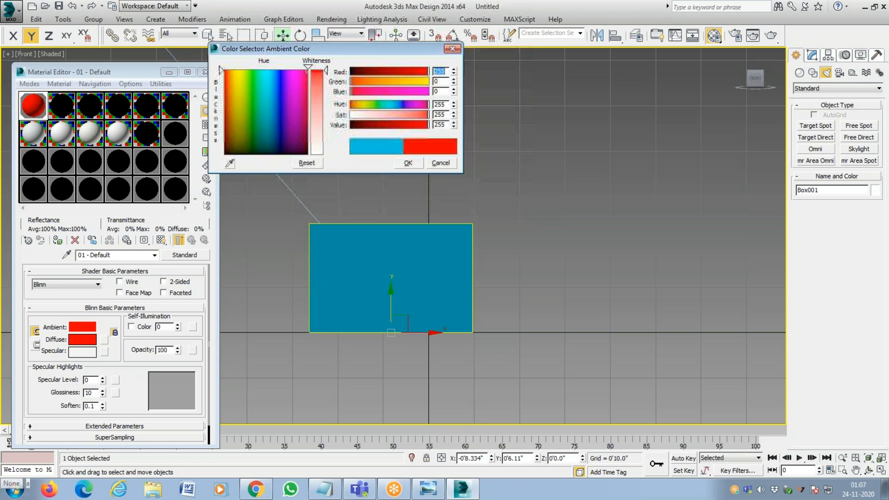
pyautogui.click(407, 164)
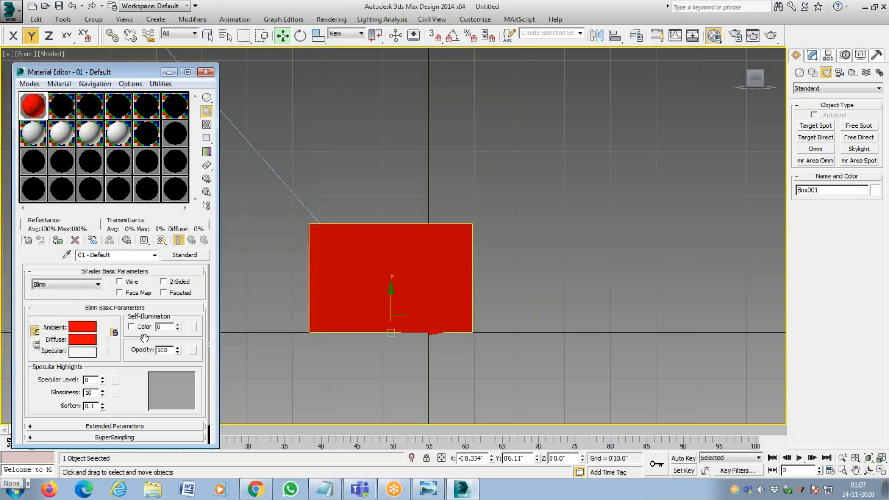
# Set the diffuse color of 01 - Default to green, hue 92, saturation 255, value 255.
pyautogui.click(386, 279)
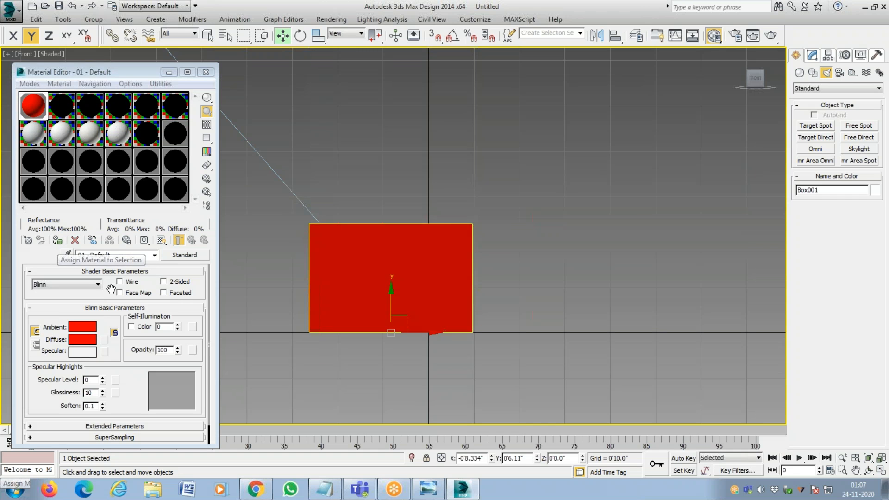
pyautogui.click(91, 340)
pyautogui.moveTo(251, 76); pyautogui.dragTo(255, 70)
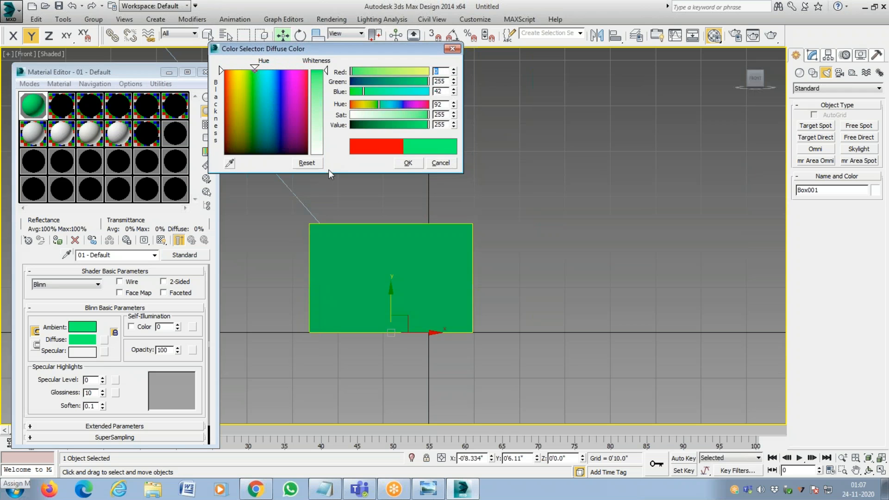
pyautogui.click(399, 164)
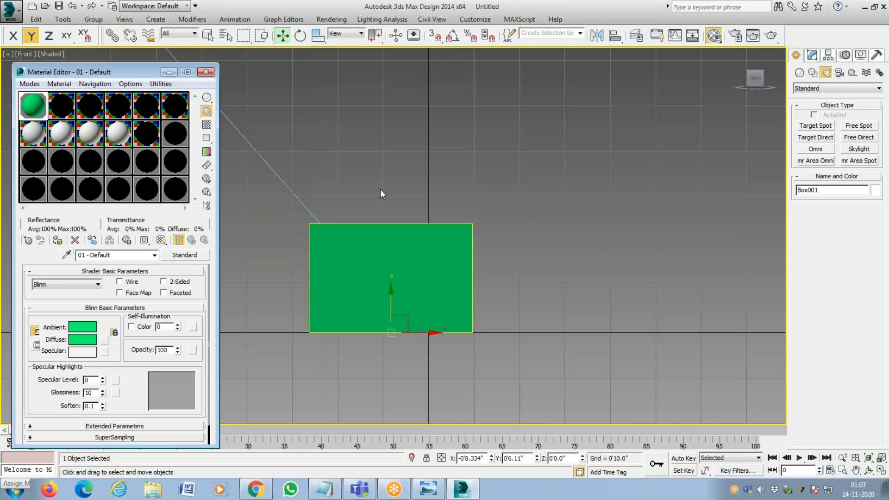
# Render the Camera001 view, overwriting FIRST STANDARD MATERIAL.tif, and close the rendered image after viewing it.
pyautogui.press('c')
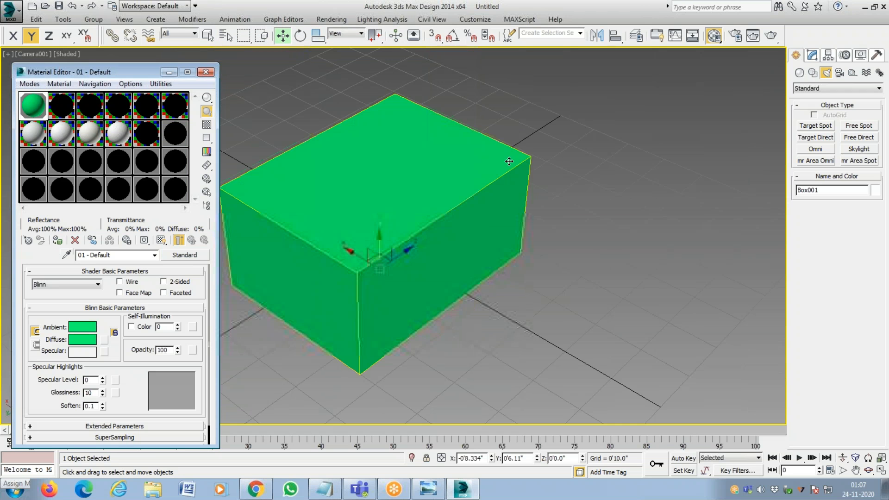
pyautogui.press('F10')
pyautogui.press('Return')
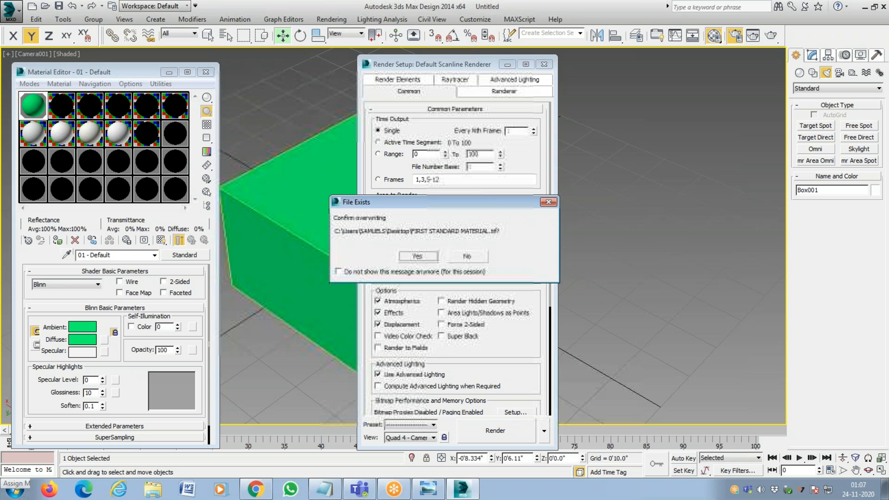
pyautogui.click(430, 258)
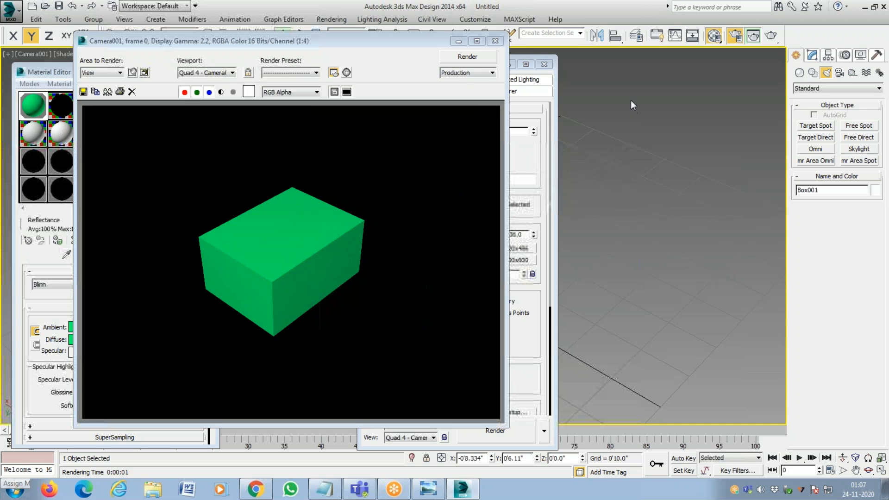
pyautogui.click(495, 41)
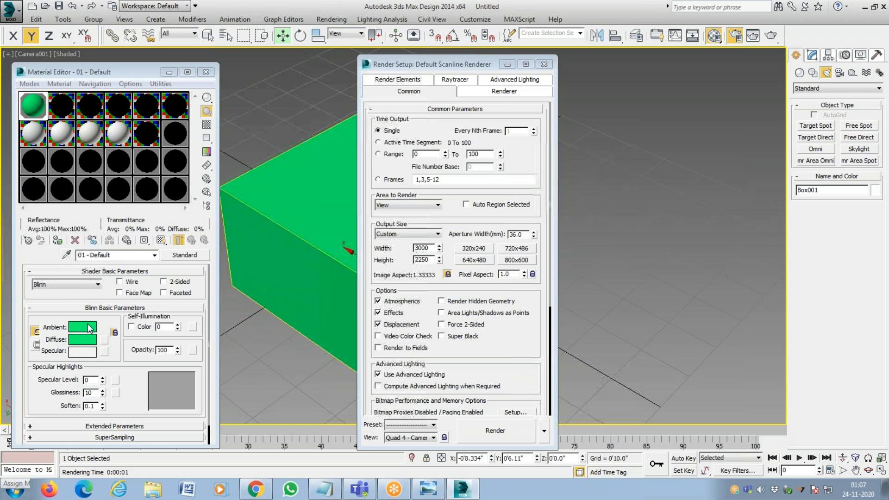
# Unlock the ambient color from the diffuse color in 01 - Default and set the ambient color to yellow.
pyautogui.click(37, 332)
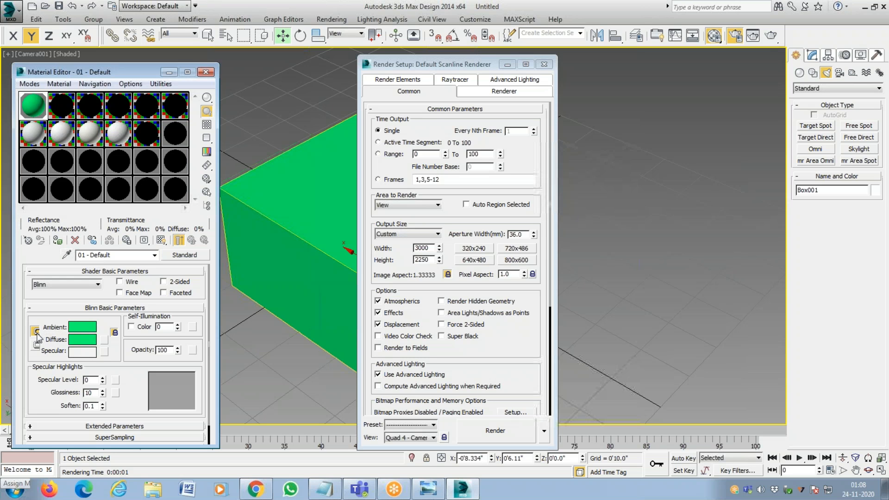
pyautogui.click(80, 330)
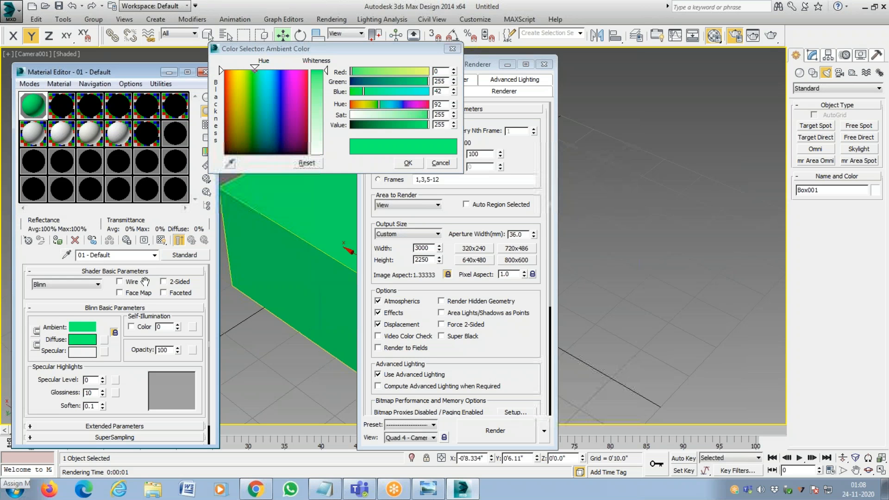
pyautogui.moveTo(257, 71)
pyautogui.mouseDown()
pyautogui.moveTo(245, 85)
pyautogui.moveTo(242, 71)
pyautogui.mouseUp()
pyautogui.click(406, 164)
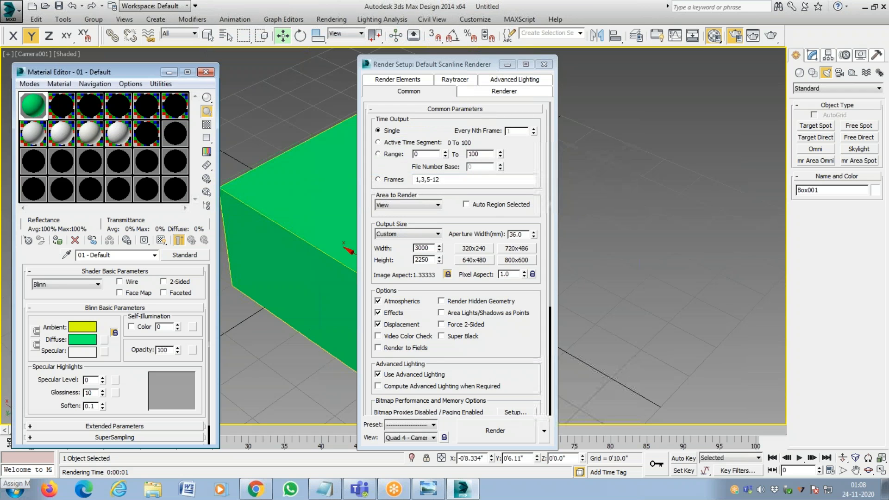
# Render the box with the separate yellow ambient color, overwriting the existing TIF, and close the rendered image.
pyautogui.click(497, 440)
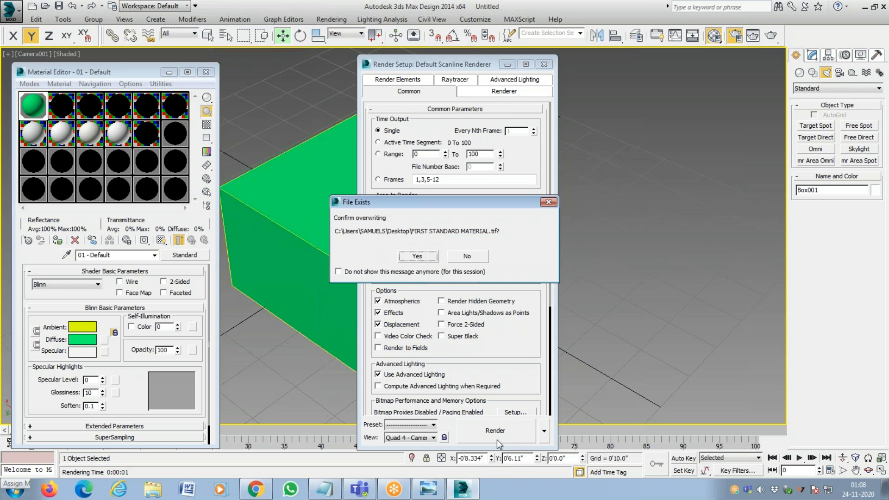
pyautogui.click(419, 258)
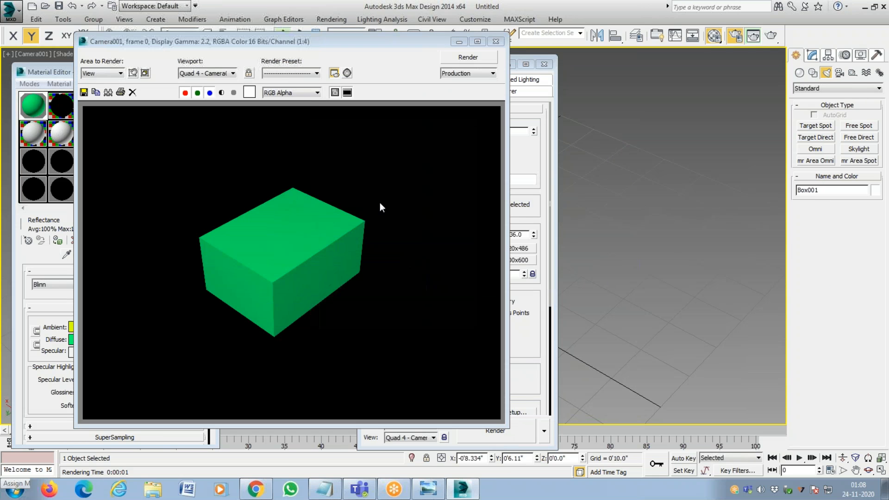
pyautogui.click(495, 41)
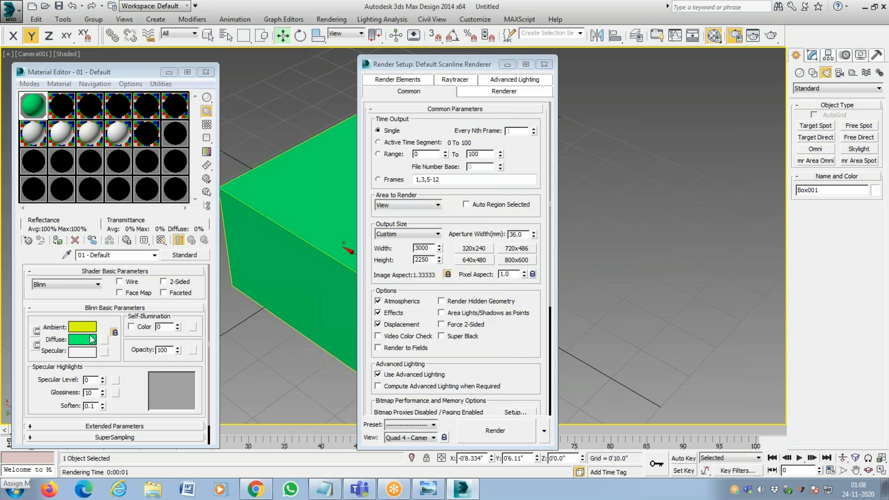
# Close Render Setup and lock the ambient and diffuse colors of 01 - Default together again.
pyautogui.click(545, 63)
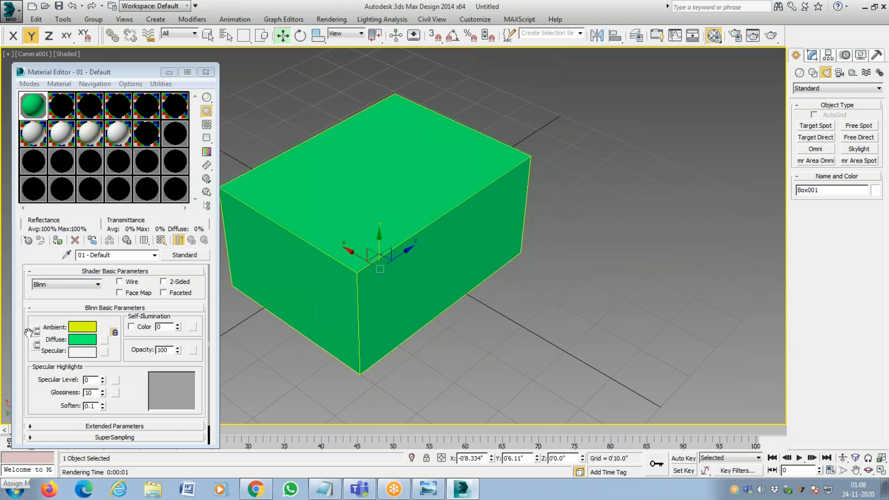
pyautogui.click(36, 333)
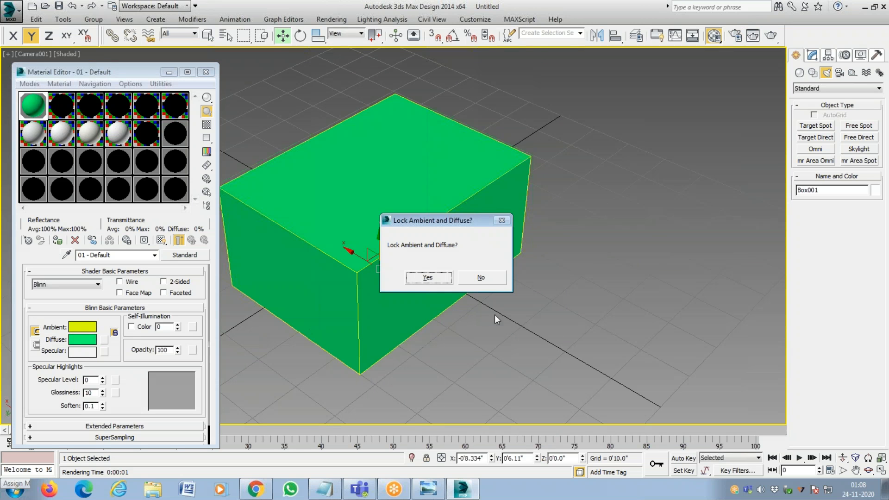
pyautogui.click(441, 280)
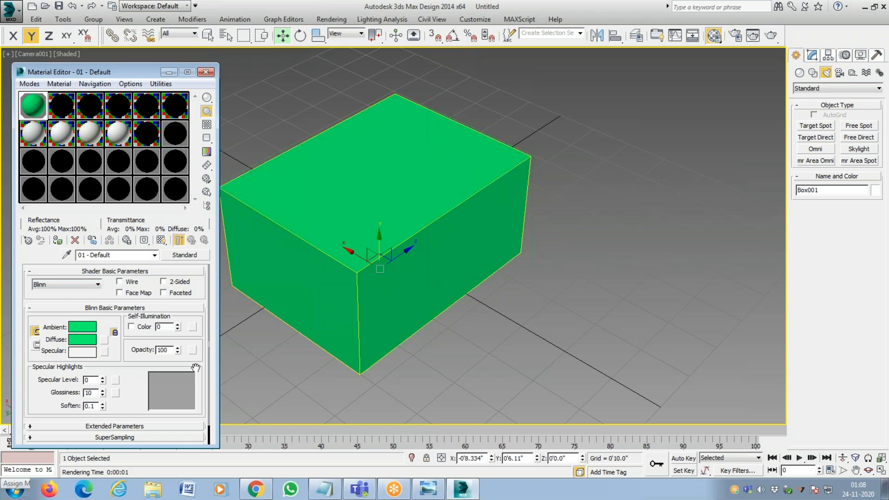
# Set the specular level of 01 - Default to 87 and its glossiness to 48.
pyautogui.scroll(-1, 145, 376)
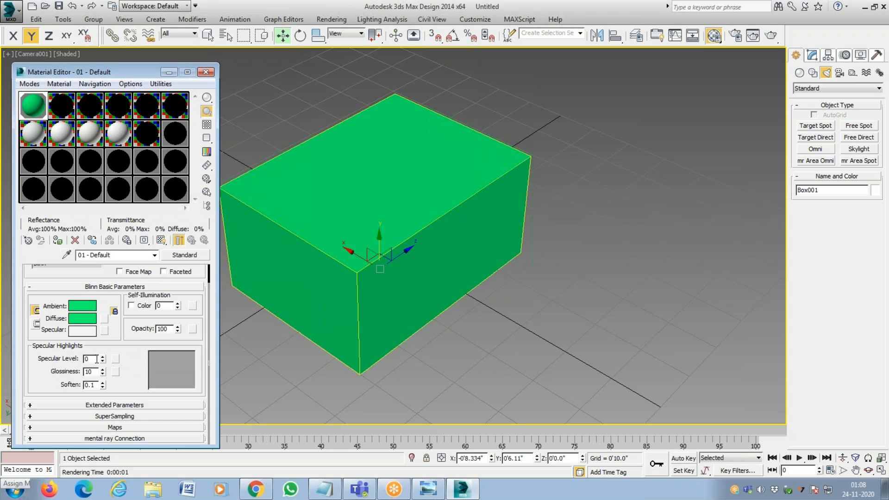
pyautogui.moveTo(102, 359); pyautogui.dragTo(112, 309)
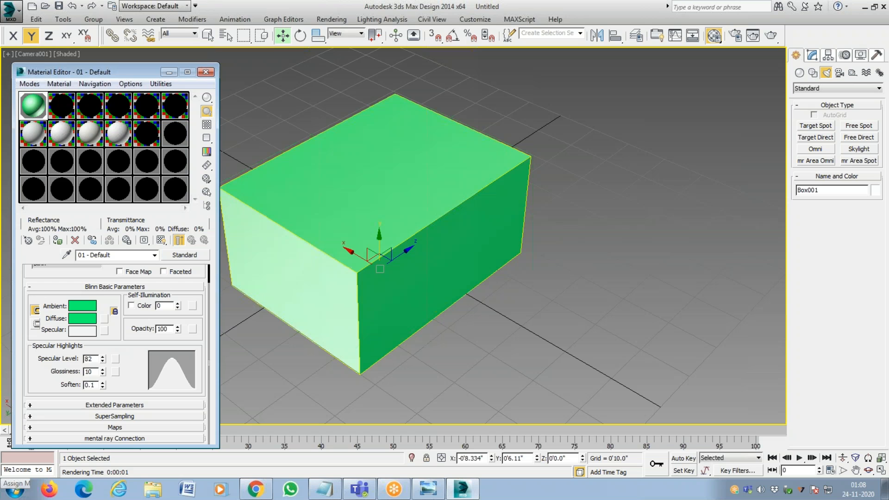
pyautogui.moveTo(103, 360); pyautogui.dragTo(102, 348)
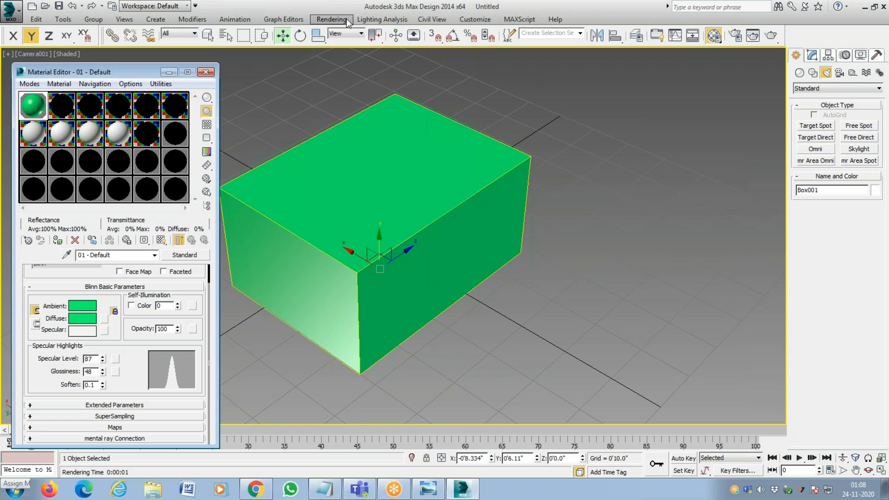
# Open Render Setup, render the camera view with the specular highlights over the existing TIF, and close the image.
pyautogui.click(331, 19)
pyautogui.click(344, 47)
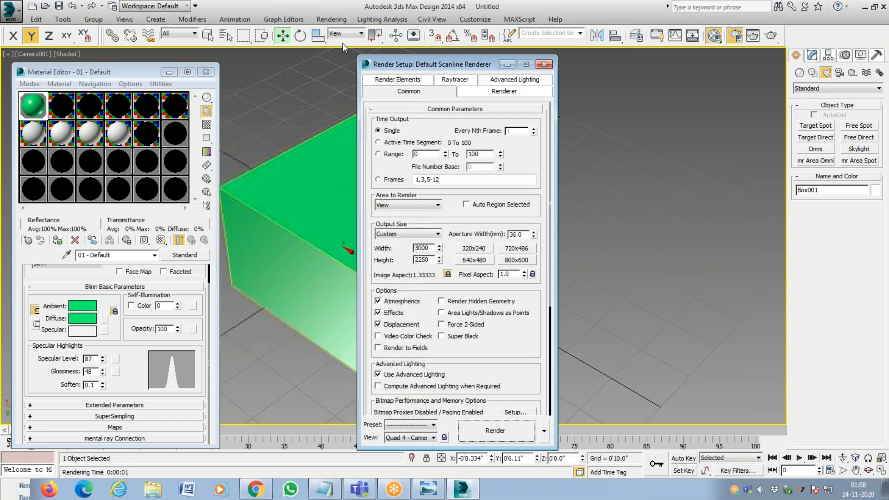
pyautogui.click(484, 428)
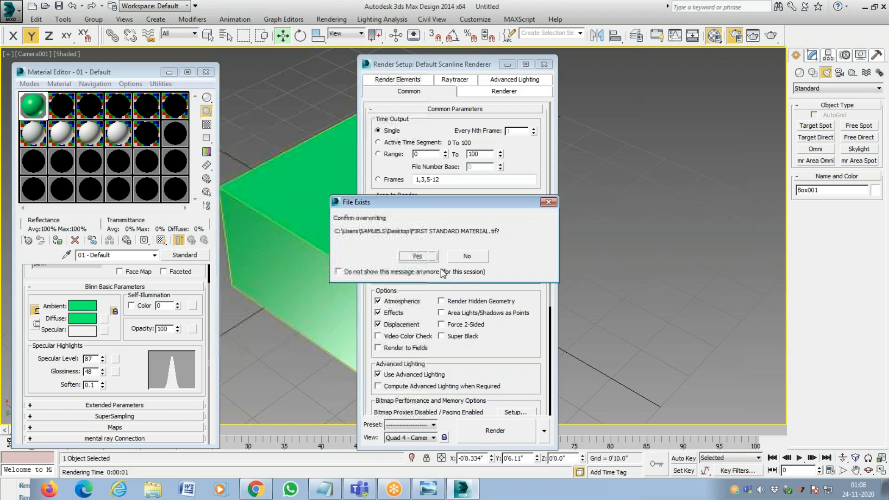
pyautogui.click(427, 258)
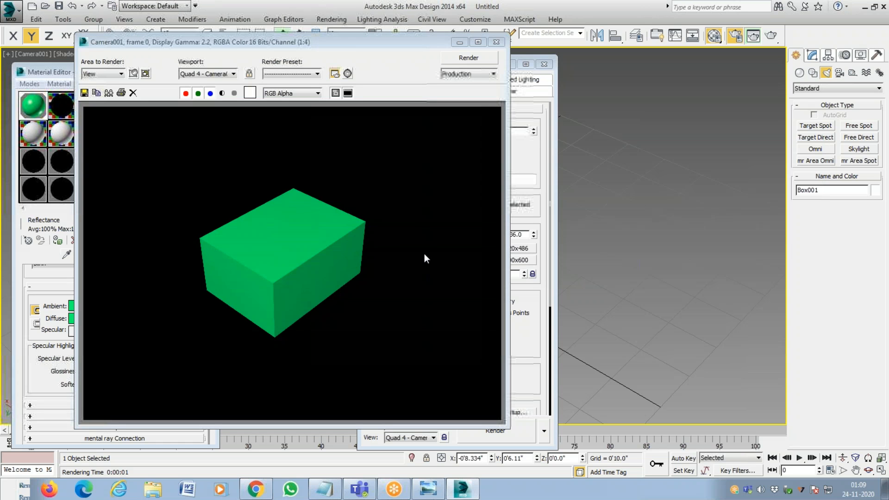
pyautogui.click(496, 42)
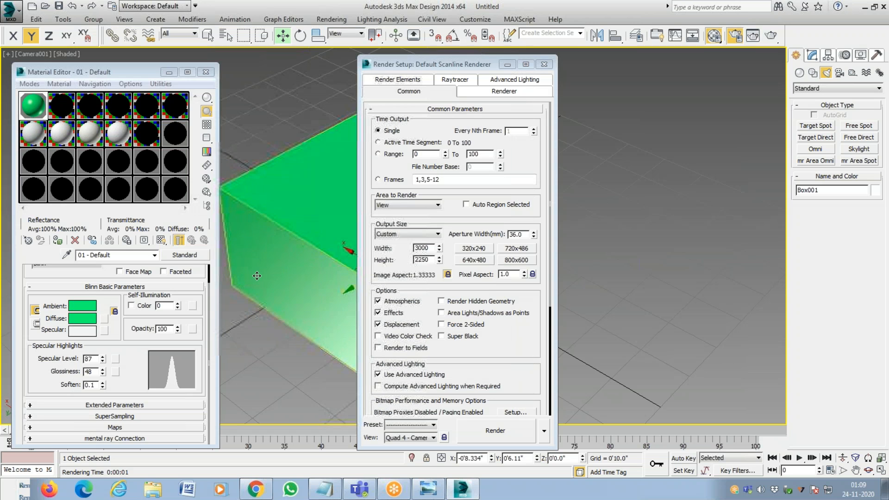
# Deselect the box and set the specular level of 01 - Default to 169 and glossiness to 49.
pyautogui.click(291, 333)
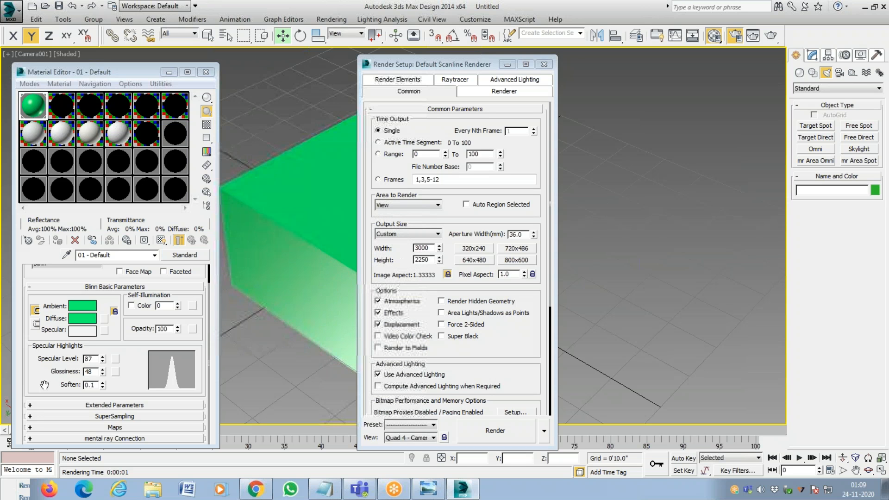
pyautogui.moveTo(102, 372); pyautogui.dragTo(103, 357)
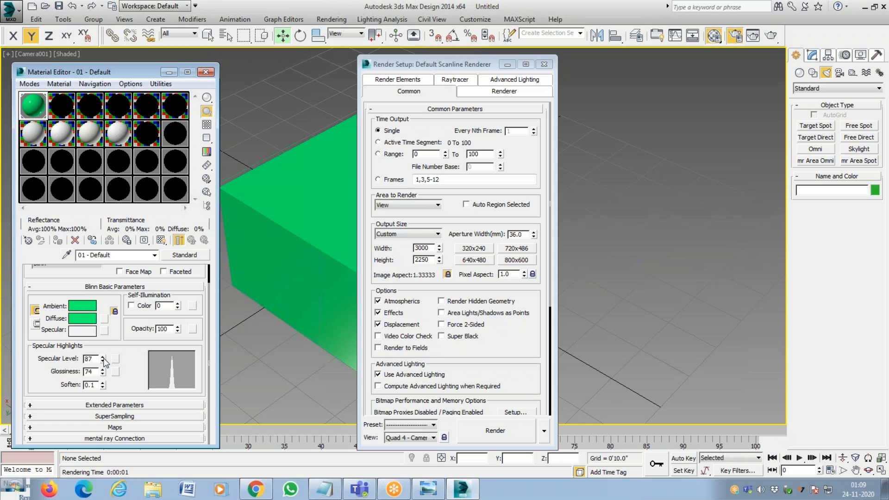
pyautogui.moveTo(103, 360); pyautogui.dragTo(102, 324)
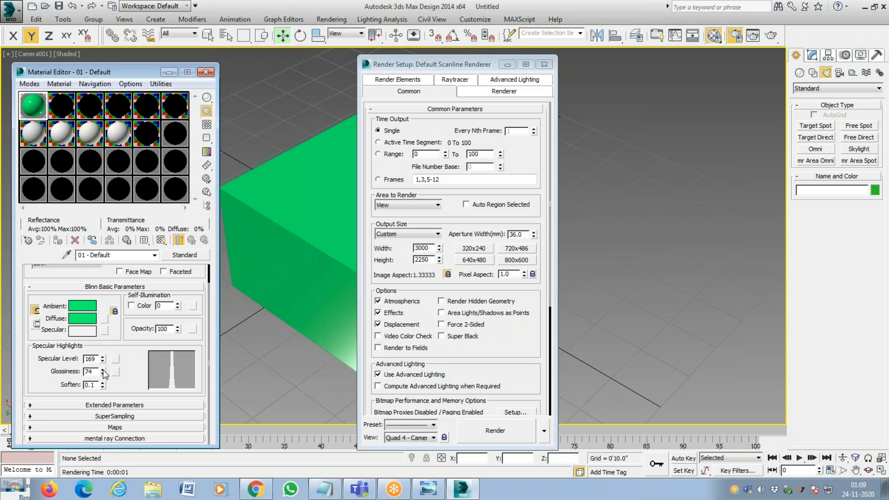
pyautogui.moveTo(103, 373); pyautogui.dragTo(107, 383)
# Render the box with the stronger highlight, overwriting the TIF, and close the rendered image and Render Setup.
pyautogui.click(502, 437)
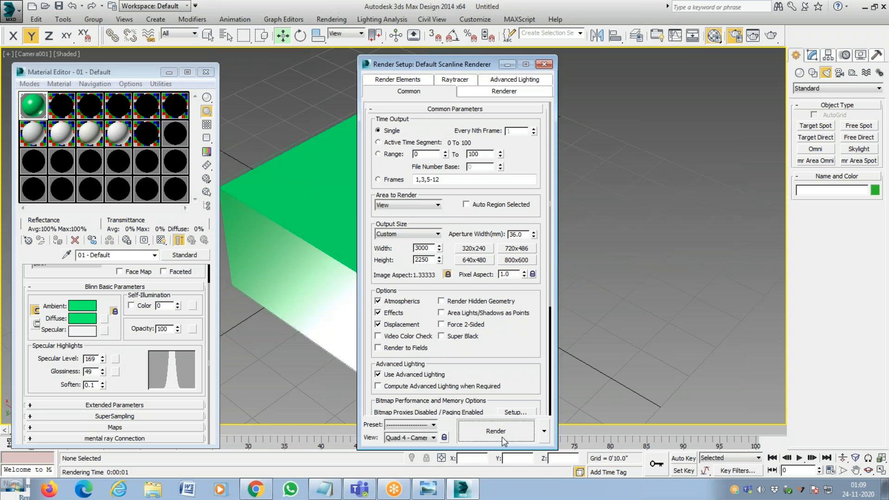
pyautogui.click(417, 256)
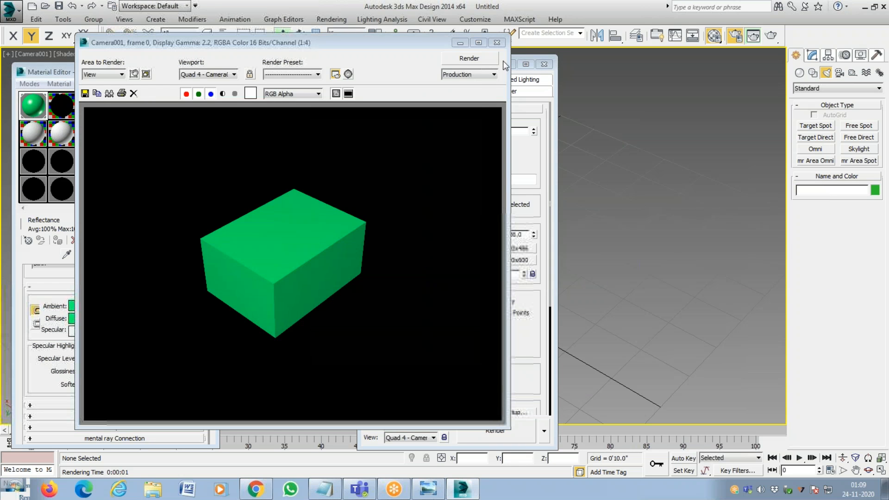
pyautogui.click(501, 43)
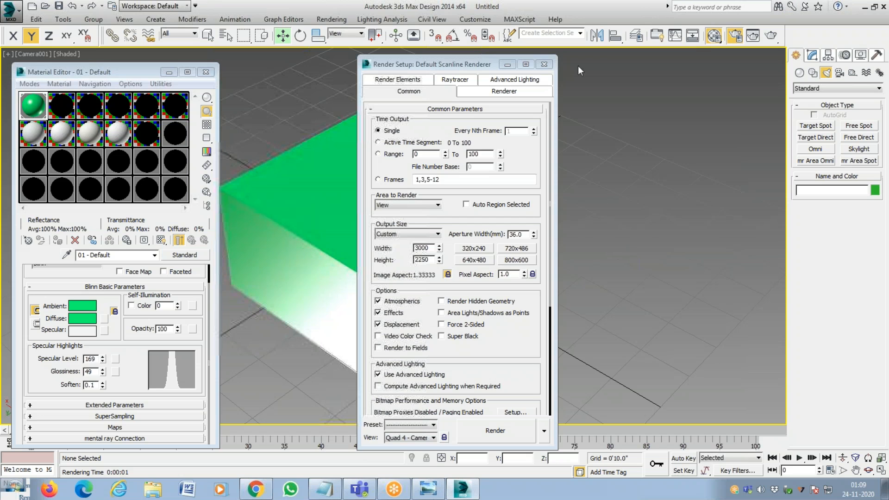
pyautogui.click(544, 64)
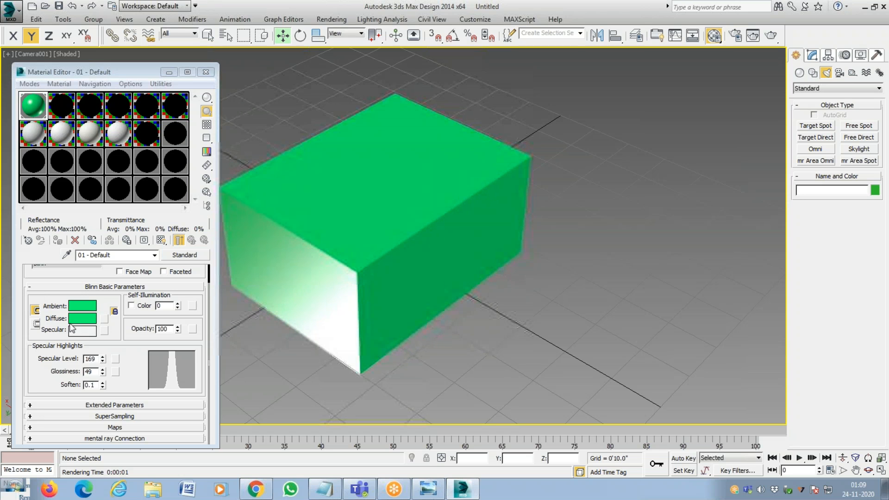
# Load Masonry.Unit Masonry.Brick.Modular.Running copy1.jpg from the cladding folder as the diffuse bitmap of 01 - Default.
pyautogui.click(104, 319)
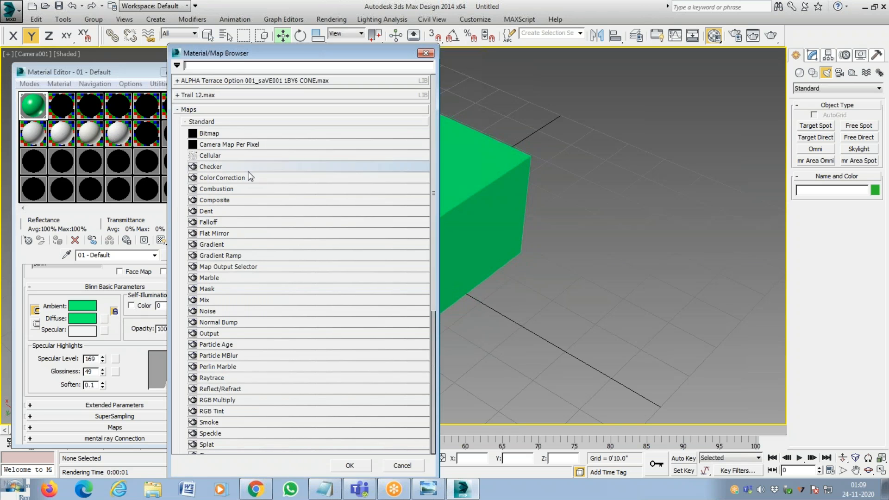
pyautogui.doubleClick(209, 134)
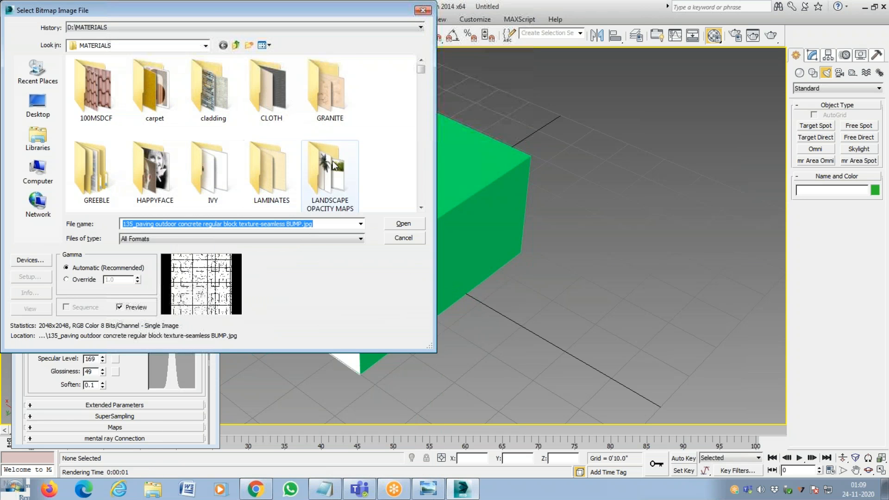
pyautogui.doubleClick(214, 91)
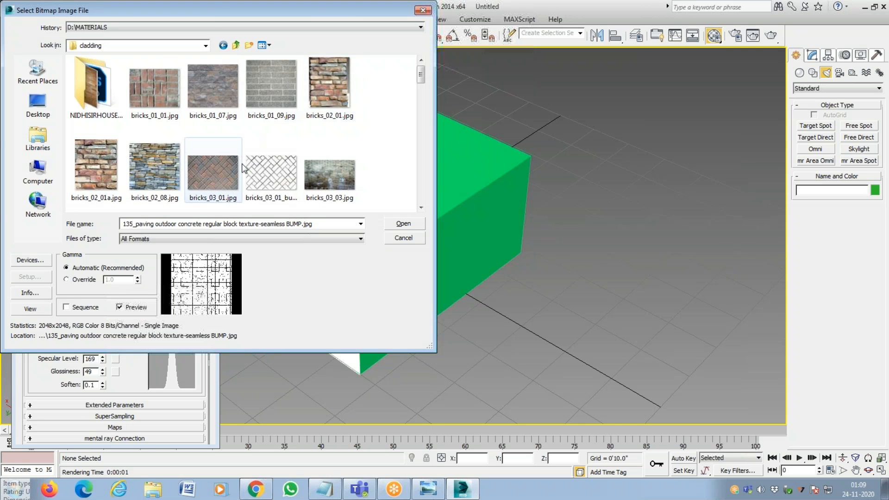
pyautogui.scroll(-3, 243, 168)
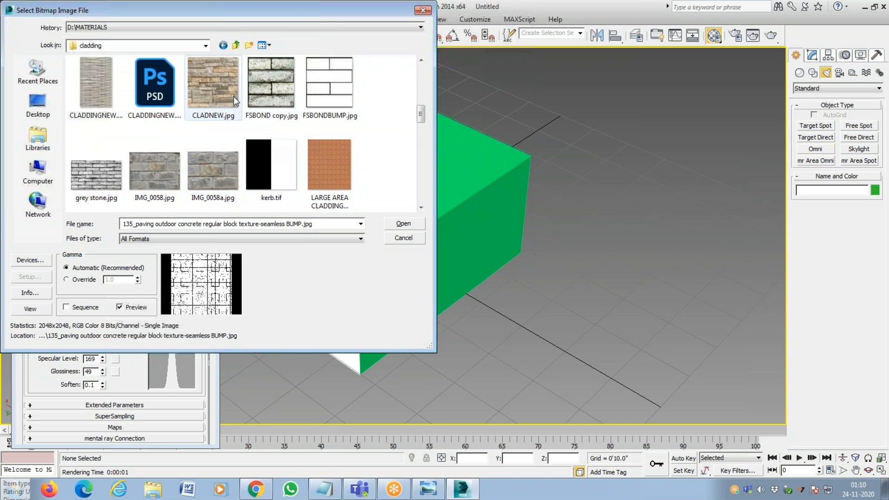
pyautogui.scroll(-1, 232, 129)
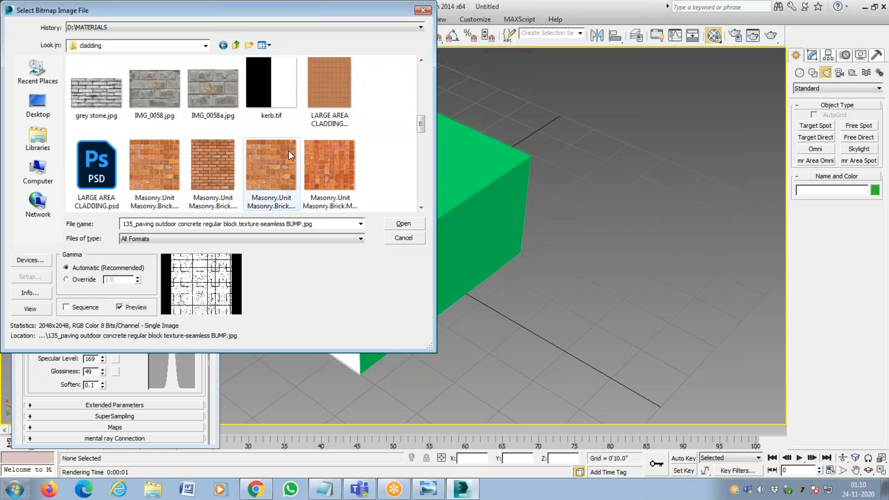
pyautogui.click(222, 169)
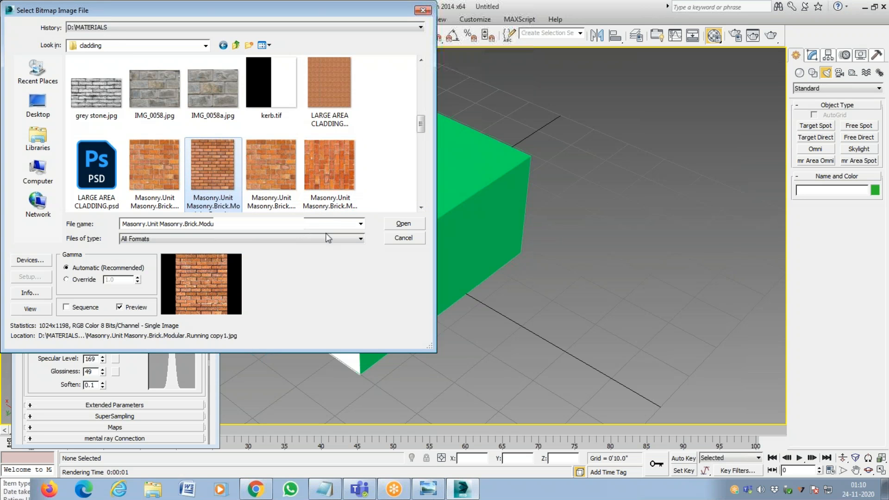
pyautogui.click(403, 225)
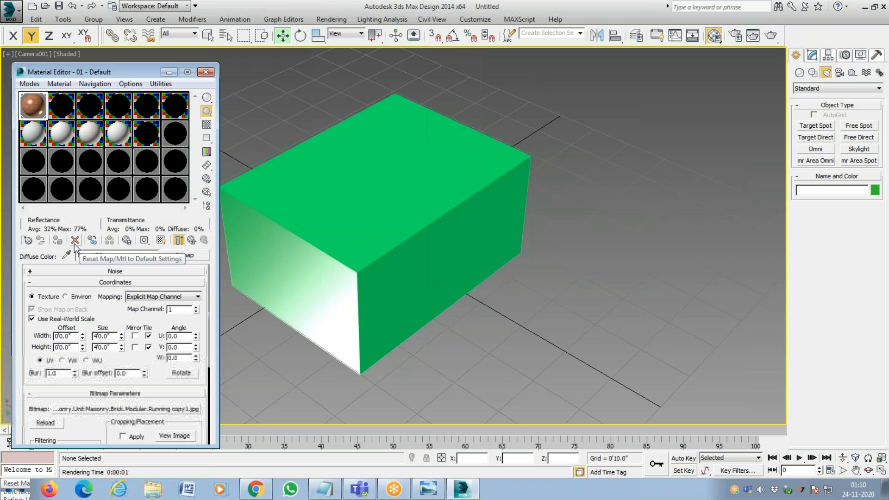
# Assign the brick material to the box and return from the bitmap to the parent material level.
pyautogui.click(330, 214)
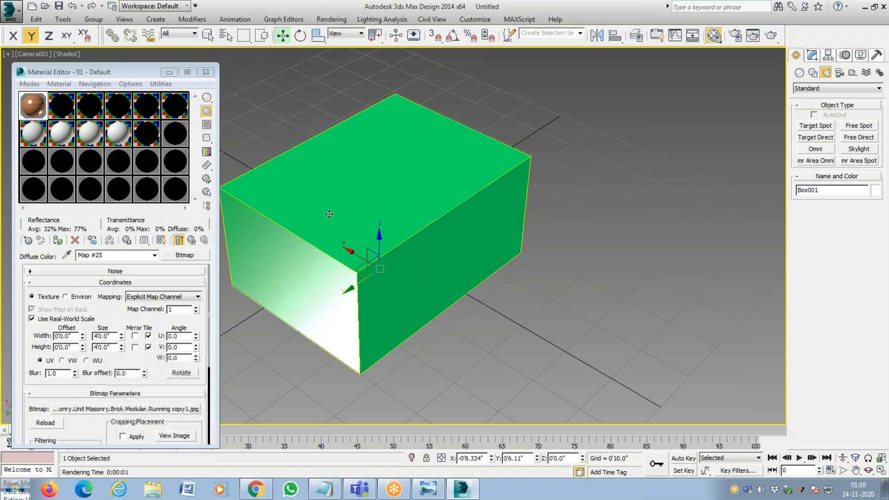
pyautogui.click(58, 242)
pyautogui.click(59, 243)
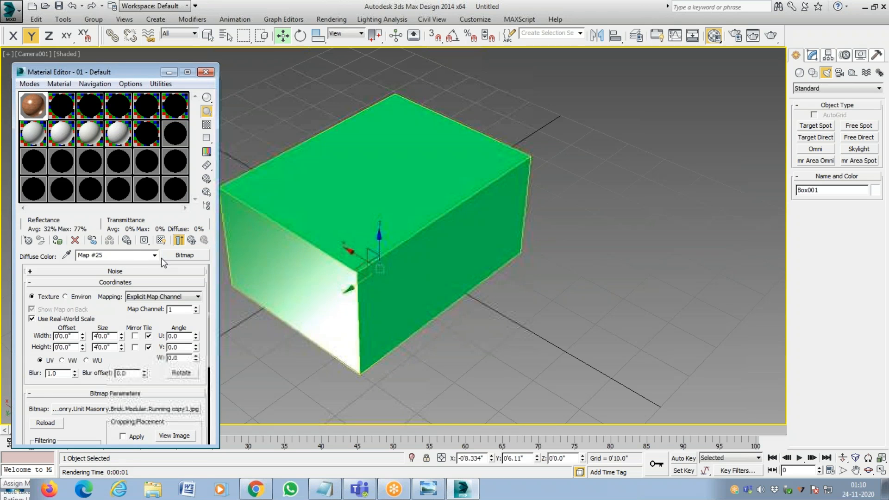
pyautogui.click(191, 241)
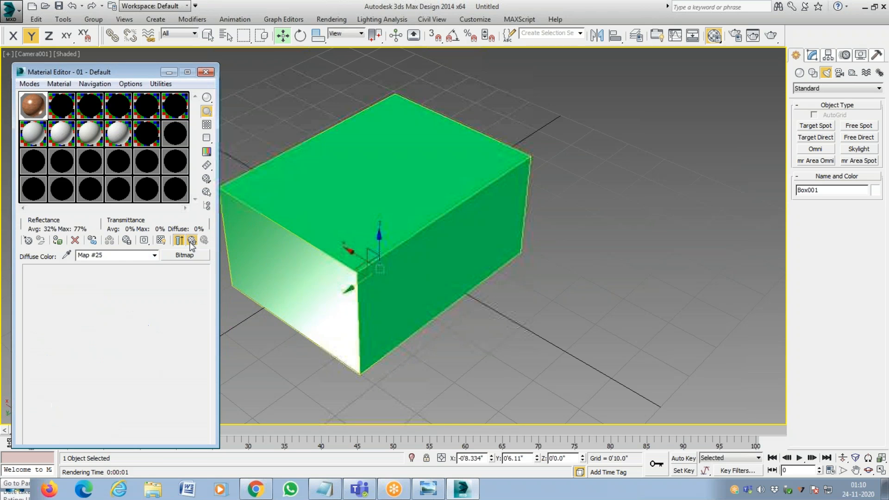
pyautogui.click(308, 209)
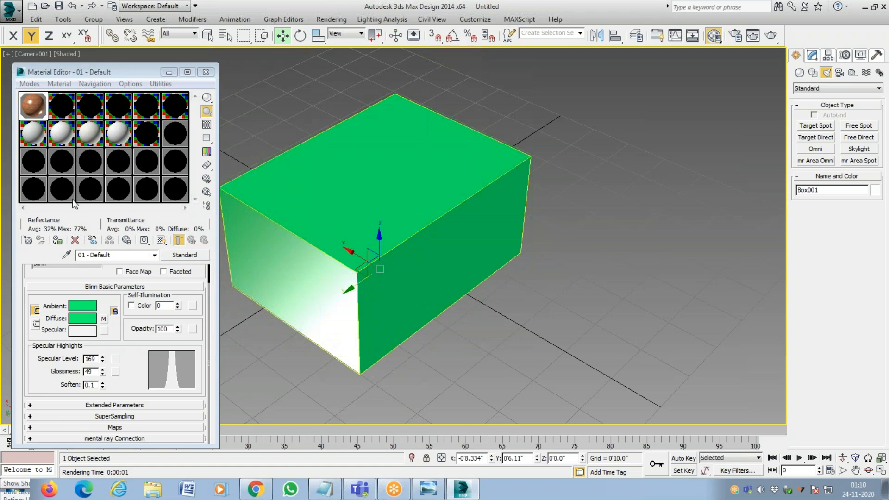
# Toggle the shaded material display in the viewport, leaving the brick texture shown on the box.
pyautogui.click(160, 241)
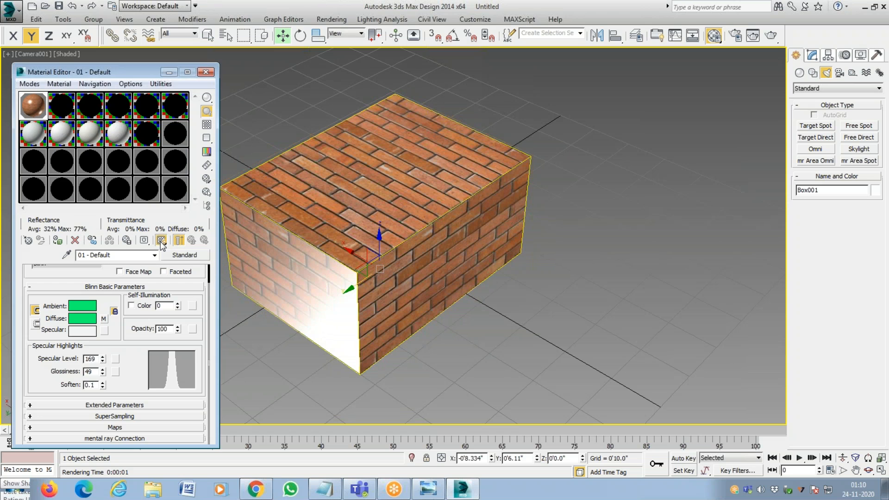
pyautogui.click(162, 241)
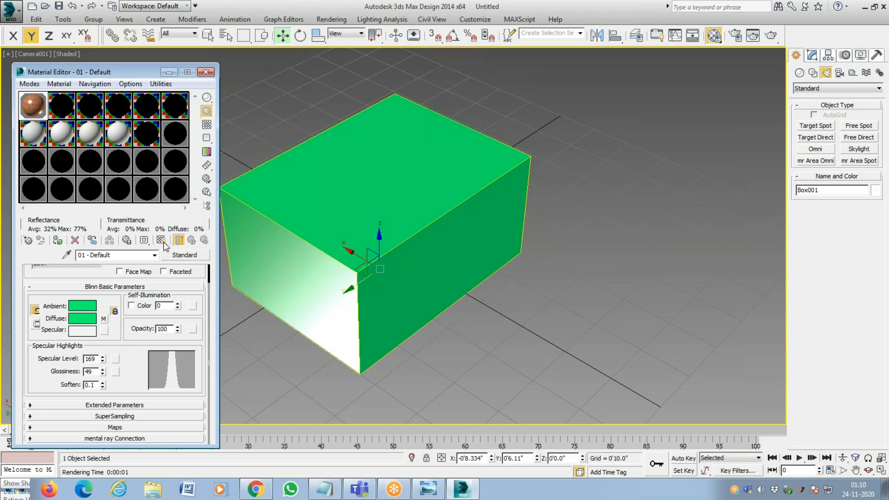
pyautogui.click(162, 241)
pyautogui.click(161, 241)
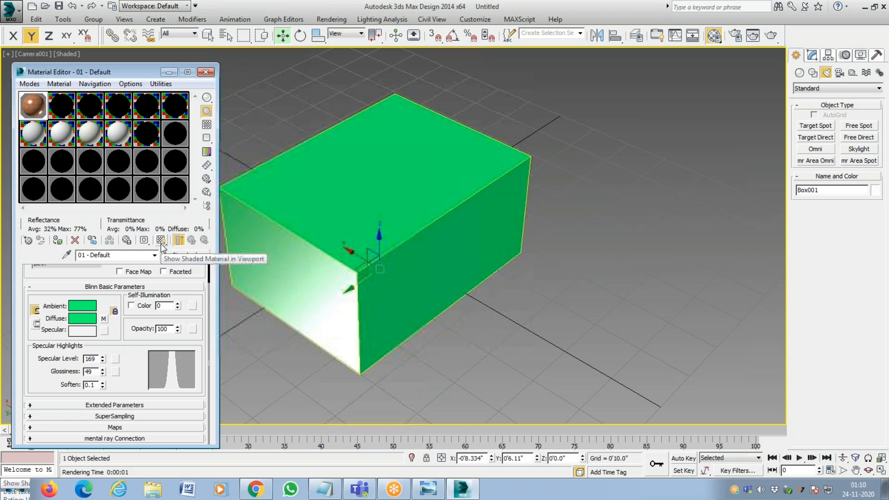
pyautogui.click(161, 241)
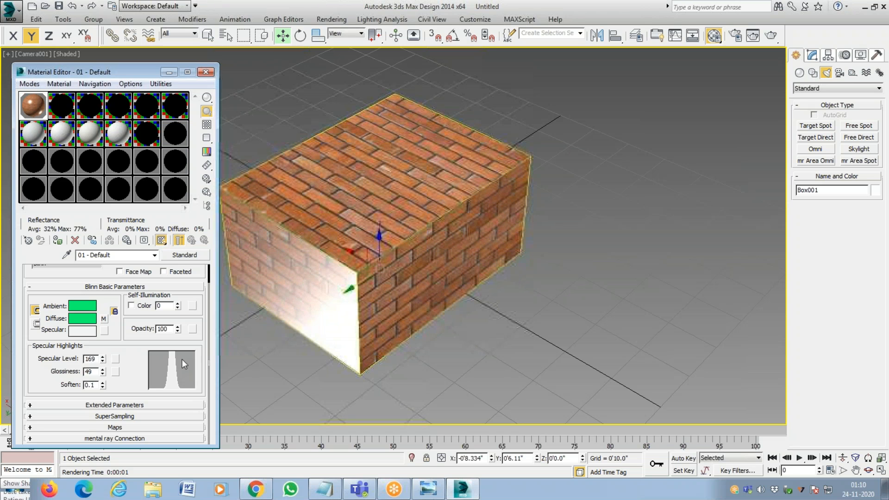
# Render the brick-textured box over FIRST STANDARD MATERIAL.tif, and close the rendered image and Render Setup.
pyautogui.click(331, 19)
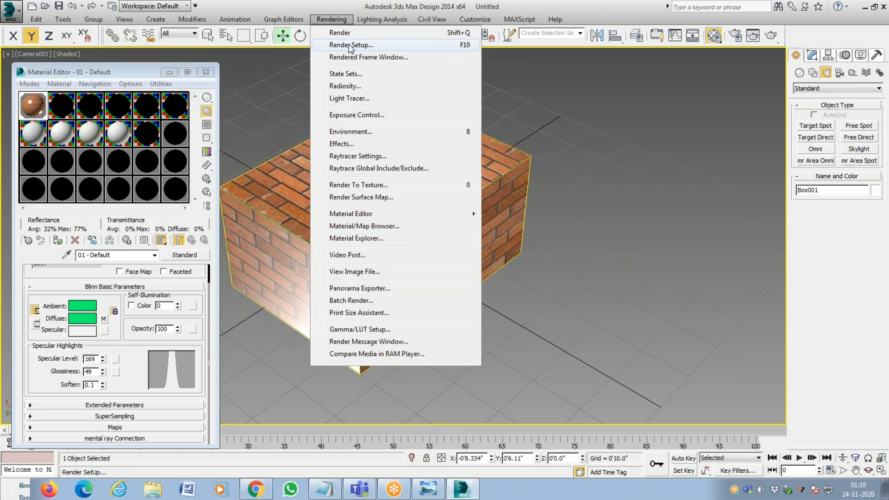
pyautogui.click(350, 45)
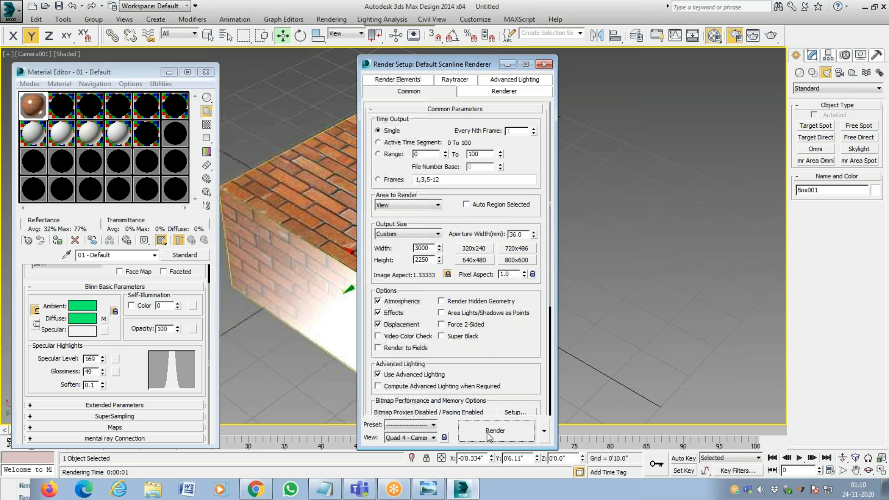
pyautogui.click(488, 433)
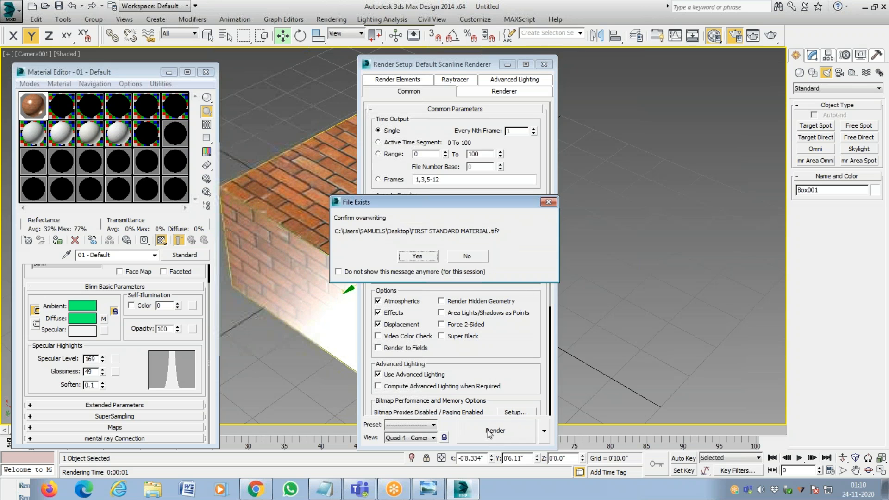
pyautogui.click(426, 260)
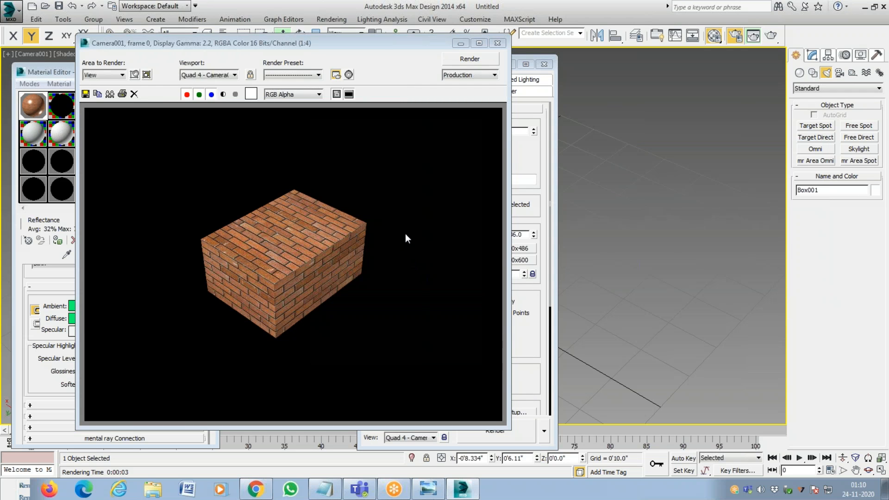
pyautogui.click(498, 43)
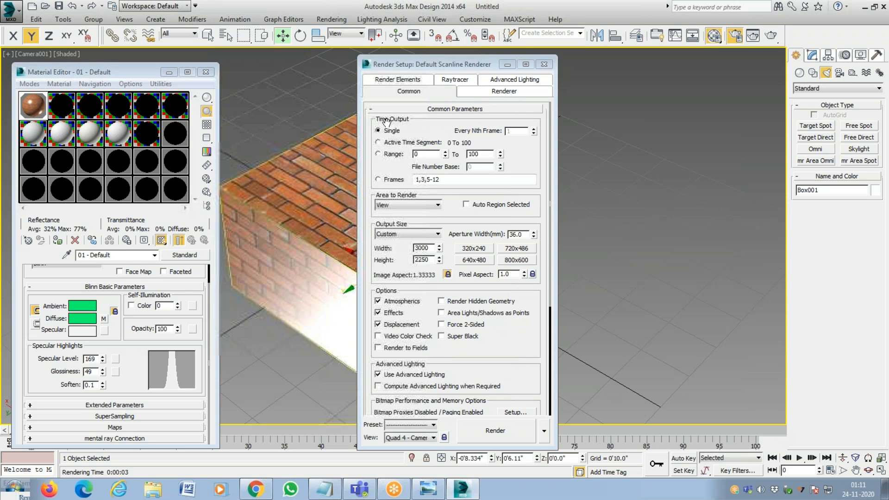
pyautogui.click(544, 64)
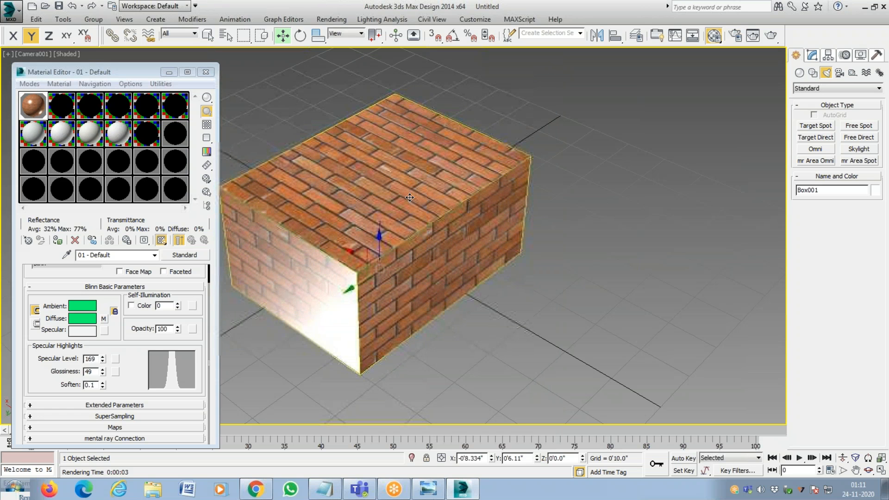
# Reselect the box and lower the glossiness of 01 - Default to 0.
pyautogui.click(478, 104)
pyautogui.click(434, 182)
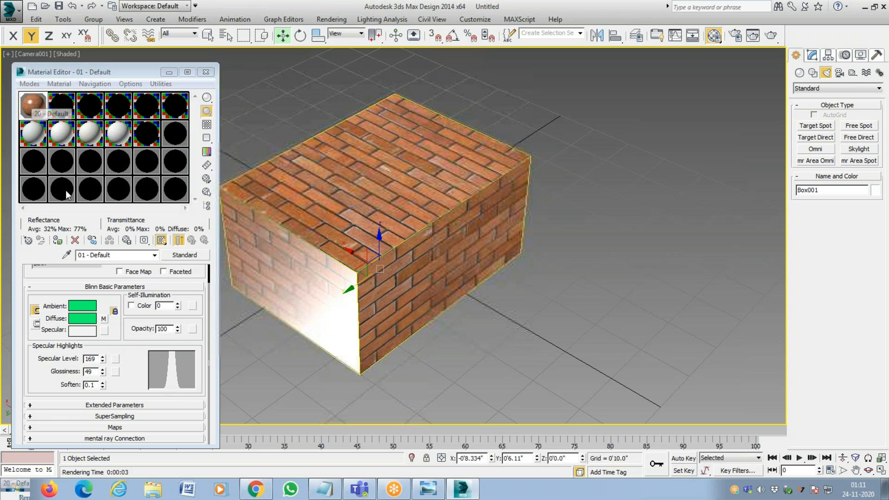
pyautogui.moveTo(103, 373); pyautogui.dragTo(117, 417)
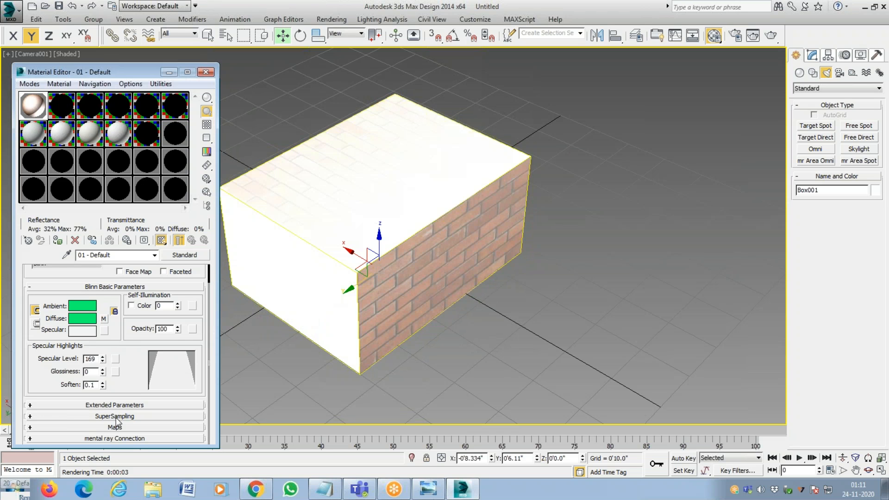
pyautogui.moveTo(103, 373)
pyautogui.mouseDown()
pyautogui.moveTo(103, 352)
pyautogui.moveTo(106, 385)
pyautogui.mouseUp()
# Render the box with zero glossiness, overwriting FIRST STANDARD MATERIAL.tif, and close the rendered image.
pyautogui.click(330, 19)
pyautogui.click(326, 30)
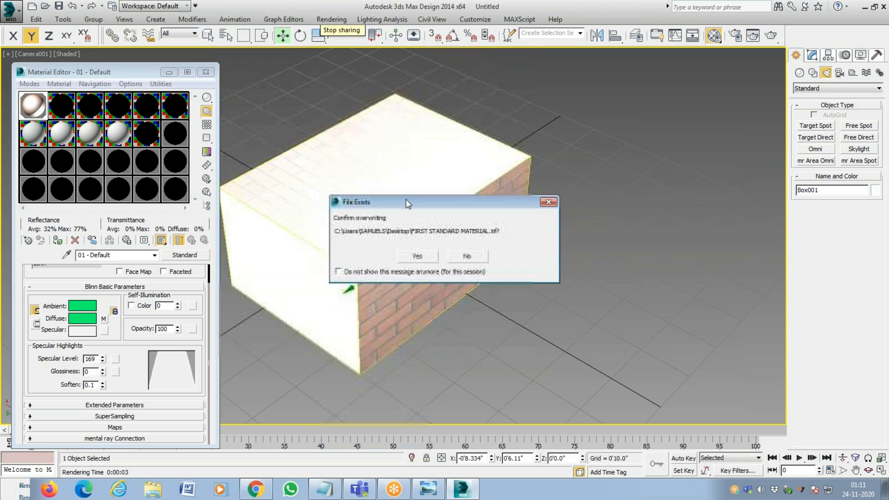
pyautogui.click(416, 257)
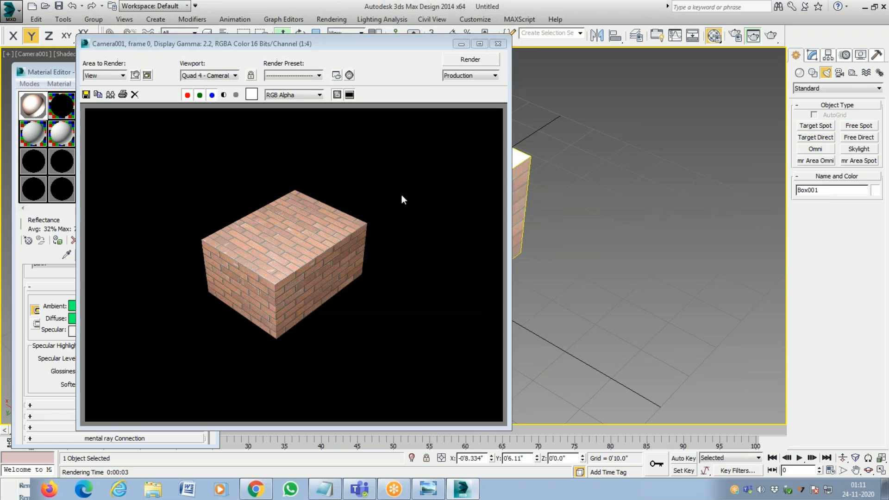
pyautogui.click(499, 43)
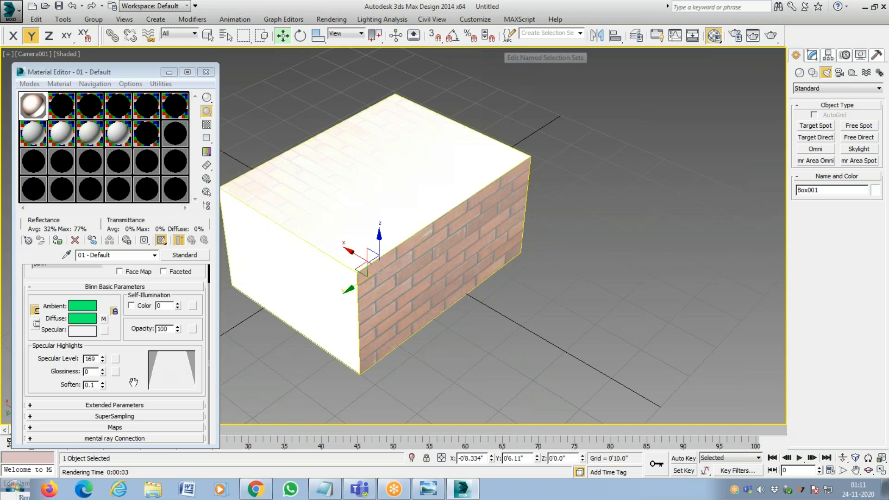
# Set the specular level of 01 - Default to 109 and glossiness to 43, and deselect the box.
pyautogui.moveTo(103, 359)
pyautogui.mouseDown()
pyautogui.moveTo(106, 313)
pyautogui.moveTo(108, 390)
pyautogui.moveTo(111, 344)
pyautogui.mouseUp()
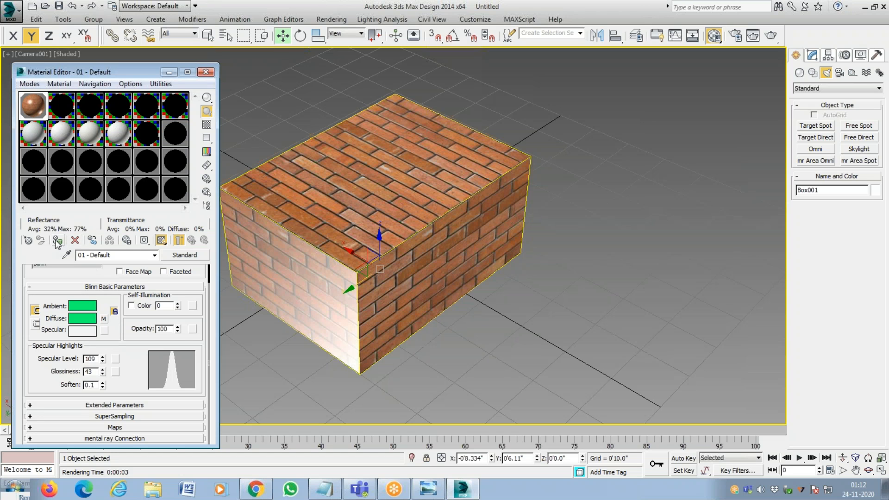
pyautogui.click(278, 200)
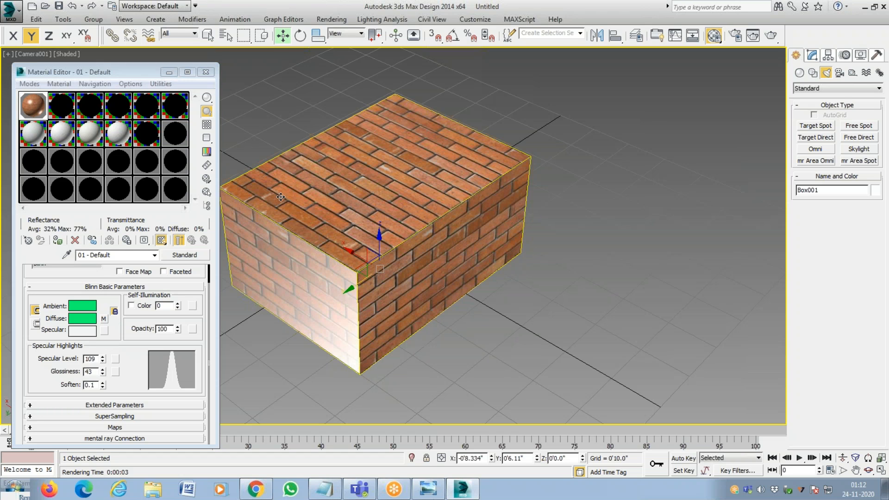
pyautogui.click(69, 241)
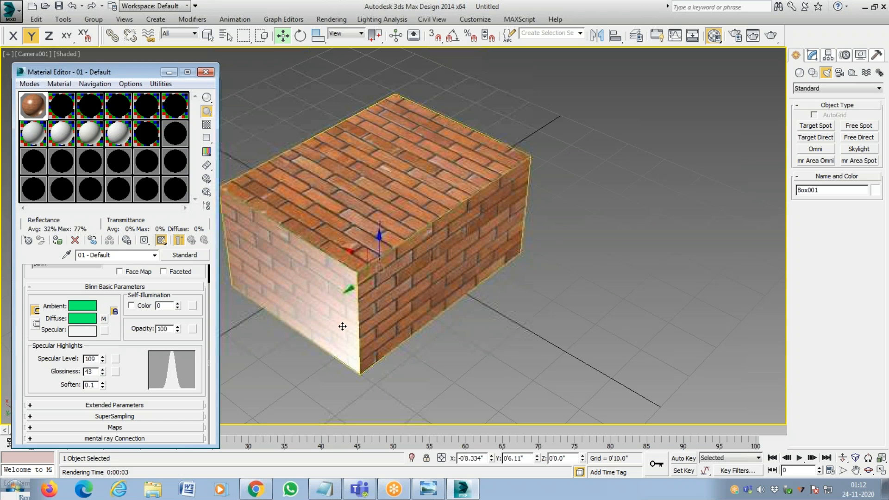
pyautogui.click(607, 170)
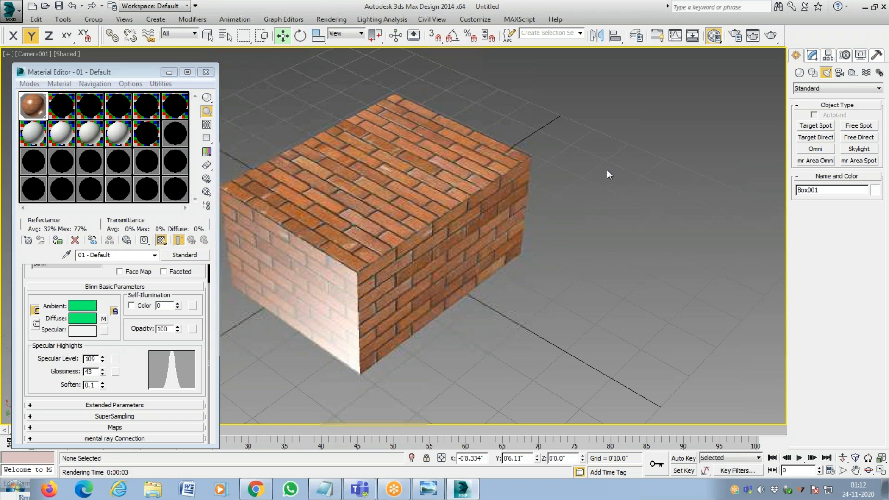
# Select the box and add a UVW Map modifier to it.
pyautogui.click(441, 231)
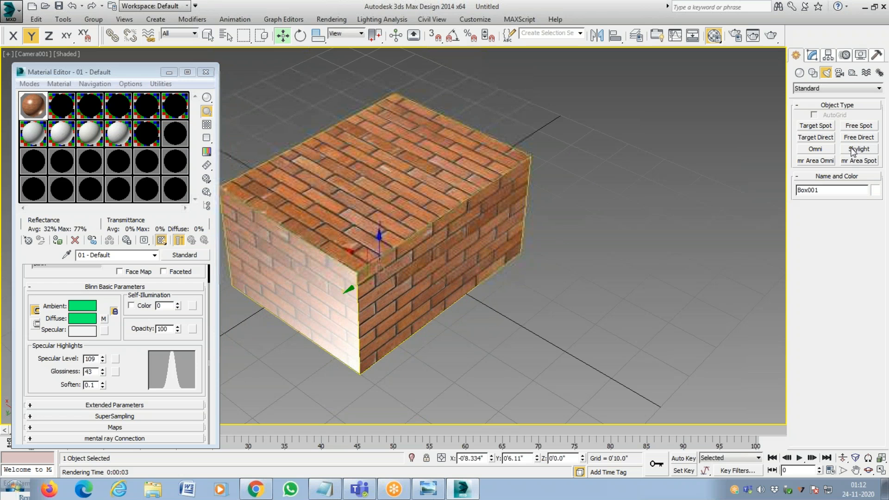
pyautogui.click(814, 57)
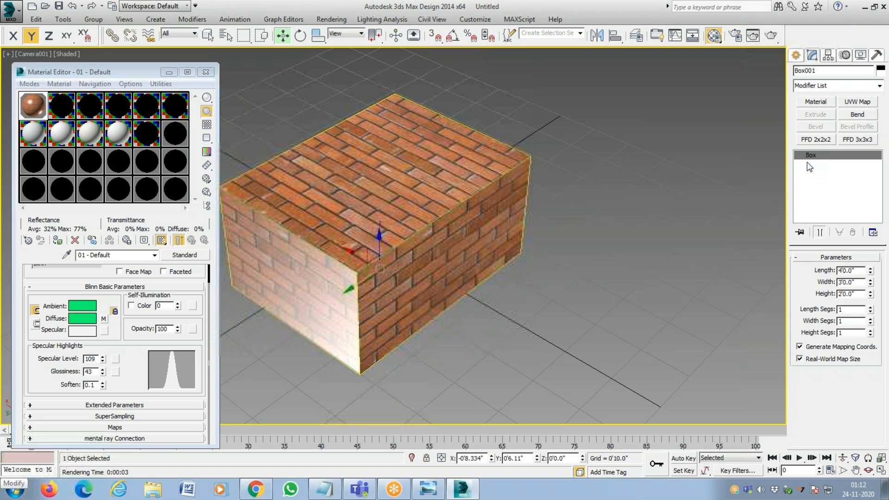
pyautogui.click(879, 85)
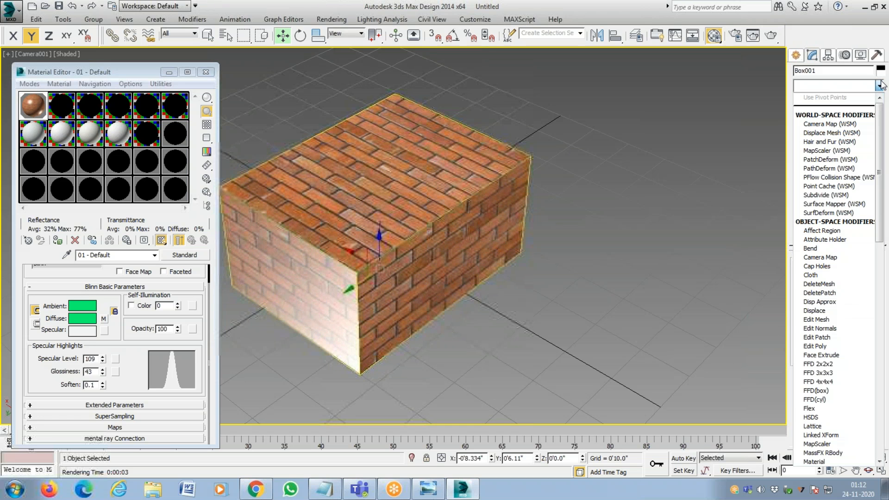
pyautogui.press('u')
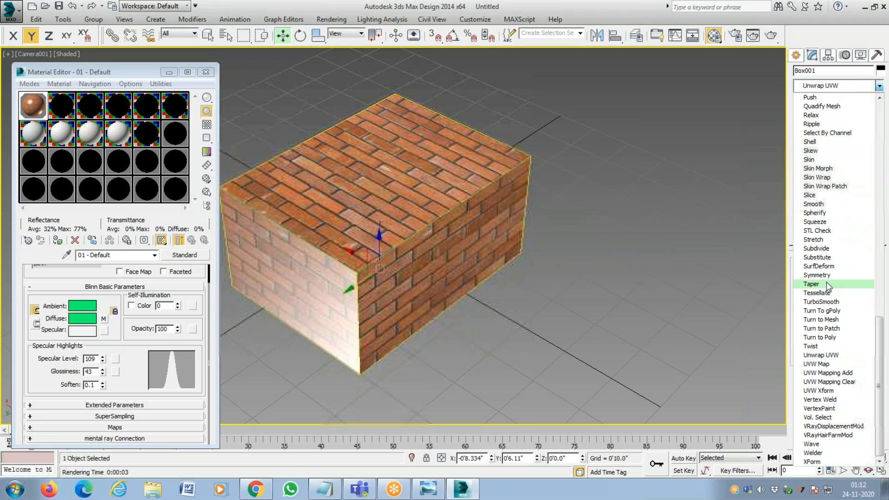
pyautogui.click(820, 364)
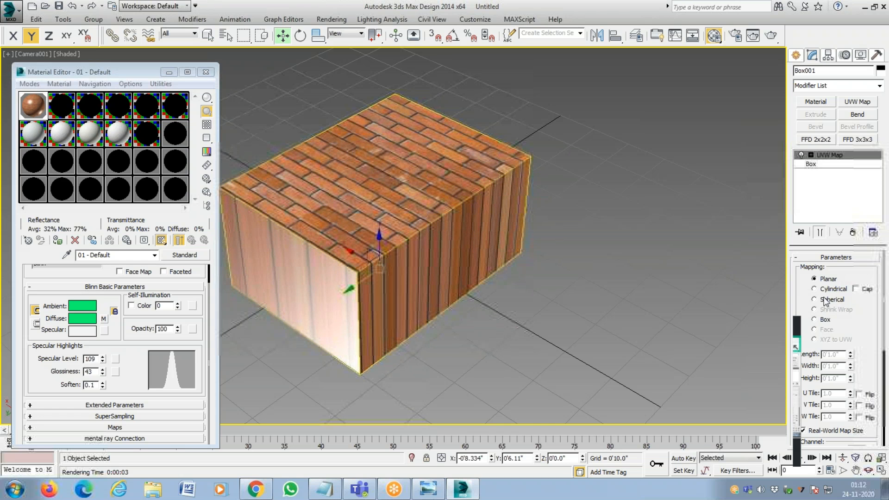
# Set the UVW Map modifier to Box mapping and turn off Real-World Map Size.
pyautogui.click(815, 319)
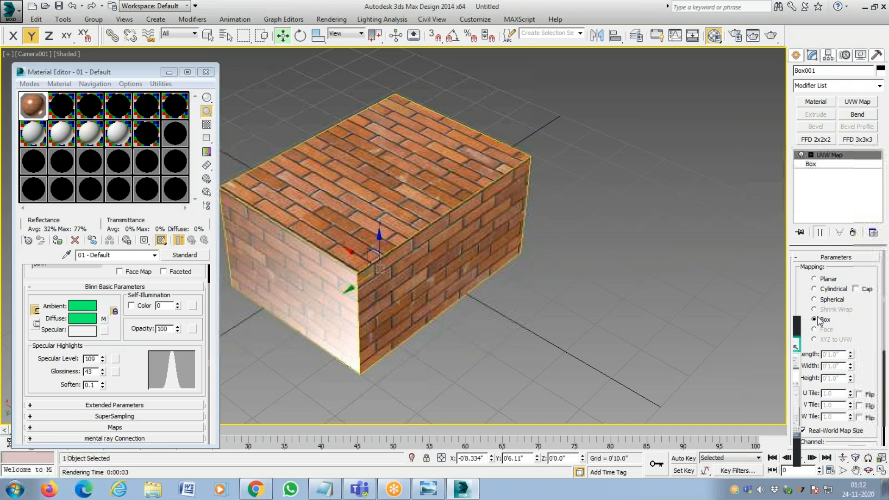
pyautogui.moveTo(877, 324); pyautogui.dragTo(756, 280)
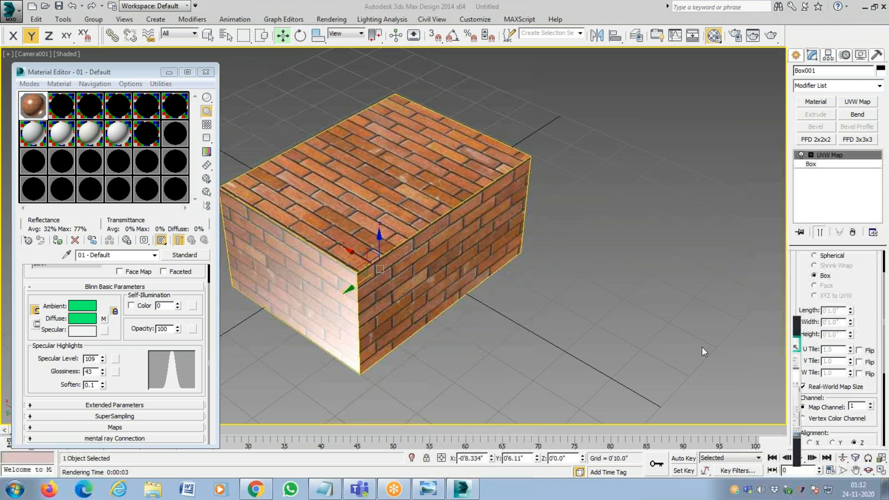
pyautogui.click(803, 388)
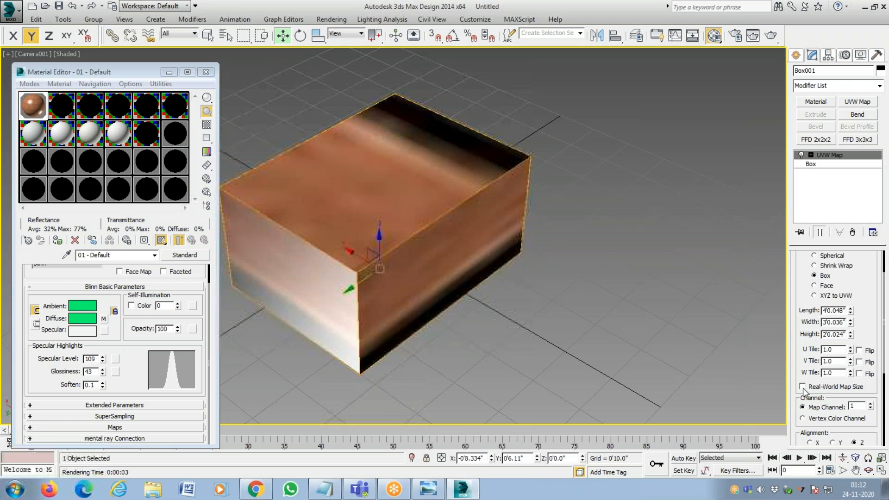
pyautogui.click(803, 387)
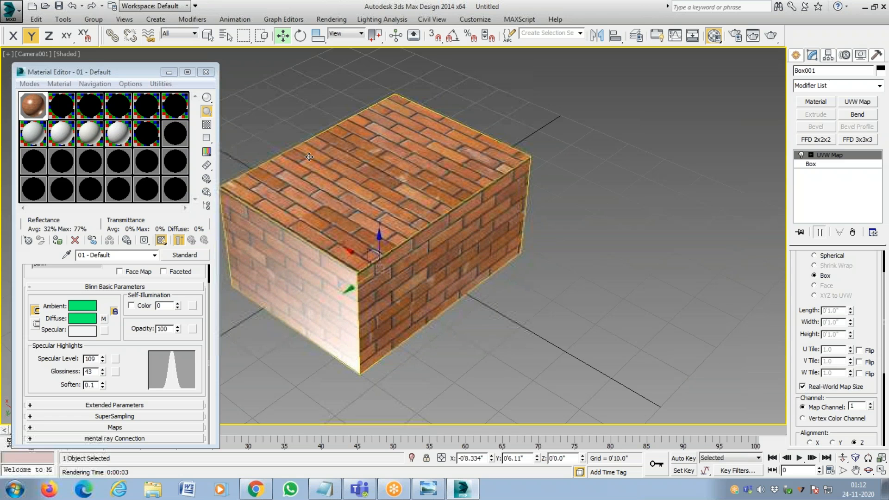
pyautogui.click(823, 392)
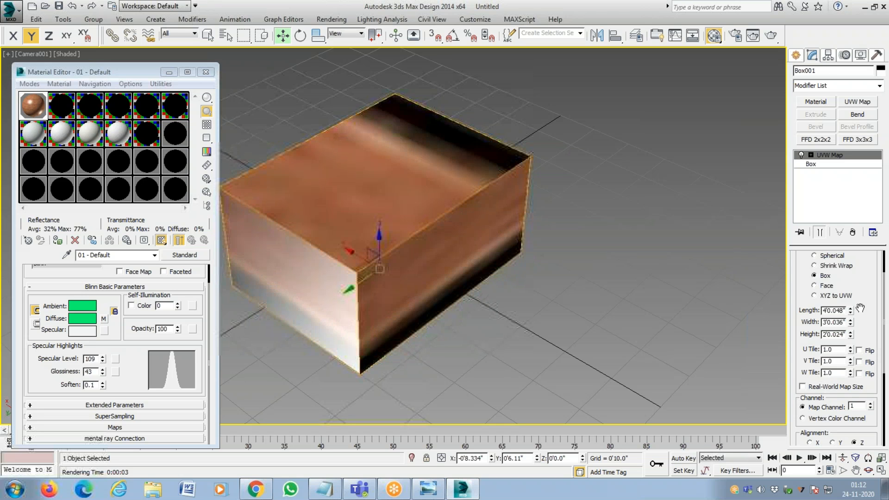
# Try UVW mapping gizmo lengths of 30 and 100 inches.
pyautogui.doubleClick(836, 310)
pyautogui.write('30')
pyautogui.press('Return')
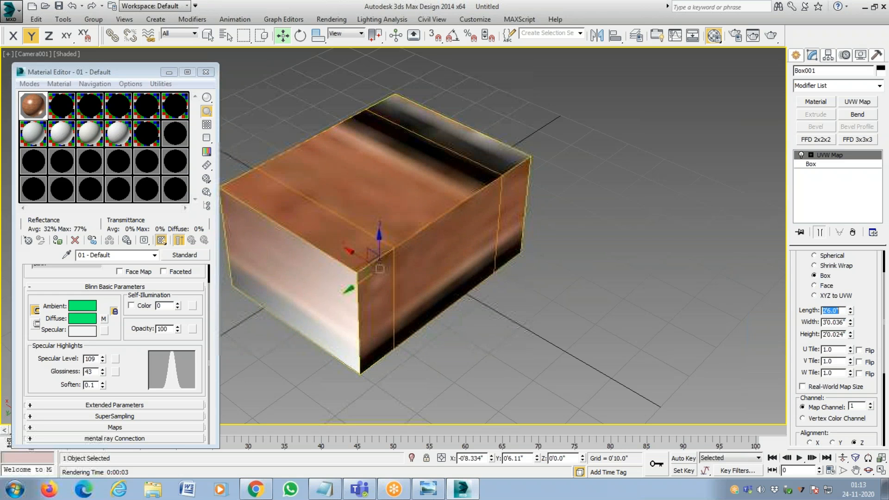
pyautogui.press('BackSpace')
pyautogui.write('100')
pyautogui.press('Return')
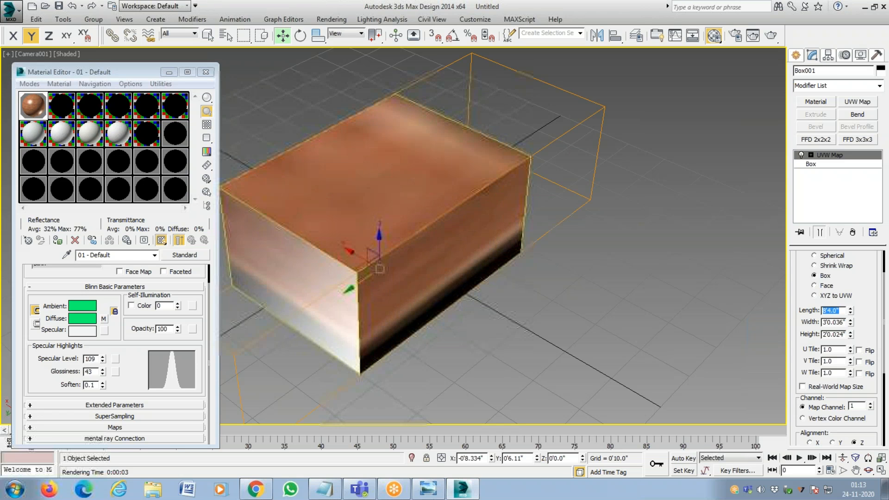
# Try mapping gizmo widths of 100 and 50 inches, and set its height to 5 inches.
pyautogui.press('Tab')
pyautogui.press('Tab')
pyautogui.hotkey('shift', 'Tab')
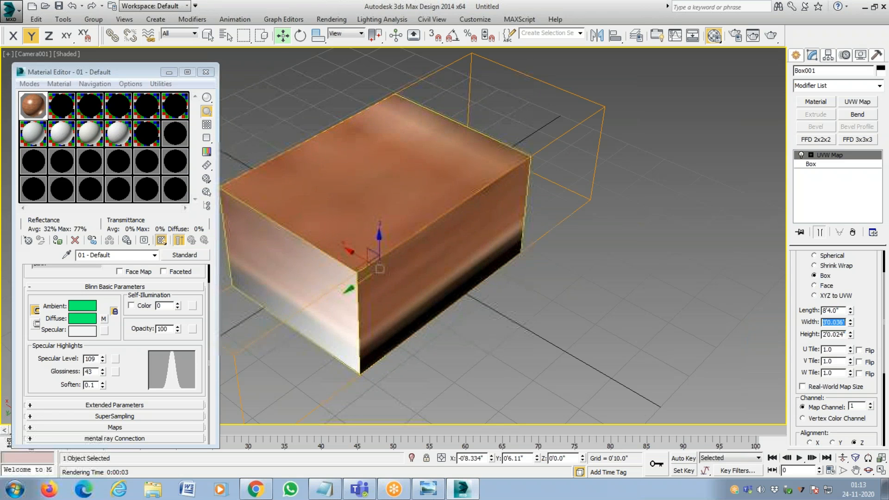
pyautogui.write('100')
pyautogui.press('Return')
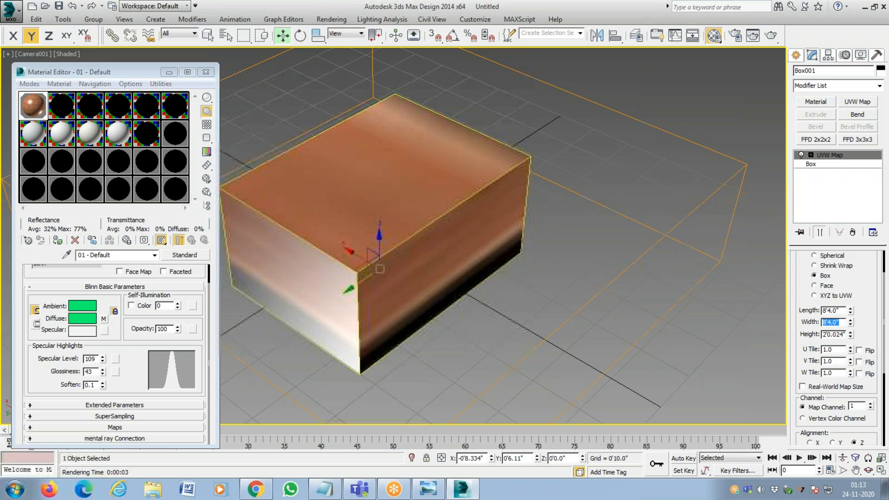
pyautogui.write('50')
pyautogui.press('Return')
pyautogui.press('Tab')
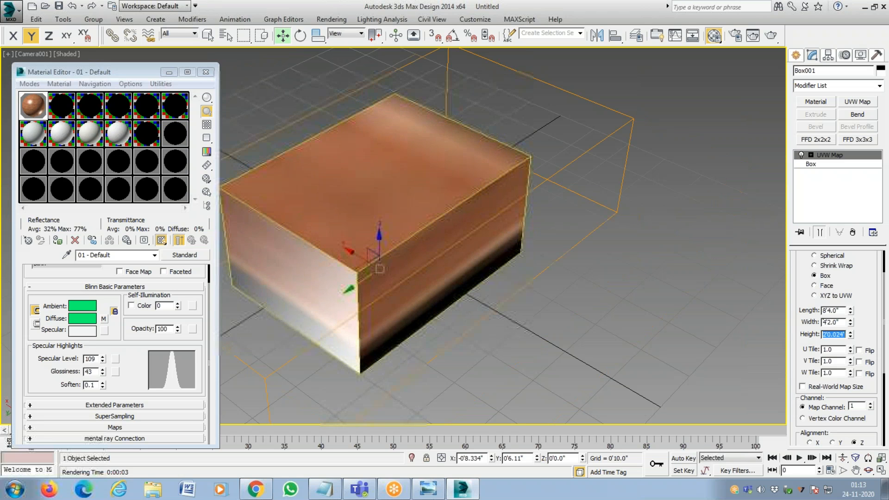
pyautogui.write('5')
pyautogui.press('Return')
pyautogui.press('Tab')
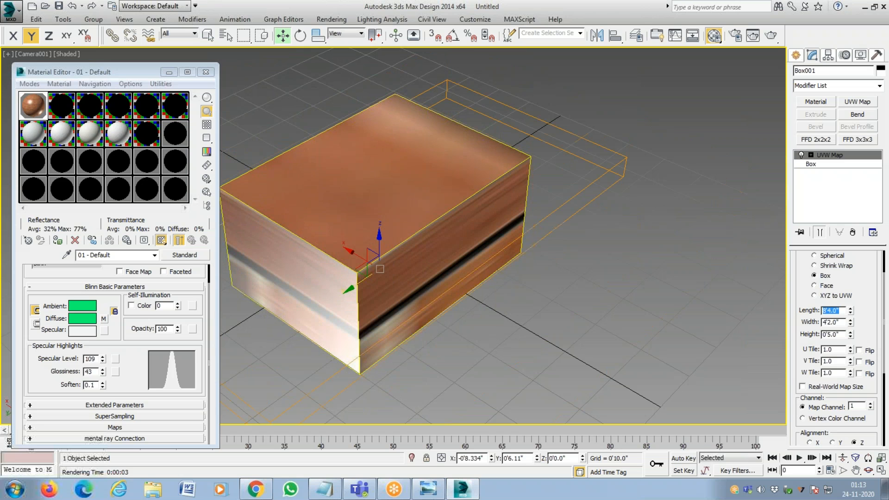
# Set both the length and the height of the mapping gizmo to 50 inches.
pyautogui.write('50')
pyautogui.press('Return')
pyautogui.press('Tab')
pyautogui.press('Tab')
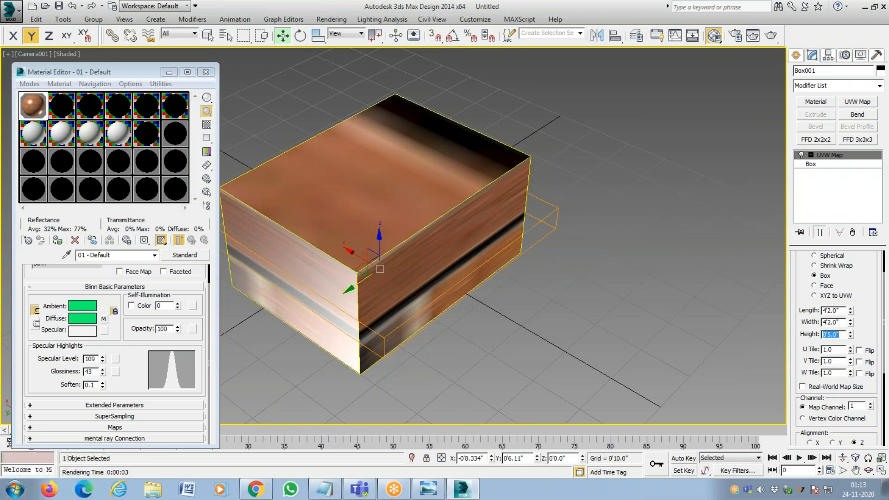
pyautogui.write('50')
pyautogui.press('Return')
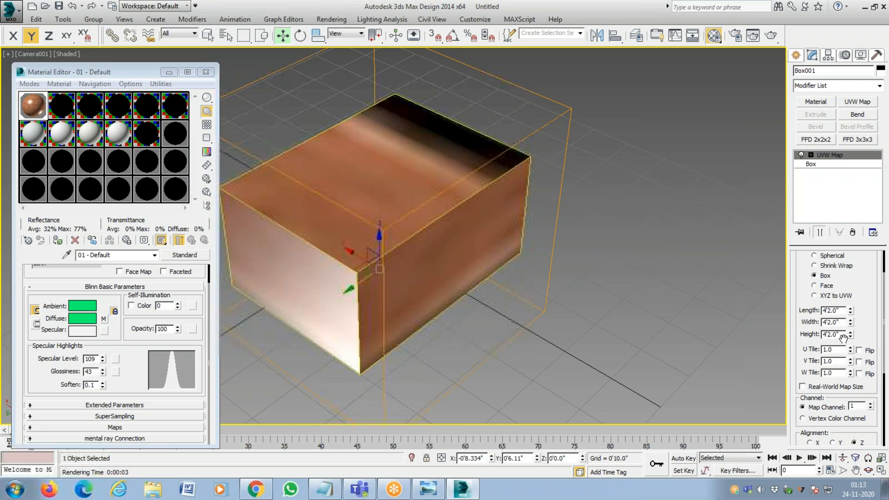
# Adjust the mapping gizmo to about 5'0.5" wide and 2'2.5" high, and fit it back to the box.
pyautogui.moveTo(850, 337); pyautogui.dragTo(853, 310)
pyautogui.scroll(-2, 834, 419)
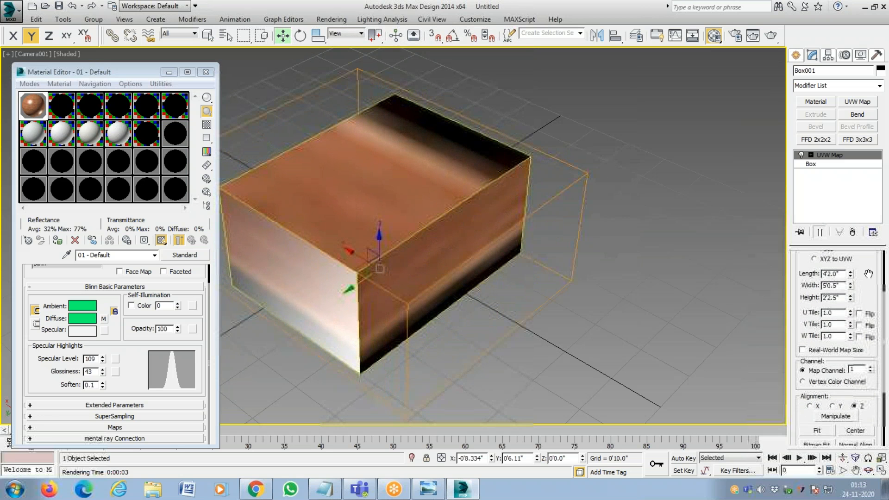
pyautogui.click(818, 431)
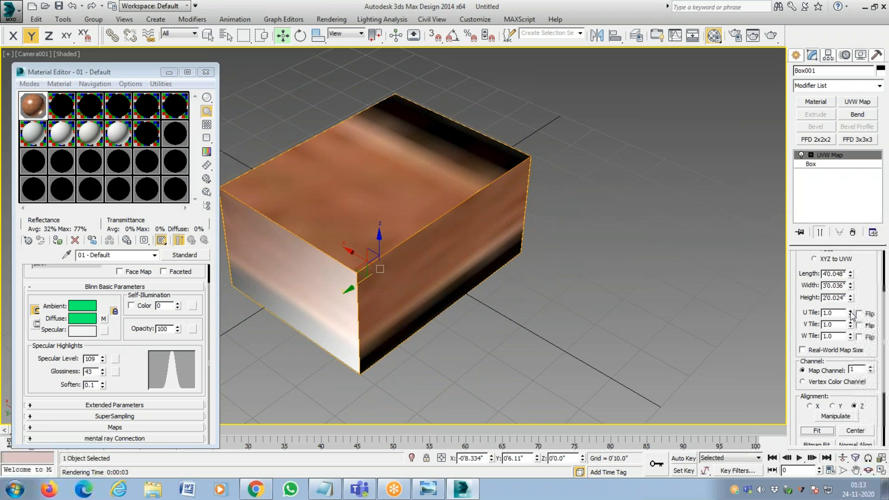
# Try different brick tiling amounts, ending with a U tile of about 19.64 and a V tile of about 22.09.
pyautogui.moveTo(850, 312); pyautogui.dragTo(809, 205)
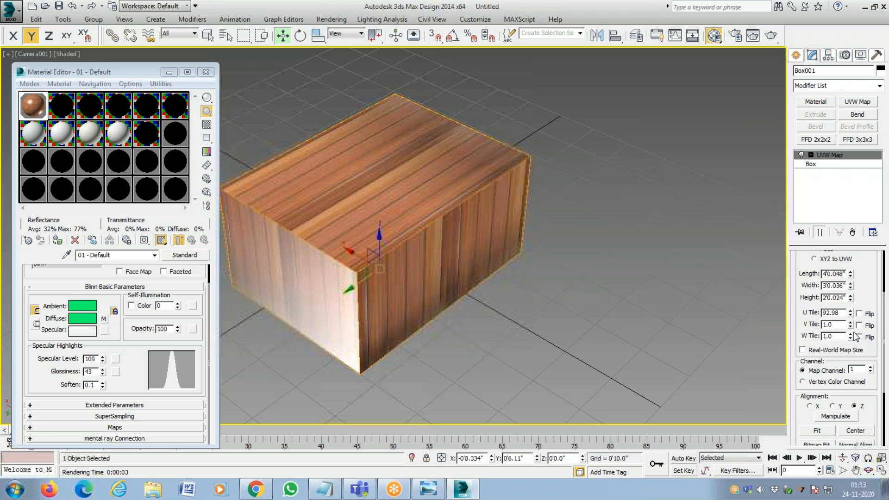
pyautogui.moveTo(850, 324); pyautogui.dragTo(793, 290)
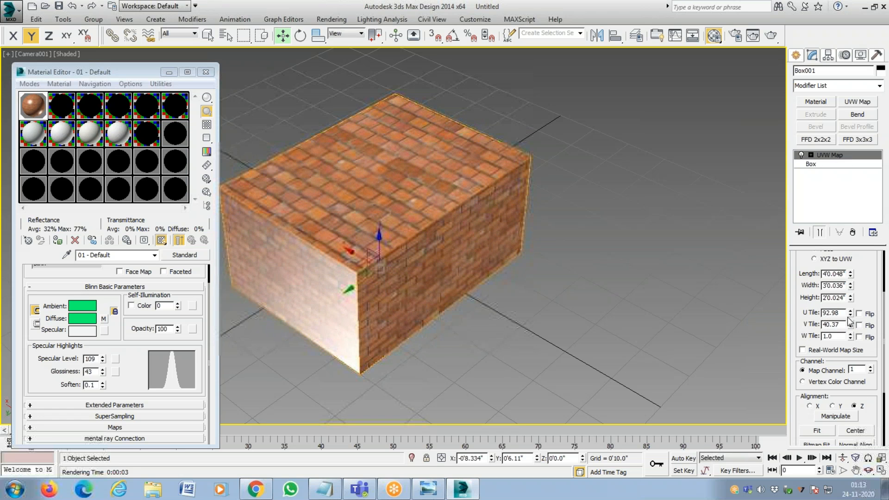
pyautogui.moveTo(850, 320); pyautogui.dragTo(868, 355)
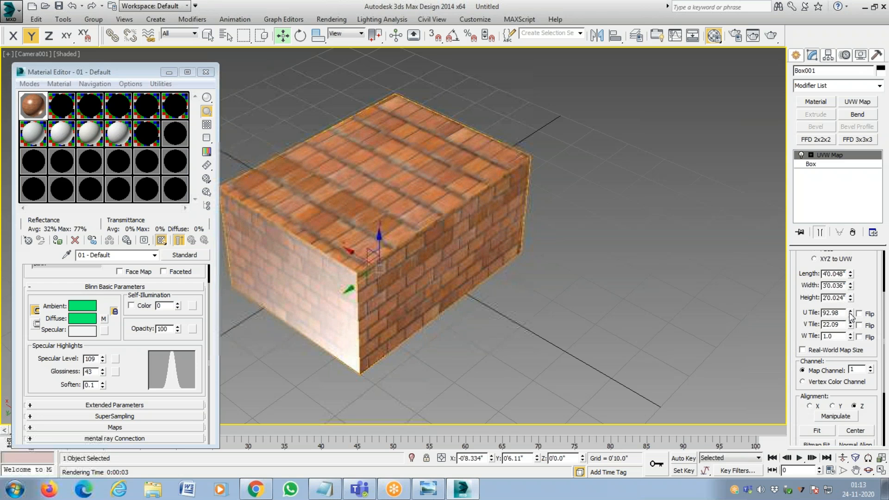
pyautogui.moveTo(852, 318); pyautogui.dragTo(849, 422)
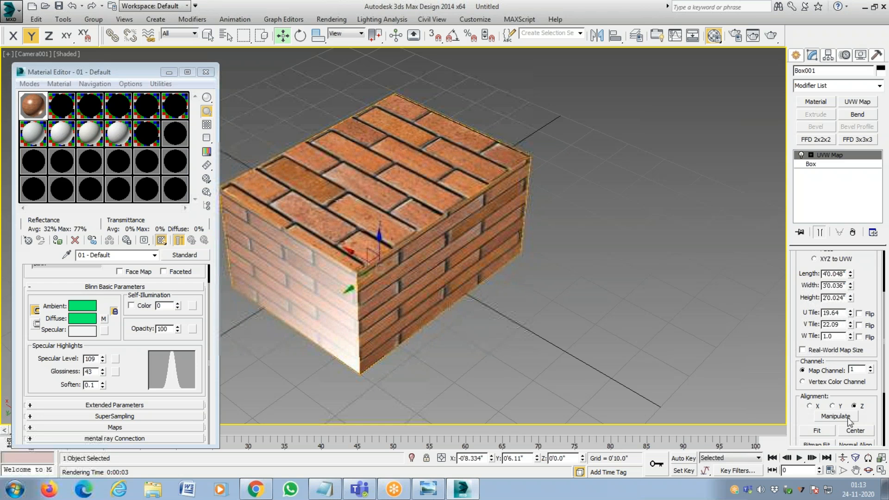
# Vary the V tile further, ending at about 26.62, and raise the W tile to about 1.47.
pyautogui.click(850, 323)
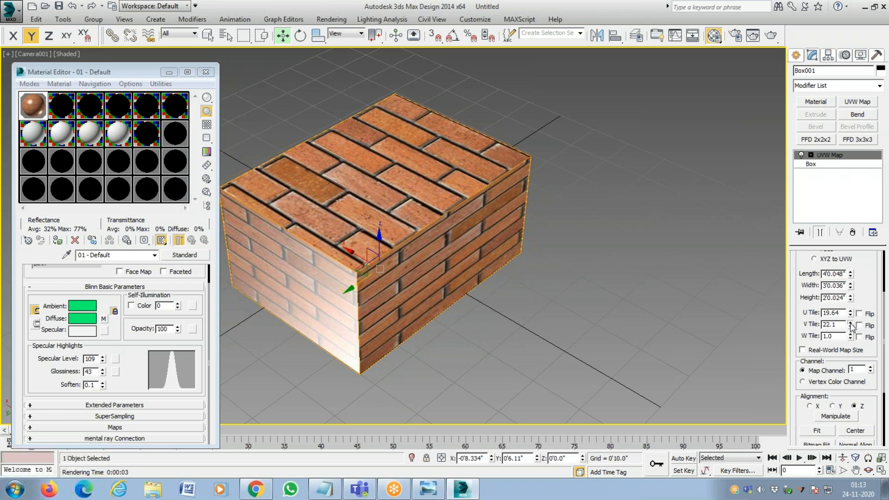
pyautogui.moveTo(851, 324); pyautogui.dragTo(851, 213)
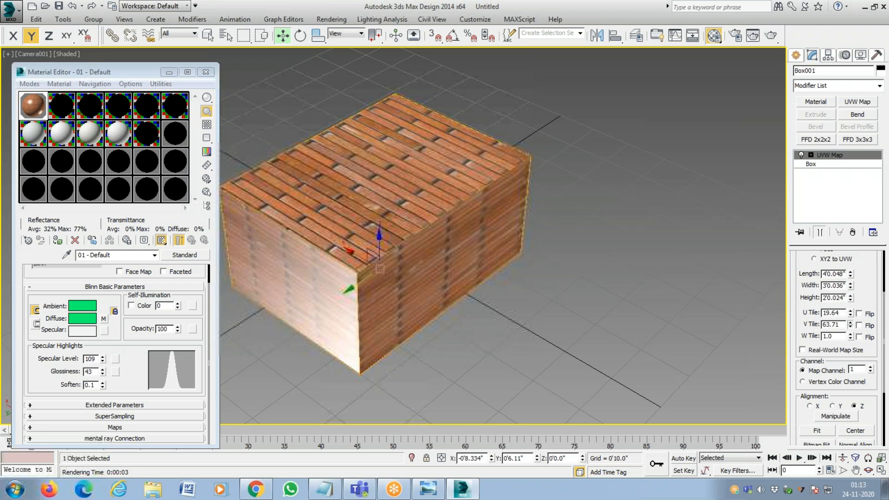
pyautogui.moveTo(857, 495); pyautogui.dragTo(858, 499)
pyautogui.moveTo(851, 335); pyautogui.dragTo(827, 406)
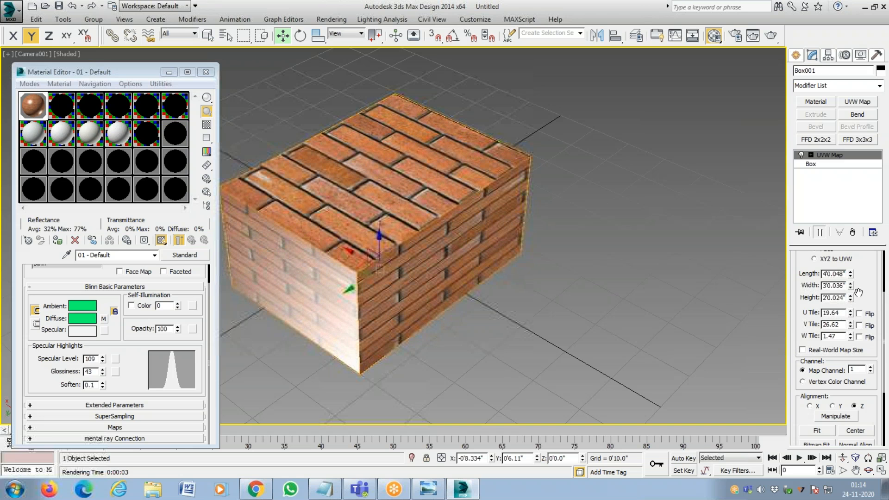
# Toggle Real-World Map Size on and off to compare the brick mapping, leaving it off with the tiling reset.
pyautogui.moveTo(859, 294); pyautogui.dragTo(857, 433)
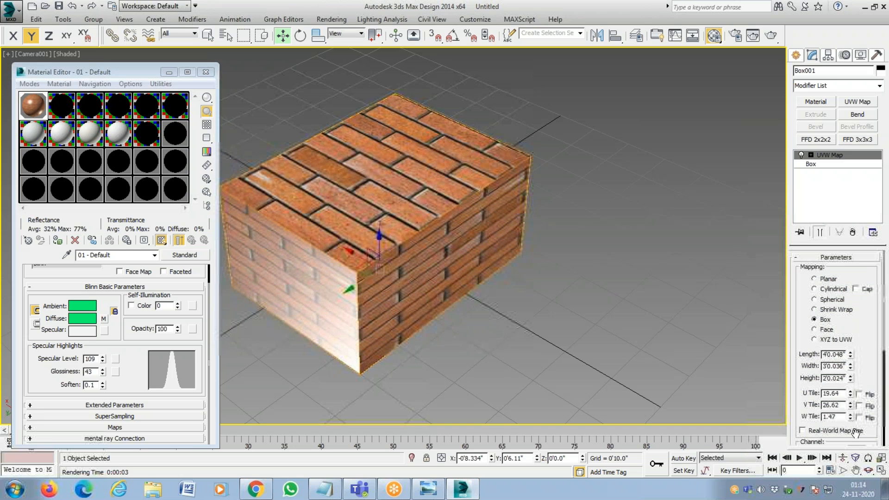
pyautogui.click(855, 430)
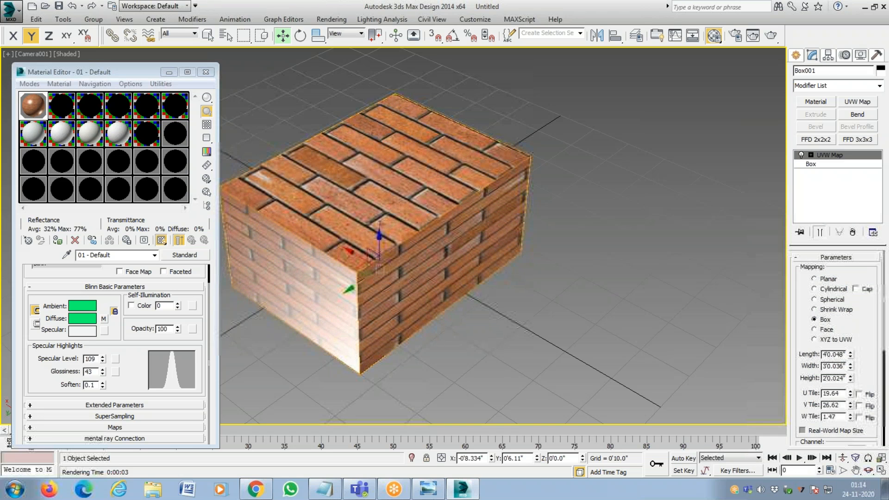
pyautogui.click(837, 432)
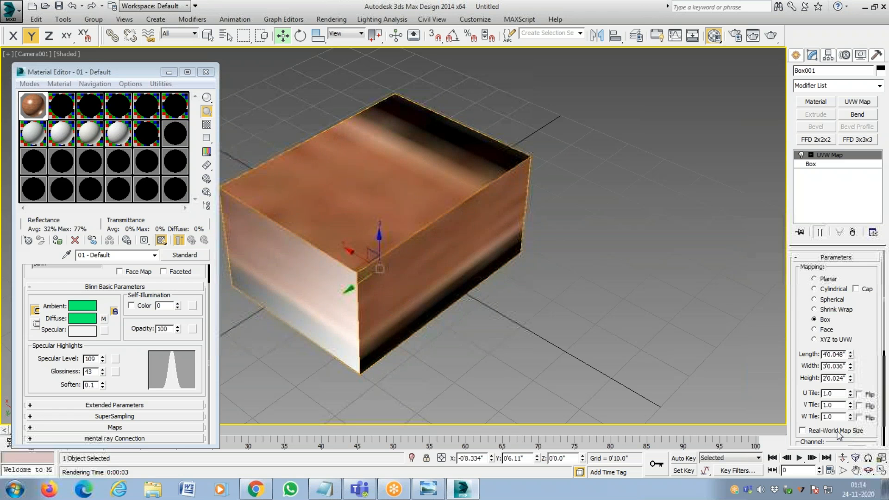
pyautogui.click(838, 433)
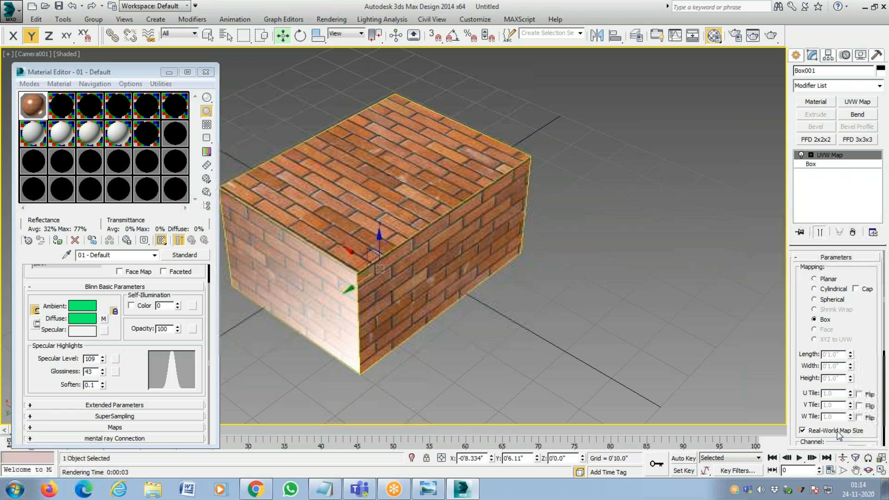
pyautogui.click(839, 433)
pyautogui.click(839, 433)
pyautogui.click(839, 433)
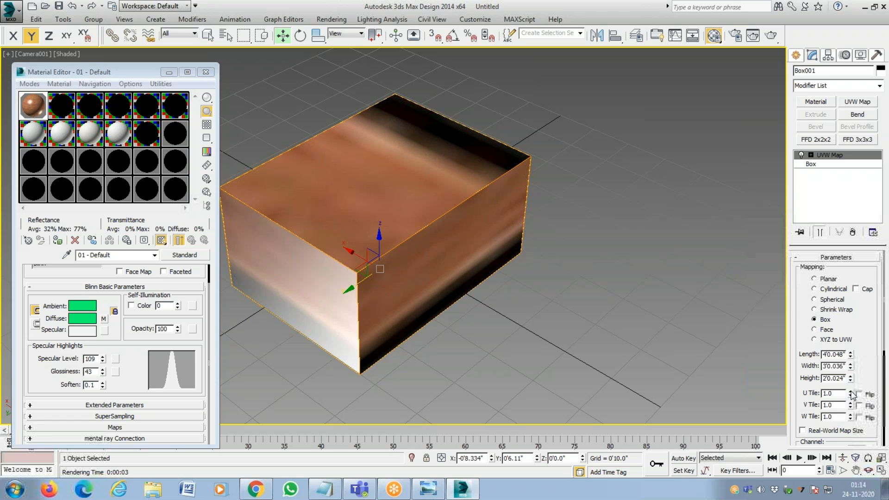
# Try a U tile of 20 for the box mapping, and raise it to 80.
pyautogui.doubleClick(832, 393)
pyautogui.write('20')
pyautogui.press('Return')
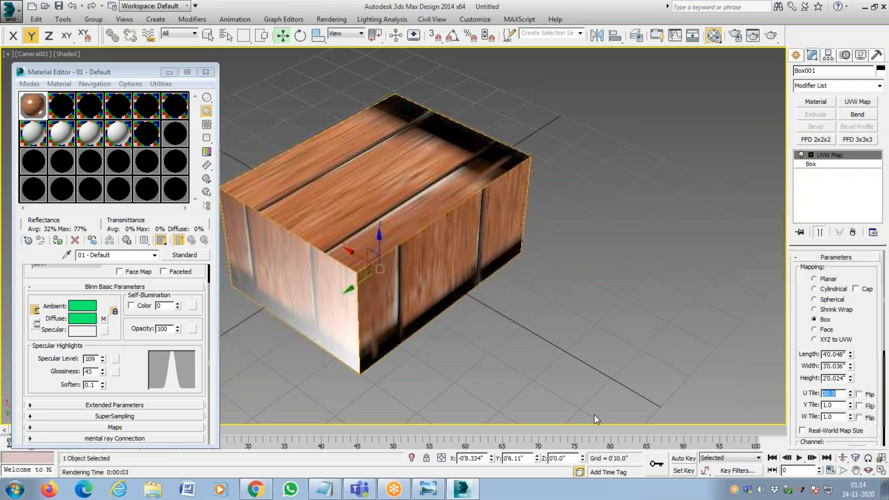
pyautogui.write('30')
pyautogui.press('Return')
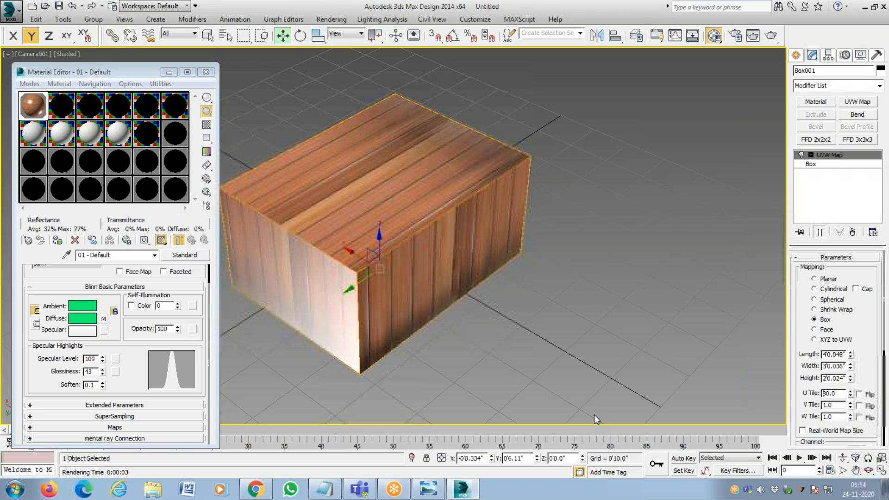
# Try a V tile of 80 for the box mapping, and lower it to 50.
pyautogui.write('80')
pyautogui.press('Return')
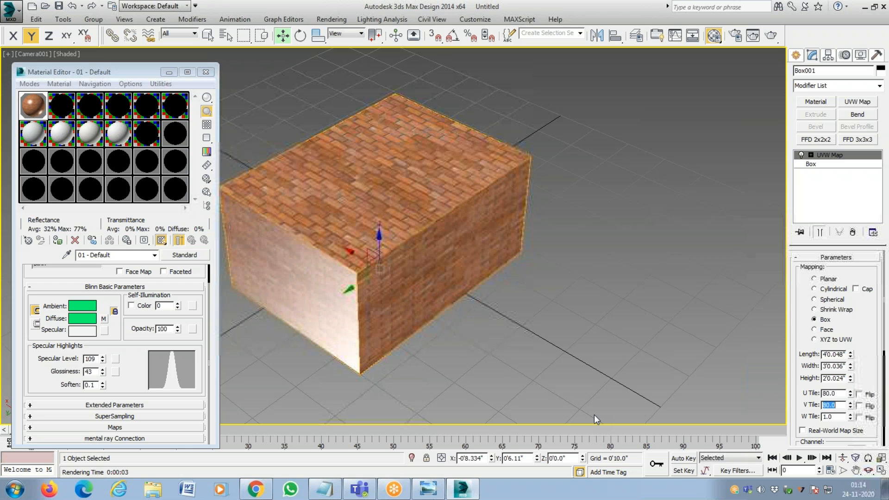
pyautogui.write('50')
pyautogui.press('Return')
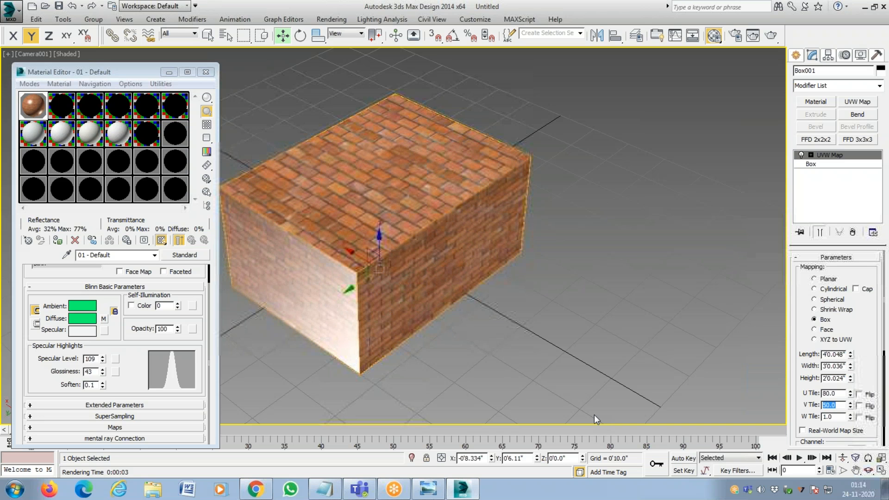
# Render the camera view of the brick box and inspect the rendered texture up close.
pyautogui.click(331, 19)
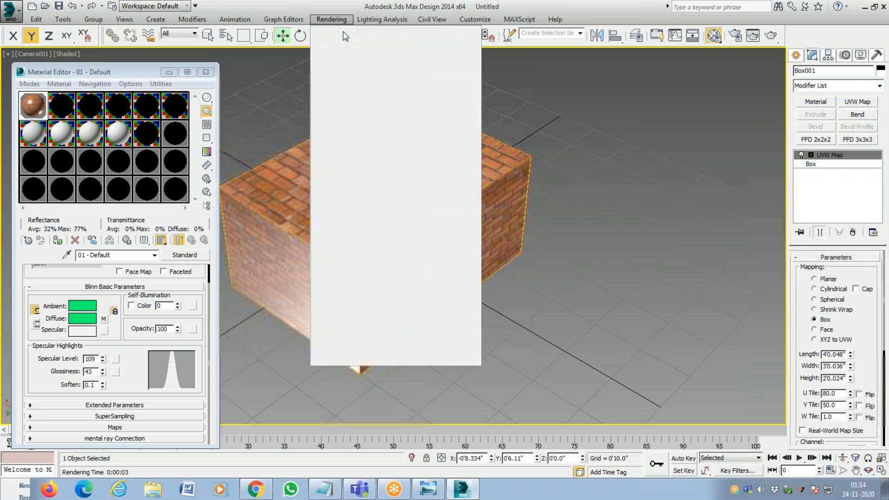
pyautogui.click(341, 35)
pyautogui.click(418, 259)
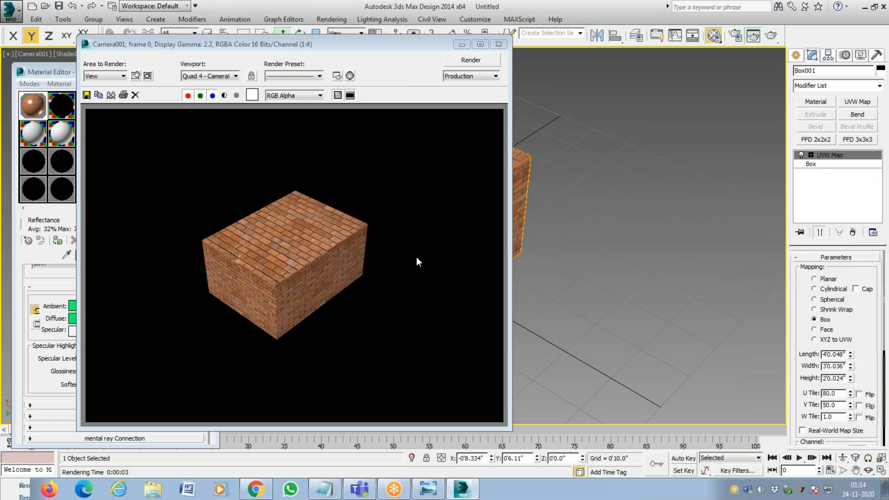
pyautogui.click(337, 250)
pyautogui.scroll(2, 336, 249)
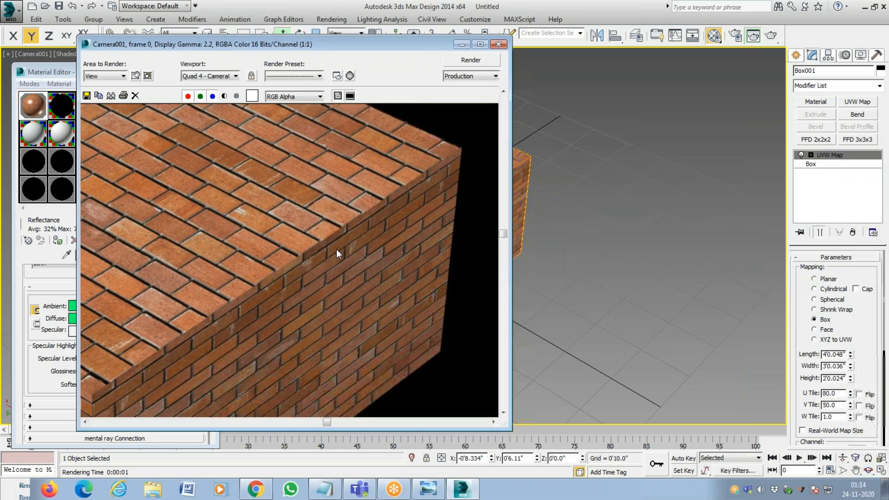
pyautogui.scroll(-1, 337, 249)
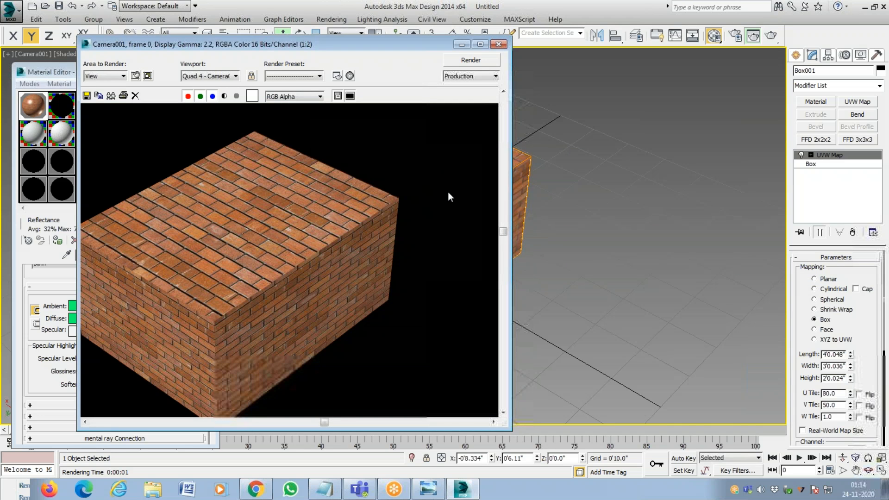
# Close the rendered image and toggle Real-World Map Size on and off to reset the box mapping's tiling.
pyautogui.click(498, 45)
pyautogui.click(802, 430)
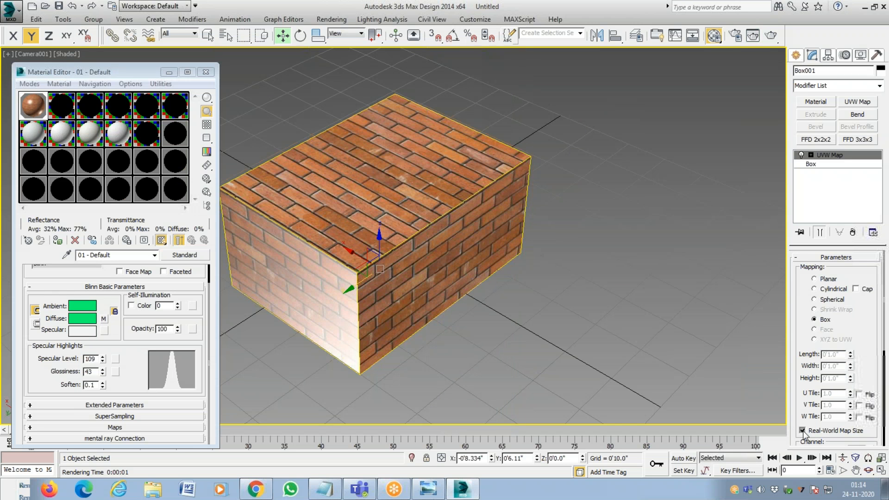
pyautogui.click(802, 430)
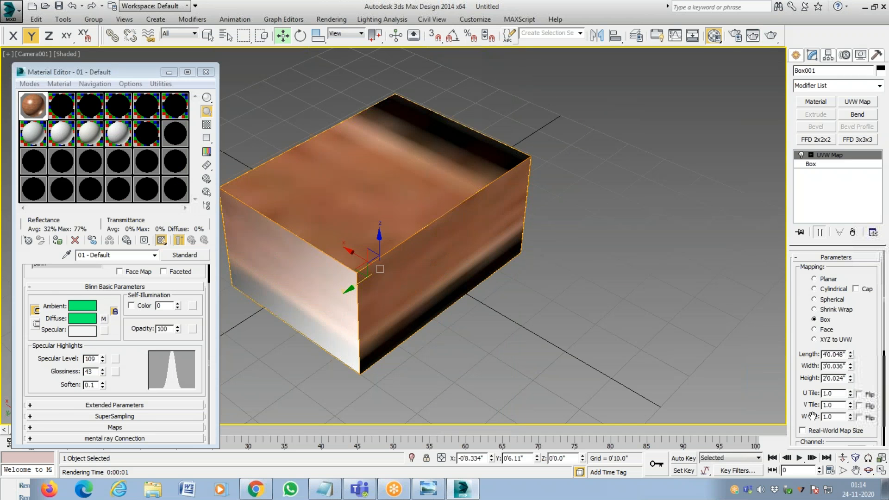
# Set both the U tile and V tile of the box mapping to 30.
pyautogui.doubleClick(839, 393)
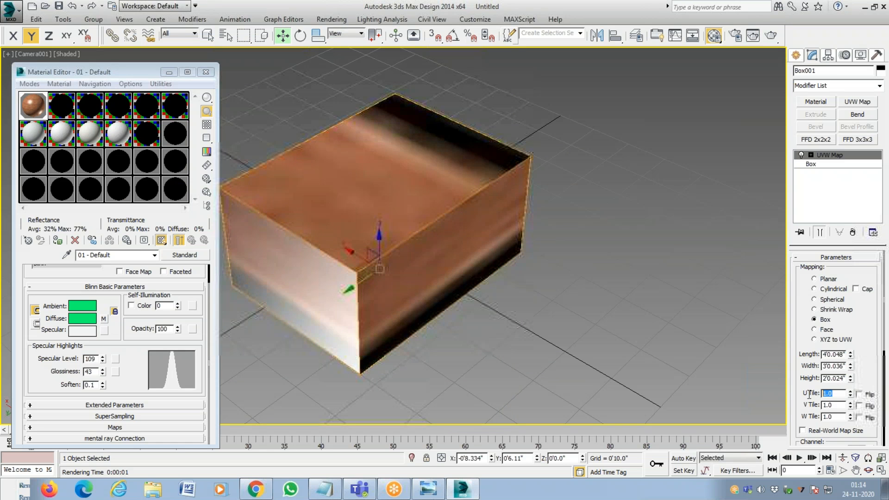
pyautogui.write('30')
pyautogui.press('Return')
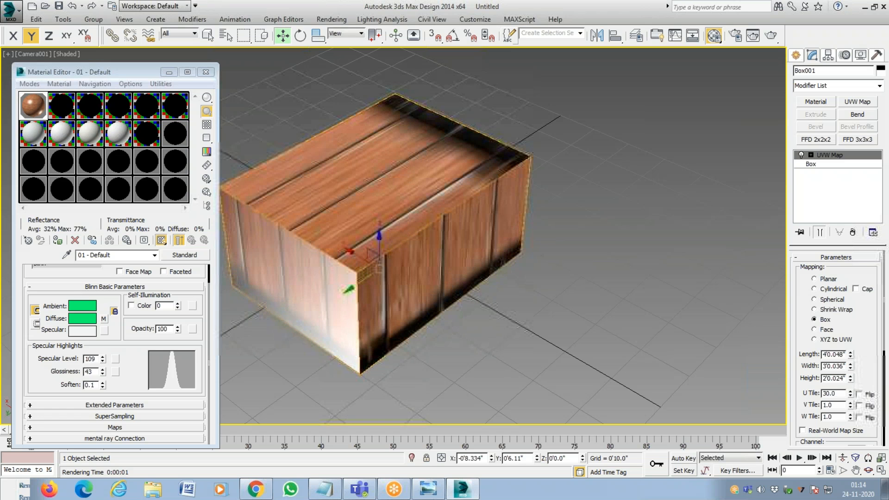
pyautogui.press('Tab')
pyautogui.write('30')
pyautogui.press('Return')
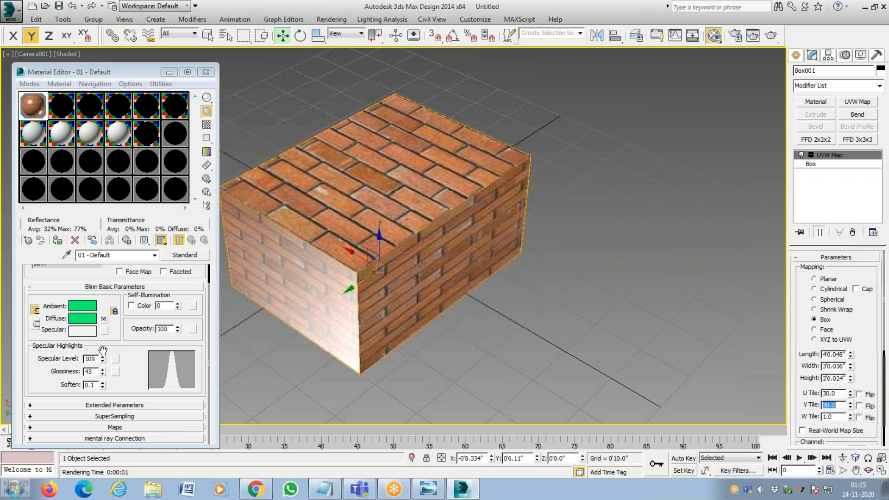
# Look through the brick material's Maps, Extended Parameters and SuperSampling settings, collapsing each rollout again.
pyautogui.click(138, 425)
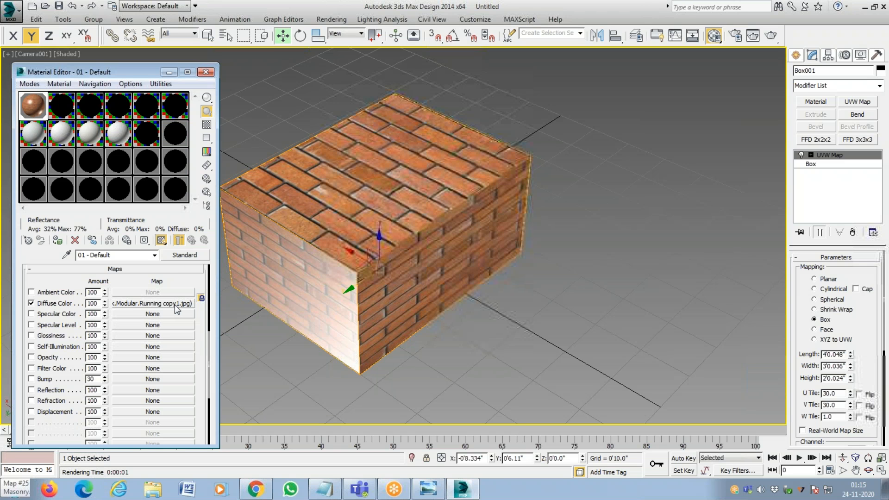
pyautogui.click(170, 271)
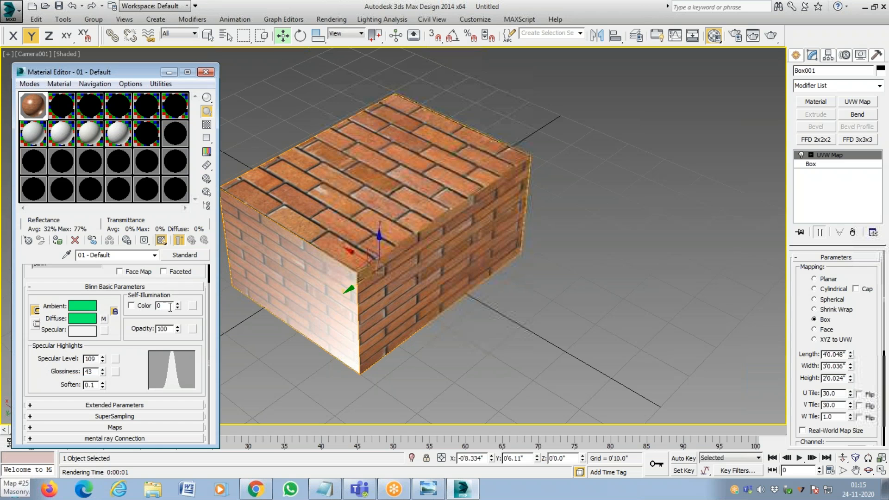
pyautogui.moveTo(197, 298); pyautogui.dragTo(192, 360)
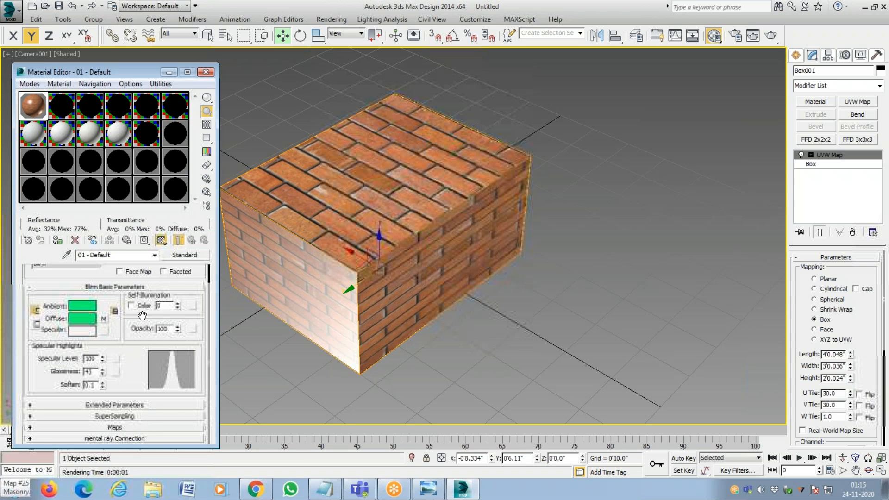
pyautogui.moveTo(142, 316); pyautogui.dragTo(134, 415)
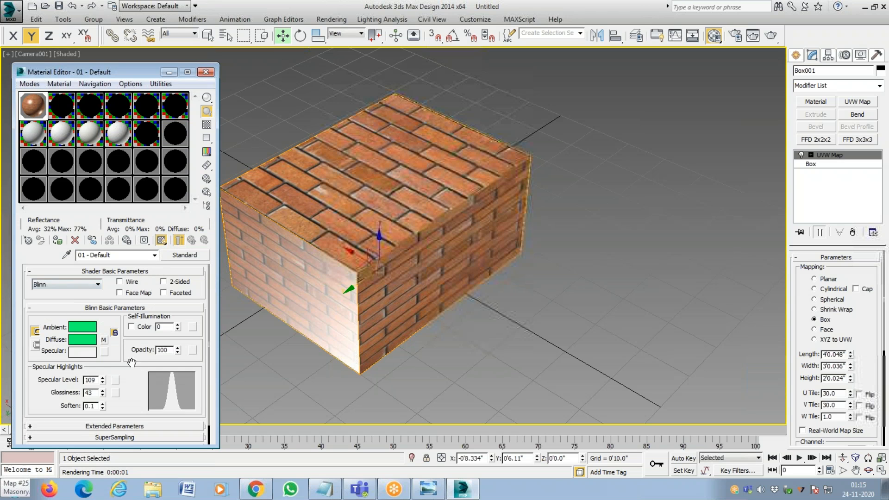
pyautogui.moveTo(131, 366); pyautogui.dragTo(149, 297)
pyautogui.click(139, 406)
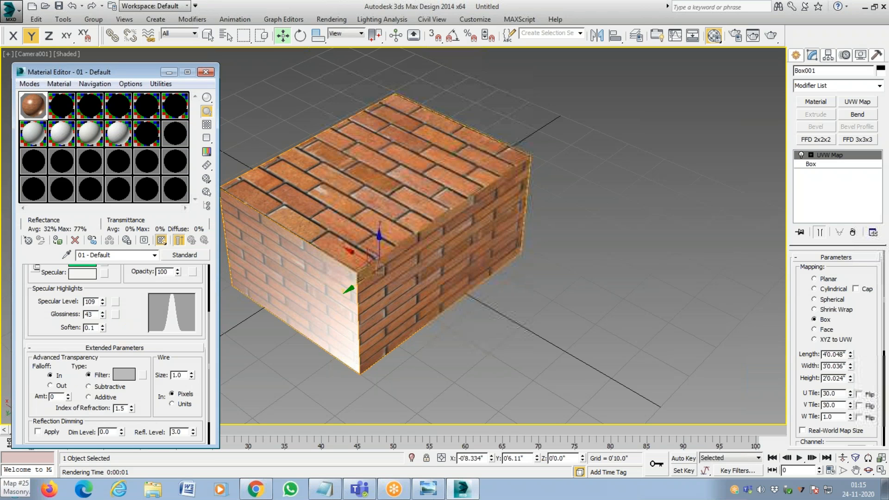
pyautogui.click(137, 348)
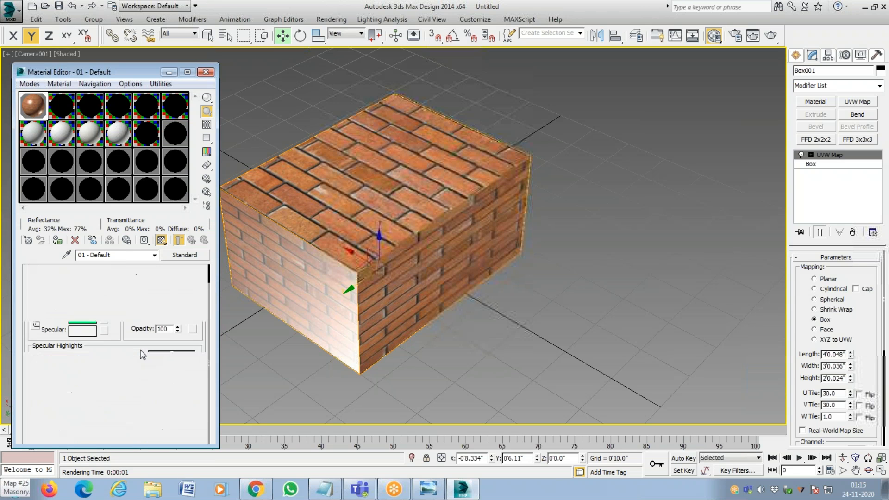
pyautogui.click(129, 415)
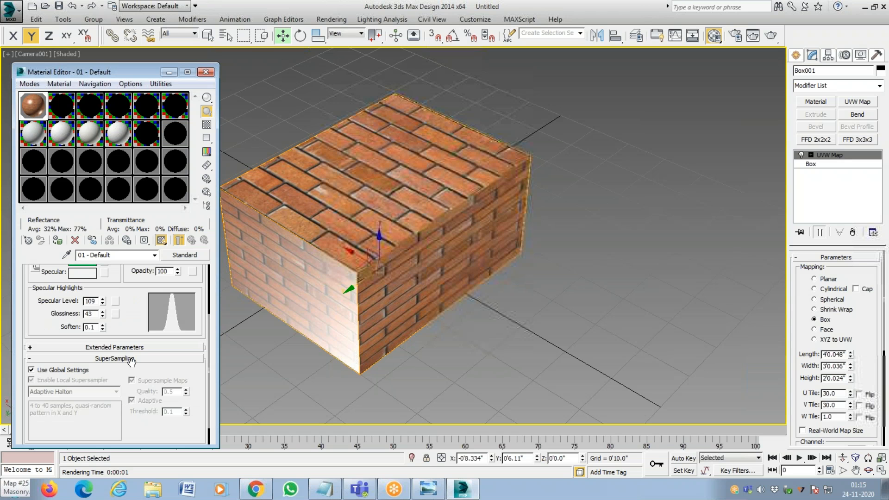
pyautogui.click(132, 359)
pyautogui.scroll(3, 128, 386)
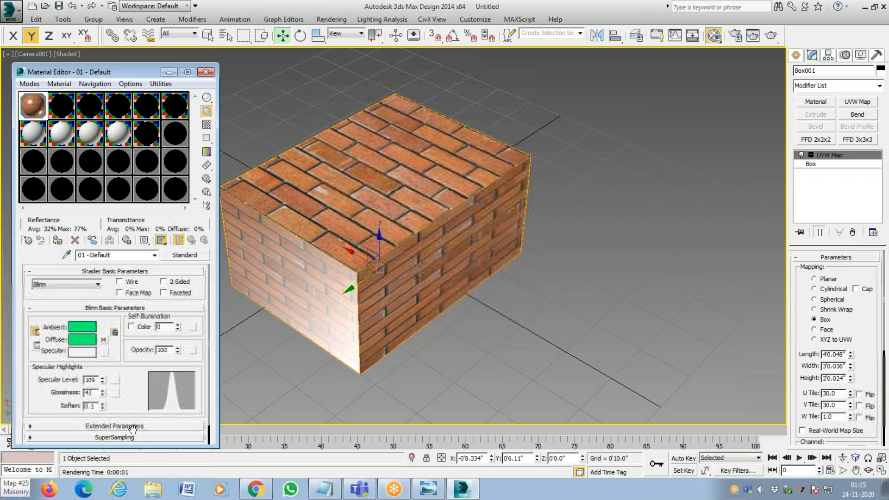
# Reorder the material rollouts, placing Extended Parameters above Blinn Basic Parameters and moving Blinn Basic Parameters above Shader Basic Parameters.
pyautogui.moveTo(137, 427); pyautogui.dragTo(133, 323)
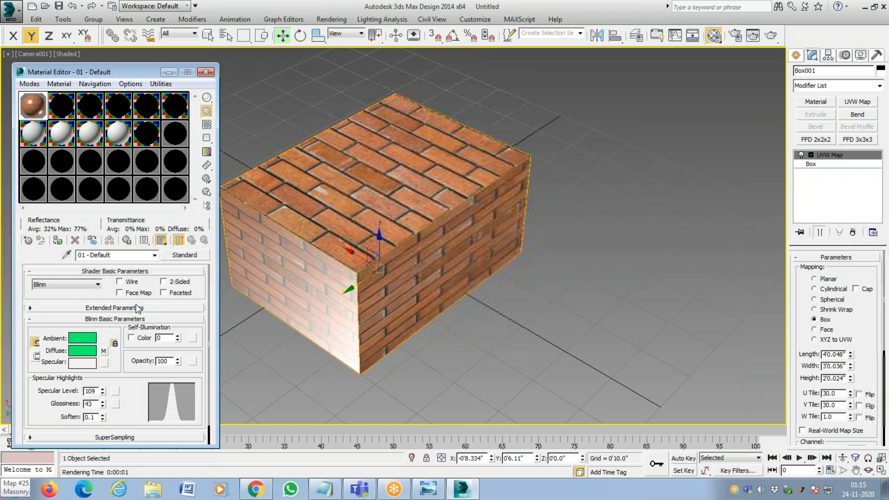
pyautogui.click(168, 273)
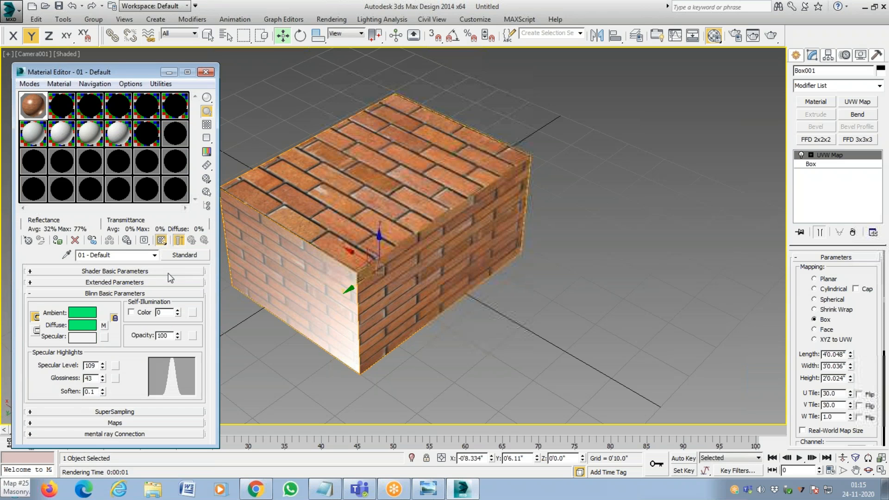
pyautogui.click(168, 274)
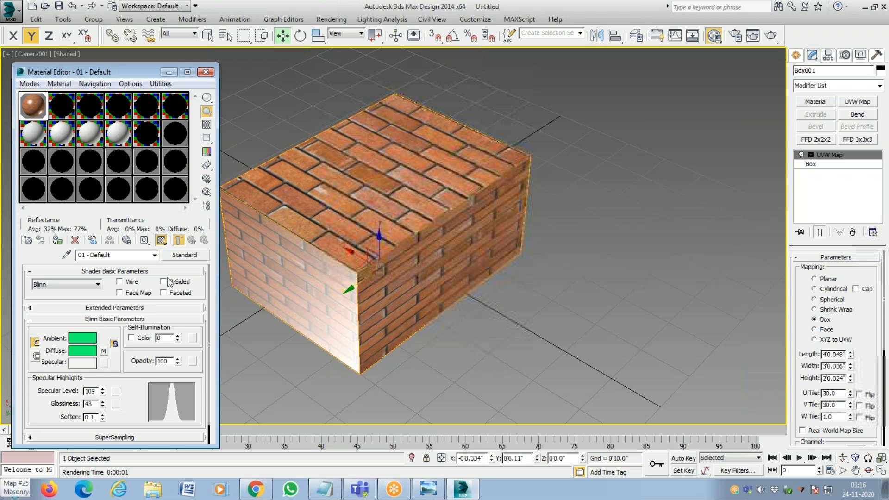
pyautogui.click(159, 309)
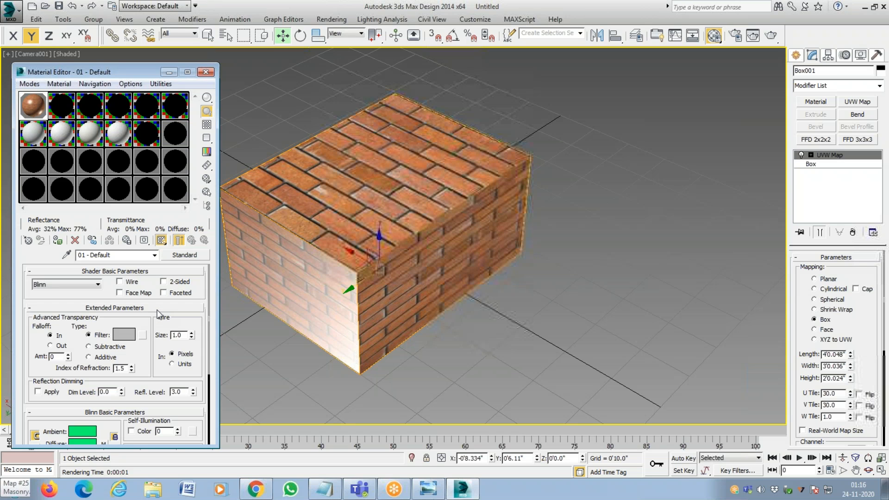
pyautogui.click(159, 308)
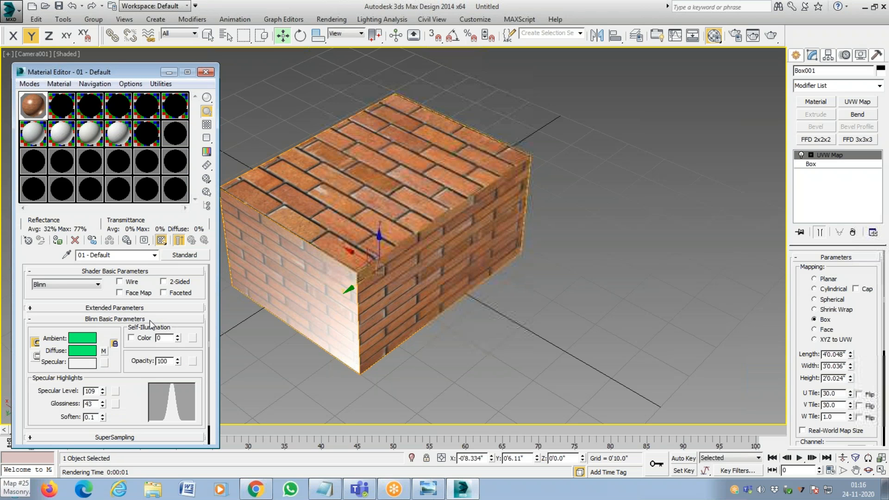
pyautogui.moveTo(149, 321); pyautogui.dragTo(149, 288)
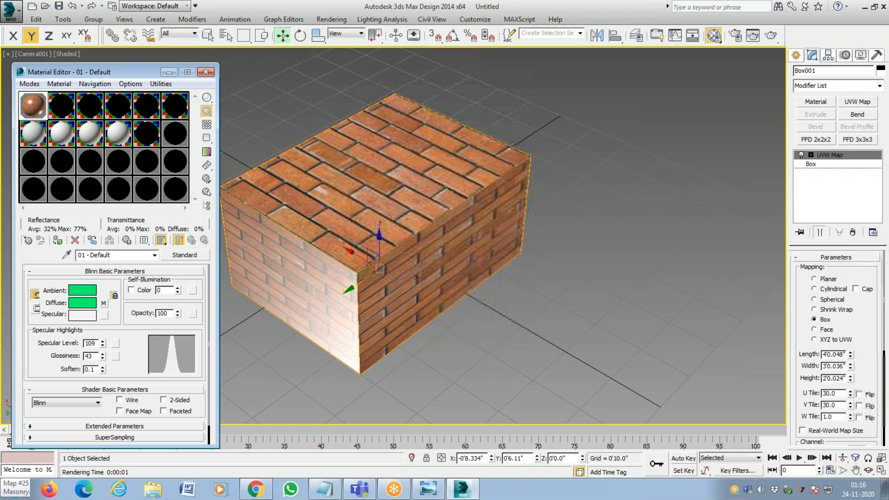
# View the material's Maps rollout, and collapse the Blinn Basic Parameters, Shader Basic Parameters and Maps rollouts.
pyautogui.scroll(-1, 132, 370)
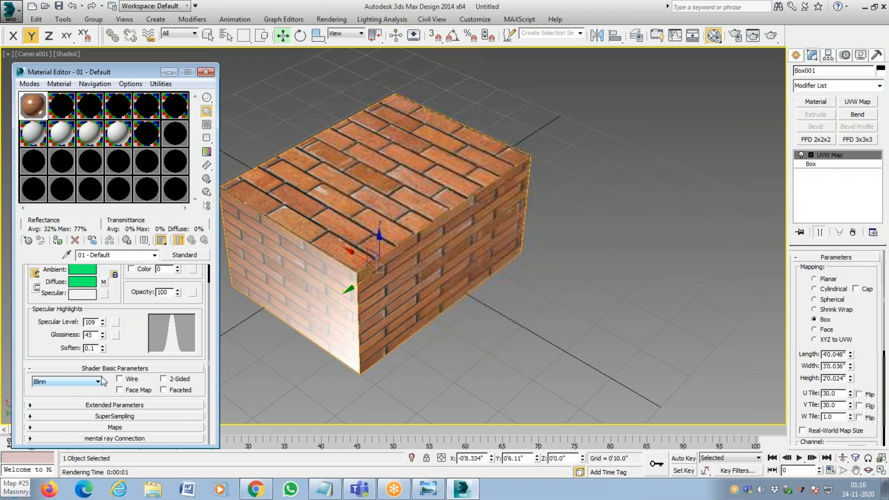
pyautogui.click(132, 428)
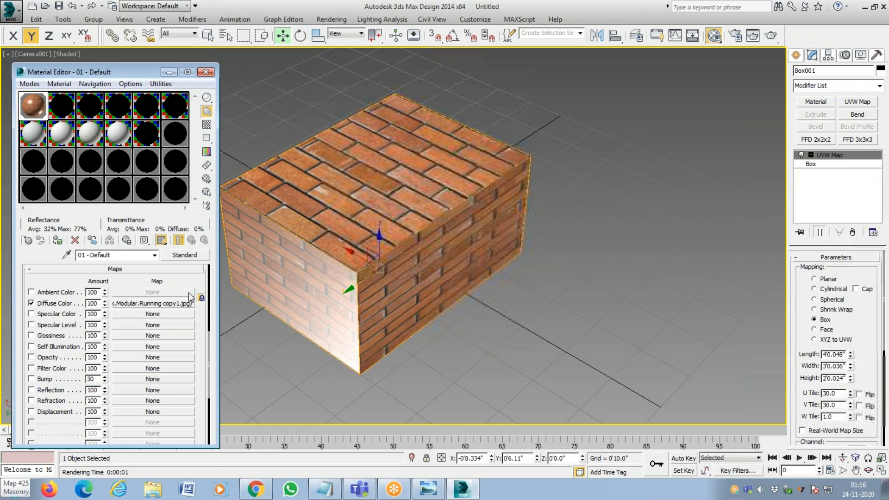
pyautogui.moveTo(184, 287); pyautogui.dragTo(176, 465)
pyautogui.click(136, 278)
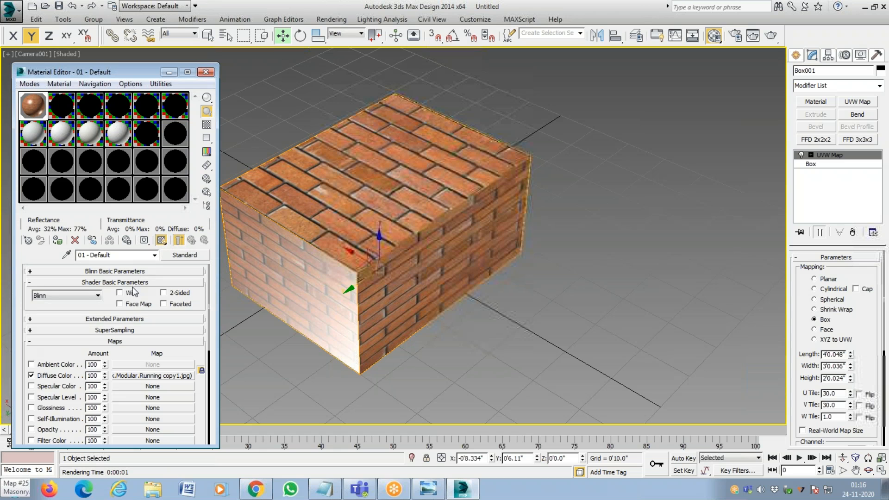
pyautogui.click(134, 283)
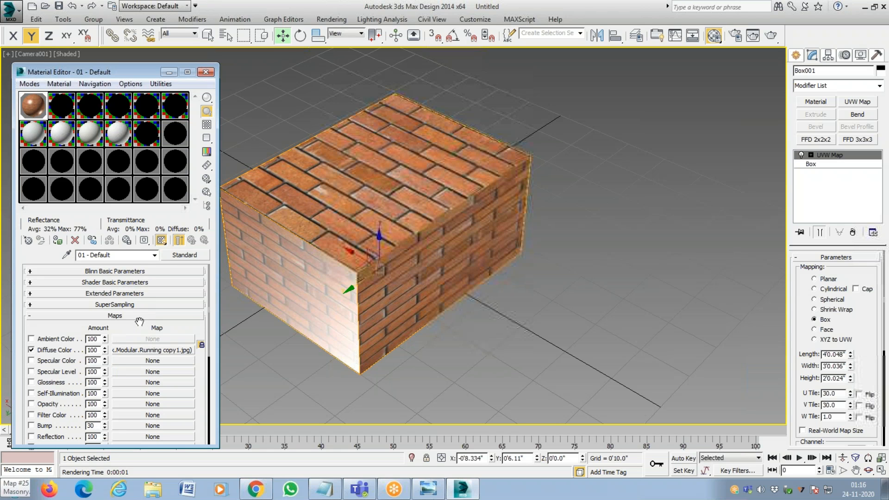
pyautogui.click(169, 315)
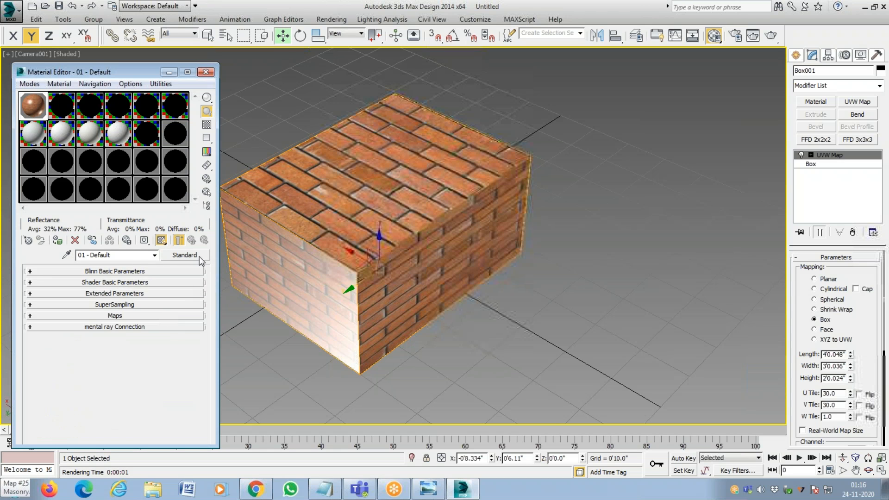
# Expand the brick material's Maps rollout to show its map channels.
pyautogui.click(571, 3)
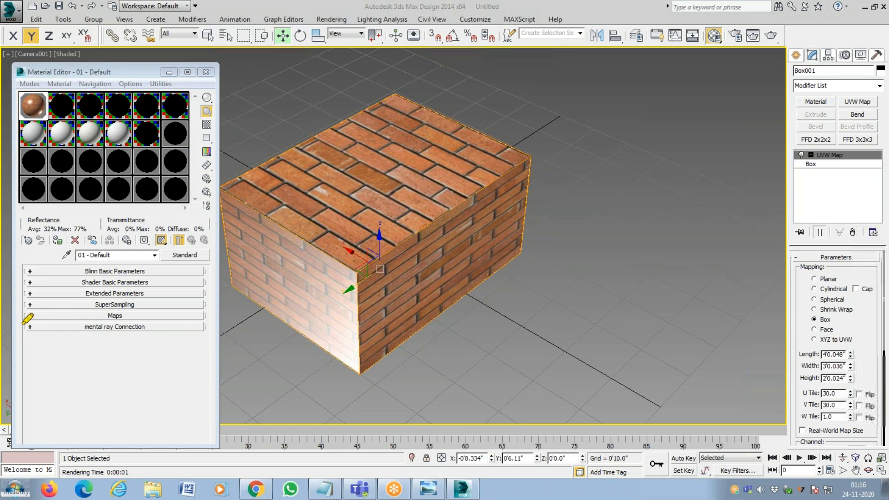
pyautogui.moveTo(42, 316); pyautogui.dragTo(210, 309)
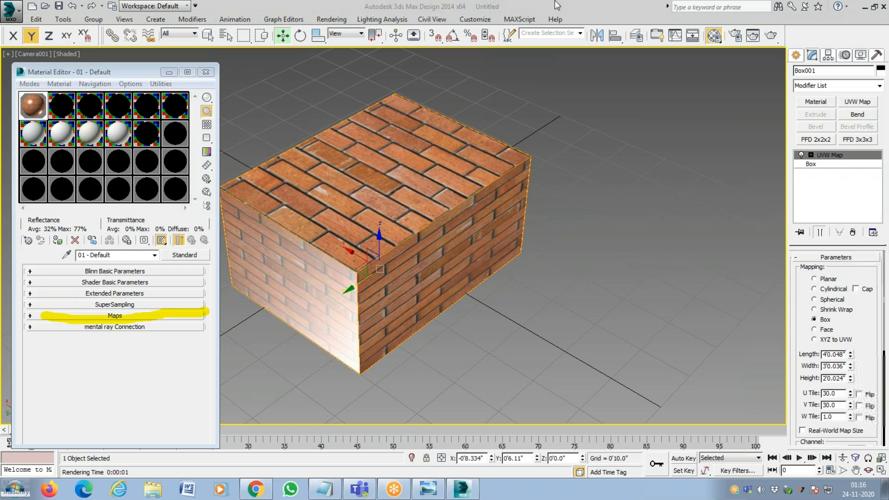
pyautogui.click(63, 316)
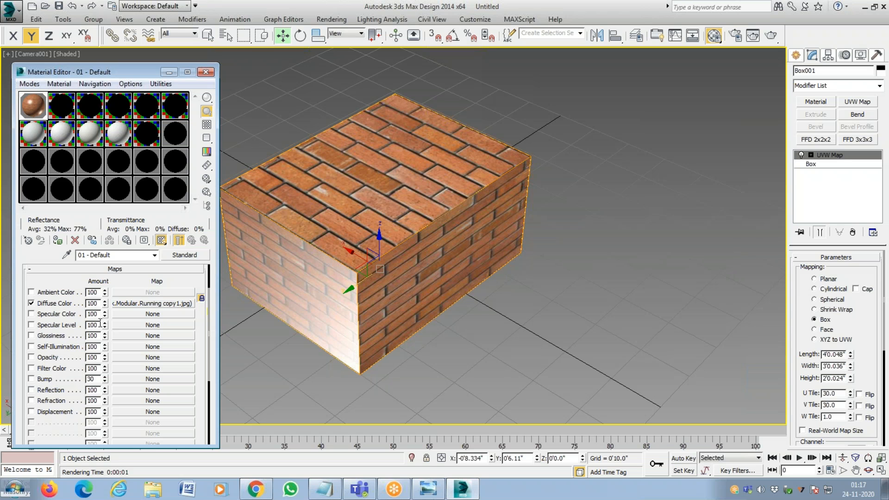
# Render the camera view with the 30 by 30 brick tiling, inspect the bricks up close, and close the rendered image.
pyautogui.click(341, 20)
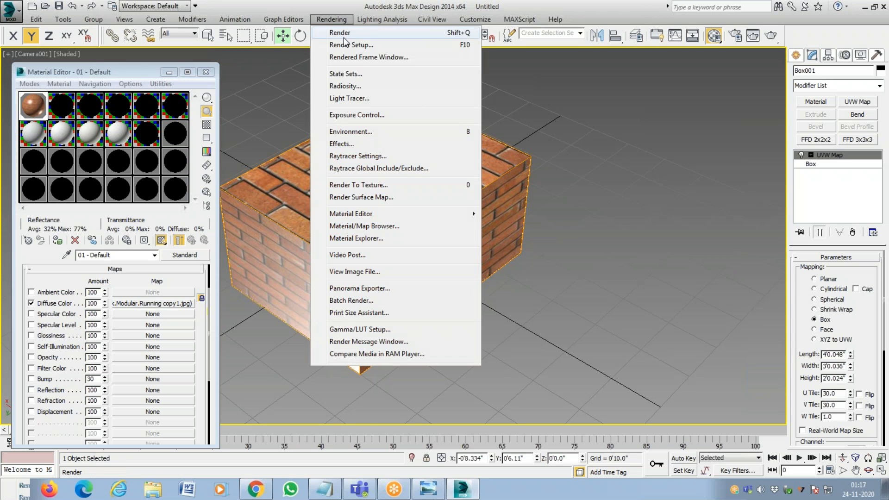
pyautogui.click(342, 32)
pyautogui.click(433, 261)
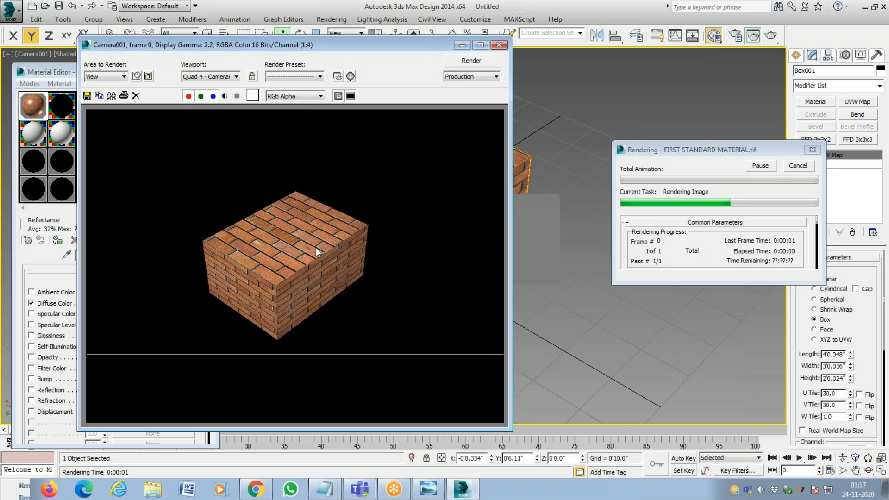
pyautogui.scroll(1, 313, 251)
pyautogui.scroll(2, 311, 256)
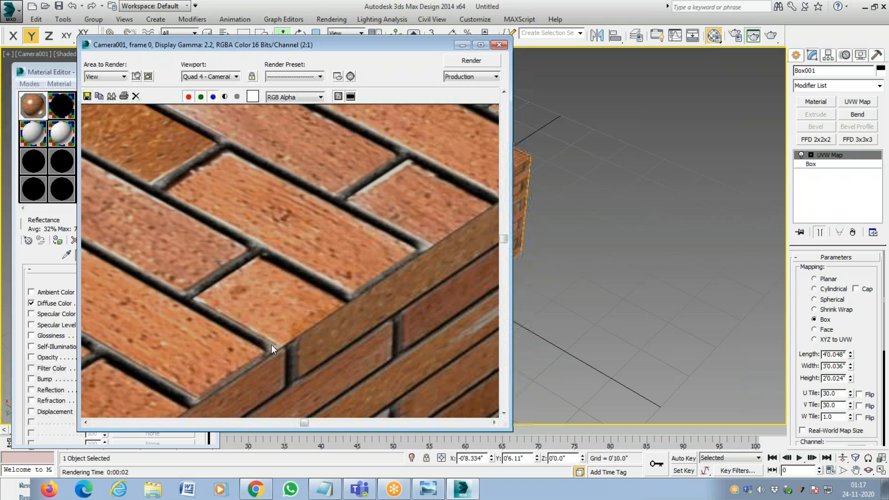
pyautogui.scroll(-4, 294, 296)
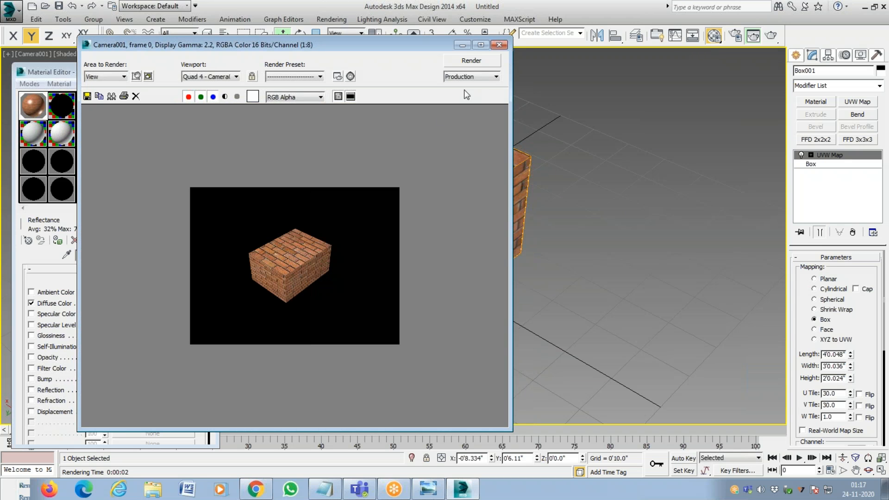
pyautogui.click(498, 45)
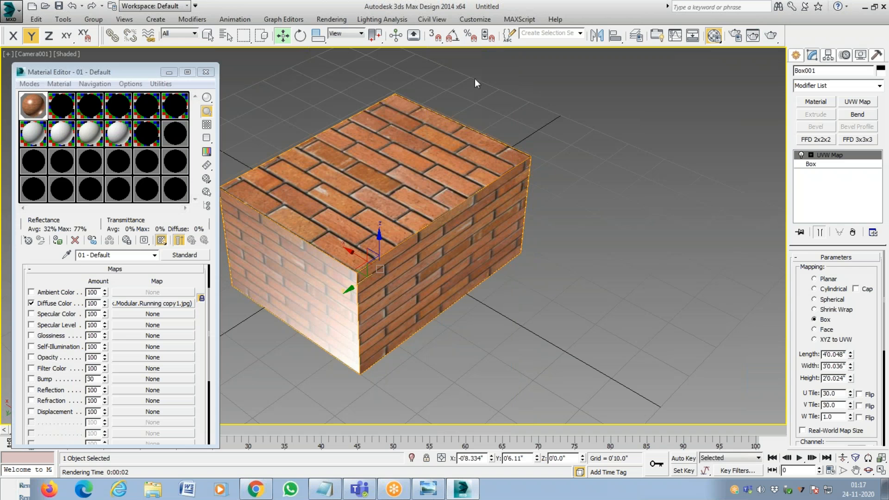
# Enable the Bump channel and copy the Diffuse Color brick bitmap into its map slot.
pyautogui.click(31, 379)
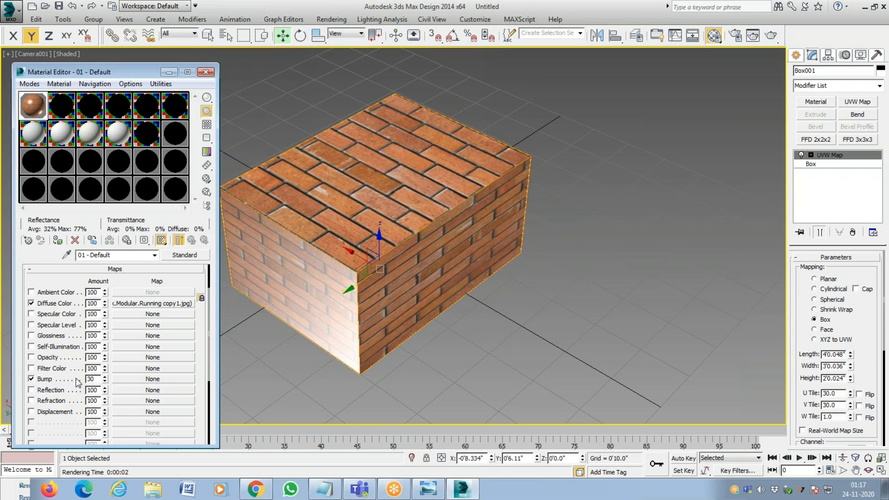
pyautogui.click(163, 379)
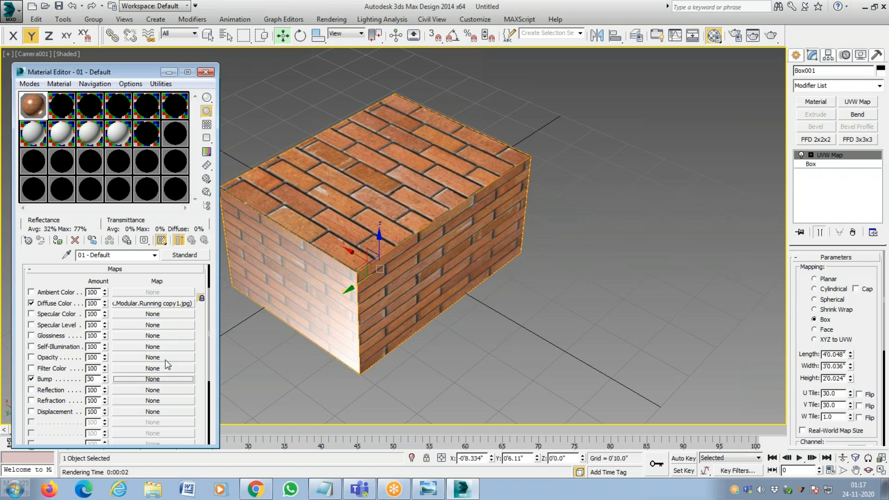
pyautogui.click(166, 305)
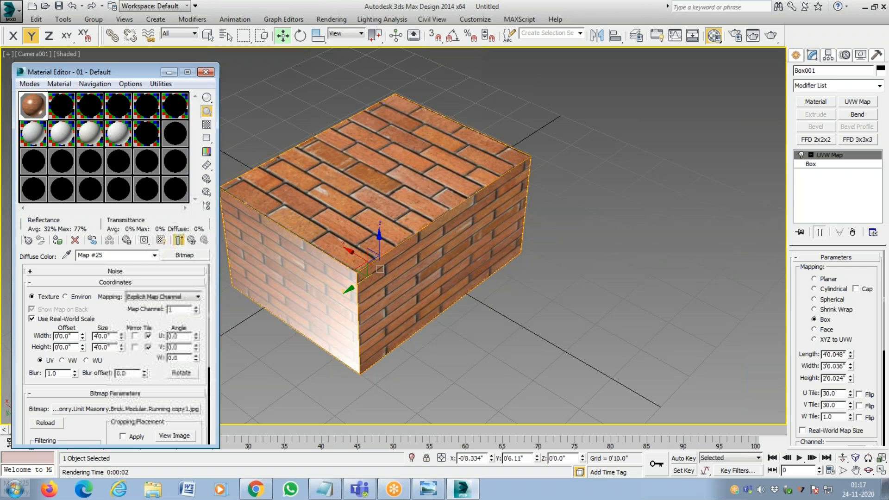
pyautogui.click(179, 240)
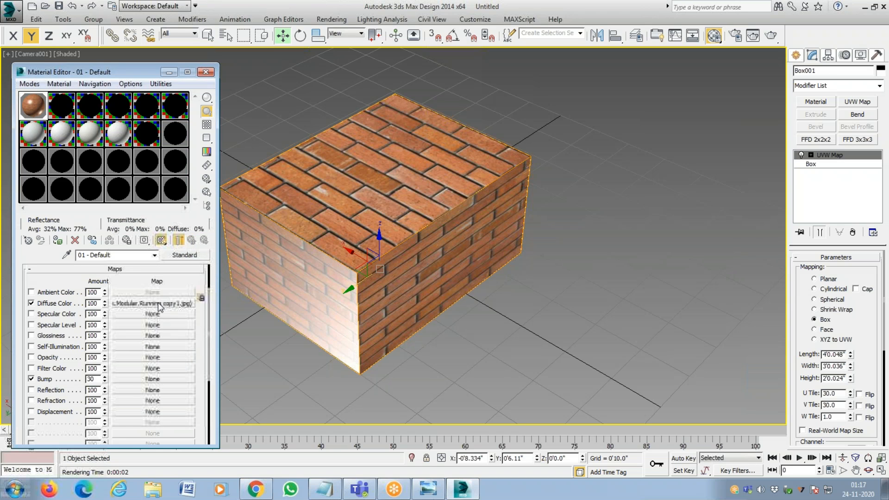
pyautogui.moveTo(160, 307); pyautogui.dragTo(155, 381)
pyautogui.click(105, 293)
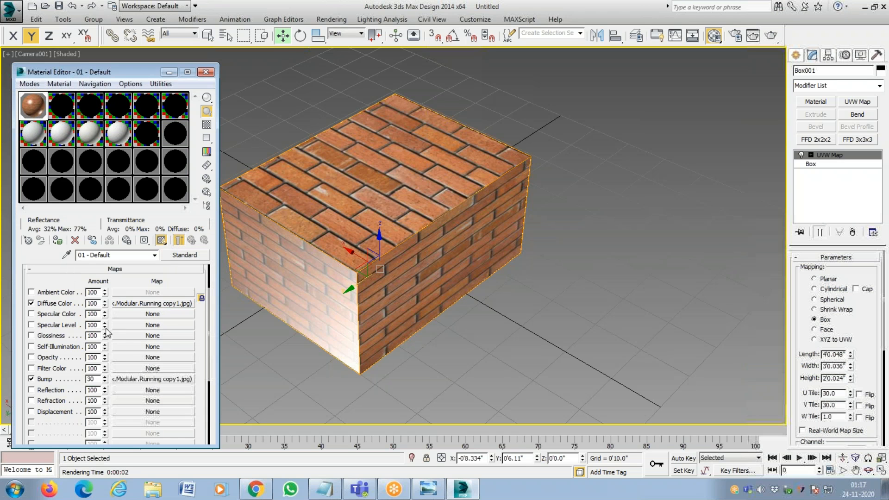
# Set the Bump amount to 500.
pyautogui.doubleClick(91, 378)
pyautogui.write('1')
pyautogui.press('BackSpace')
pyautogui.write('500')
pyautogui.press('Return')
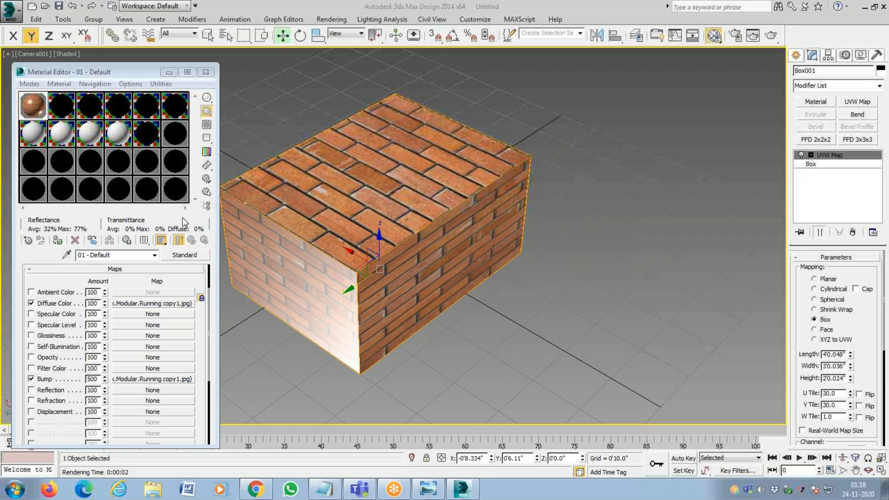
# Render the camera view with the bumped bricks, overwriting FIRST STANDARD MATERIAL.tif, inspect the relief up close, and close the rendered image.
pyautogui.click(328, 21)
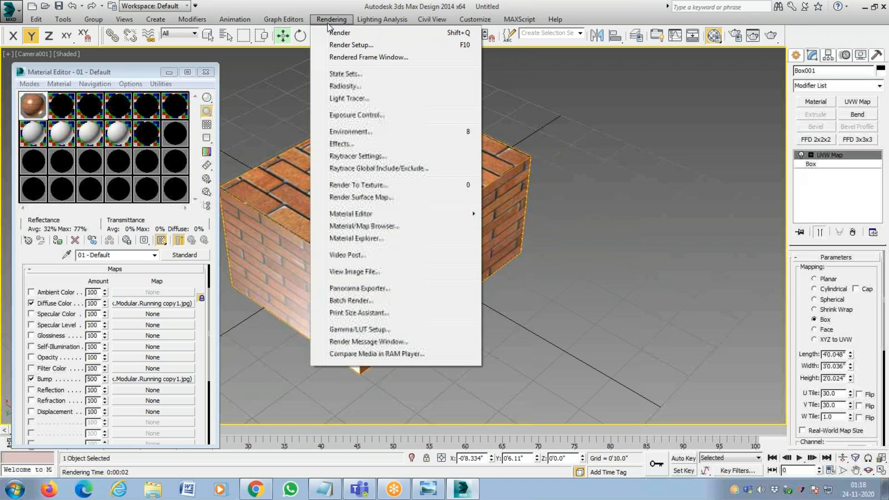
pyautogui.click(342, 32)
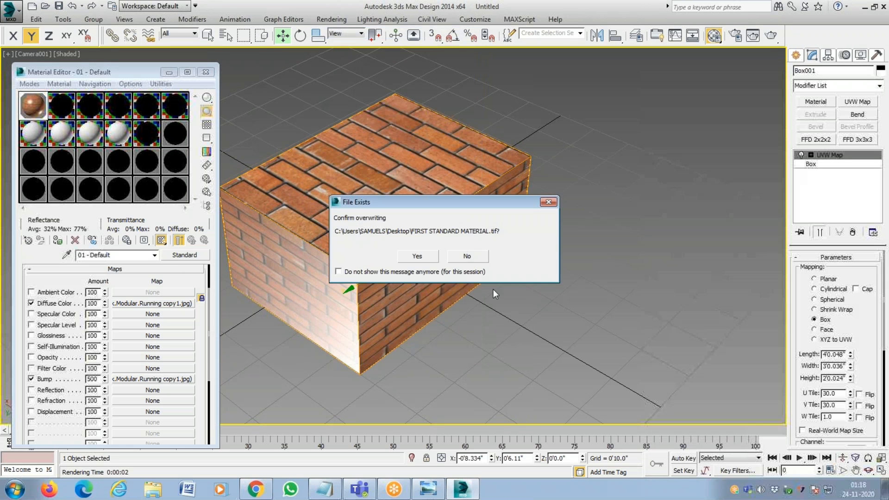
pyautogui.click(428, 258)
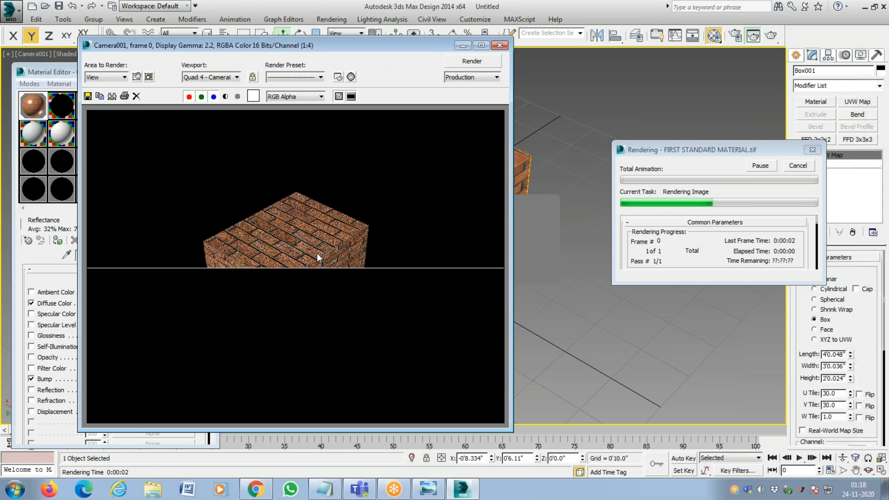
pyautogui.scroll(3, 316, 253)
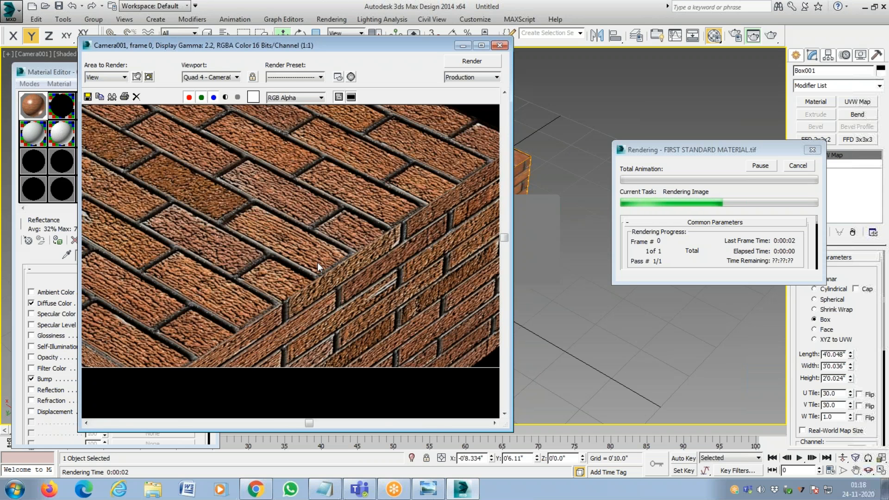
pyautogui.scroll(-3, 318, 262)
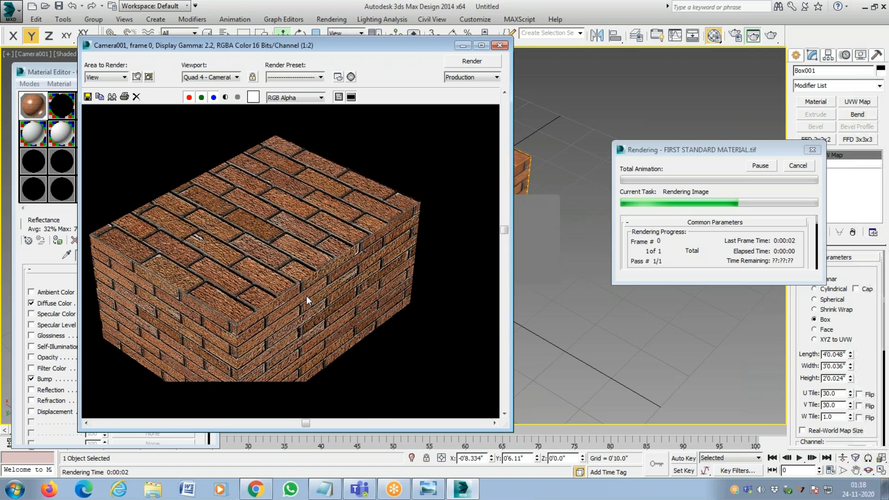
pyautogui.scroll(3, 306, 296)
pyautogui.scroll(-3, 307, 295)
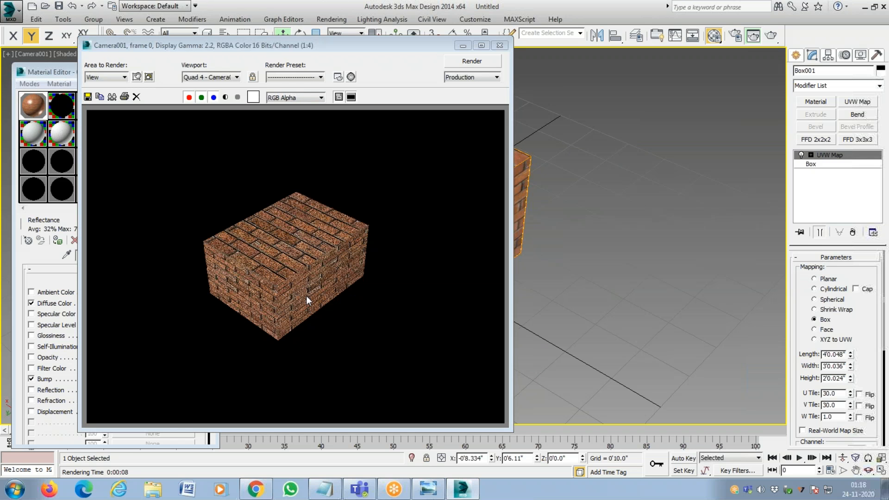
pyautogui.scroll(3, 299, 273)
pyautogui.scroll(-1, 300, 273)
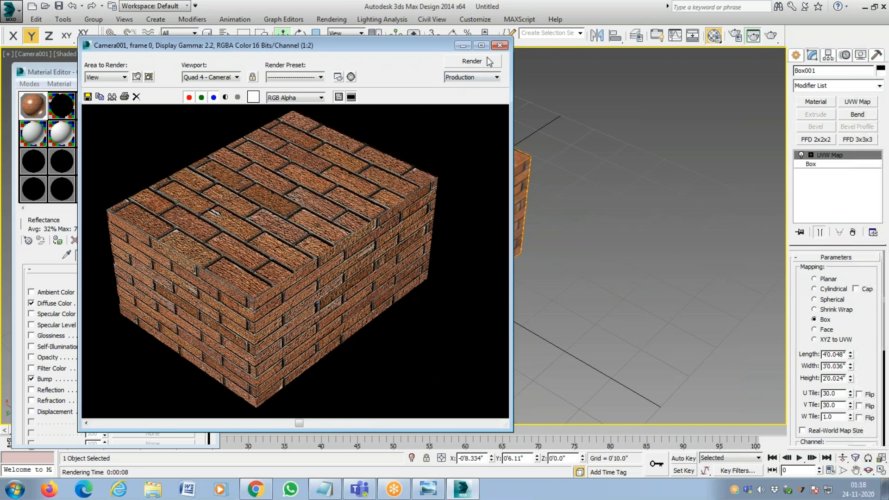
pyautogui.click(500, 45)
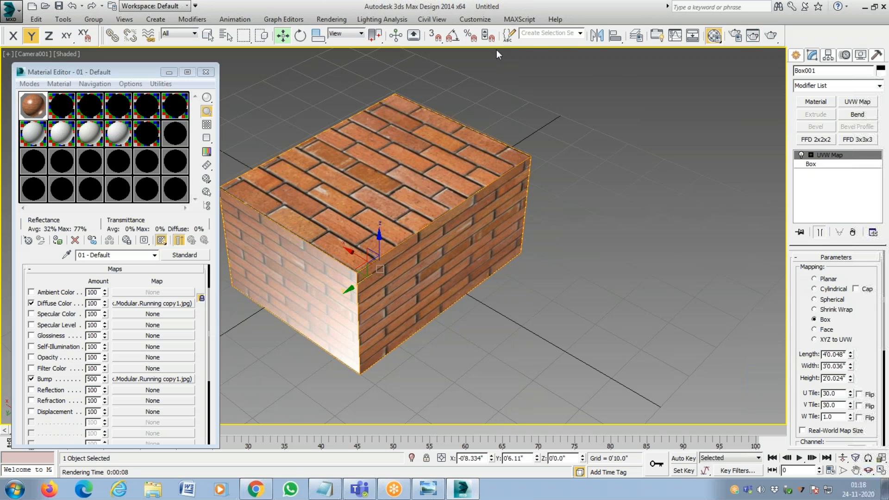
# View the bitmap image and source file used by the Bump map, and return to the parent material.
pyautogui.click(180, 380)
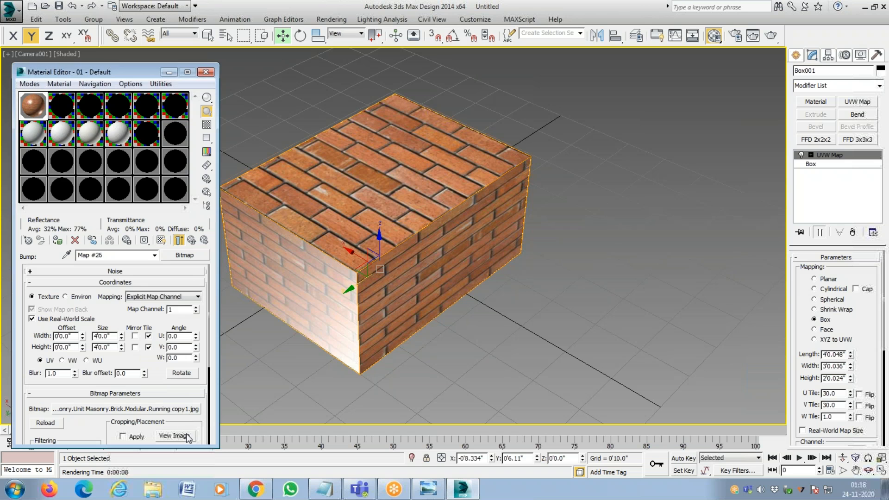
pyautogui.click(174, 436)
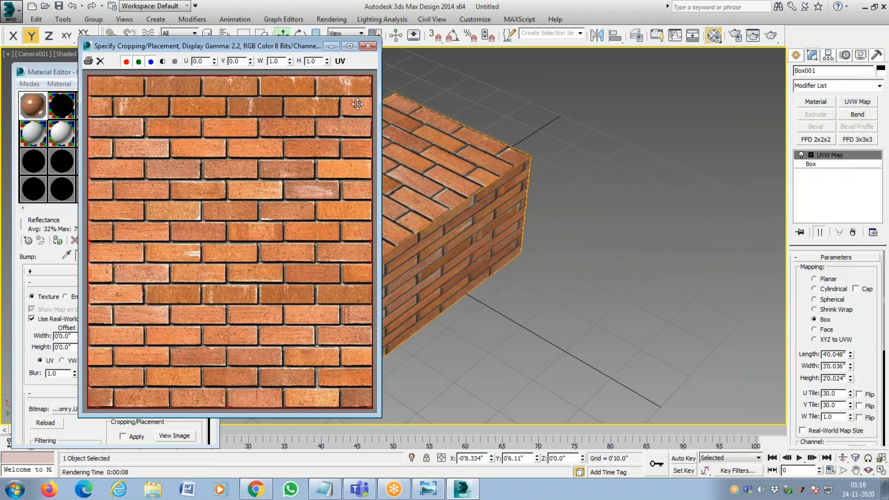
pyautogui.click(369, 46)
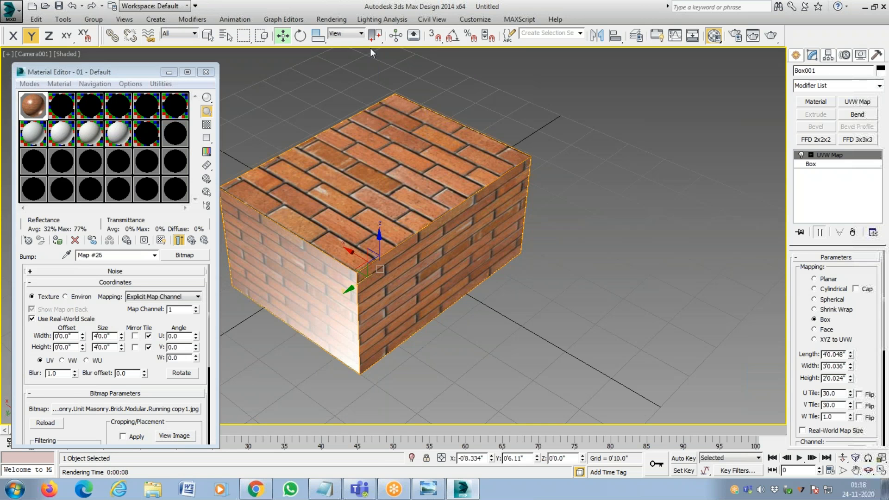
pyautogui.click(186, 409)
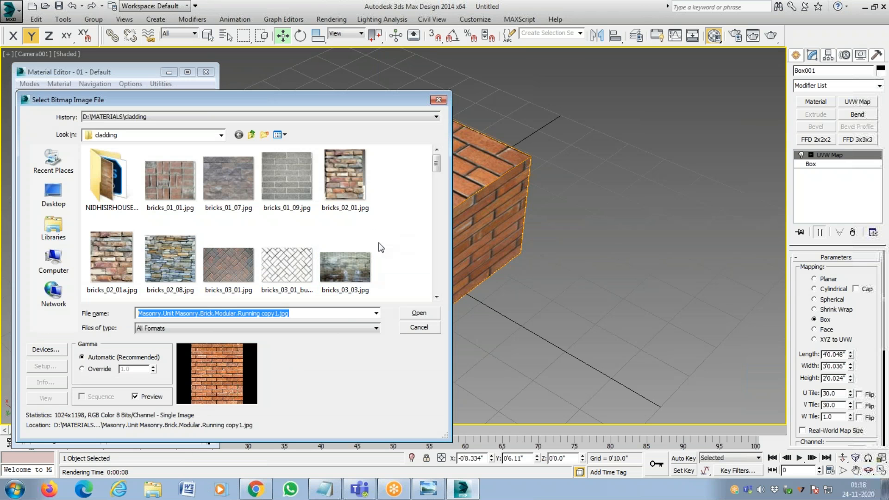
pyautogui.click(439, 100)
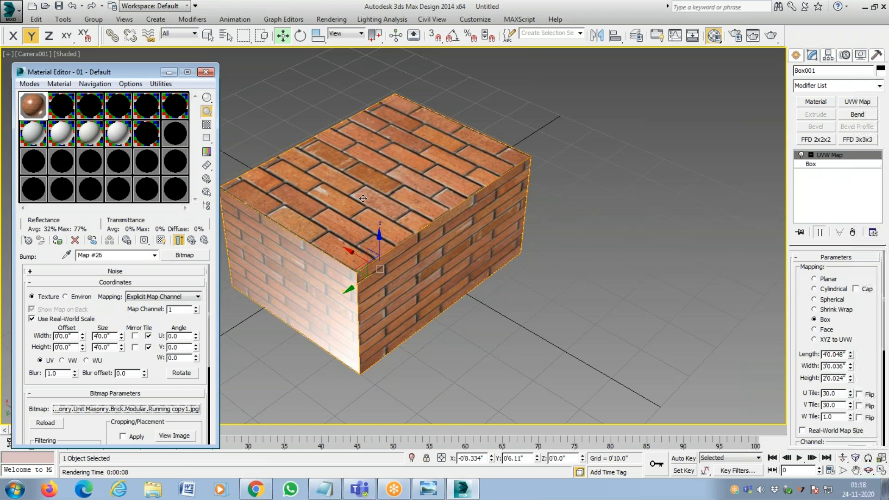
pyautogui.click(192, 241)
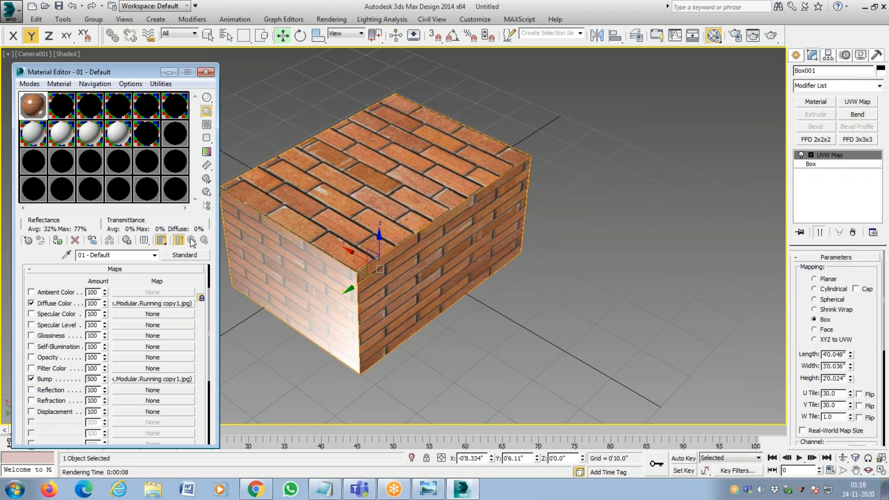
# Clear the brick bitmap from Diffuse Color and render the camera view, overwriting FIRST STANDARD MATERIAL.tif.
pyautogui.rightClick(176, 304)
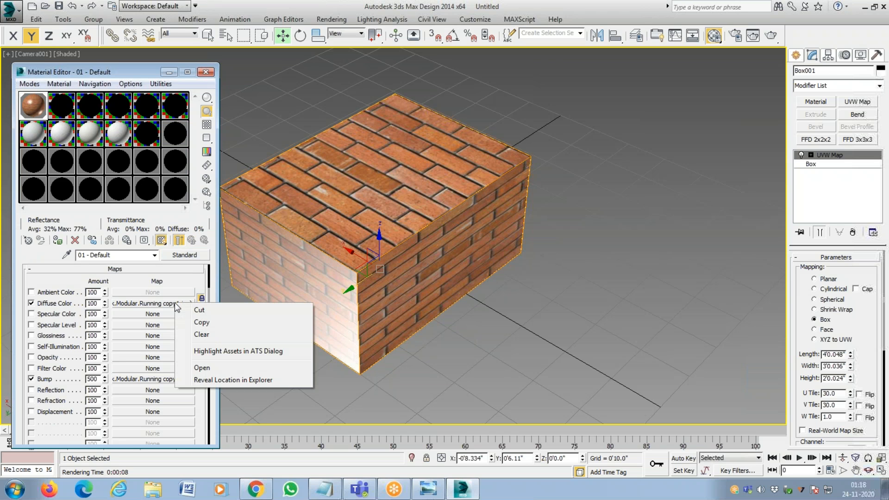
pyautogui.click(207, 341)
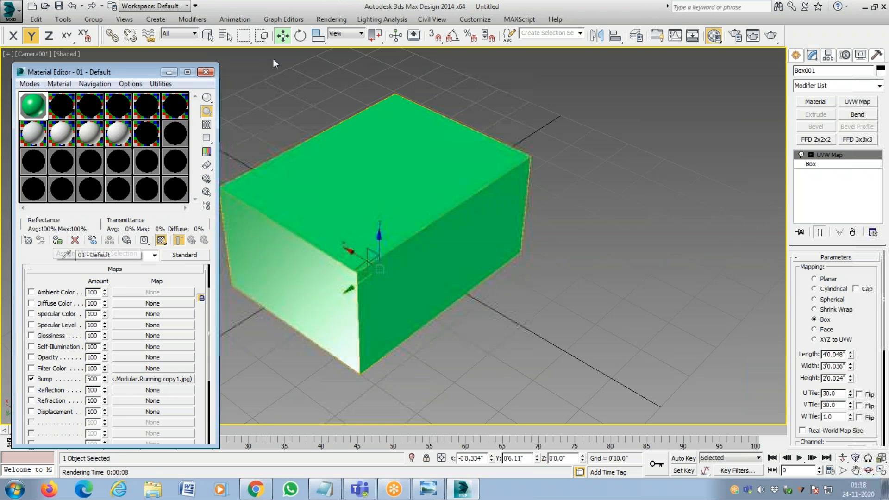
pyautogui.click(340, 19)
pyautogui.click(343, 39)
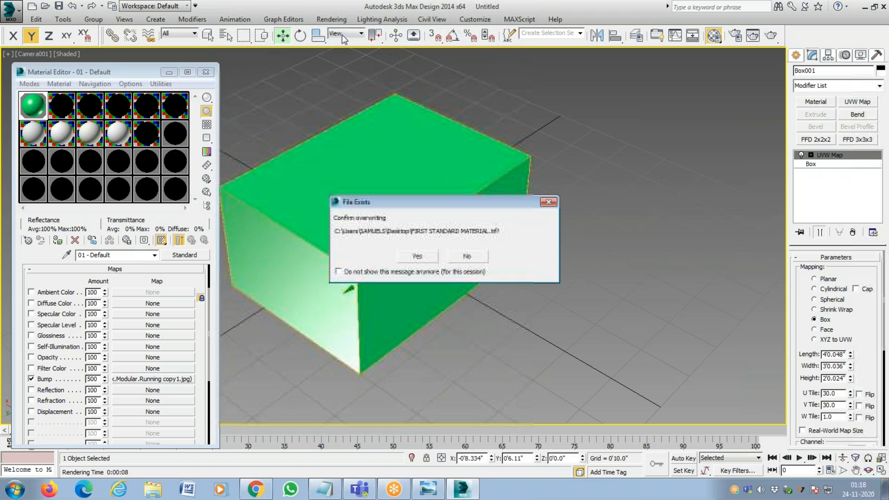
pyautogui.click(422, 258)
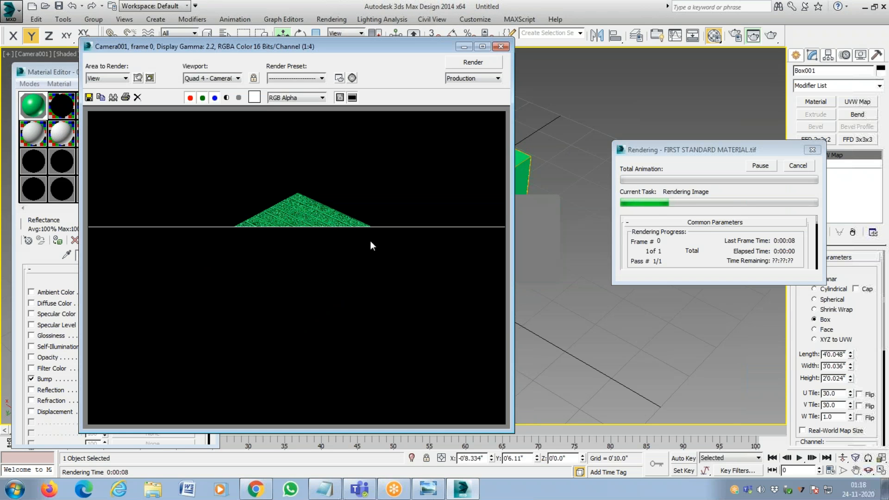
# Examine the bump relief on the rendered green box at several magnifications and close the rendered image.
pyautogui.scroll(1, 348, 233)
pyautogui.scroll(1, 348, 233)
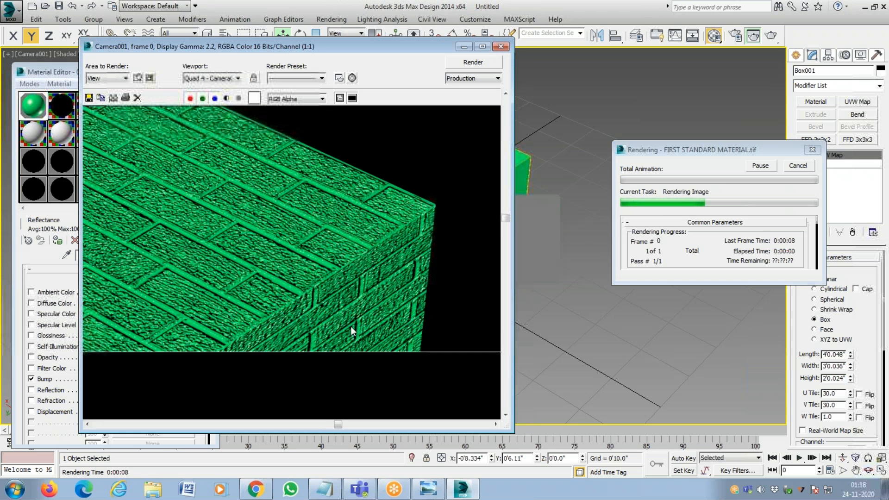
pyautogui.scroll(1, 311, 295)
pyautogui.scroll(-3, 339, 276)
pyautogui.scroll(2, 285, 291)
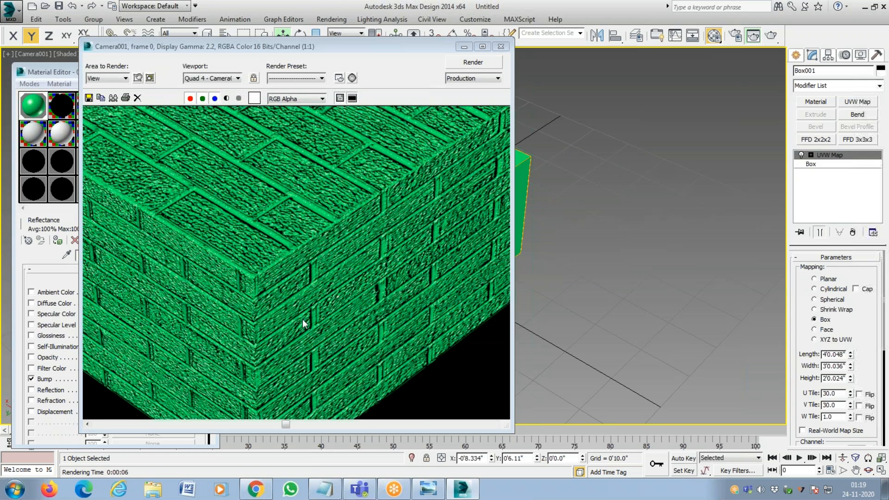
pyautogui.scroll(-2, 322, 254)
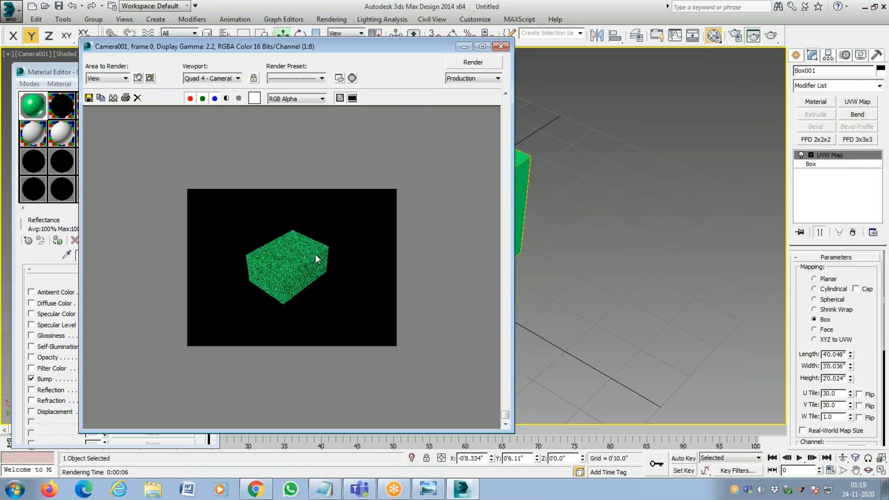
pyautogui.scroll(1, 315, 254)
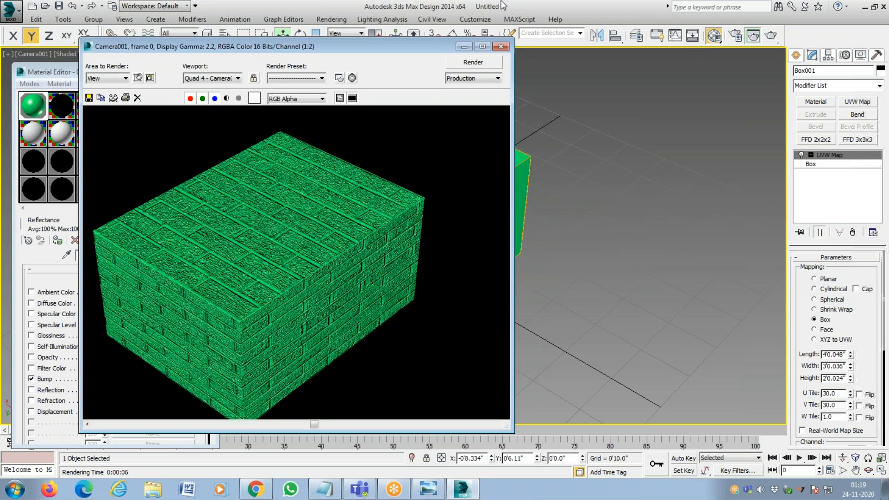
pyautogui.click(500, 46)
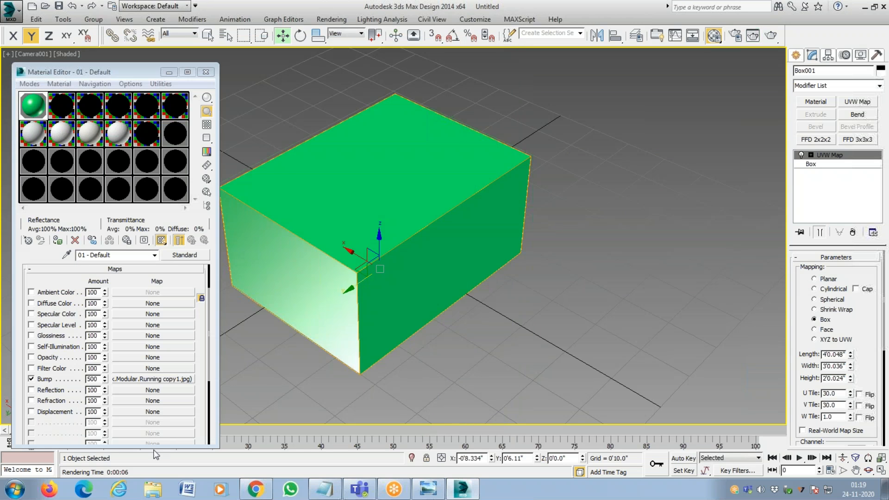
# Reopen the Bump map's settings and display its brick image for cropping and placement.
pyautogui.click(149, 382)
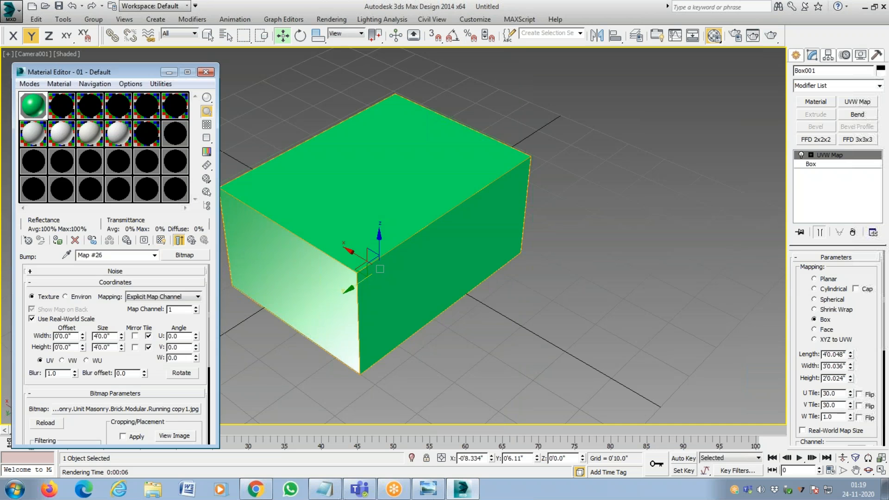
pyautogui.click(181, 437)
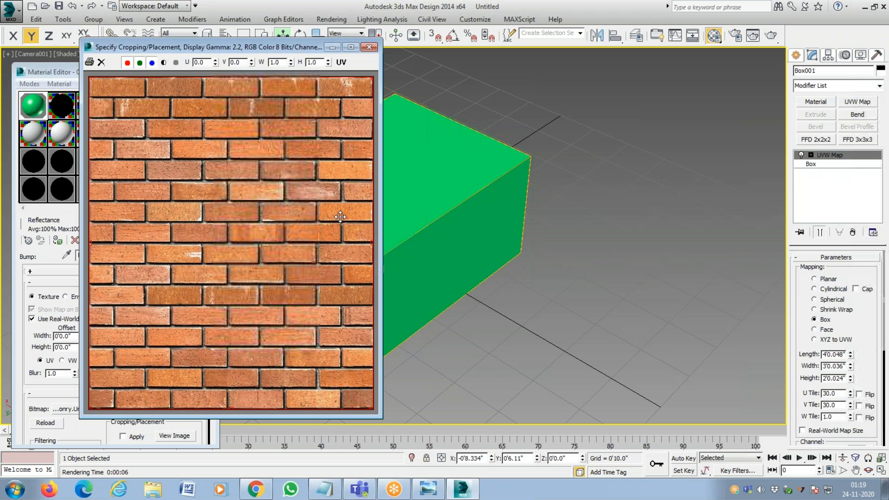
# Close the brick image and replace the Bump map's bitmap with CLADDINGNEW BUMP.jpg from the cladding folder, viewing it full size before loading.
pyautogui.click(369, 48)
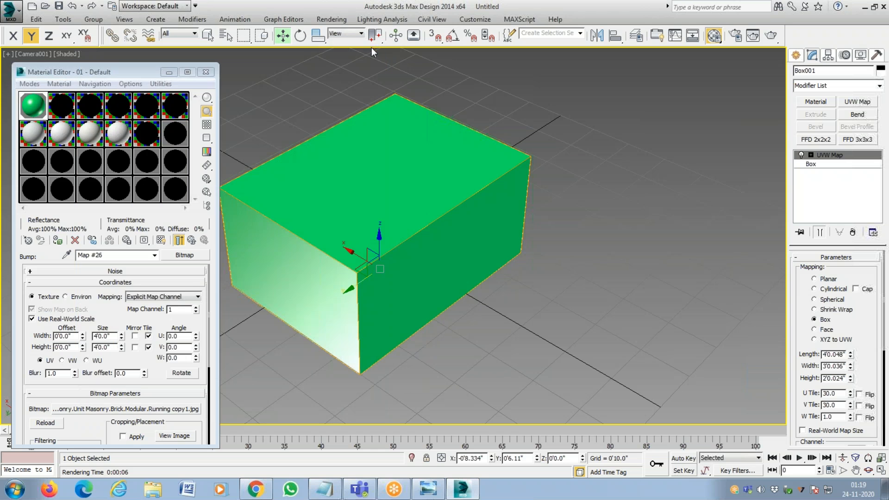
pyautogui.click(194, 410)
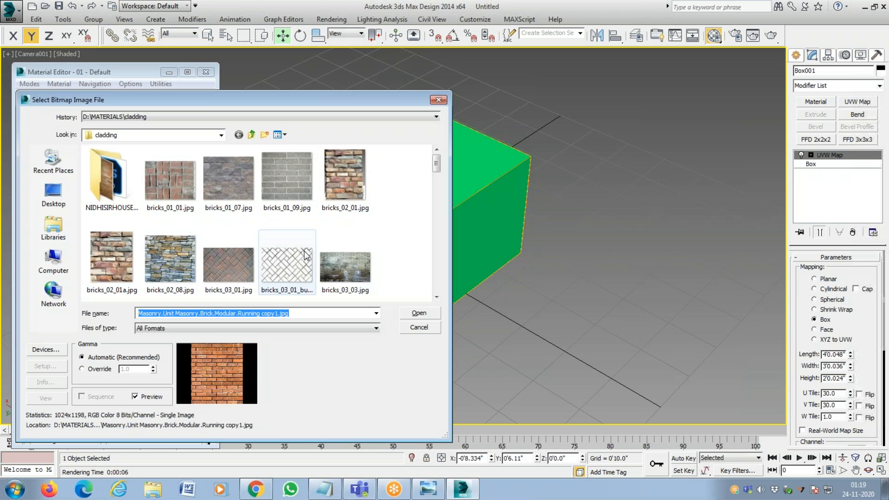
pyautogui.scroll(-5, 409, 185)
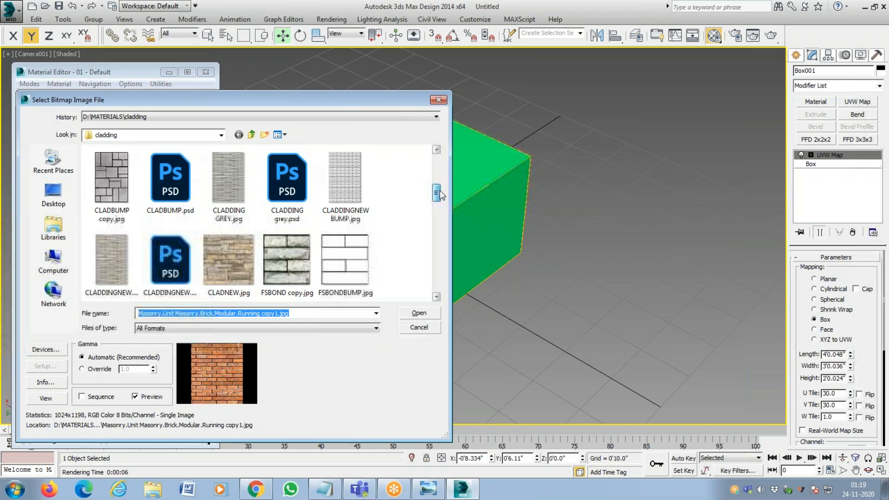
pyautogui.click(344, 190)
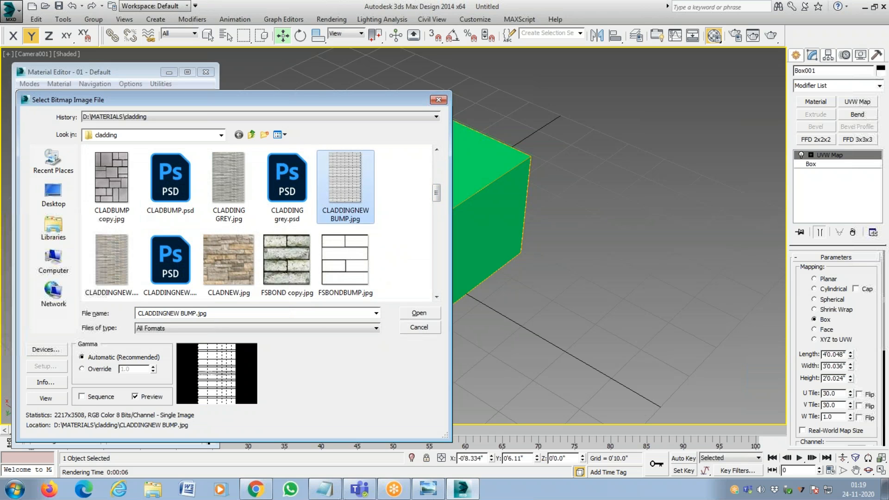
pyautogui.click(52, 401)
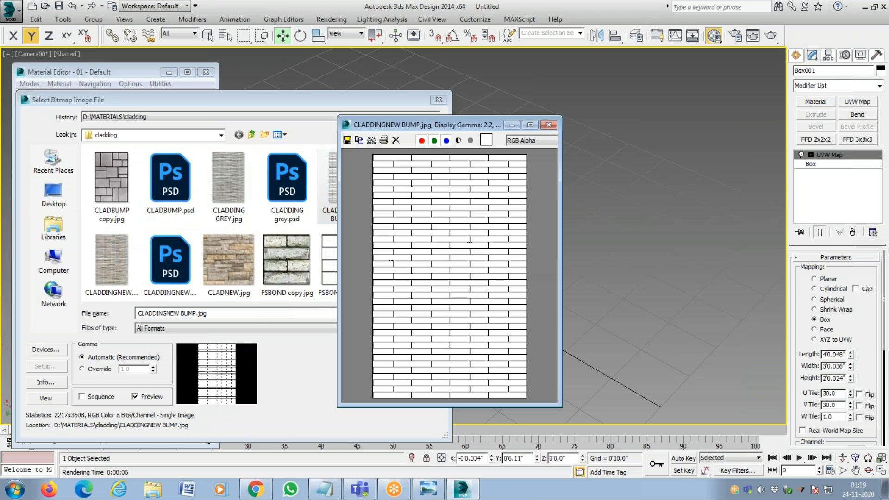
pyautogui.click(548, 125)
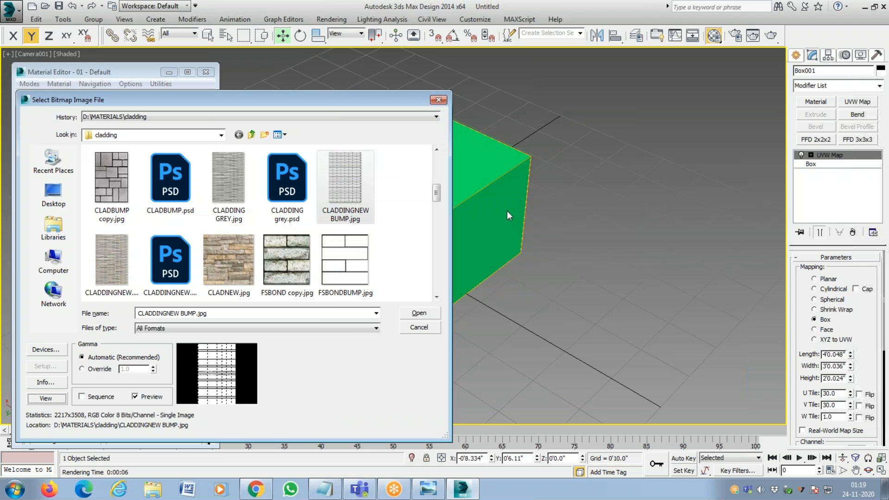
pyautogui.click(417, 314)
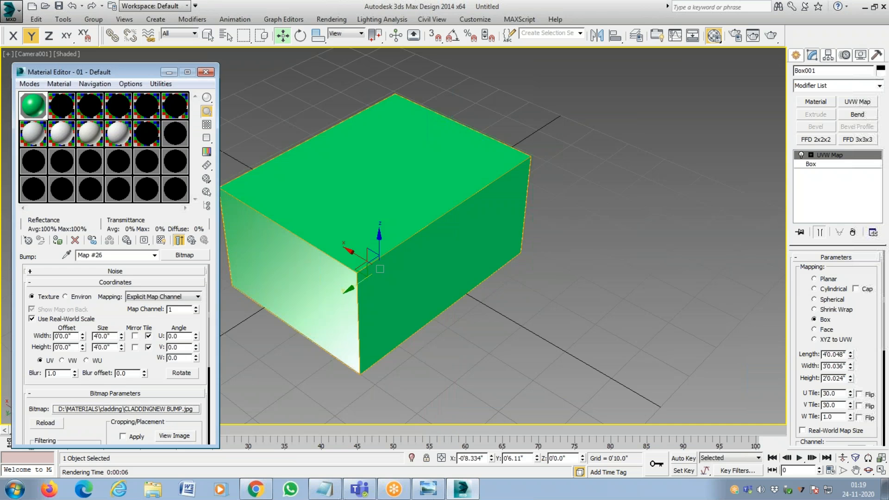
# Render the camera view with the CLADDINGNEW BUMP bitmap, overwriting FIRST STANDARD MATERIAL.tif.
pyautogui.click(343, 19)
pyautogui.click(354, 44)
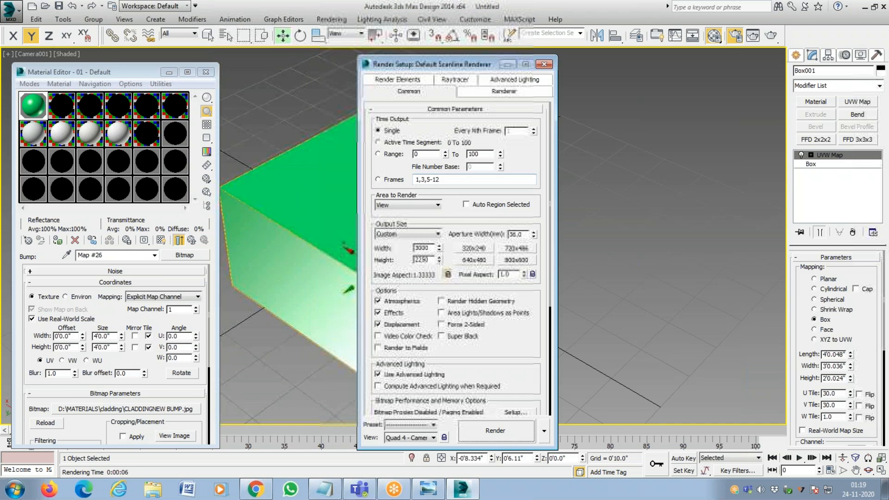
pyautogui.click(487, 431)
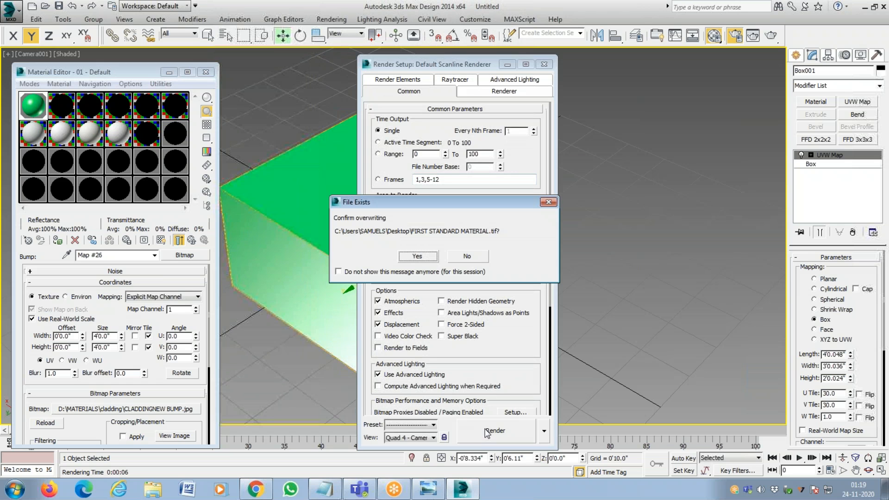
pyautogui.click(419, 257)
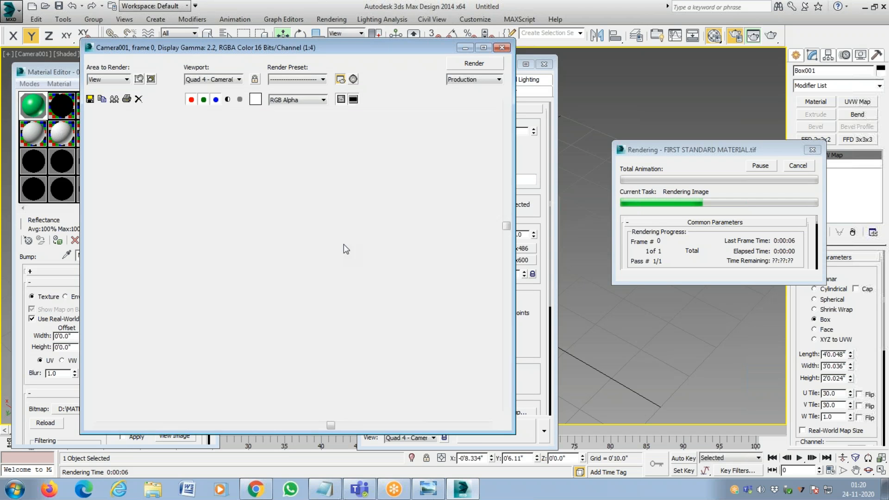
# Examine the cladding bump relief on the rendered green box at several magnifications and close the rendered image.
pyautogui.scroll(1, 310, 268)
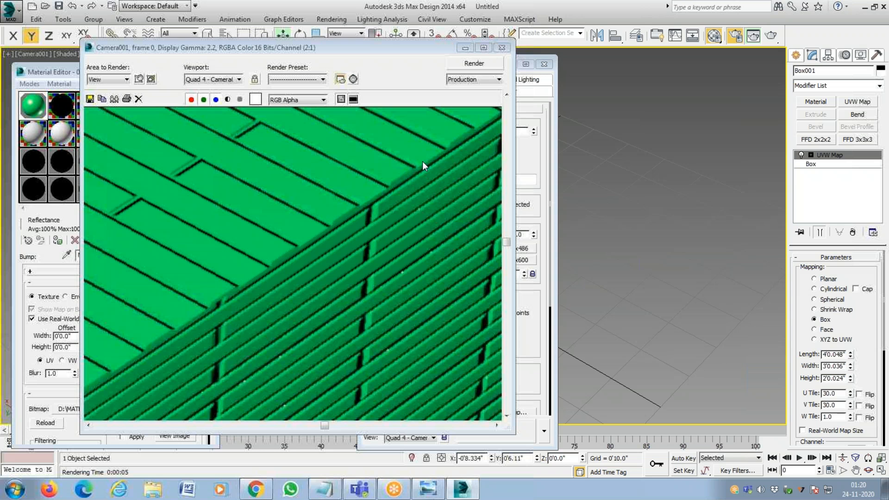
pyautogui.scroll(-2, 333, 256)
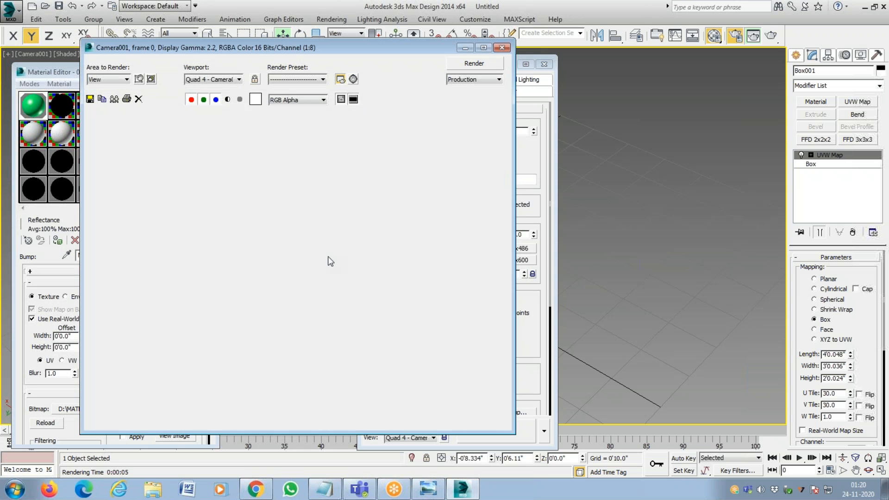
pyautogui.scroll(1, 285, 353)
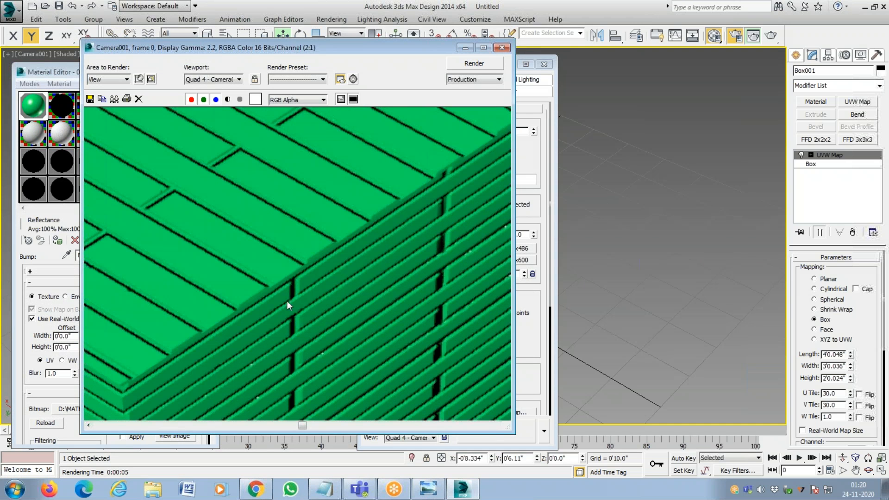
pyautogui.scroll(-2, 287, 301)
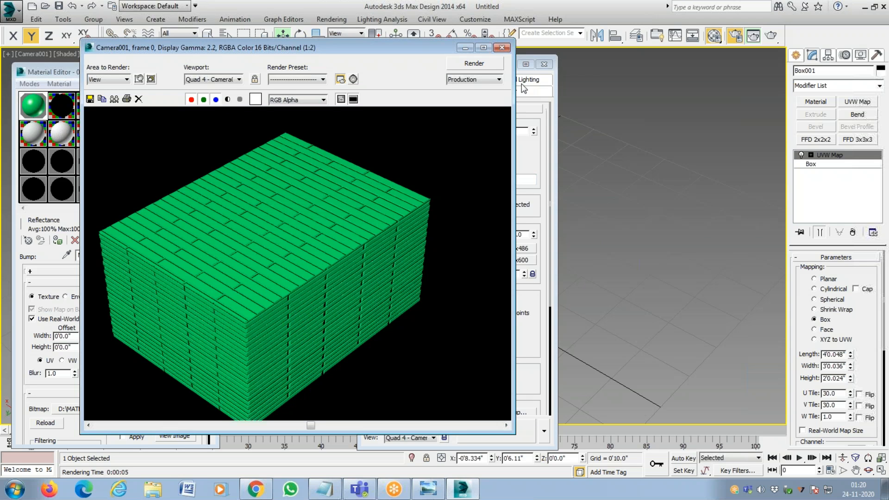
pyautogui.click(501, 48)
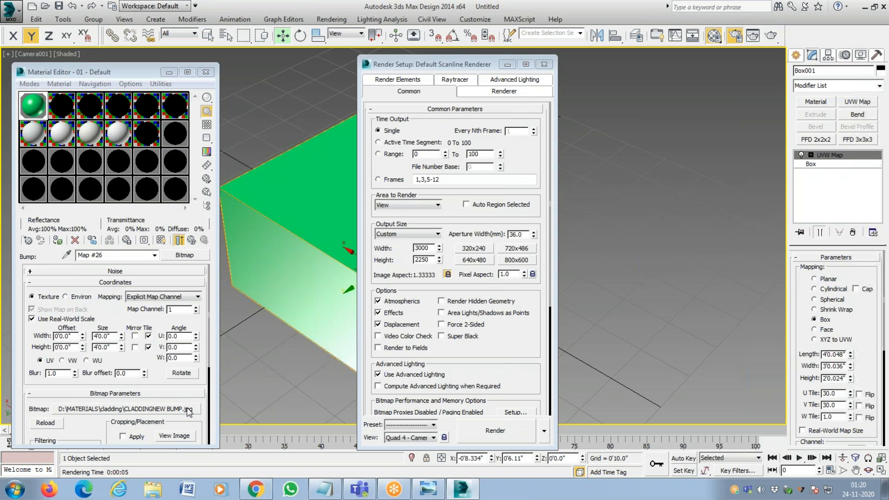
# Replace the Bump map's bitmap with P4140482GRAY.jpg from the cladding folder.
pyautogui.click(188, 410)
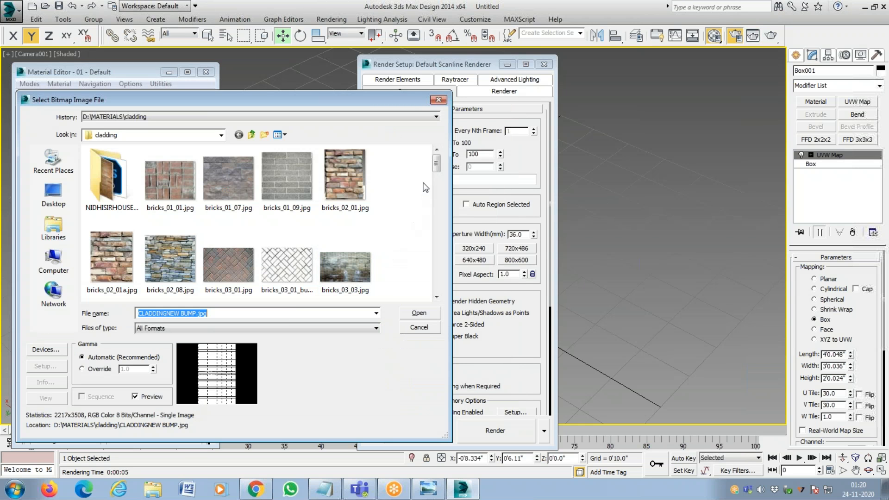
pyautogui.moveTo(438, 162); pyautogui.dragTo(442, 235)
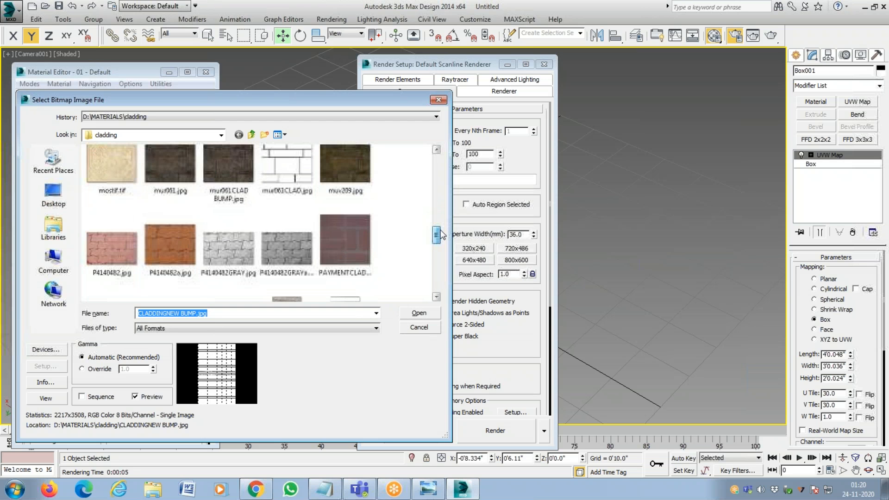
pyautogui.click(229, 243)
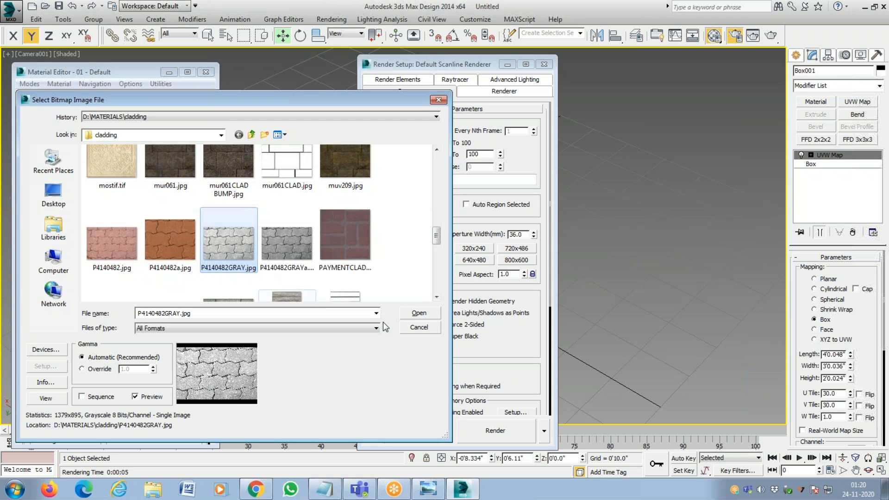
pyautogui.click(408, 312)
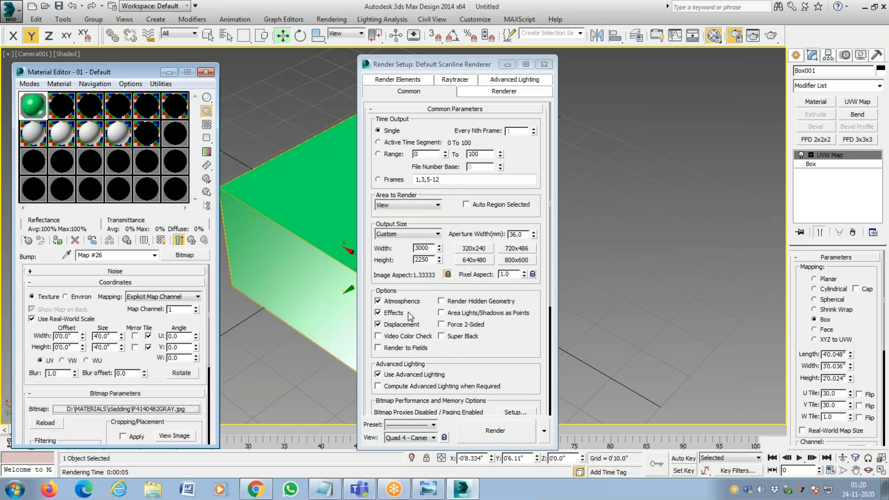
# Render the camera view over FIRST STANDARD MATERIAL.tif, inspect the gray paver bump relief up close, and close the rendered image.
pyautogui.click(494, 432)
pyautogui.click(417, 257)
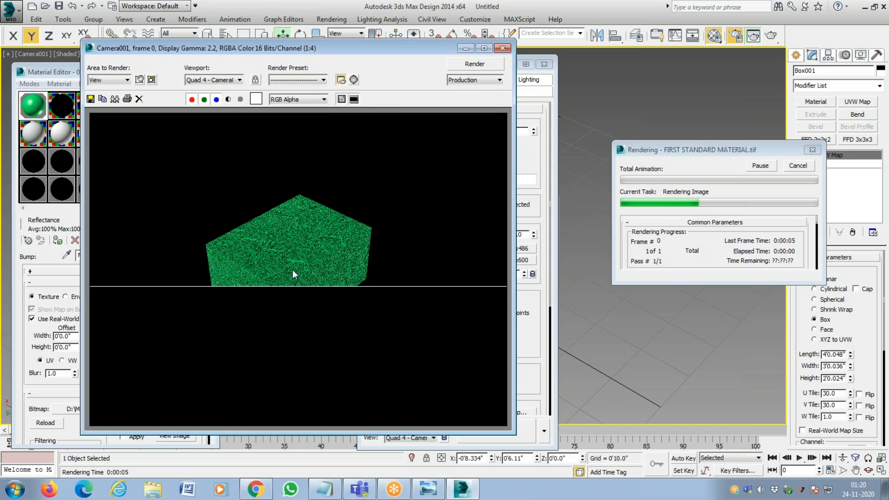
pyautogui.scroll(2, 293, 270)
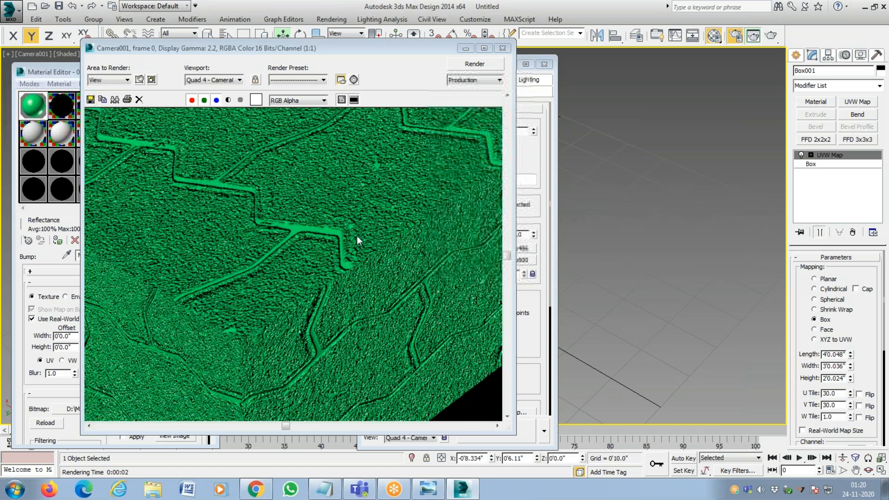
pyautogui.scroll(-3, 302, 244)
pyautogui.scroll(2, 276, 273)
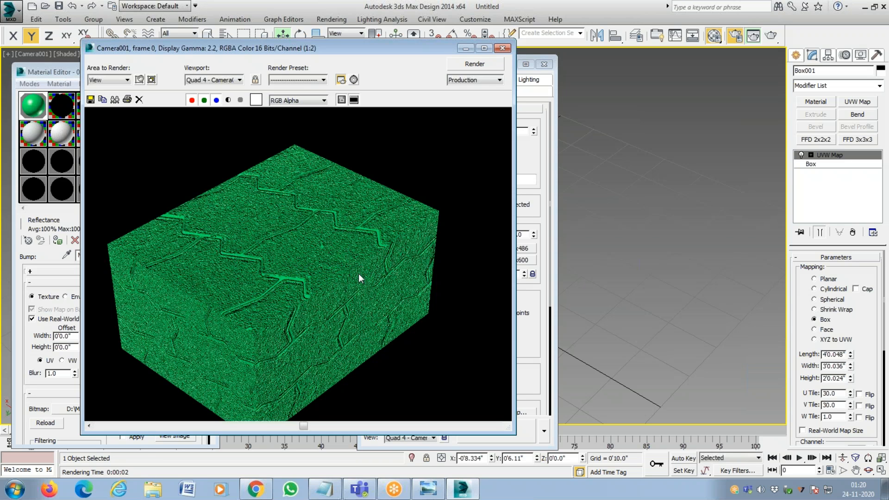
pyautogui.click(502, 48)
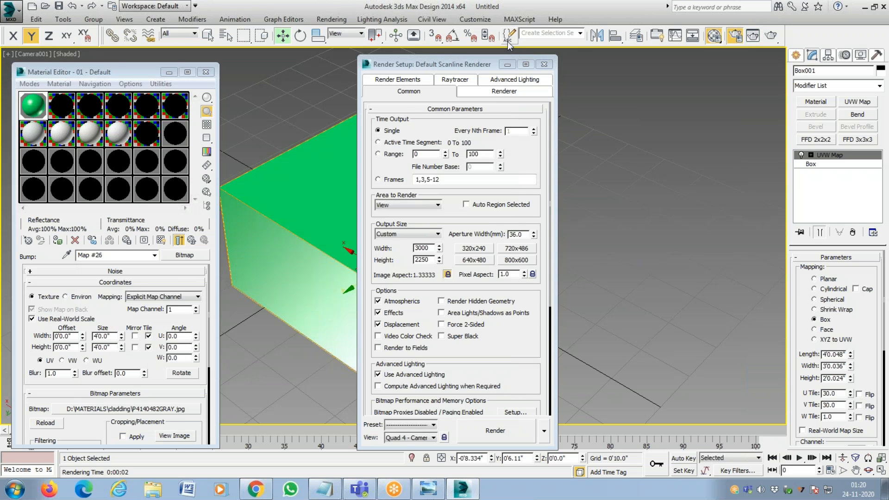
# Replace the Bump map's bitmap with bricks_03_01_bump.jpg, then view its herringbone image and close the preview.
pyautogui.click(161, 409)
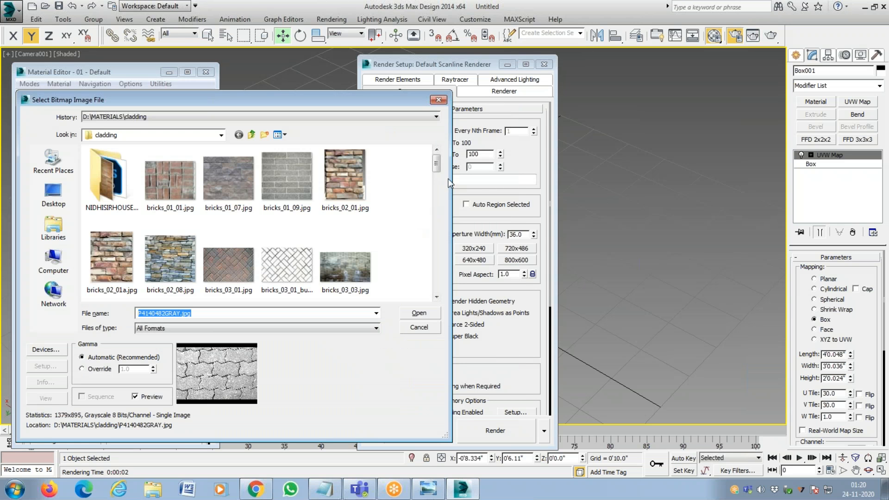
pyautogui.scroll(-1, 439, 175)
pyautogui.scroll(-2, 439, 174)
pyautogui.doubleClick(287, 113)
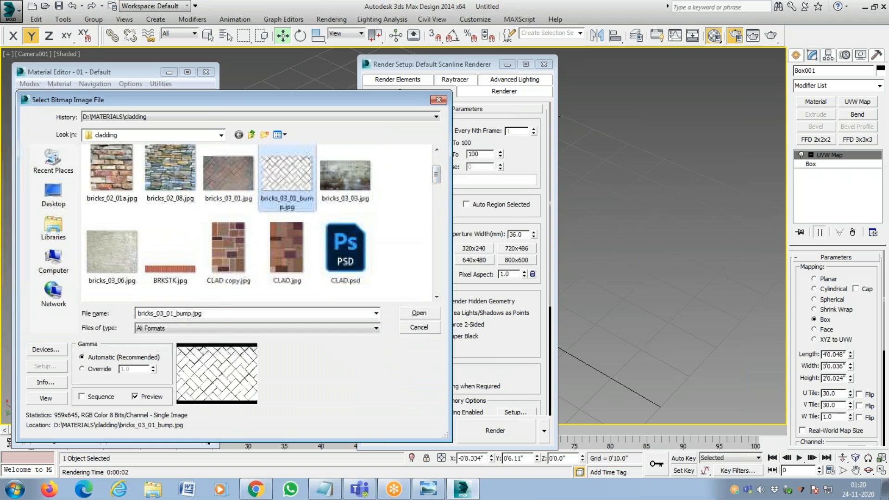
pyautogui.click(168, 437)
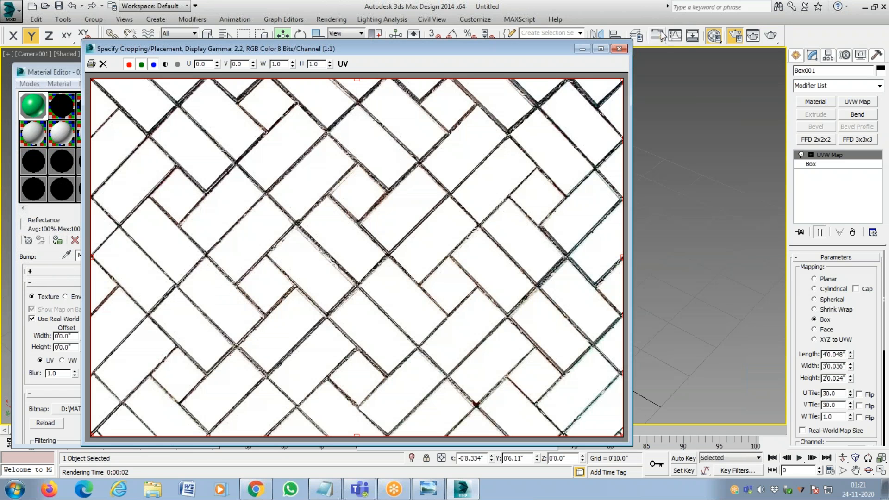
pyautogui.click(619, 49)
# Render the herringbone bump over FIRST STANDARD MATERIAL.tif, examine its grooves up close, and close the rendered image.
pyautogui.click(515, 435)
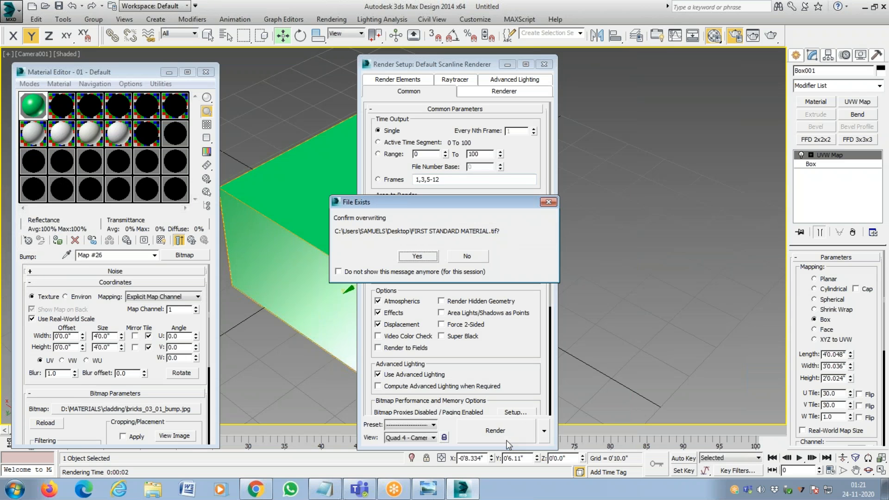
pyautogui.click(424, 255)
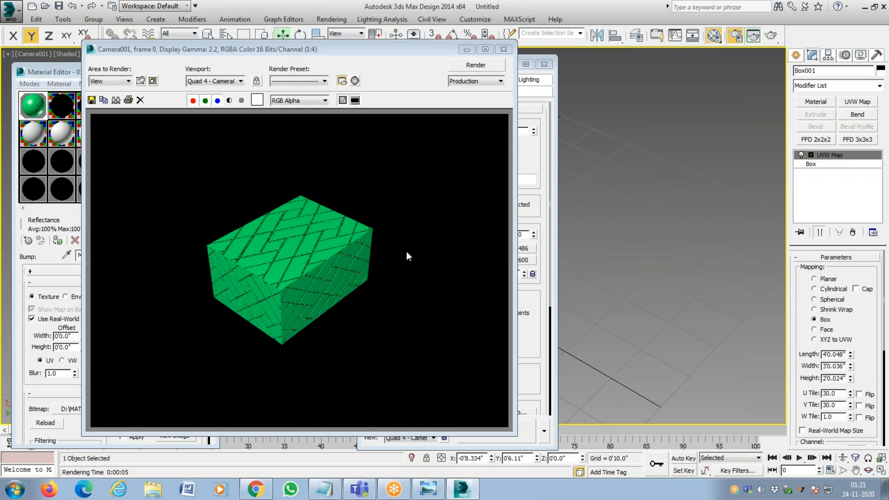
pyautogui.click(354, 254)
pyautogui.scroll(5, 324, 247)
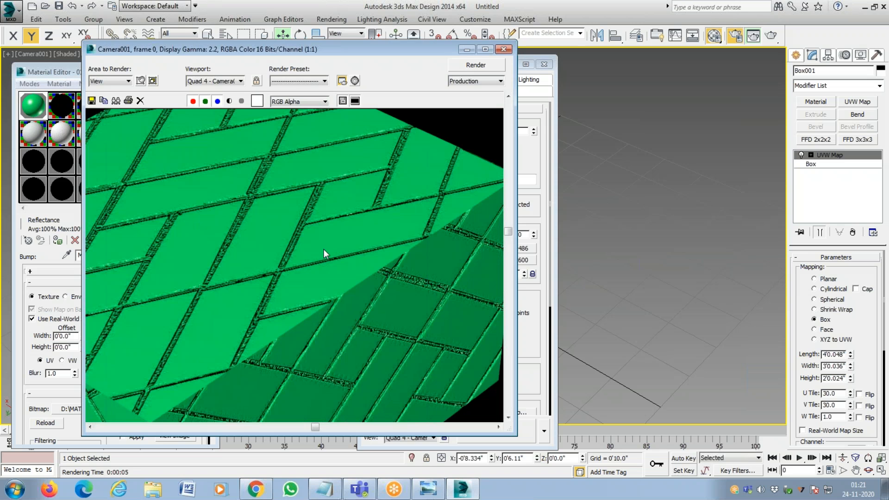
pyautogui.scroll(-5, 324, 251)
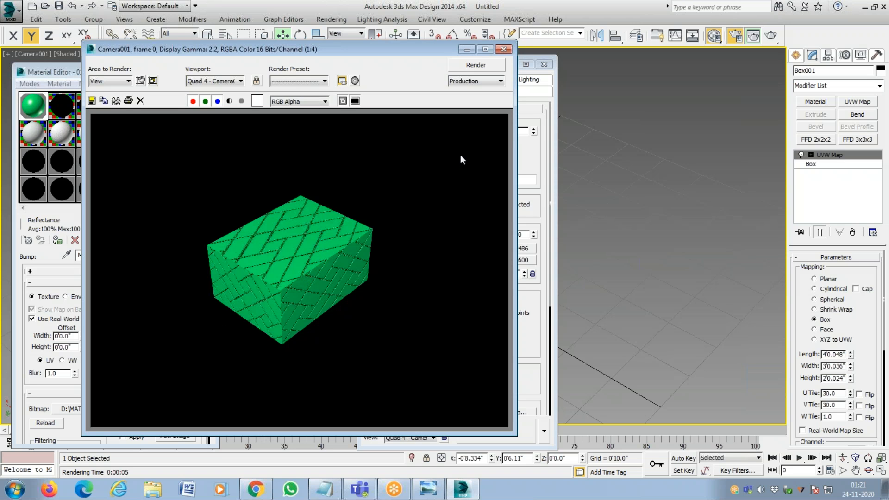
pyautogui.click(512, 49)
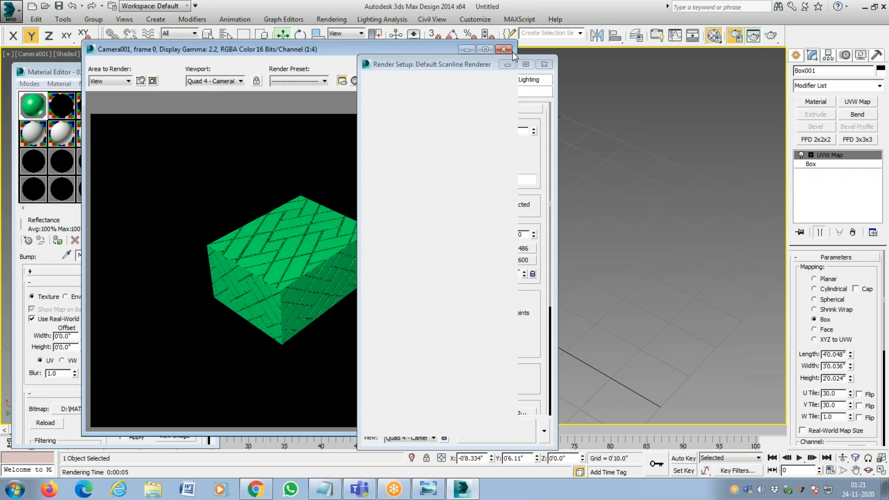
# Return to the parent material and set the Bump amount to 999.
pyautogui.click(199, 238)
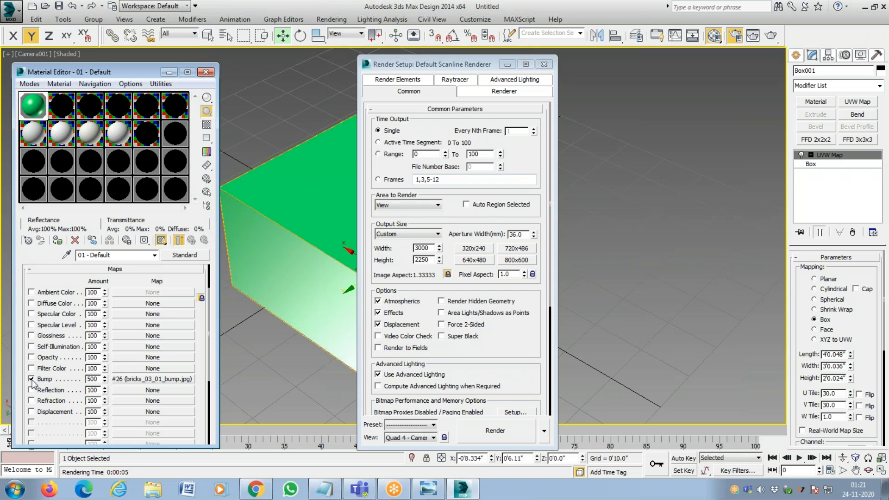
pyautogui.doubleClick(98, 378)
pyautogui.press('Return')
# Render the camera view at the 999 bump amount, overwriting FIRST STANDARD MATERIAL.tif, check the relief, and close the rendered image.
pyautogui.click(493, 431)
pyautogui.click(422, 256)
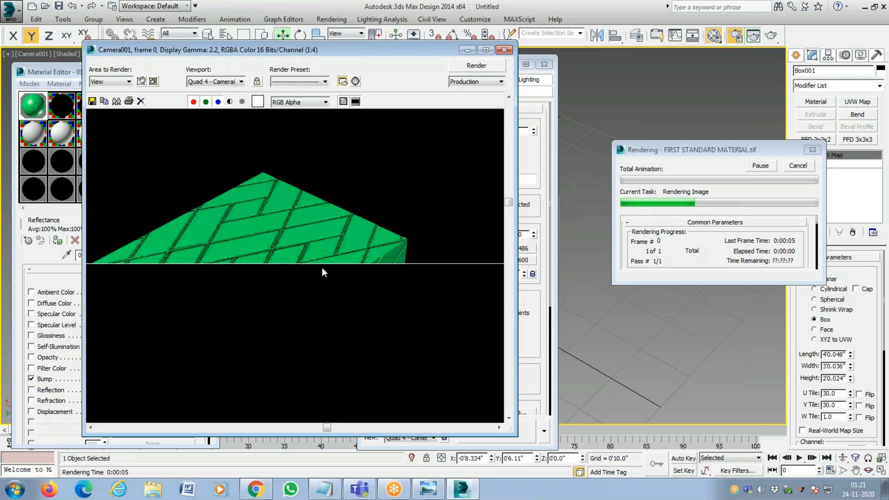
pyautogui.scroll(2, 390, 266)
pyautogui.scroll(-2, 371, 264)
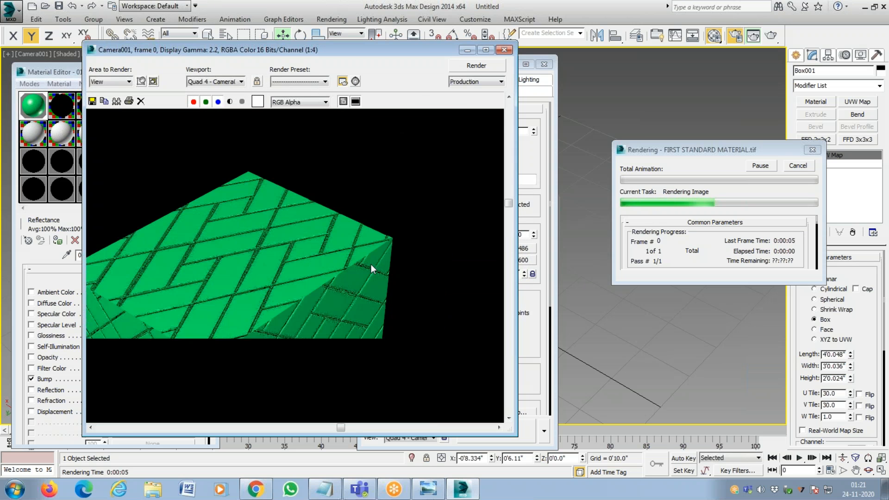
pyautogui.click(504, 50)
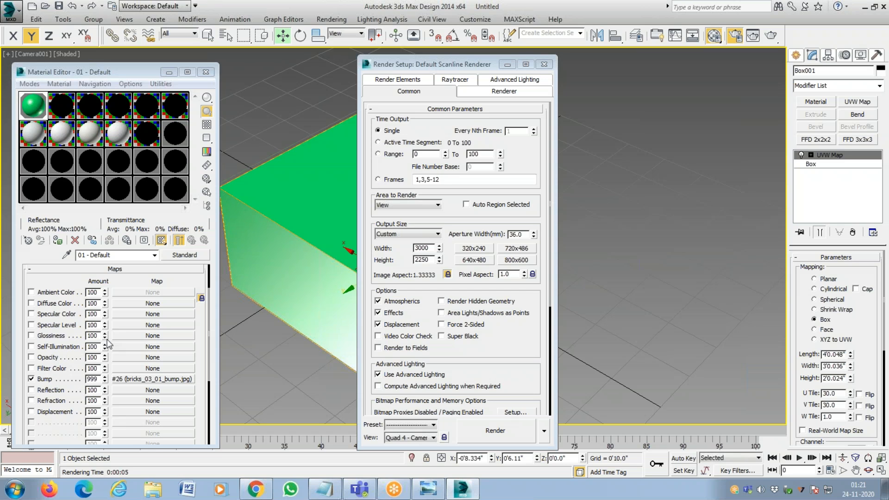
# Expand the material's Blinn Basic Parameters and set Self-Illumination to 68, leaving its Color option unchecked.
pyautogui.moveTo(197, 323); pyautogui.dragTo(195, 356)
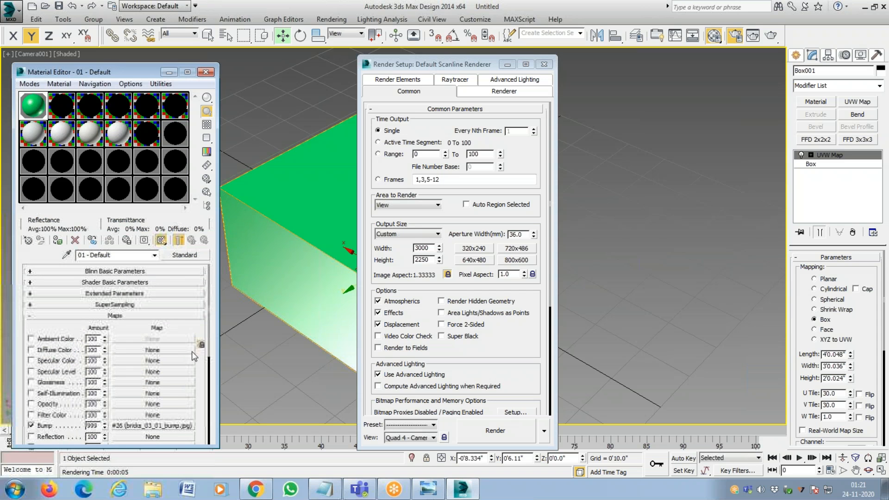
pyautogui.click(164, 272)
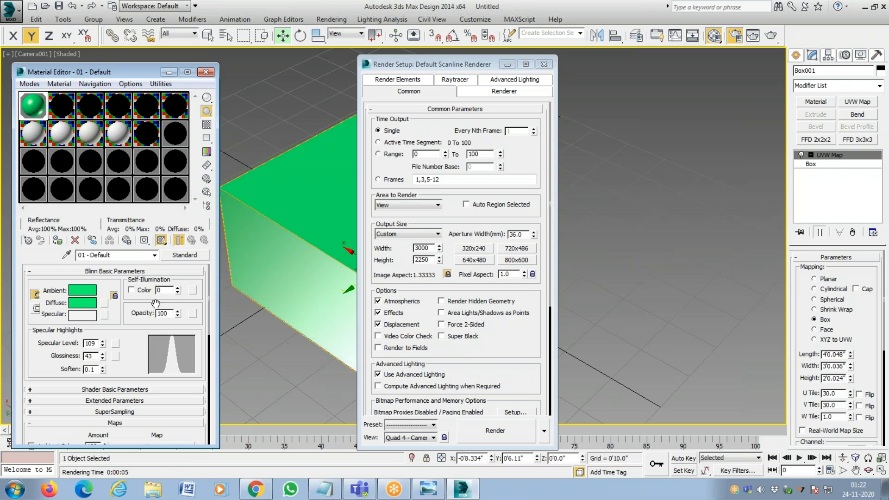
pyautogui.click(132, 290)
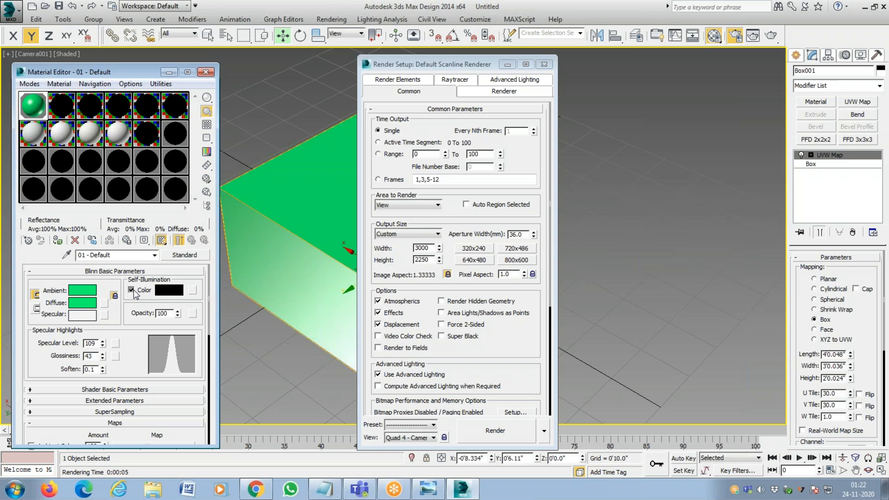
pyautogui.click(132, 290)
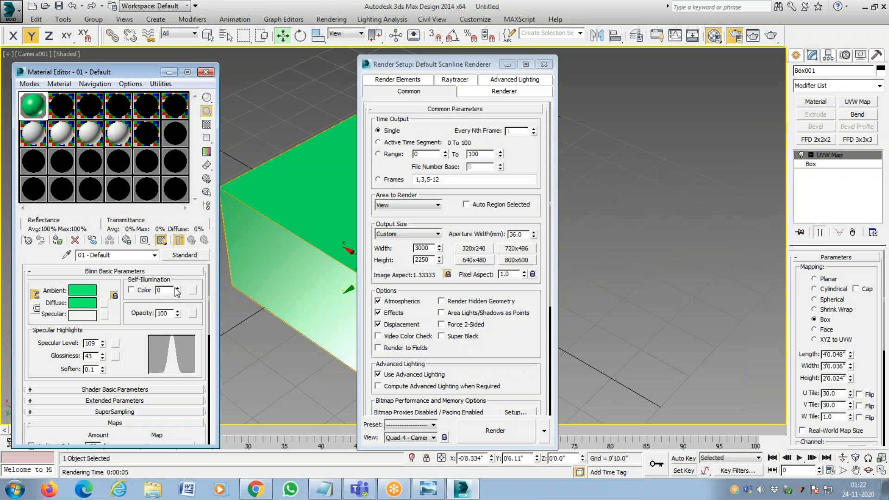
pyautogui.moveTo(177, 291); pyautogui.dragTo(181, 219)
pyautogui.moveTo(179, 256); pyautogui.dragTo(179, 272)
pyautogui.click(178, 288)
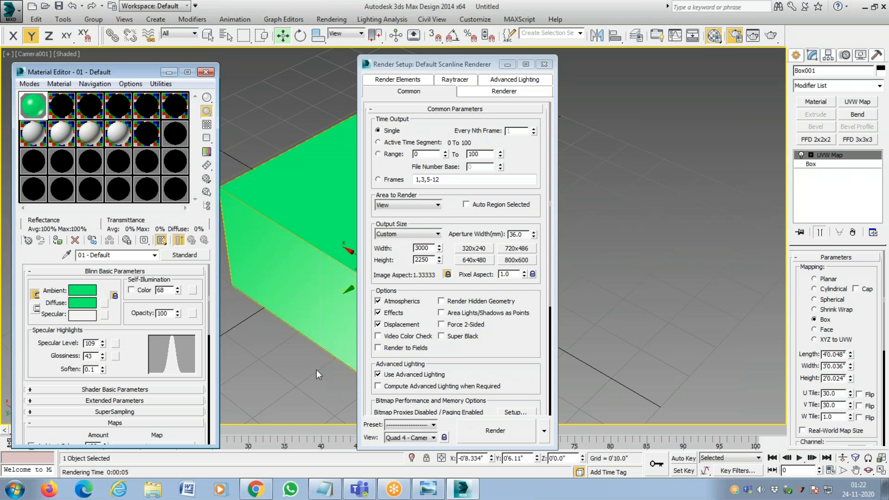
# Render the camera view with the self-illuminated material, overwriting FIRST STANDARD MATERIAL.tif, inspect the whole box, and close the rendered image.
pyautogui.click(507, 429)
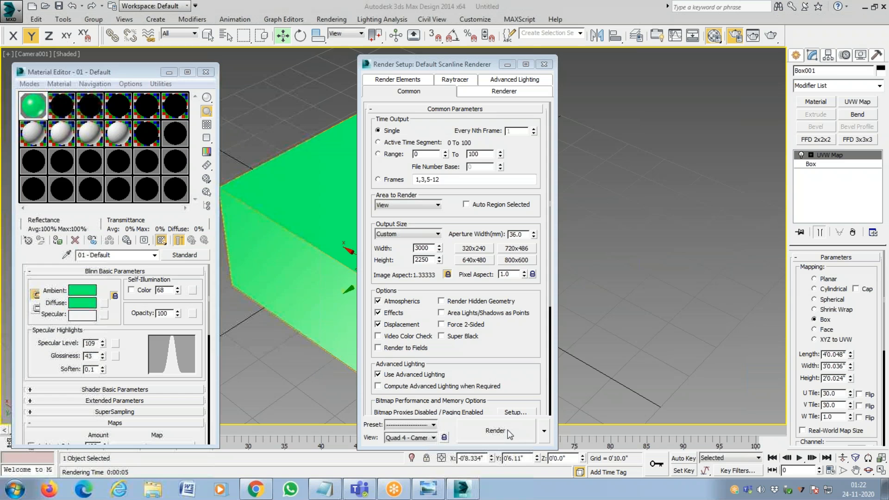
pyautogui.moveTo(466, 65); pyautogui.dragTo(411, 59)
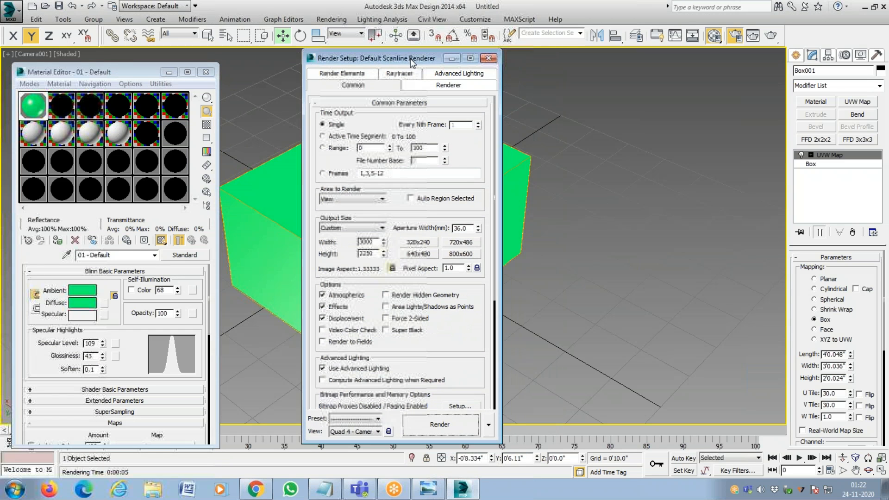
pyautogui.click(452, 427)
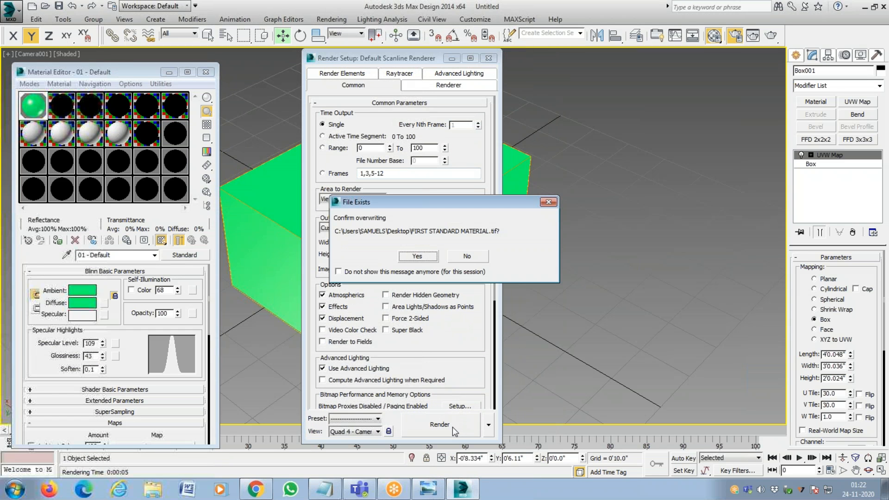
pyautogui.click(435, 257)
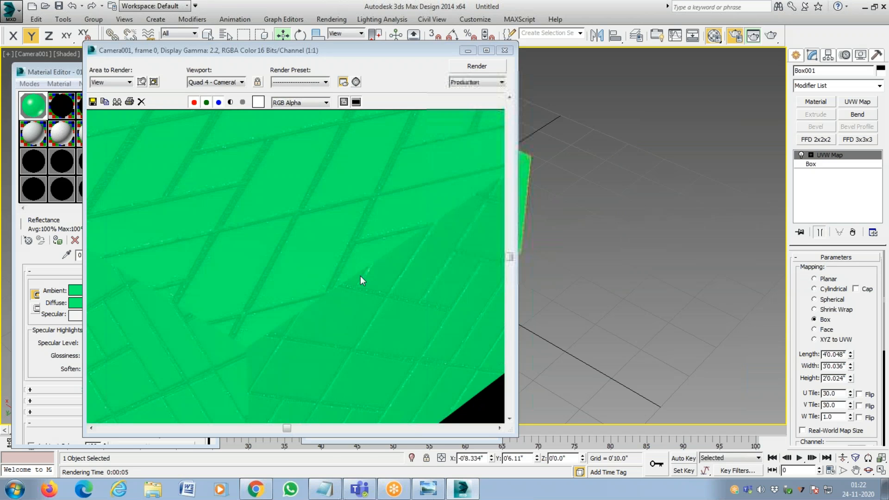
pyautogui.scroll(-2, 355, 269)
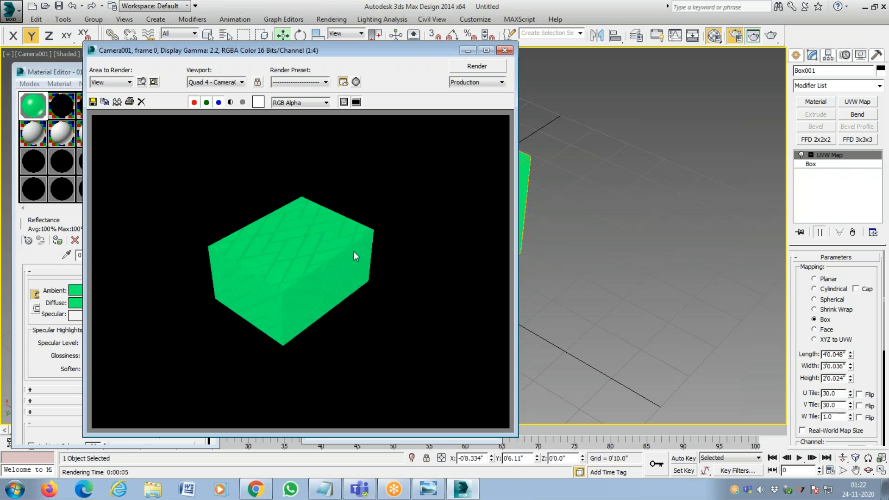
pyautogui.click(504, 51)
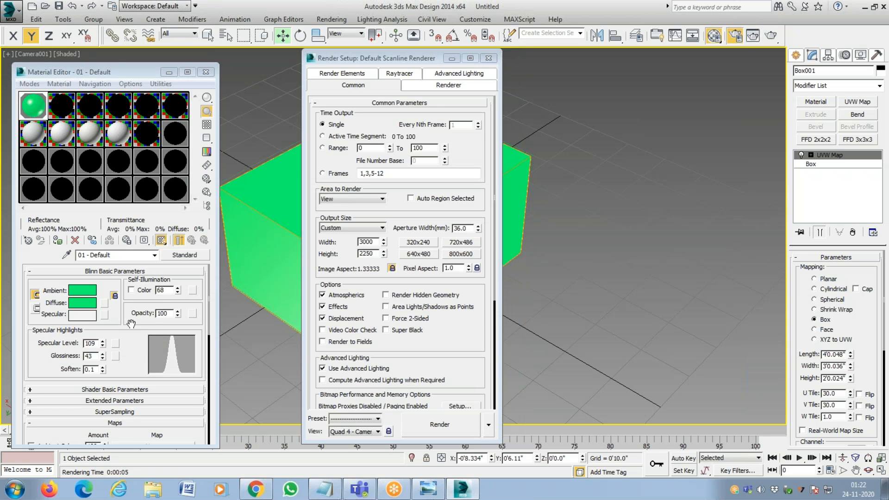
# Set the material's Self-Illumination back to 0.
pyautogui.click(163, 290)
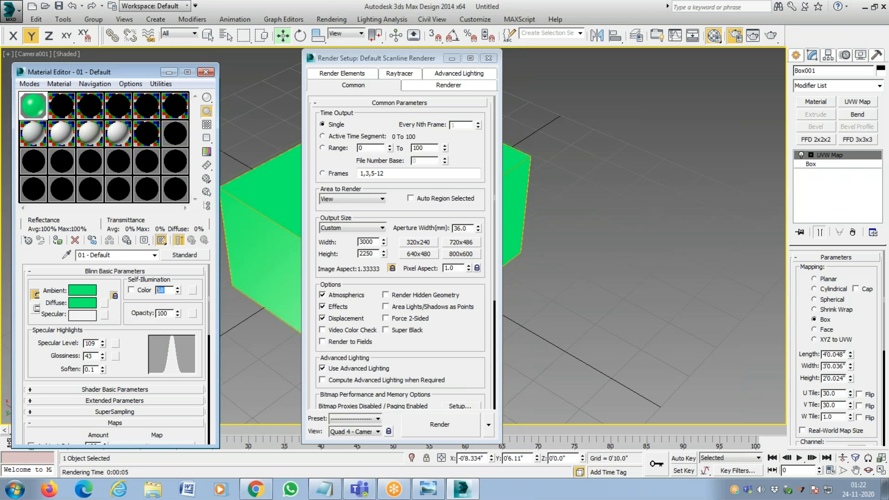
pyautogui.write('0')
pyautogui.press('Return')
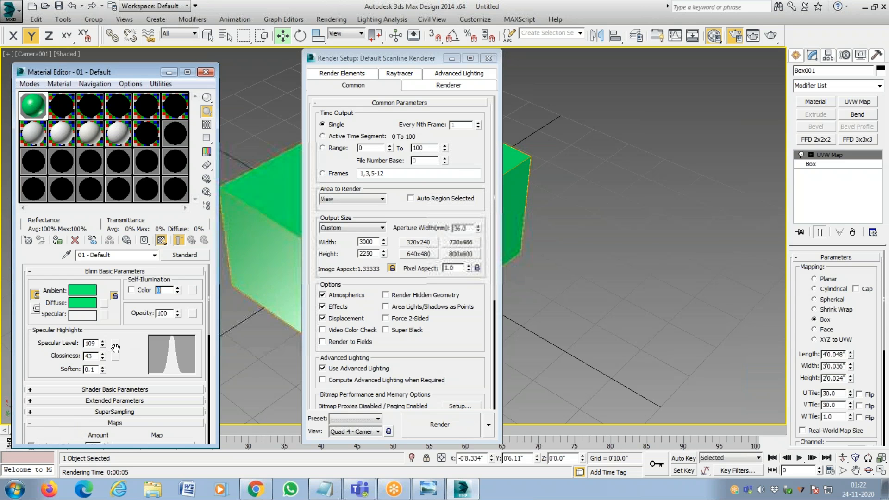
# Clear the bricks_03_01_bump.jpg bitmap from the material's Bump slot, undoing the removal once and clearing it again.
pyautogui.moveTo(138, 434); pyautogui.dragTo(160, 287)
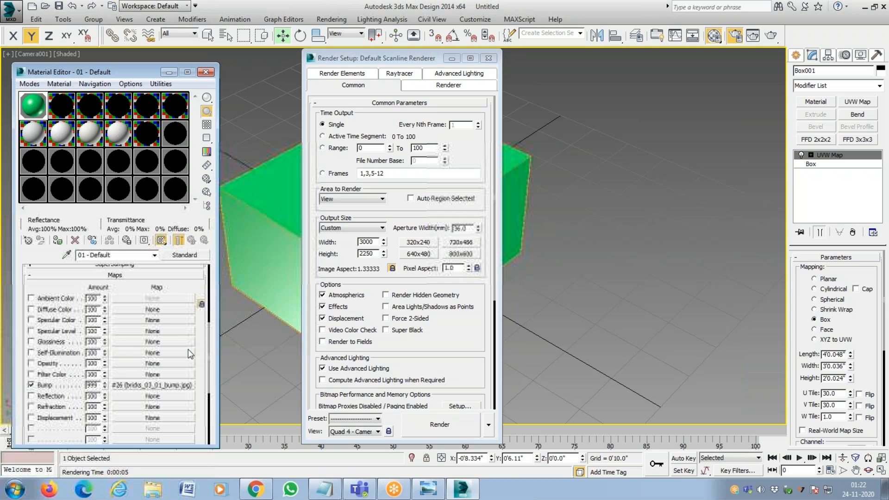
pyautogui.rightClick(158, 386)
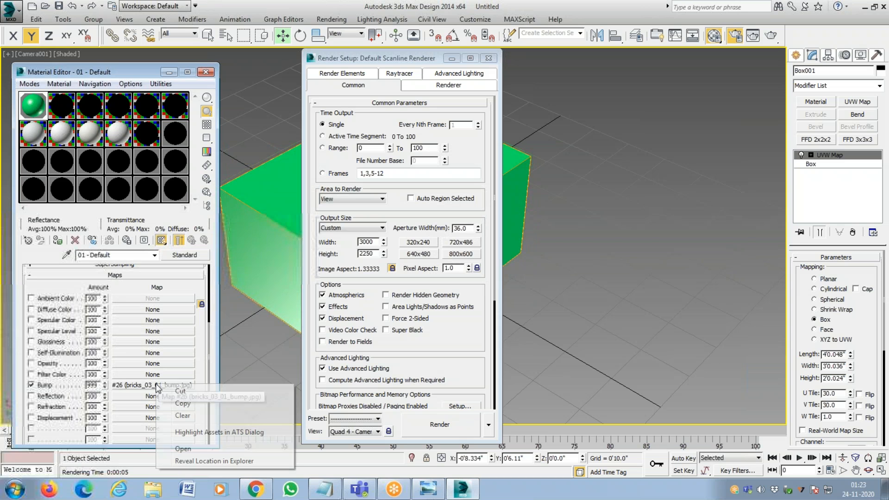
pyautogui.click(183, 415)
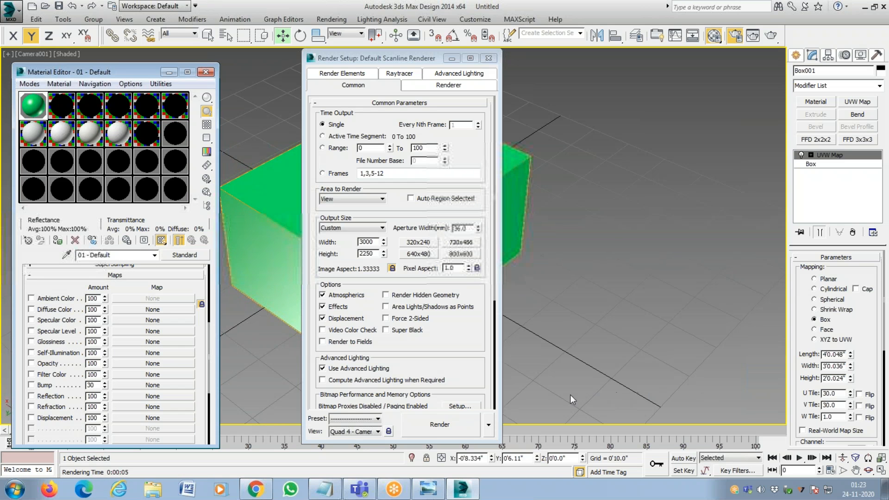
pyautogui.hotkey('ctrl', 'z')
pyautogui.rightClick(156, 387)
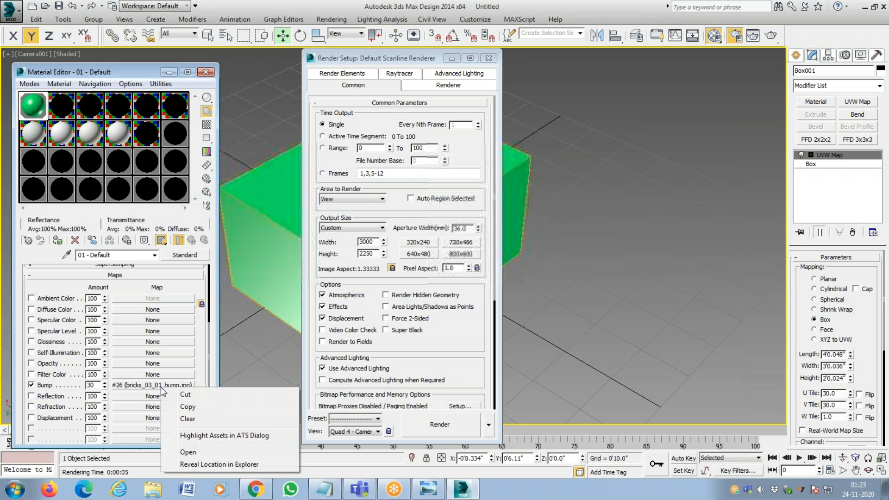
pyautogui.click(200, 420)
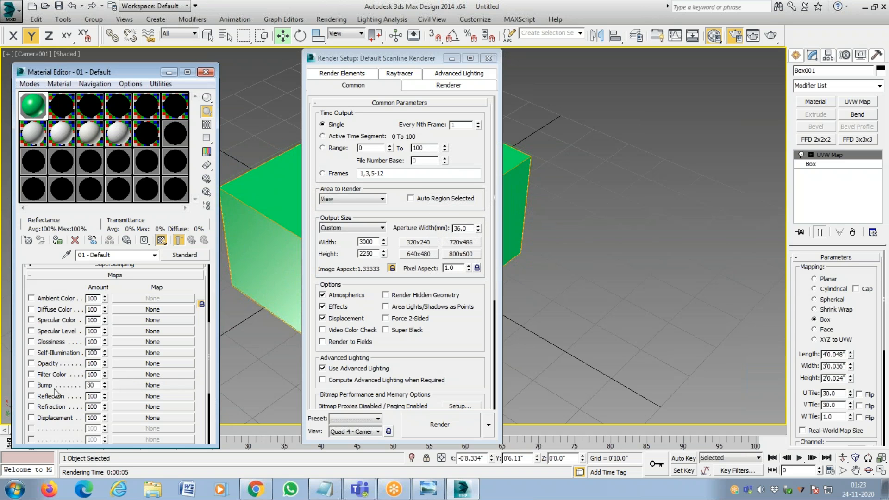
# Enable the material's Opacity map, close Render Setup, and choose Bitmap as the opacity map type.
pyautogui.click(32, 364)
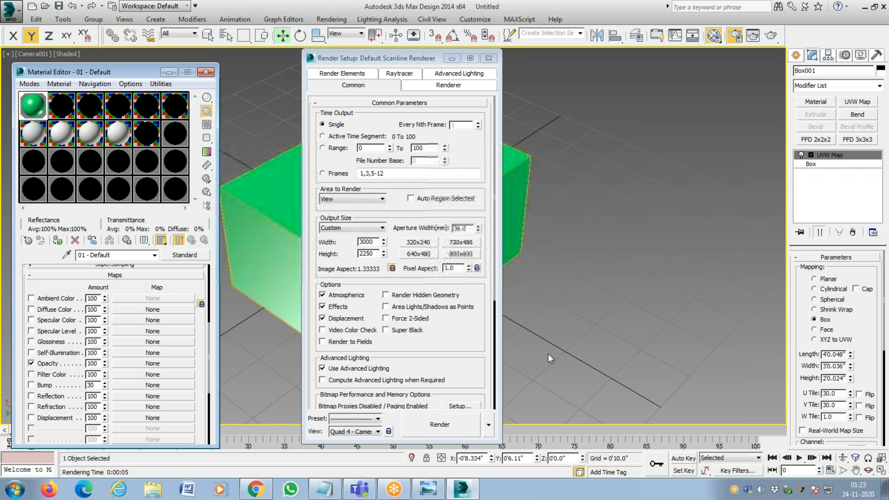
pyautogui.click(489, 59)
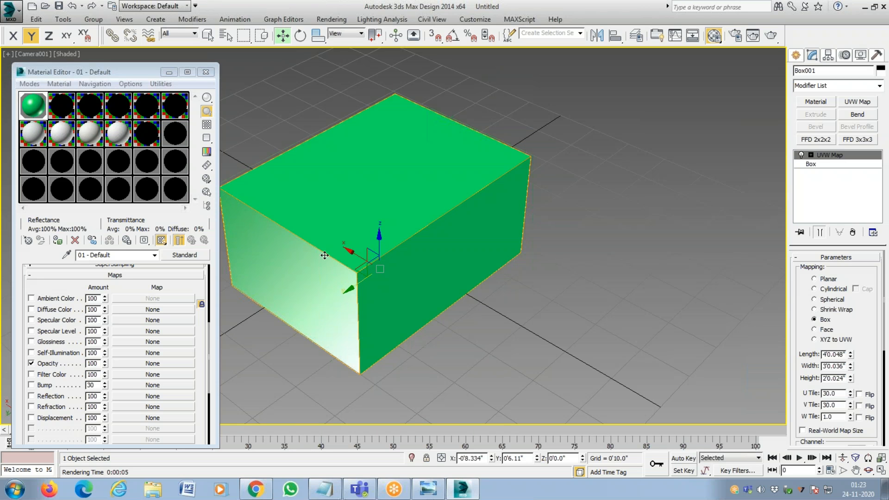
pyautogui.click(145, 364)
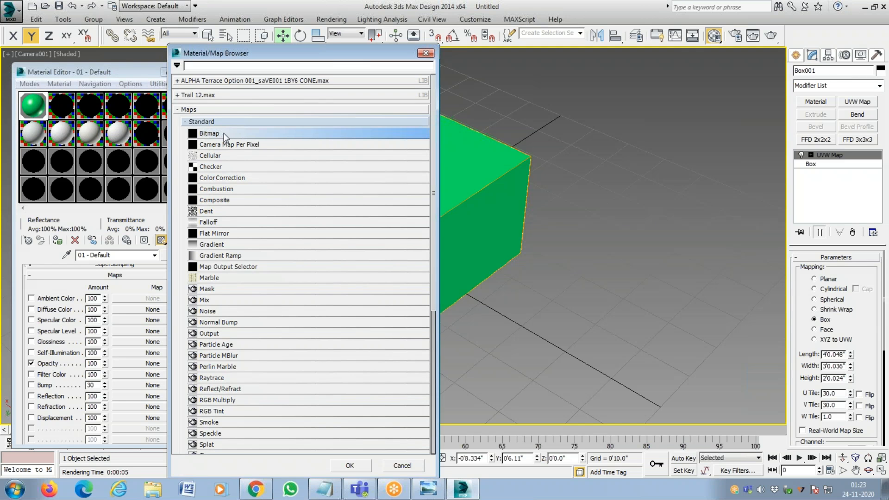
pyautogui.doubleClick(269, 121)
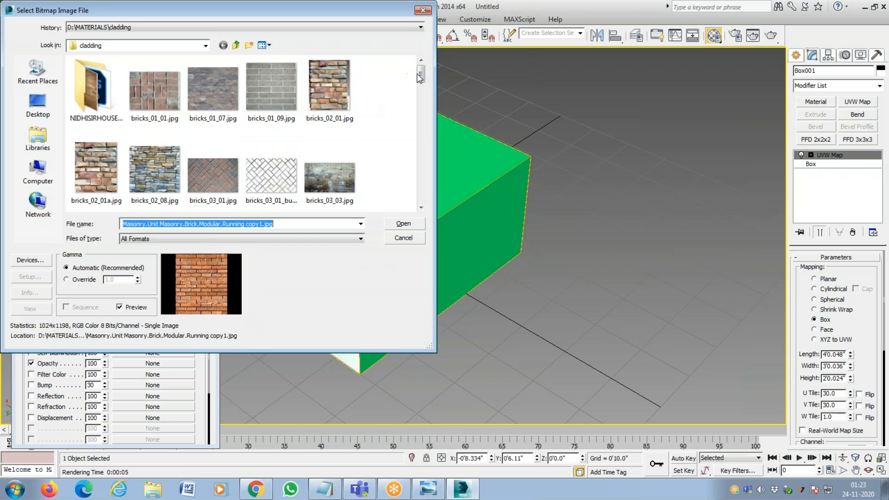
# Look through the cladding images, then browse from the computer's drives back to the MATERIALS folder on drive D.
pyautogui.moveTo(420, 74); pyautogui.dragTo(413, 163)
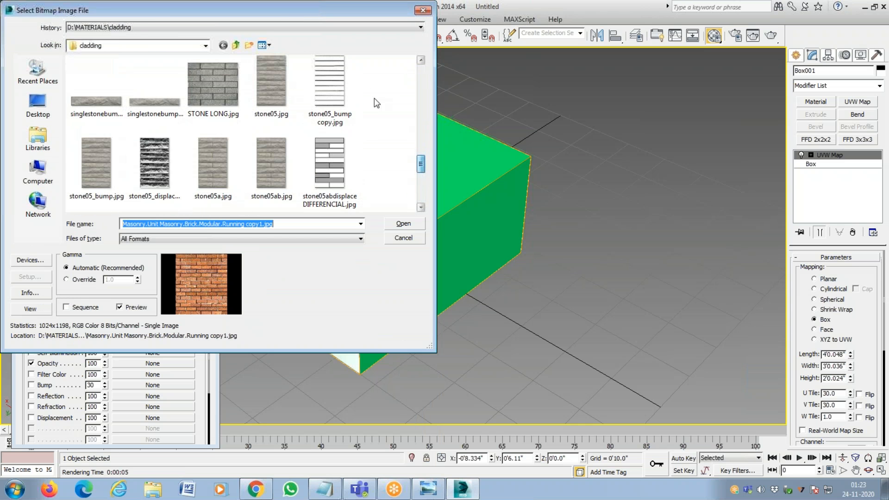
pyautogui.click(236, 45)
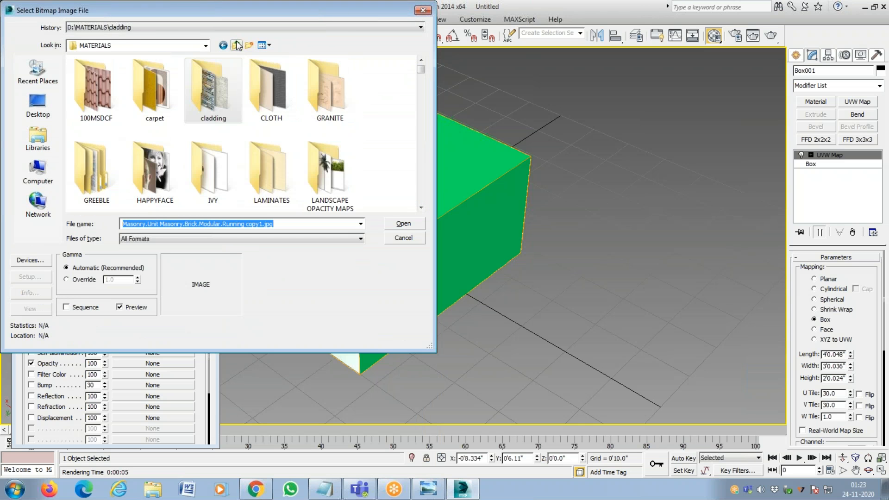
pyautogui.click(236, 45)
pyautogui.click(236, 45)
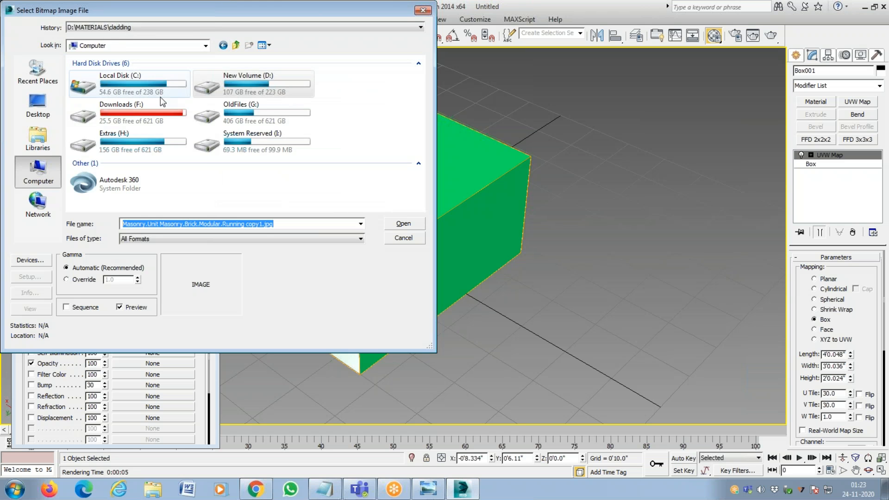
pyautogui.doubleClick(198, 89)
pyautogui.doubleClick(139, 73)
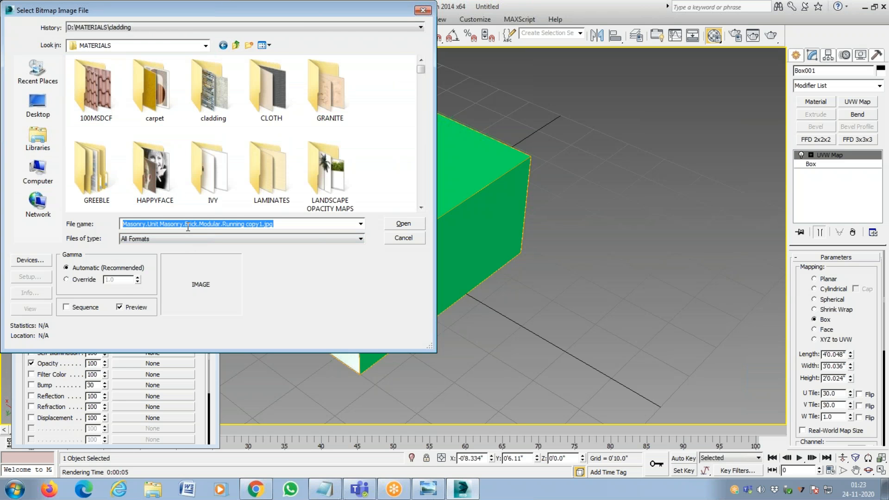
# Find fENCING OPACITY.jpg by the name FEN, view its full-size image, and close the preview.
pyautogui.write('FEN')
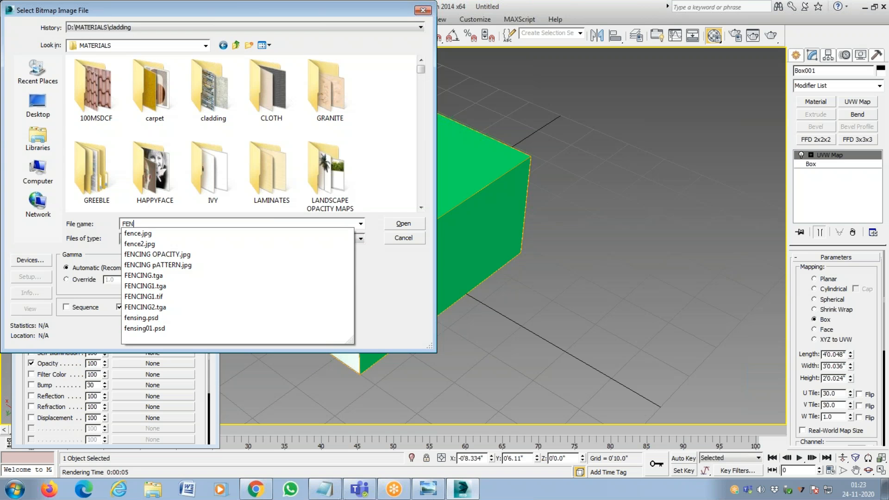
pyautogui.click(193, 256)
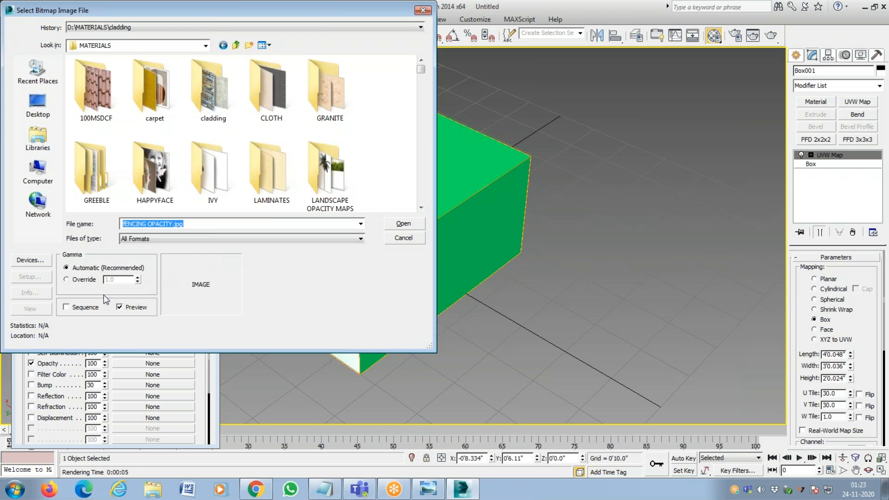
pyautogui.click(46, 312)
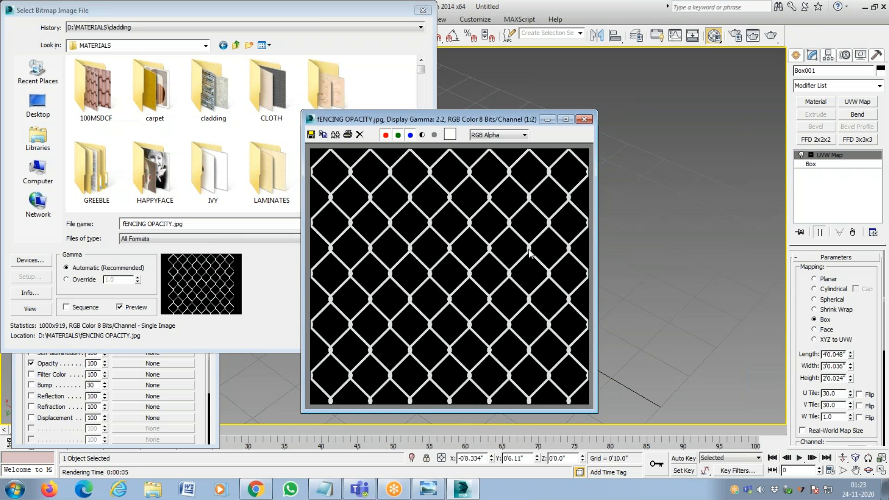
pyautogui.click(585, 119)
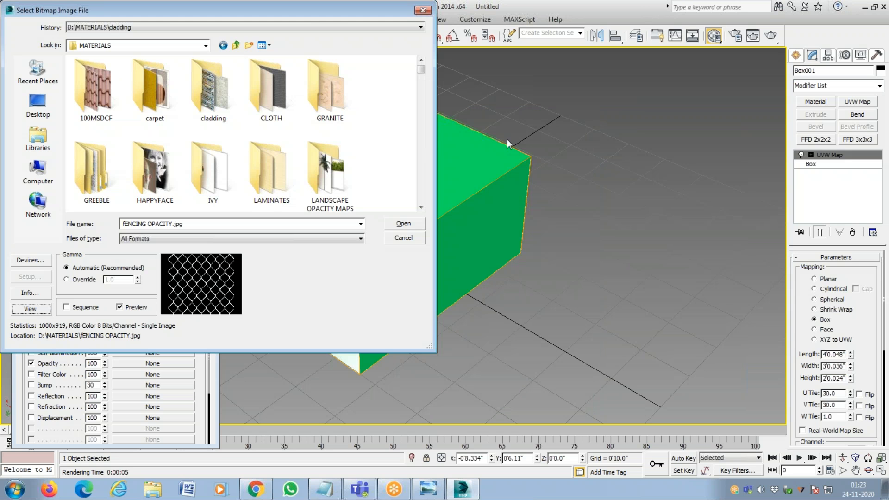
# Change the bitmap file name to fENCING pATTERN.jpg, open the image viewer to check it, and close the preview.
pyautogui.click(361, 225)
pyautogui.click(318, 224)
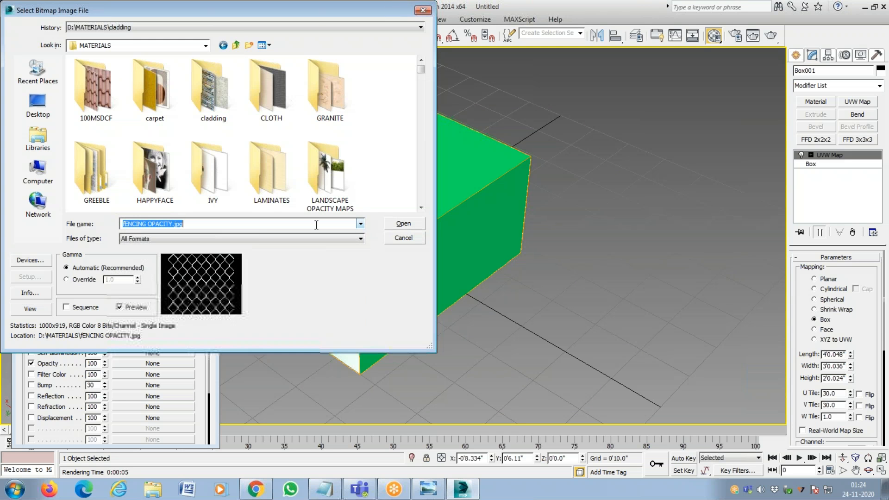
pyautogui.click(254, 226)
pyautogui.press('BackSpace')
pyautogui.press('BackSpace')
pyautogui.press('BackSpace')
pyautogui.press('BackSpace')
pyautogui.press('BackSpace')
pyautogui.press('BackSpace')
pyautogui.press('BackSpace')
pyautogui.press('BackSpace')
pyautogui.press('BackSpace')
pyautogui.press('BackSpace')
pyautogui.press('BackSpace')
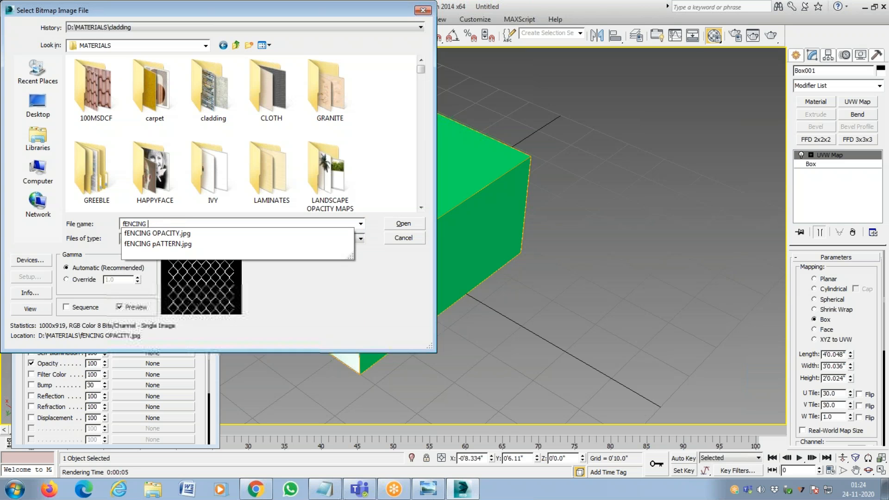
pyautogui.click(244, 244)
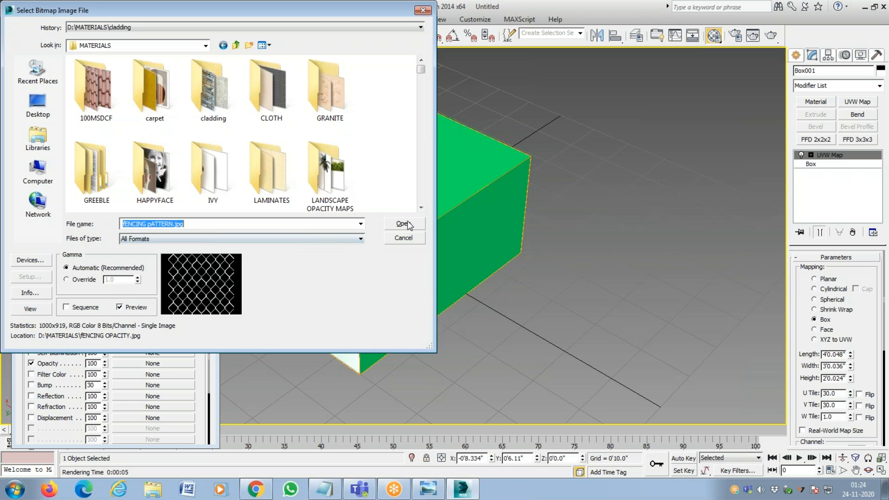
pyautogui.click(30, 309)
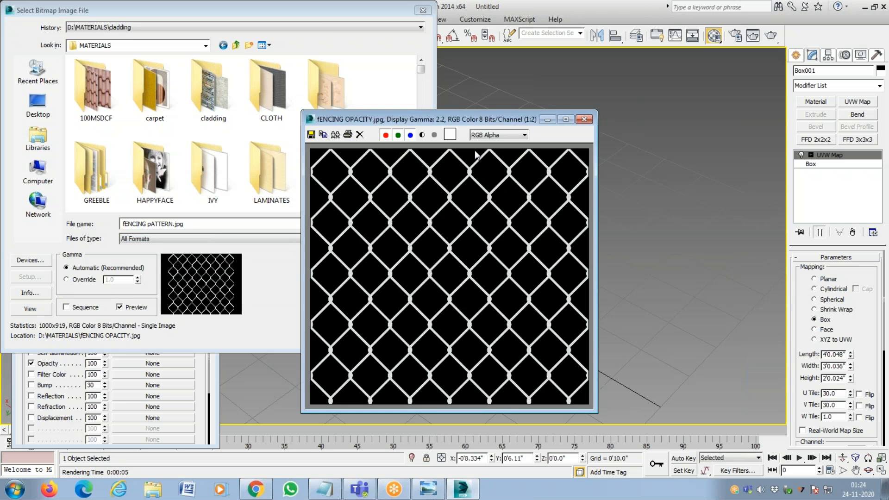
pyautogui.click(584, 121)
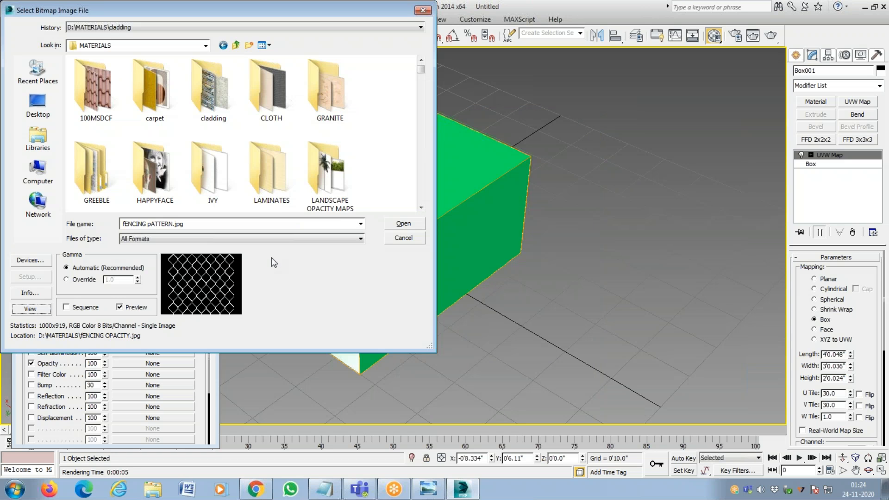
pyautogui.click(361, 224)
pyautogui.click(360, 224)
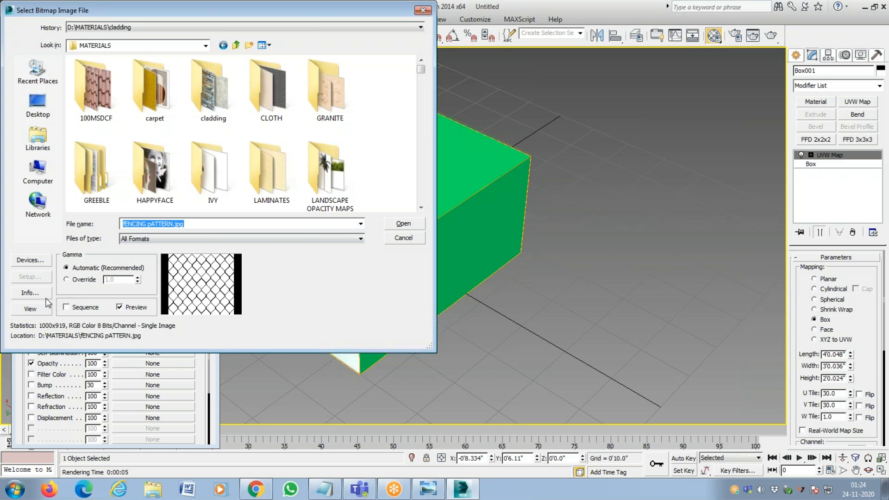
pyautogui.click(360, 224)
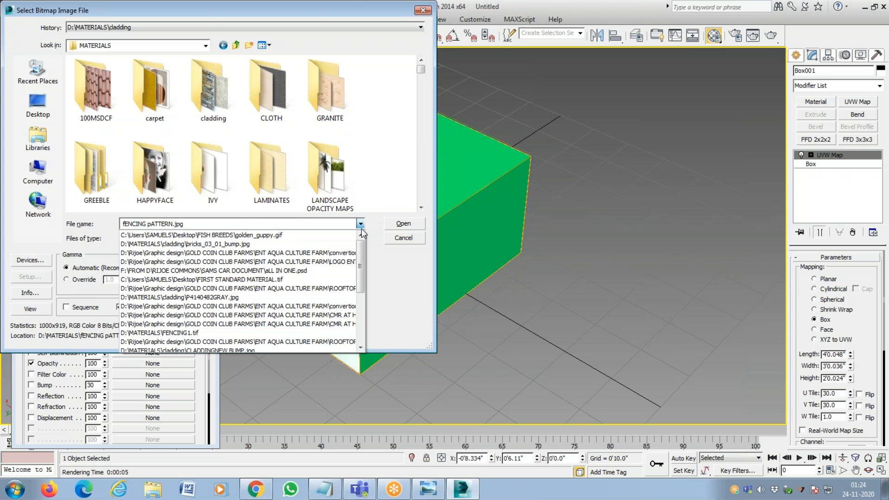
pyautogui.press('f')
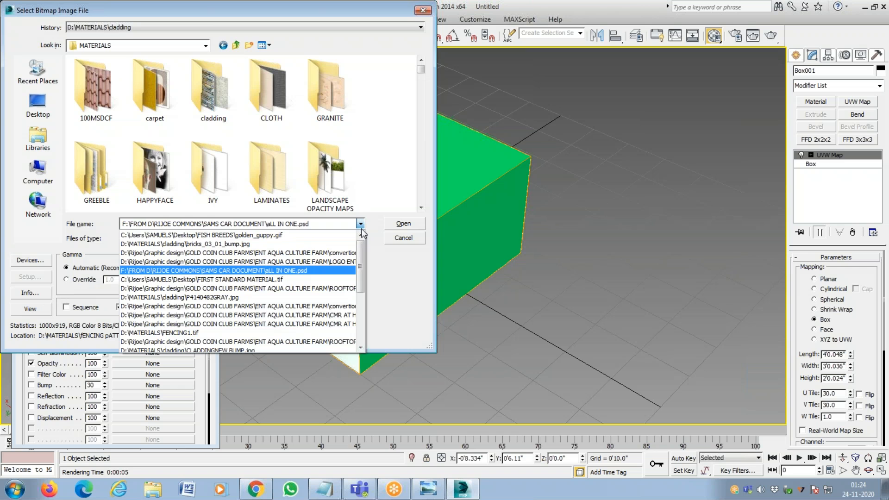
pyautogui.press('Down')
pyautogui.click(332, 227)
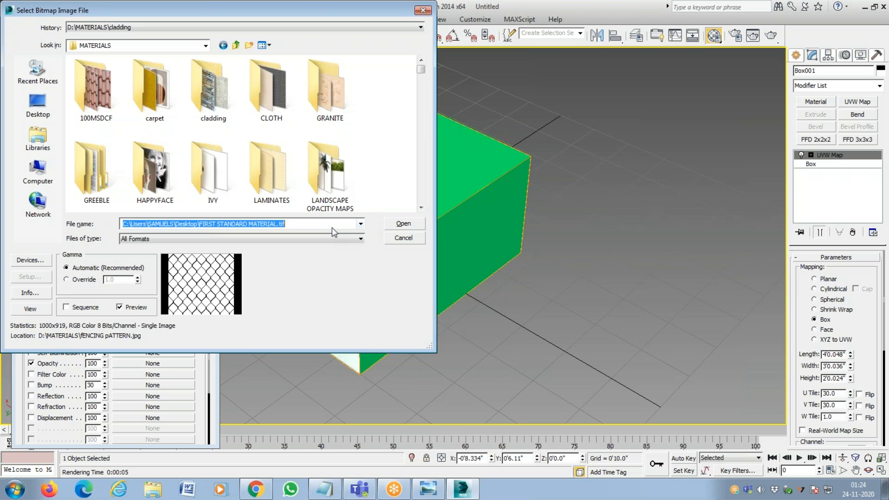
# Find fENCING OPACITY.jpg by the name FENC, open the fence image in the full-size viewer, and close the viewer.
pyautogui.write('FENC')
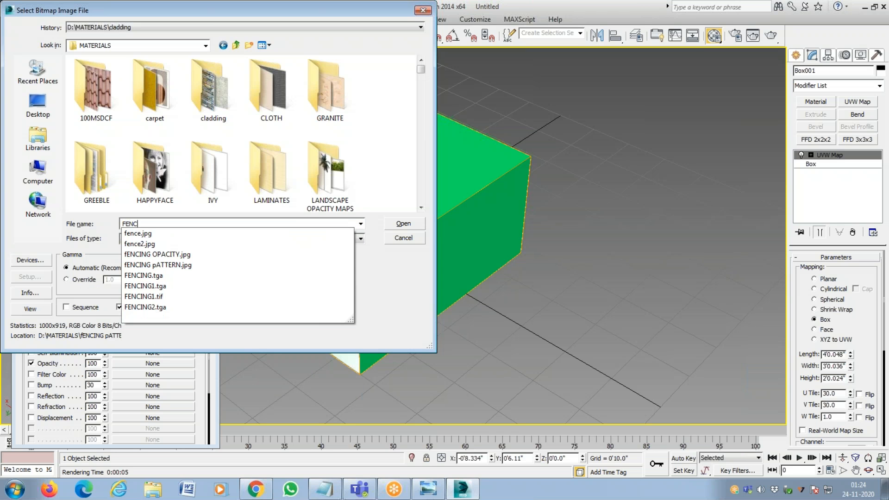
pyautogui.click(267, 255)
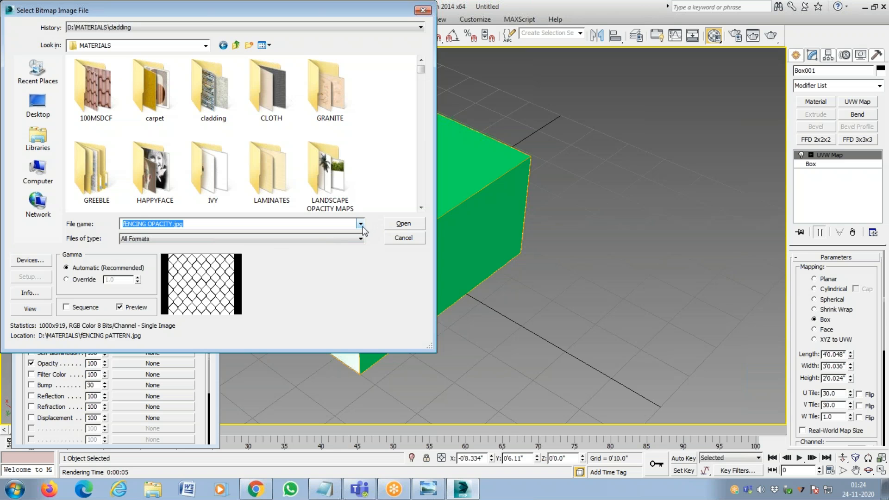
pyautogui.click(38, 309)
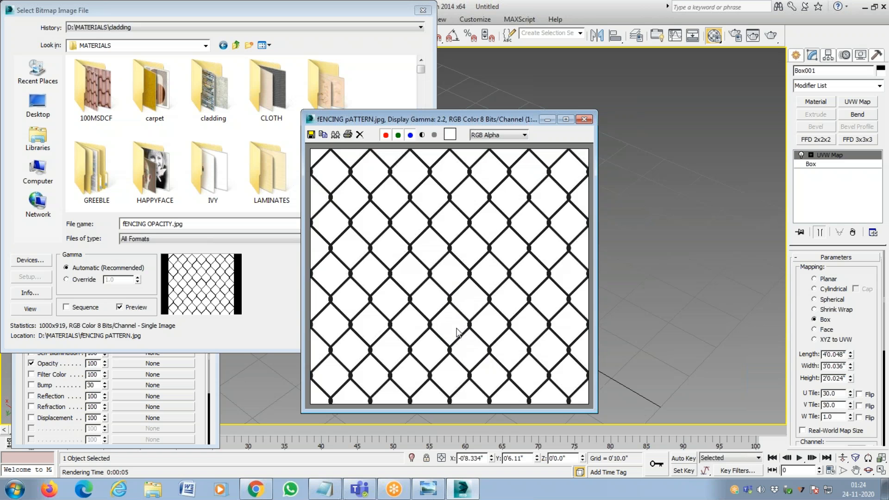
pyautogui.click(584, 119)
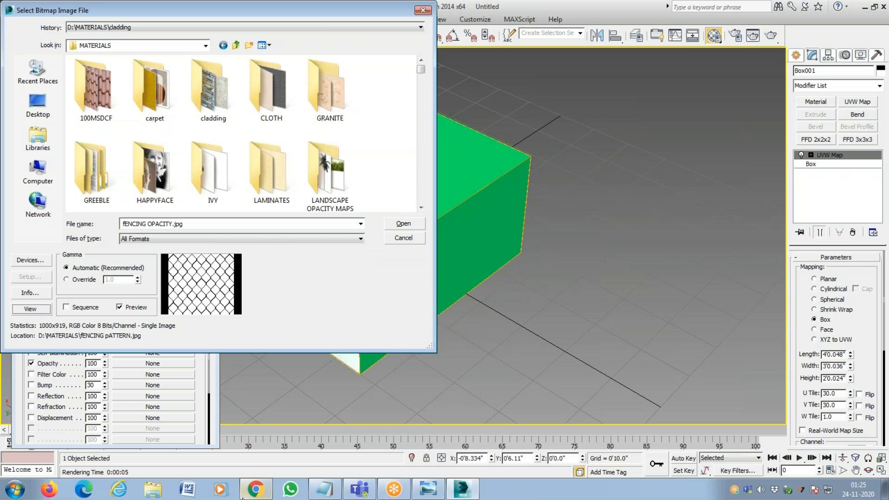
# Switch to Chrome, search Google for MESHES in a new tab, and look through the image results.
pyautogui.click(255, 489)
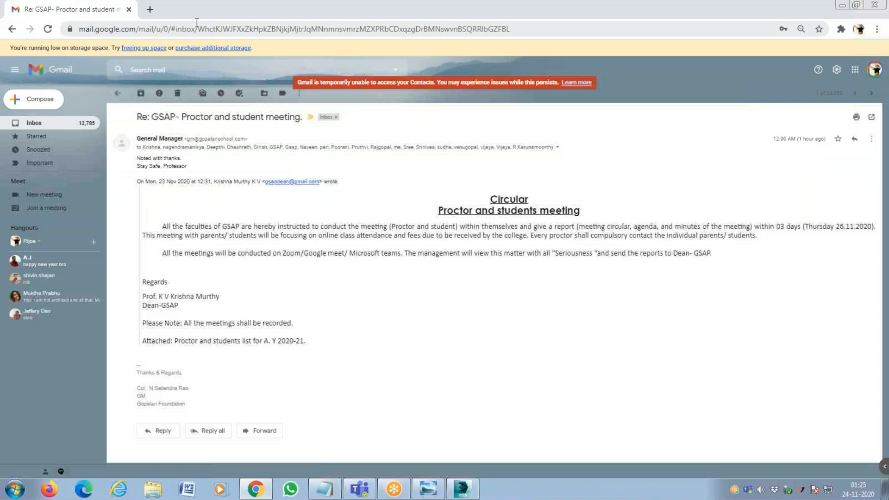
pyautogui.click(149, 9)
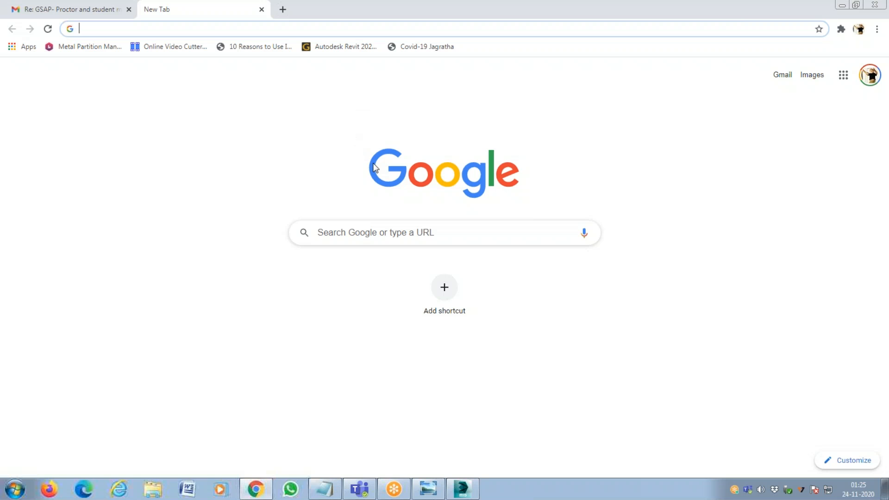
pyautogui.write('MESHES')
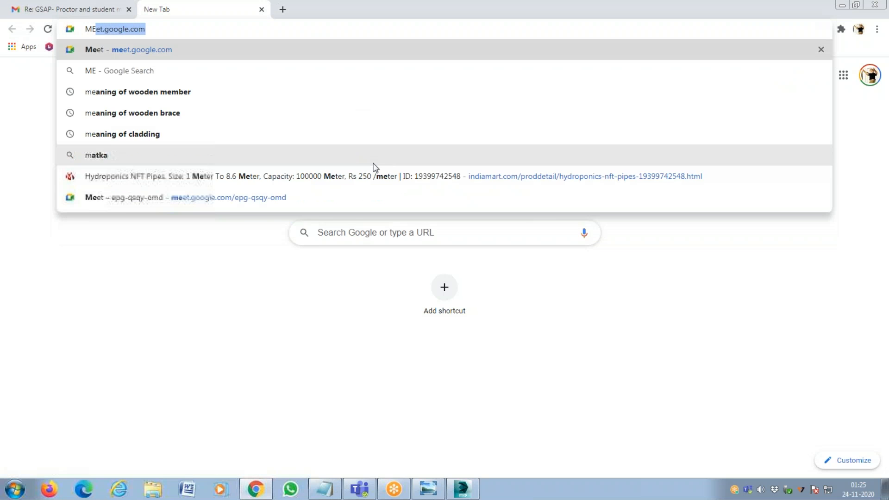
pyautogui.press('Return')
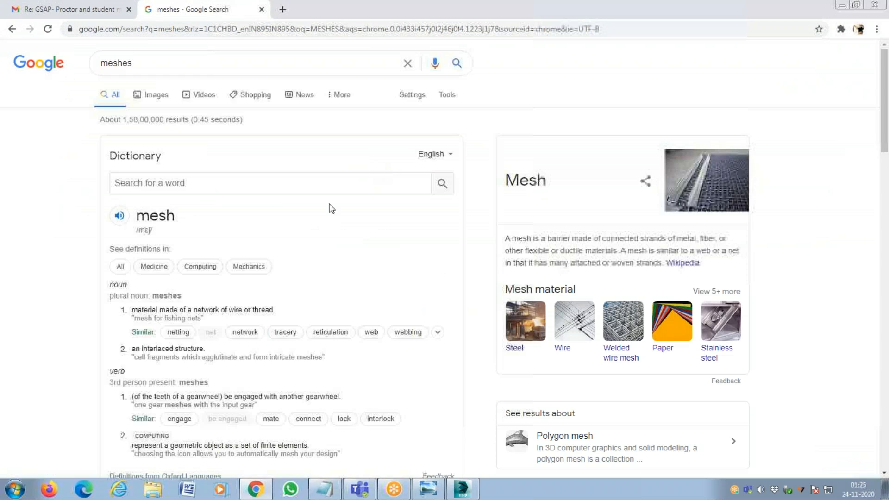
pyautogui.click(155, 95)
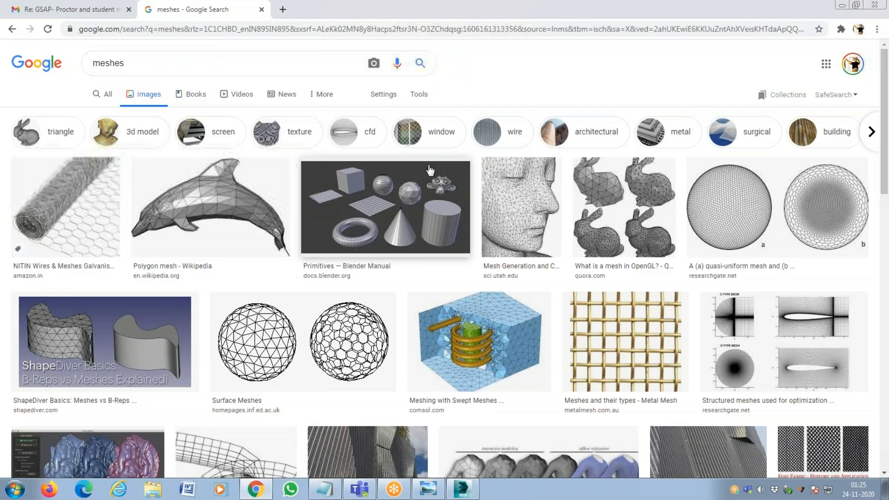
pyautogui.scroll(-2, 432, 186)
pyautogui.scroll(-5, 433, 186)
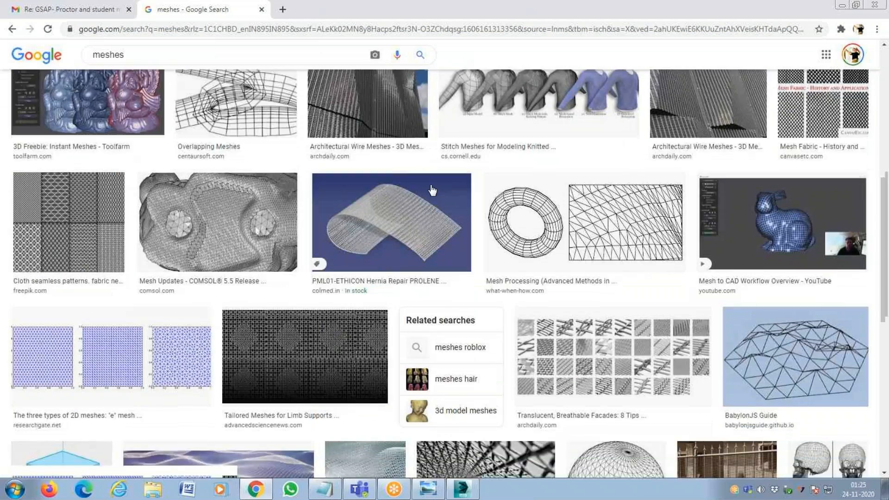
pyautogui.scroll(7, 432, 190)
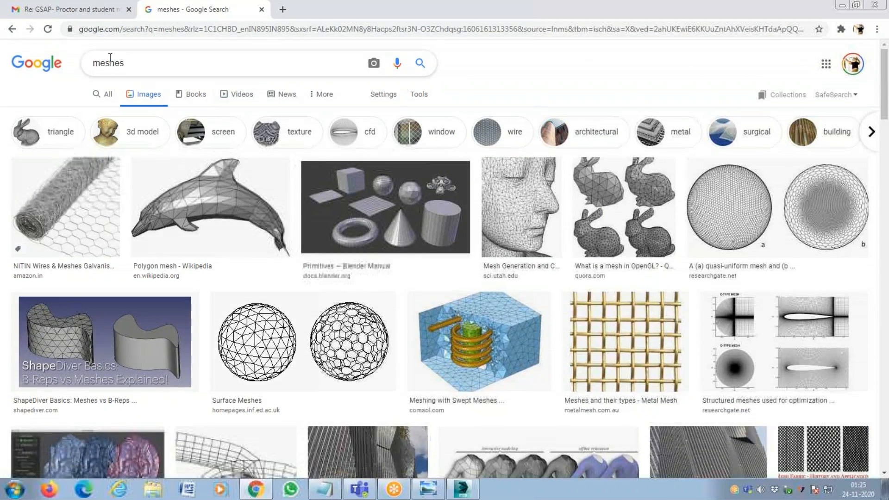
# Refine the image search to NETTING meshes and look through the results for a flat wire mesh pattern.
pyautogui.moveTo(131, 67); pyautogui.dragTo(44, 66)
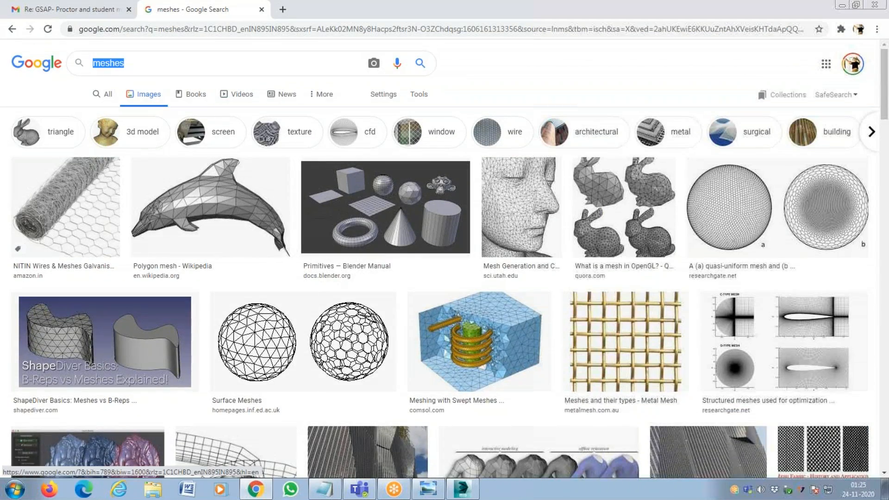
pyautogui.press('Left')
pyautogui.write('NETING')
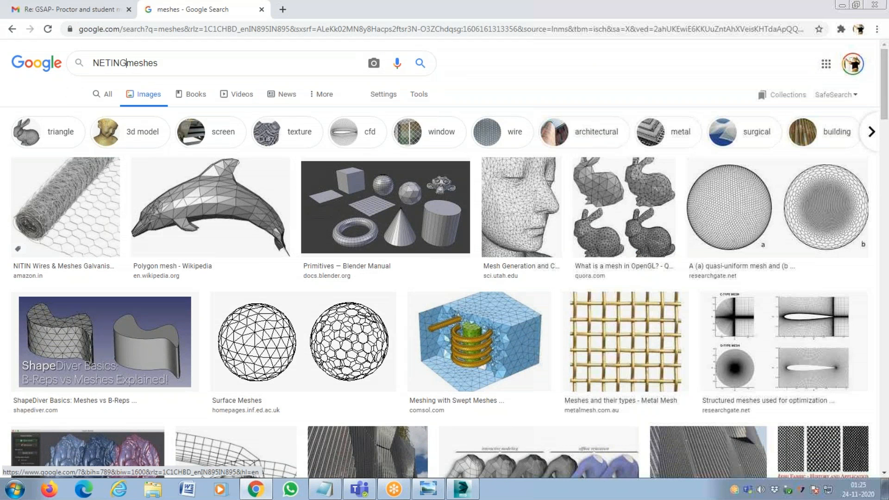
pyautogui.press('BackSpace')
pyautogui.press('BackSpace')
pyautogui.press('BackSpace')
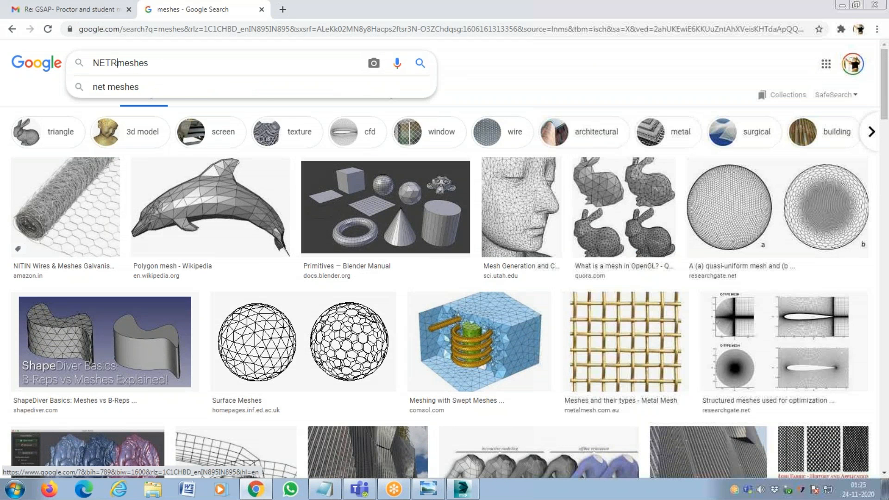
pyautogui.write('TING')
pyautogui.press('Return')
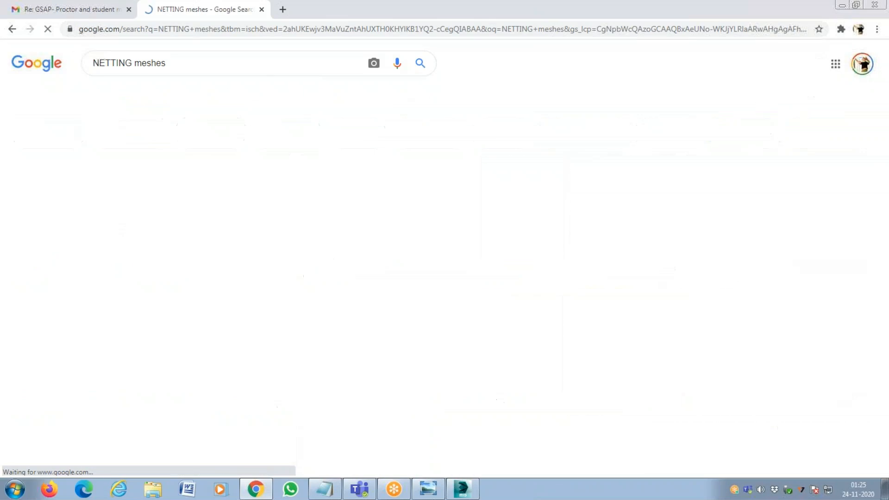
pyautogui.scroll(-3, 529, 311)
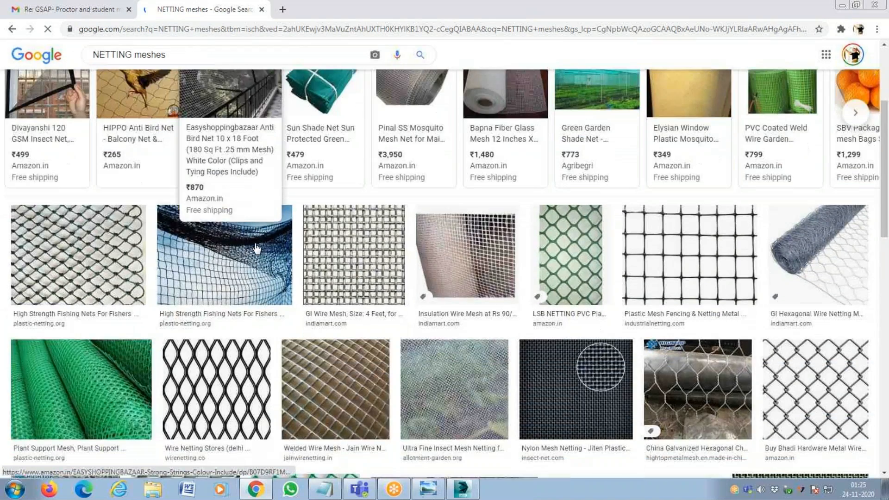
pyautogui.scroll(-3, 529, 311)
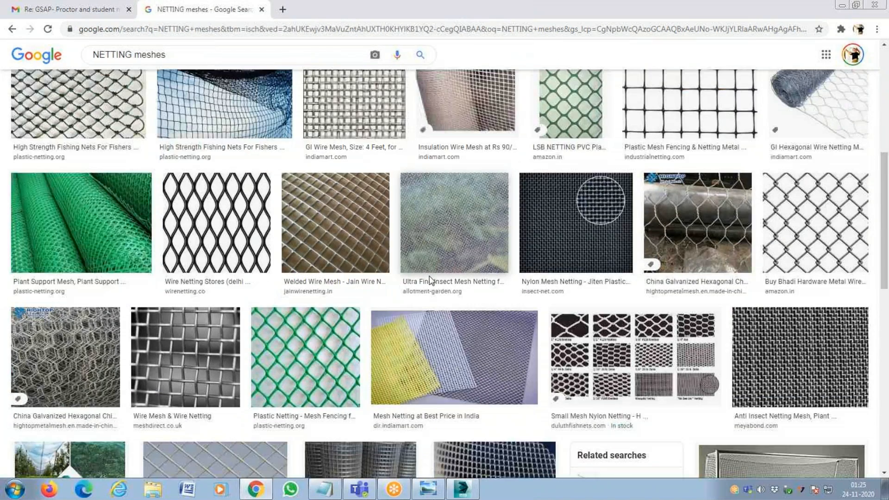
# Compare enlarged previews of the chain-link, wavy wire netting and square plastic mesh images.
pyautogui.click(807, 242)
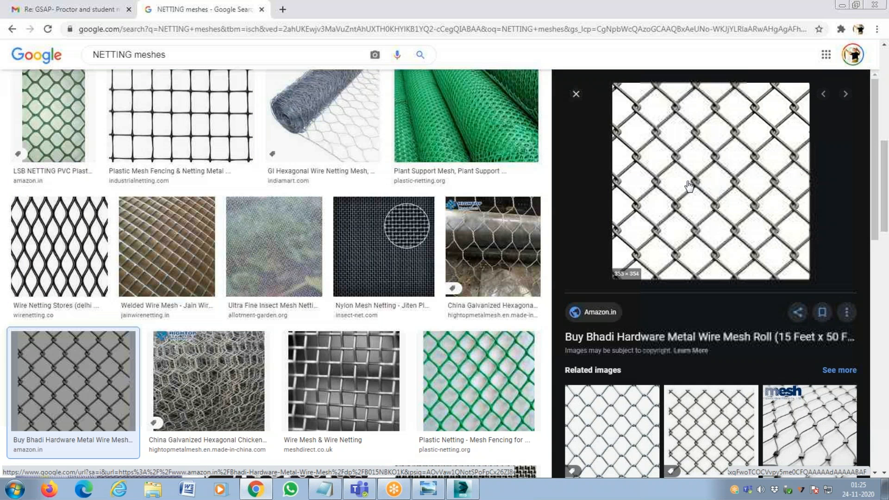
pyautogui.click(69, 250)
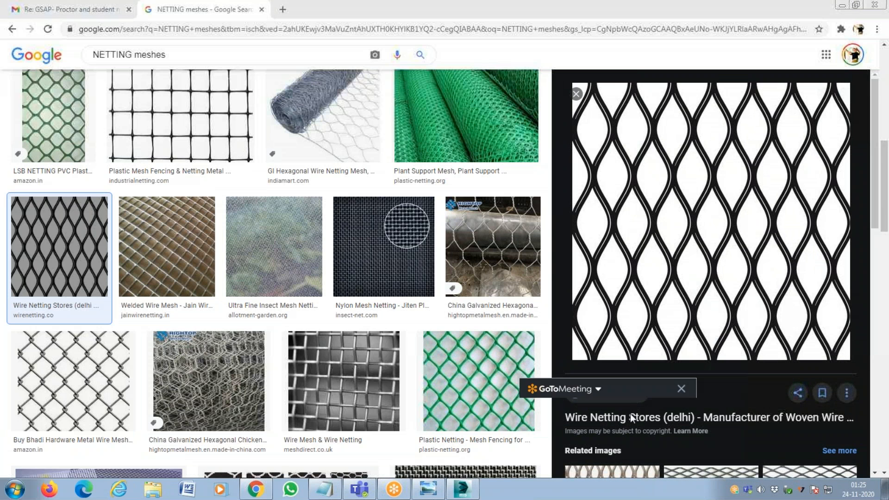
pyautogui.rightClick(859, 185)
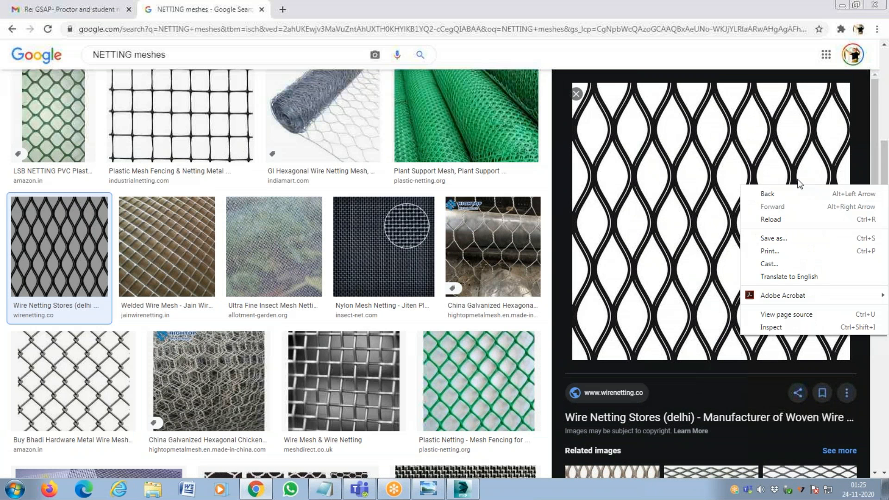
pyautogui.press('Escape')
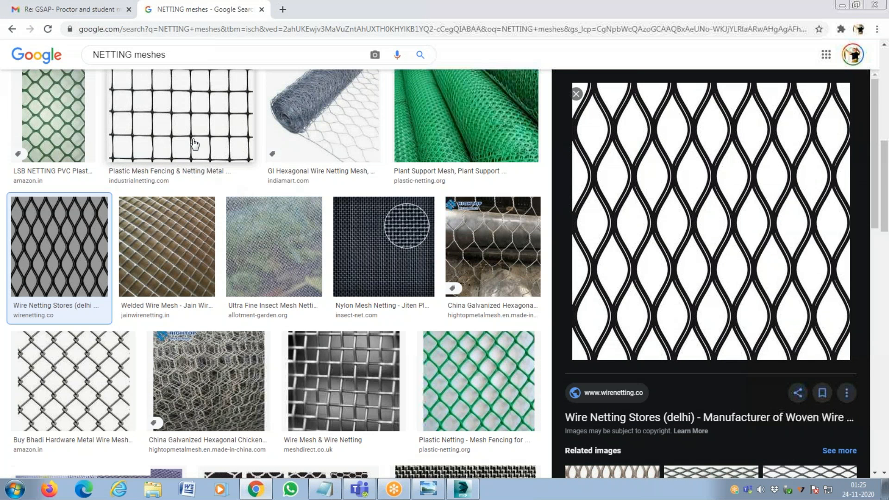
pyautogui.click(193, 144)
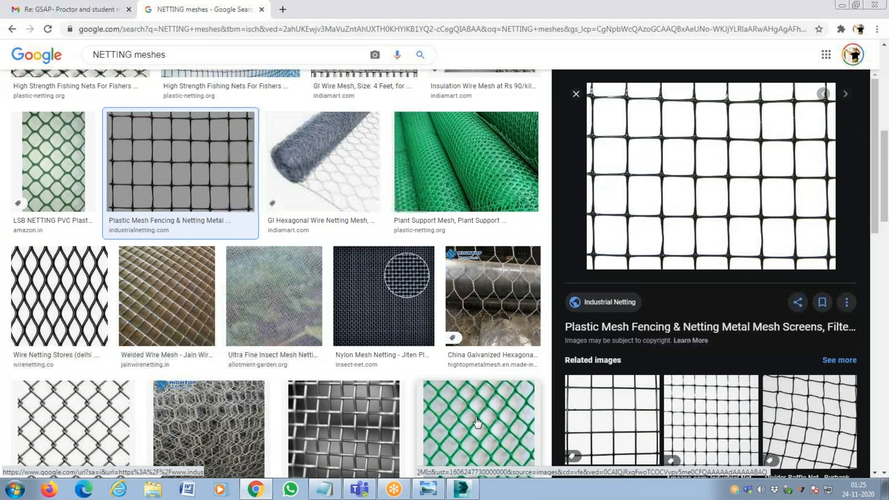
# Save the chain-link wire mesh image from Amazon.in as MESH.jpg in the MATERIALS folder on drive D.
pyautogui.click(90, 407)
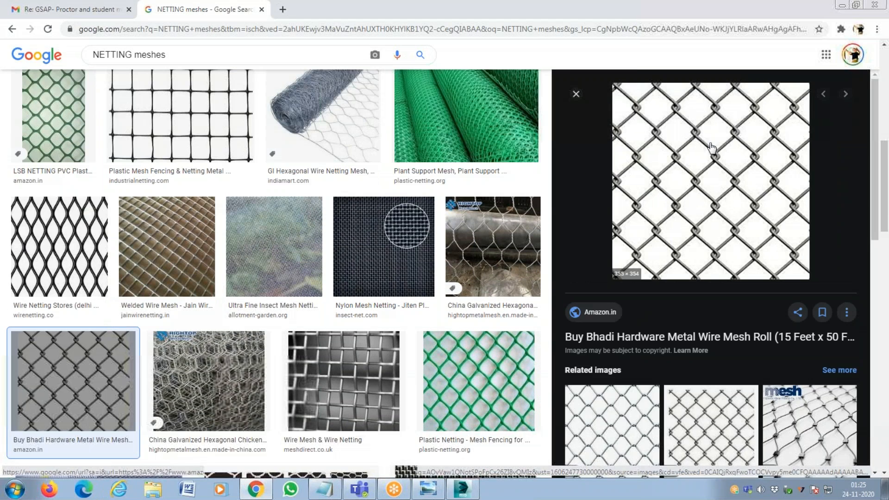
pyautogui.rightClick(711, 144)
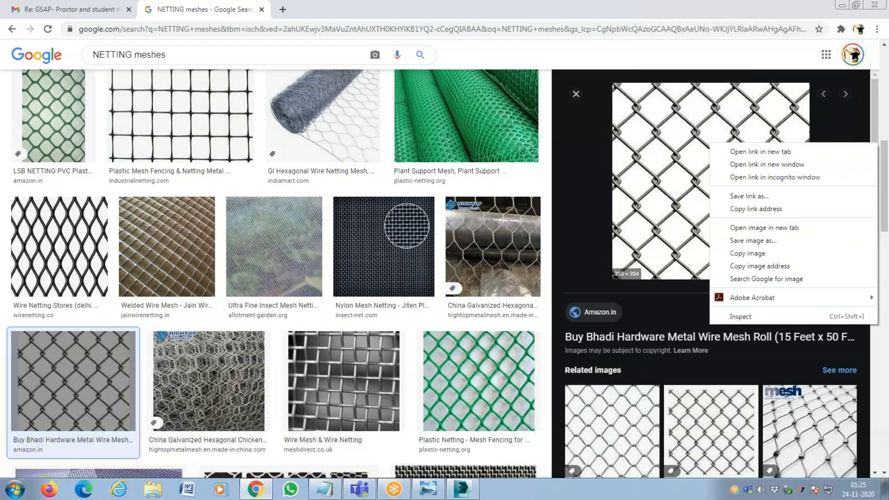
pyautogui.click(776, 242)
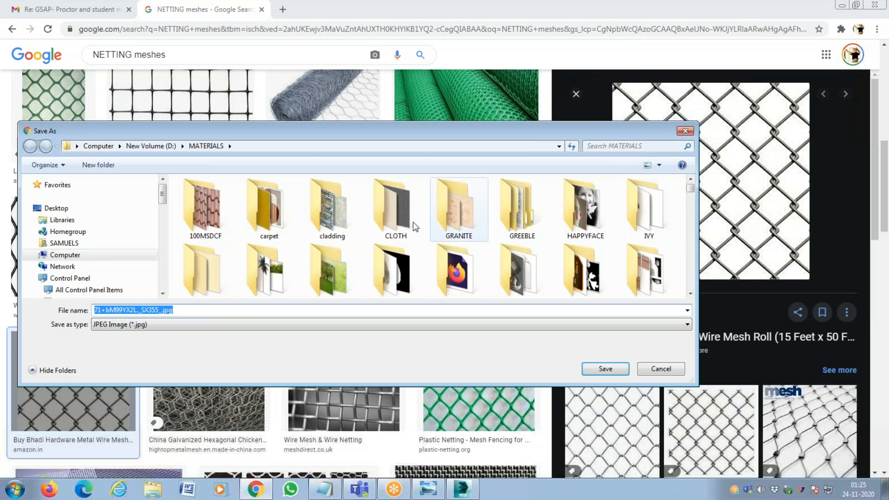
pyautogui.click(156, 310)
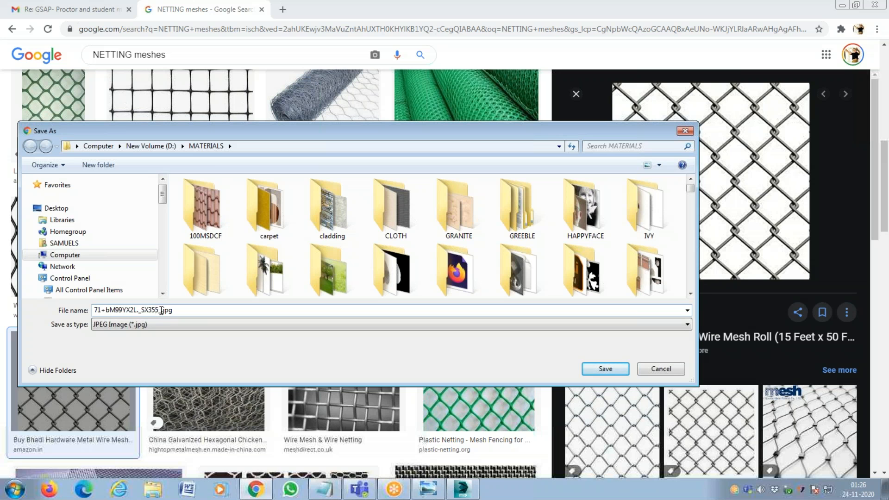
pyautogui.hotkey('shift', 'Home')
pyautogui.write('MESH')
pyautogui.press('Return')
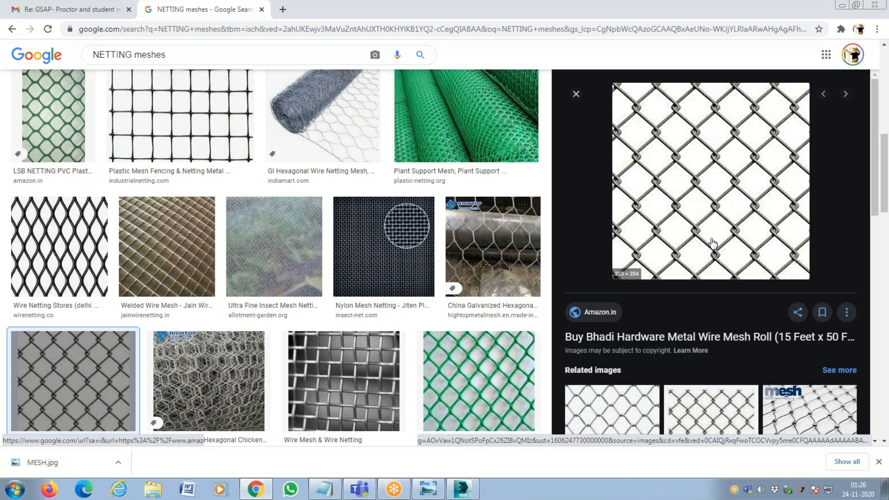
# Switch to Photoshop and open MESH.jpg from the MATERIALS folder on drive D.
pyautogui.click(15, 489)
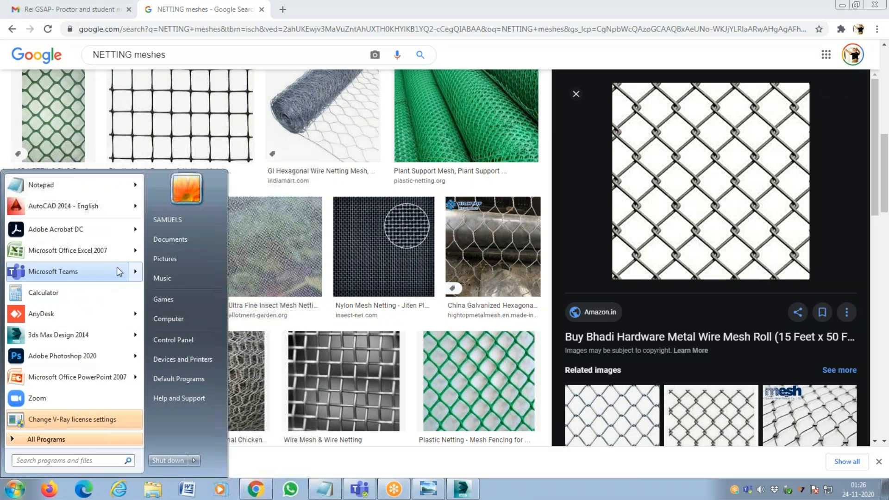
pyautogui.click(99, 352)
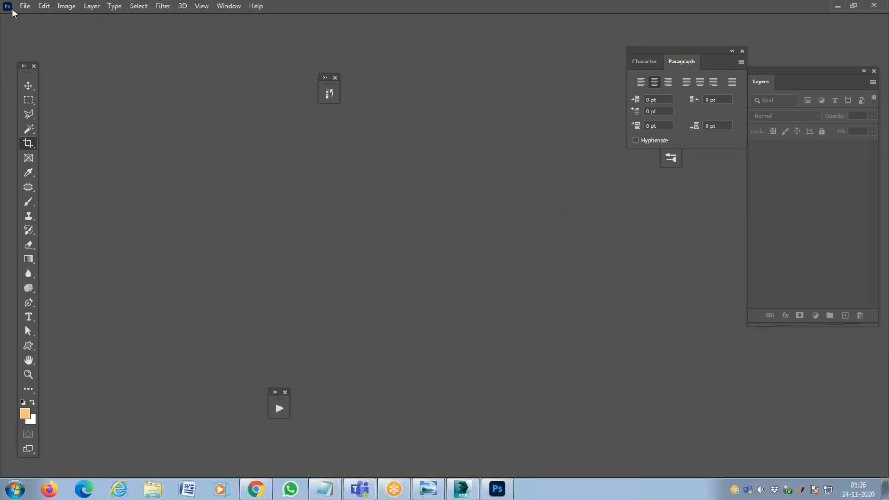
pyautogui.click(25, 6)
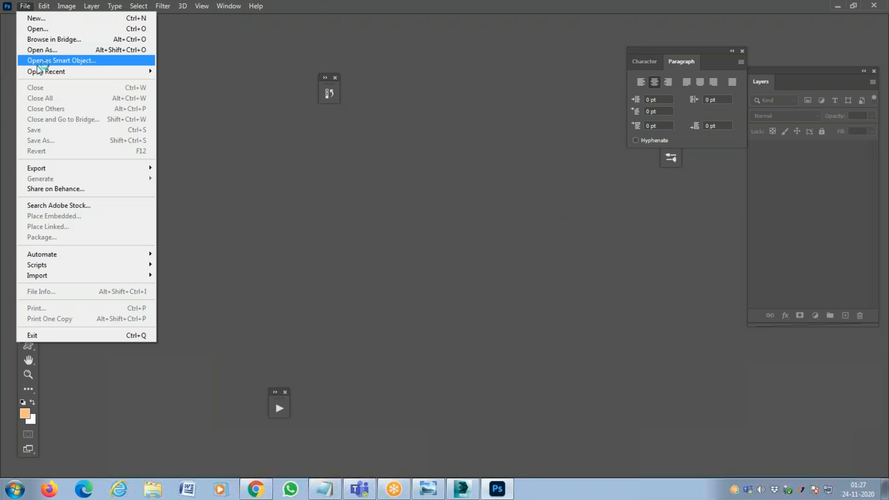
pyautogui.click(42, 29)
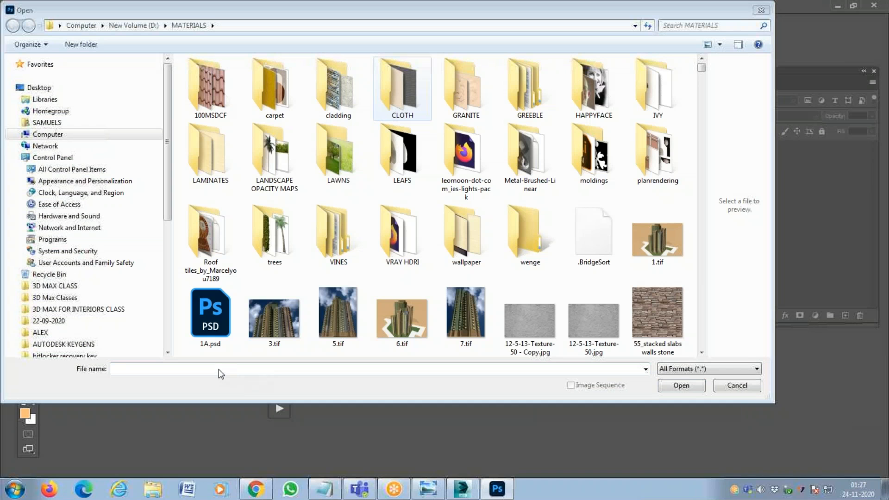
pyautogui.click(219, 369)
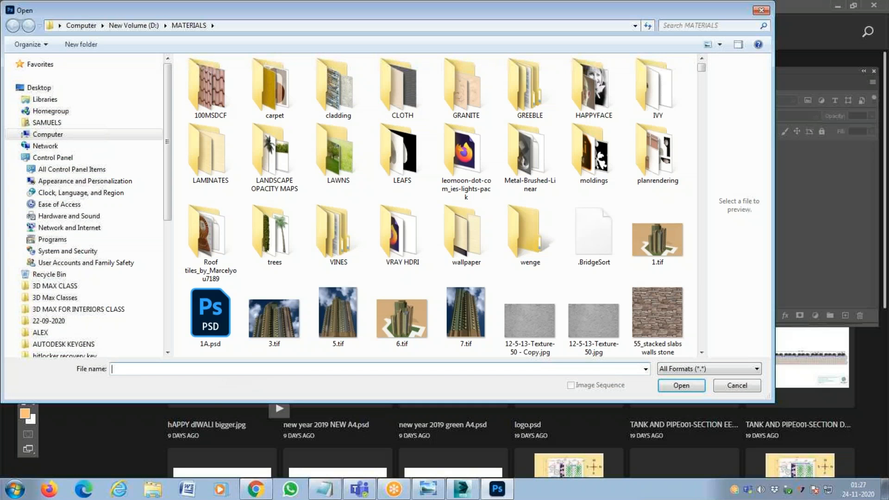
pyautogui.write('MES')
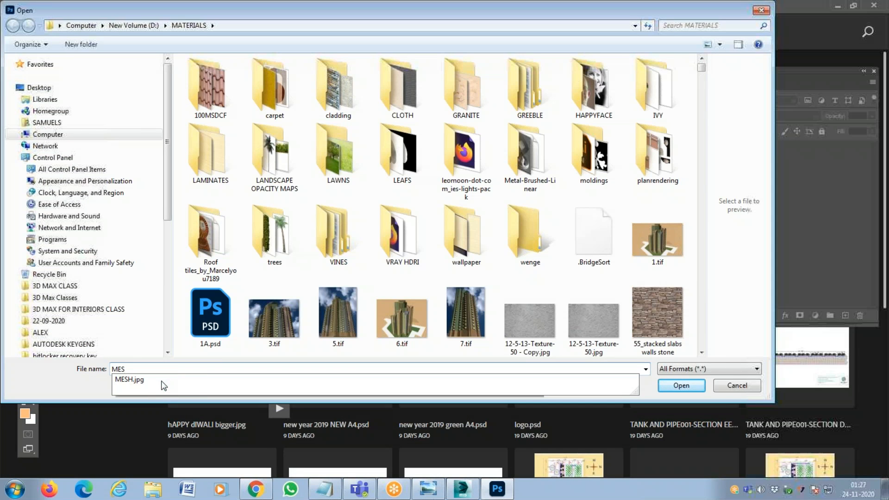
pyautogui.click(239, 380)
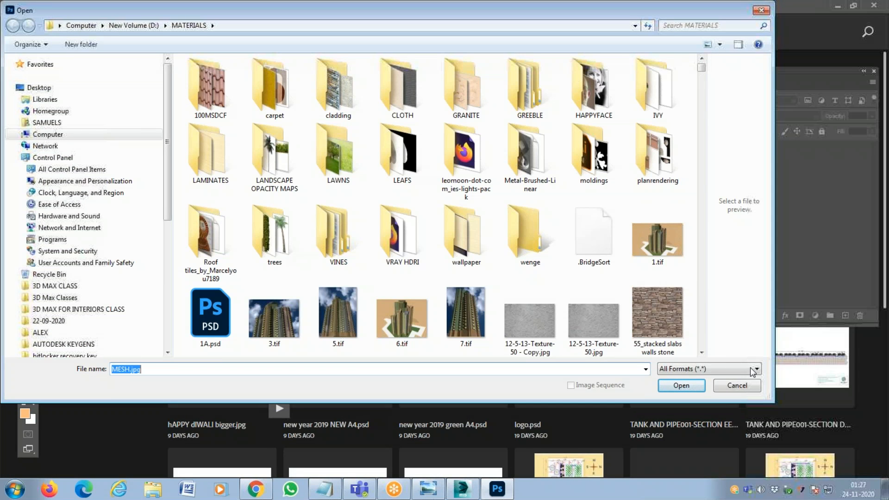
pyautogui.click(753, 370)
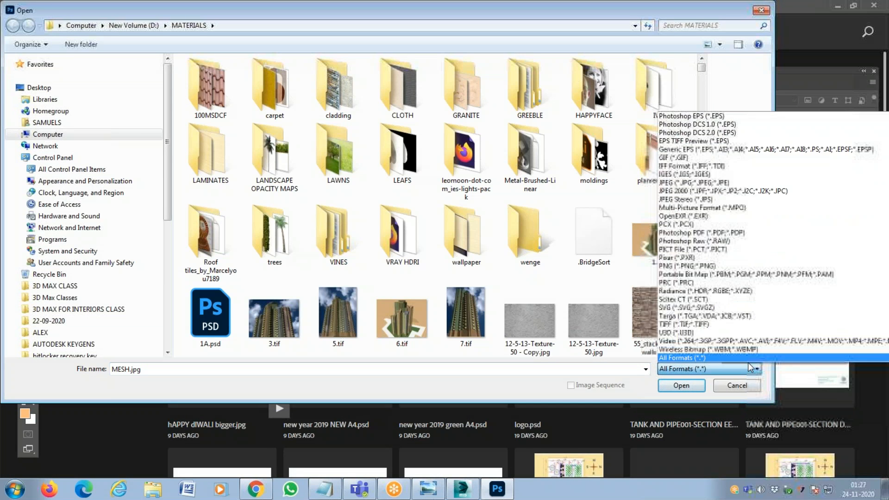
pyautogui.click(747, 384)
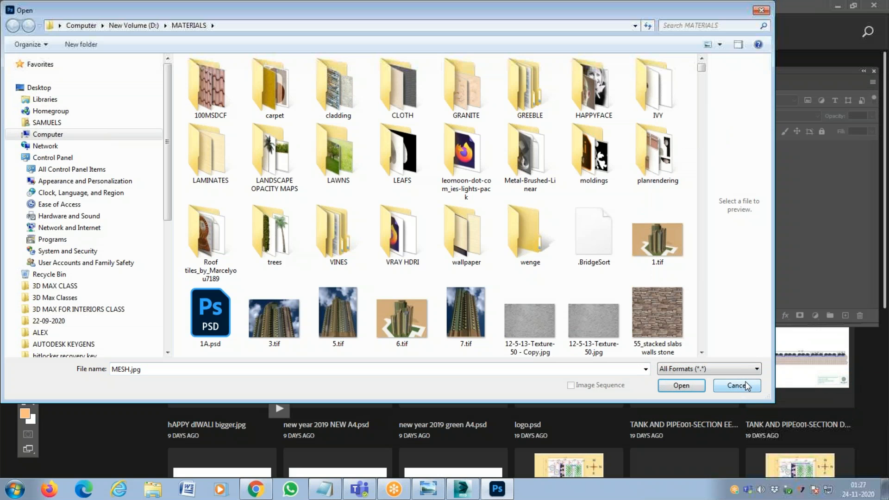
pyautogui.click(858, 199)
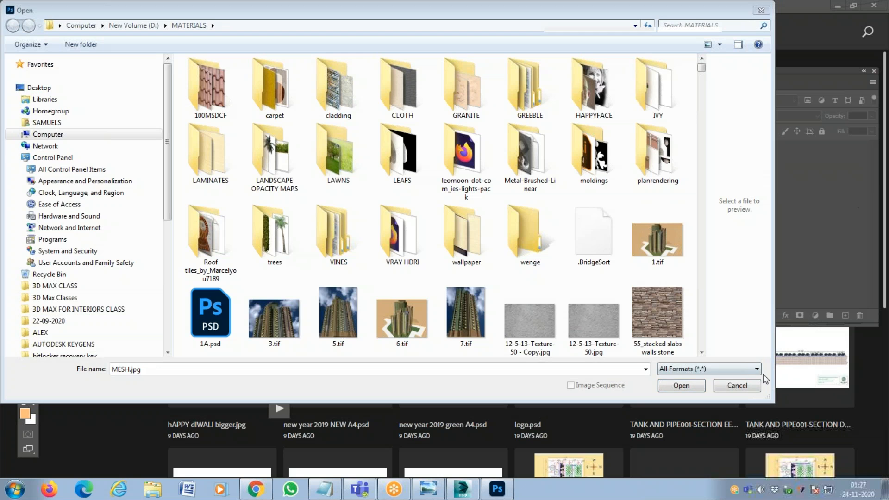
pyautogui.click(698, 386)
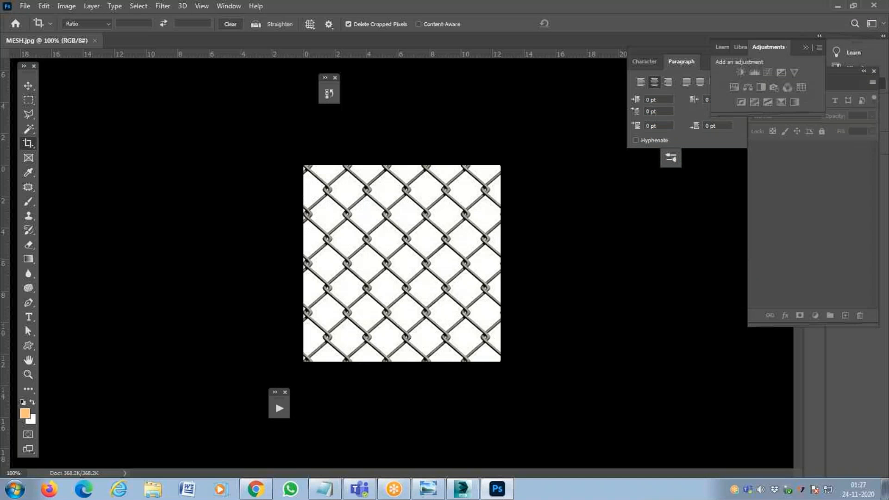
pyautogui.click(25, 6)
pyautogui.click(52, 29)
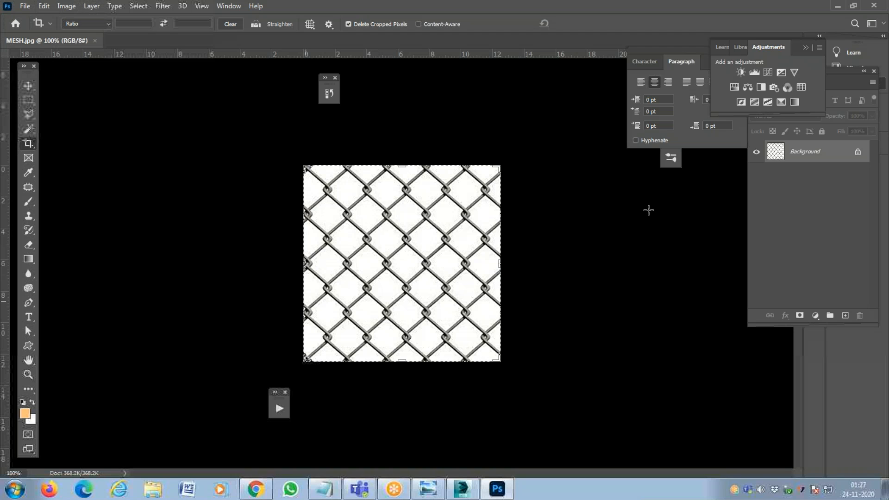
pyautogui.press('alt')
pyautogui.press('Return')
pyautogui.click(445, 226)
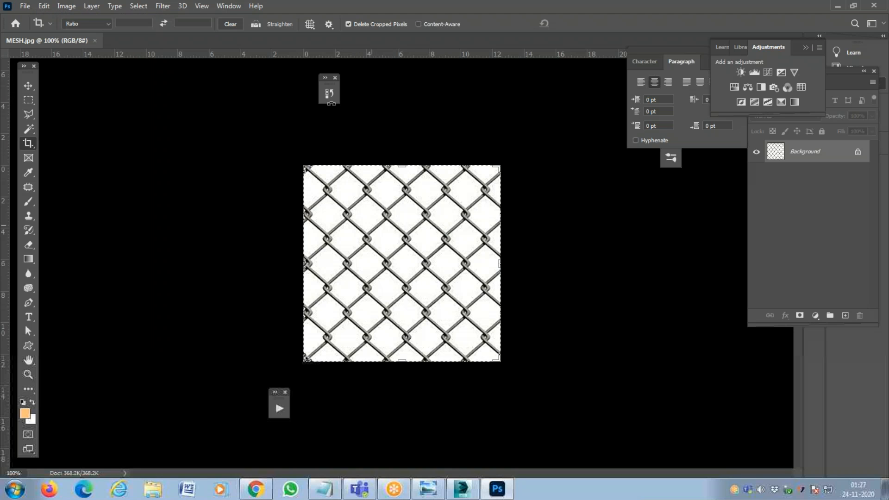
# Try lowering the mesh image's contrast to -50 with the Brightness/Contrast adjustment.
pyautogui.click(66, 8)
pyautogui.moveTo(79, 38)
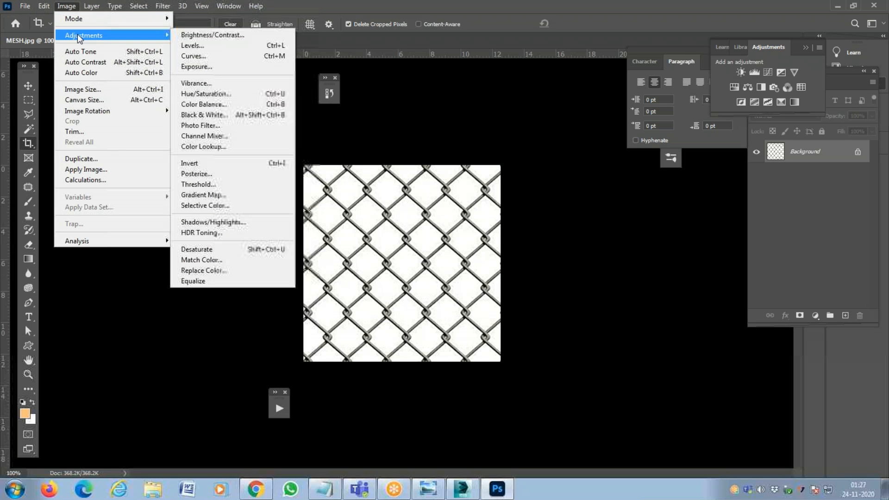
pyautogui.click(248, 39)
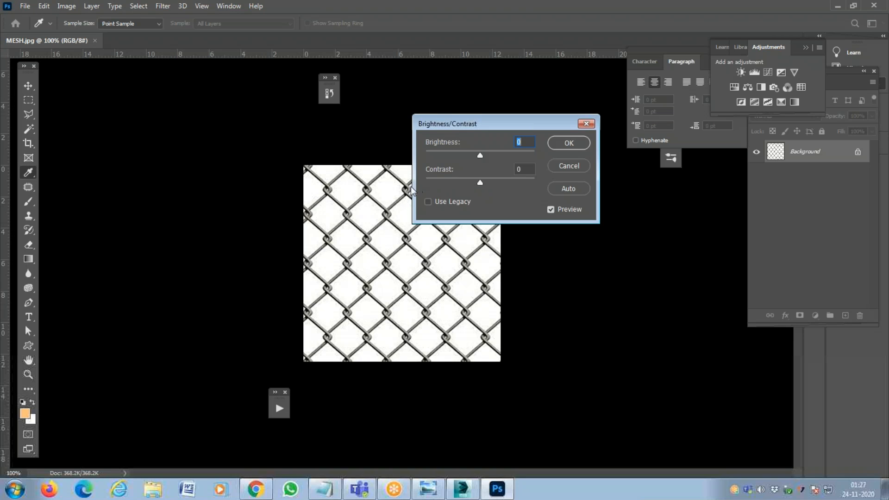
pyautogui.moveTo(481, 184); pyautogui.dragTo(414, 186)
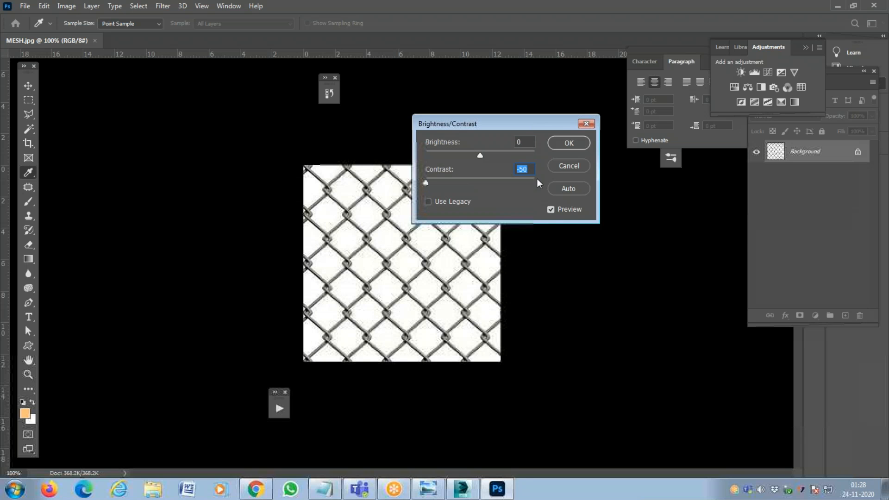
pyautogui.click(568, 165)
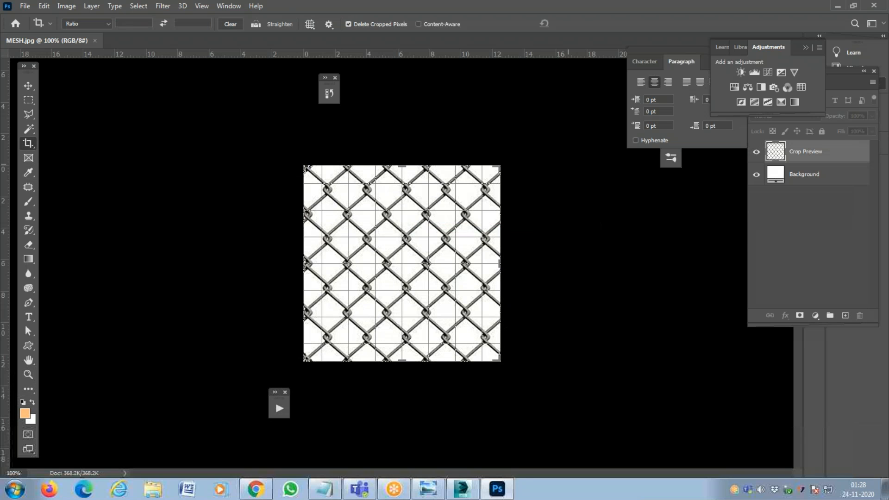
pyautogui.press('Return')
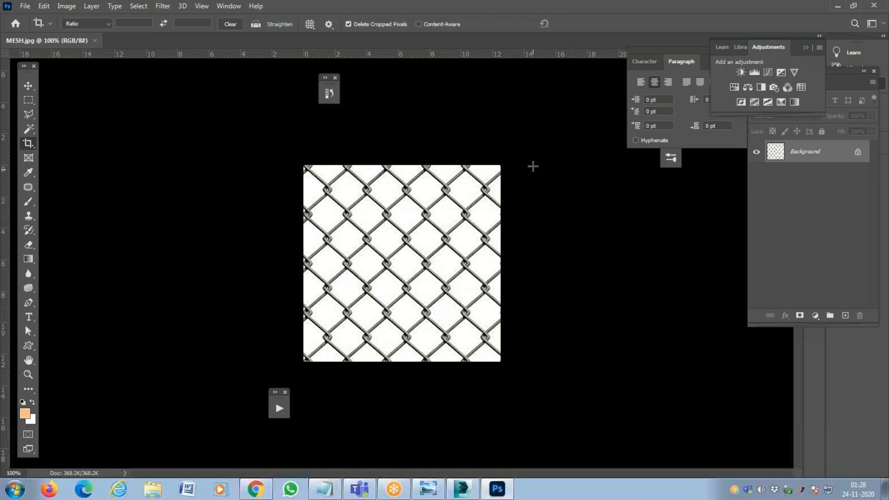
# Invert the mesh image's colours, then save it over MESH.jpg at JPEG quality 12 and close it.
pyautogui.hotkey('ctrl', 'i')
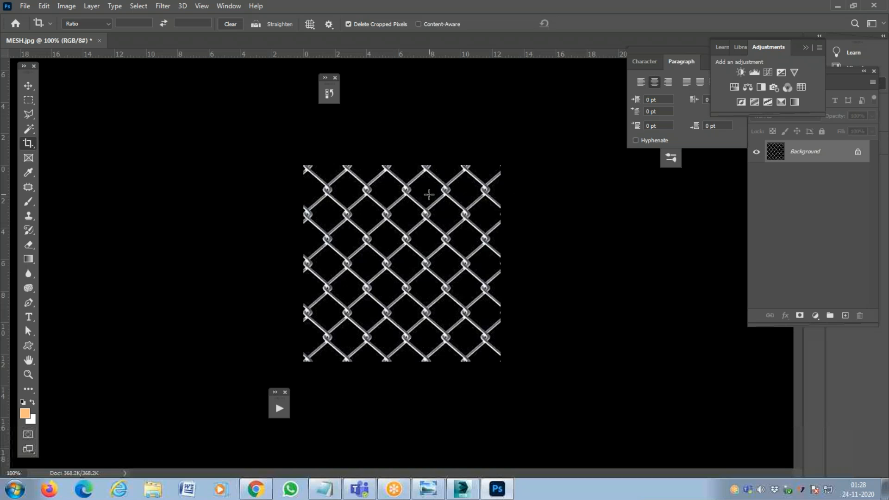
pyautogui.hotkey('ctrl', 's')
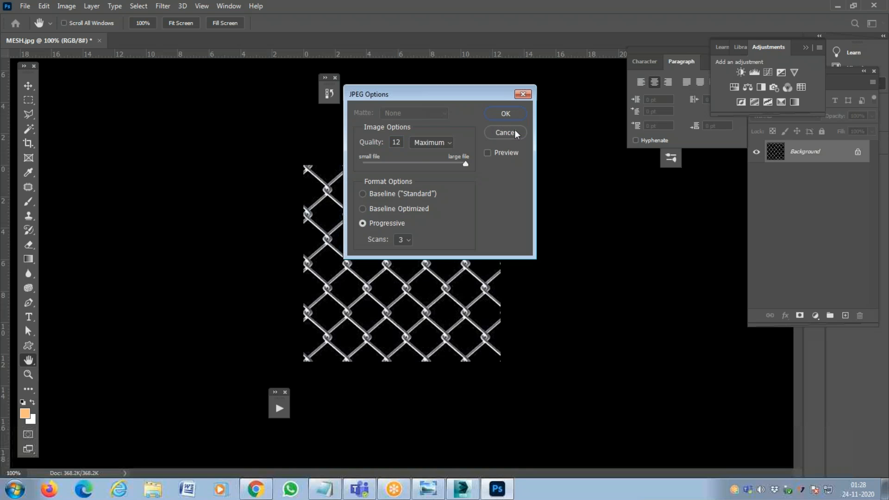
pyautogui.click(505, 114)
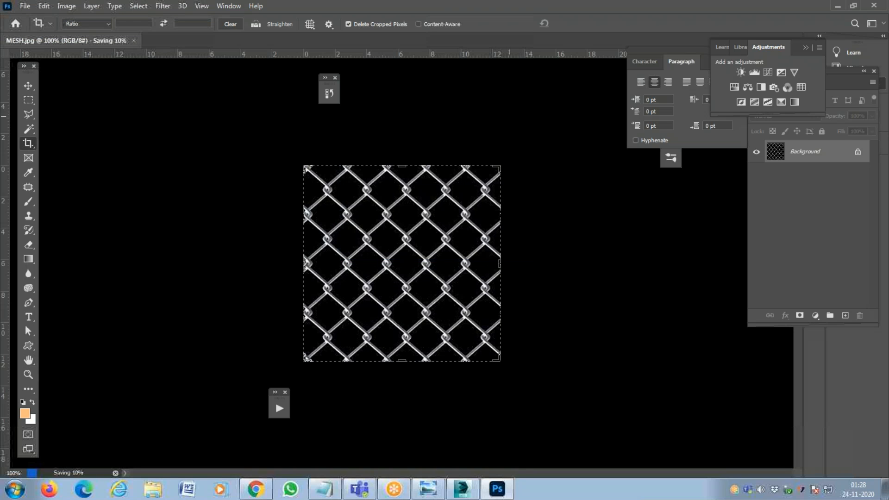
pyautogui.hotkey('ctrl', 'w')
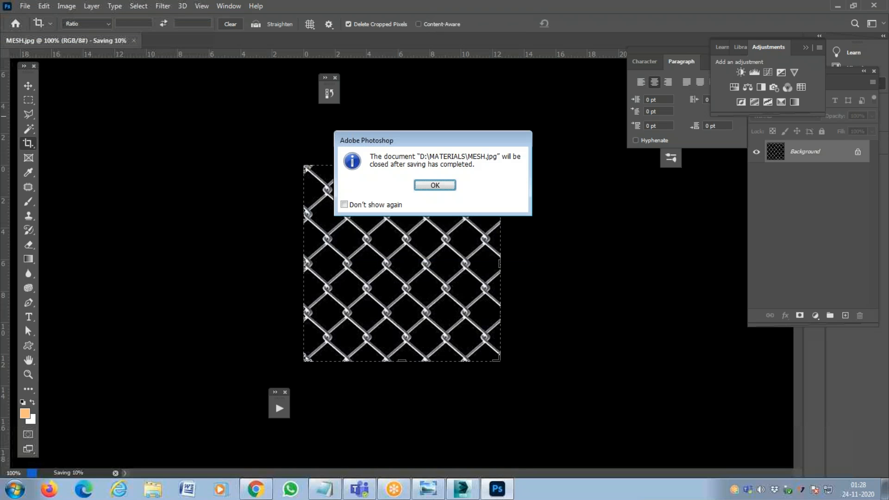
pyautogui.click(434, 185)
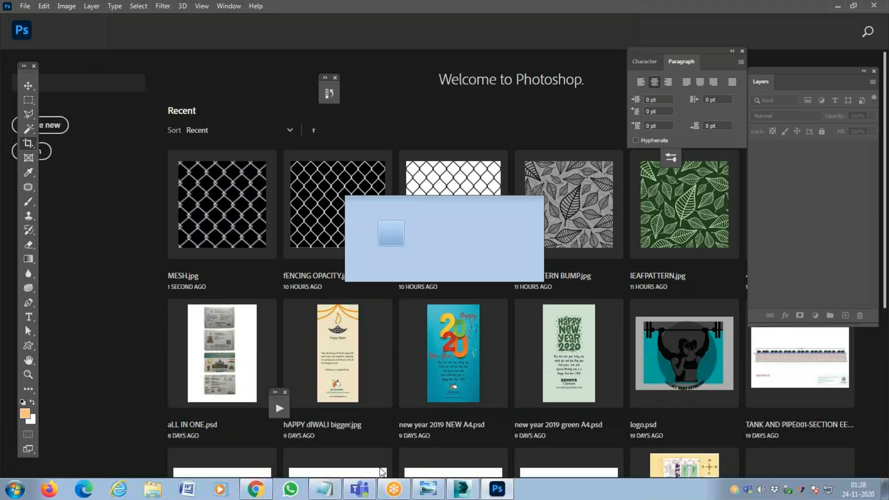
# Switch to 3ds Max, load MESH.jpg as the material's Opacity bitmap and return to the parent material.
pyautogui.hotkey('alt', 'Tab')
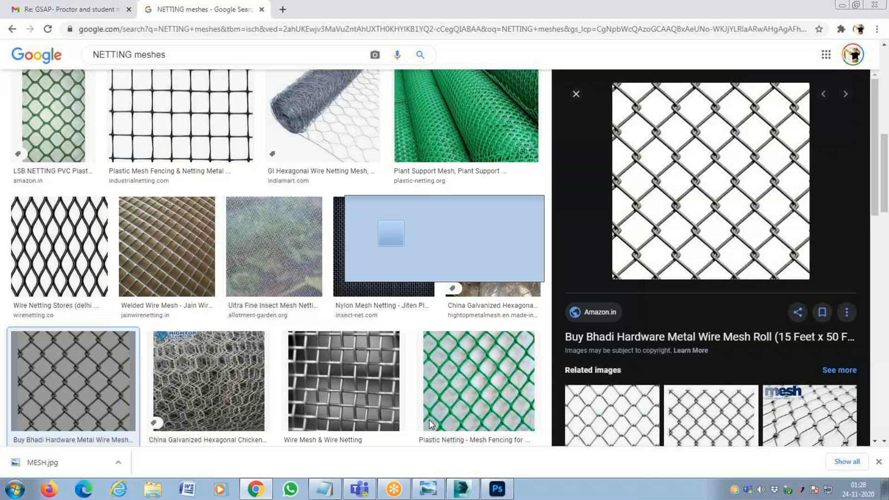
pyautogui.hotkey('alt', 'Tab')
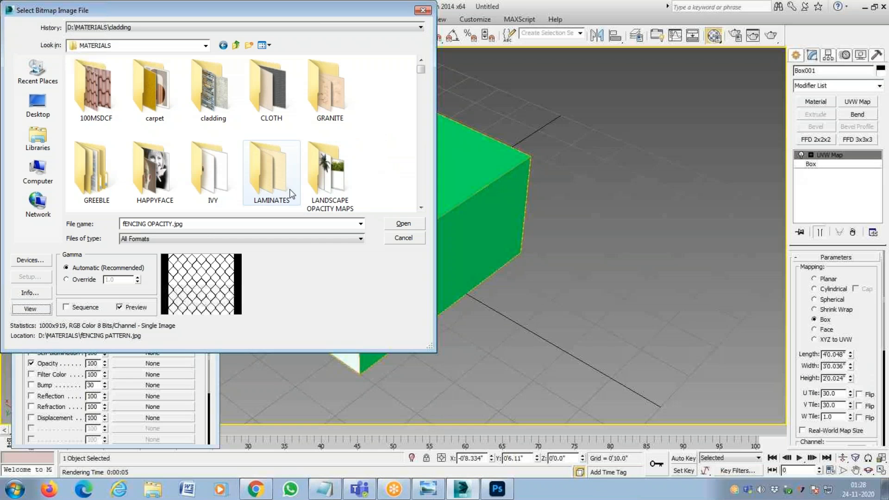
pyautogui.click(192, 224)
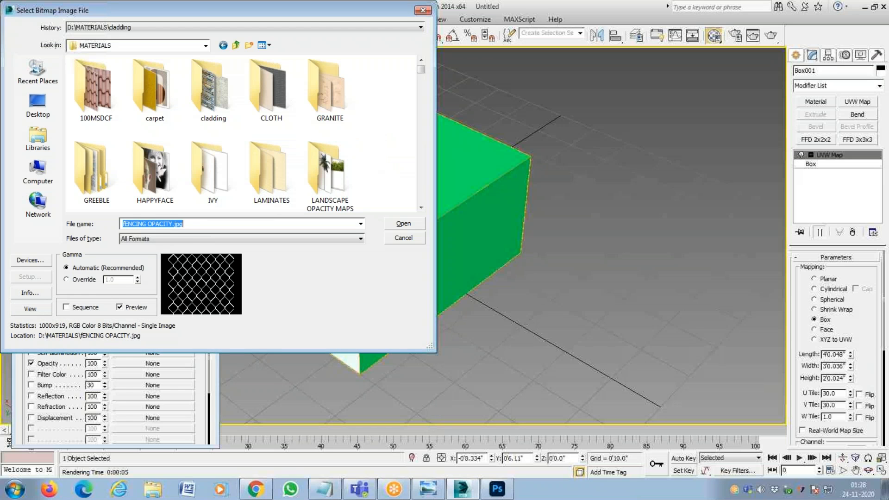
pyautogui.write('MES')
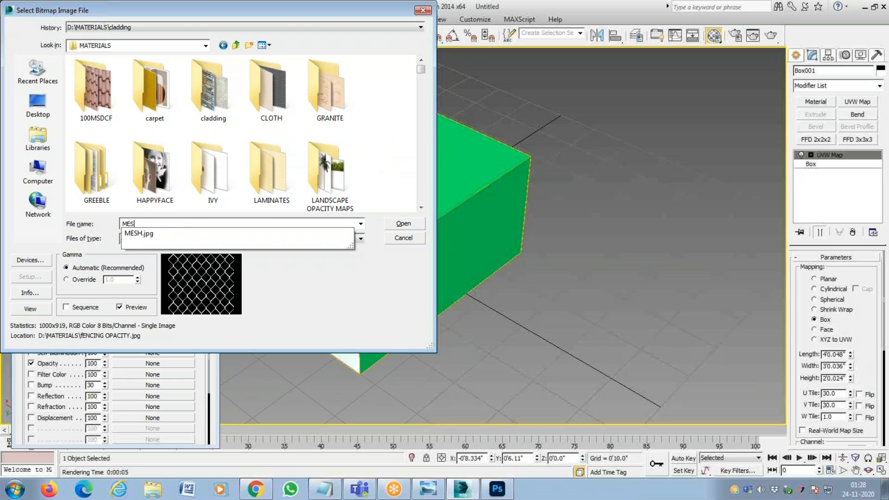
pyautogui.click(176, 234)
pyautogui.click(415, 225)
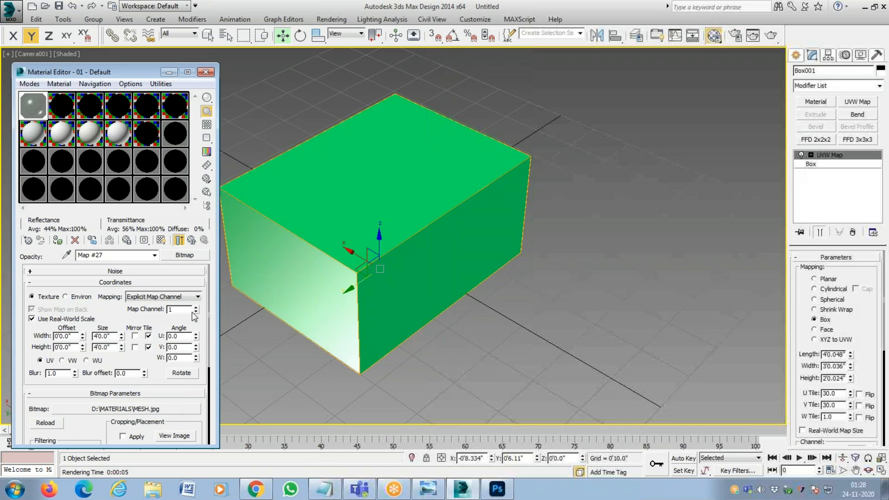
pyautogui.click(195, 242)
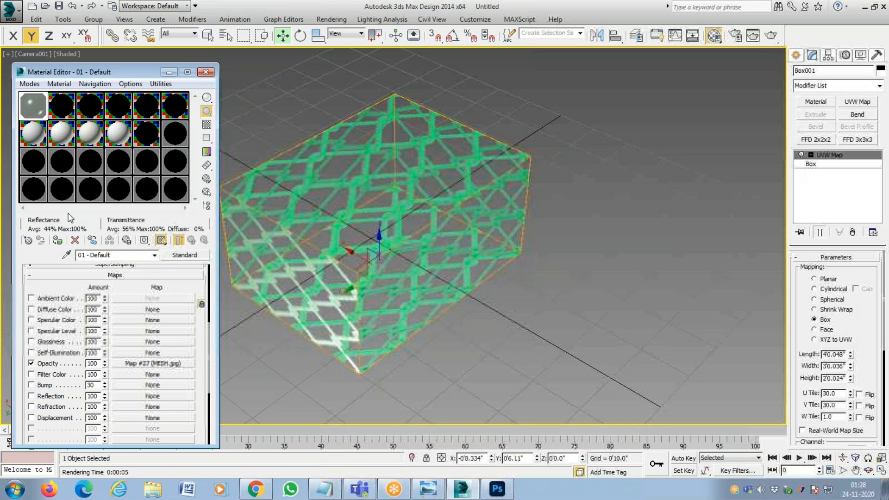
# Change the mesh material's diffuse colour to cyan-blue with RGB 0, 204, 255.
pyautogui.moveTo(195, 295); pyautogui.dragTo(193, 443)
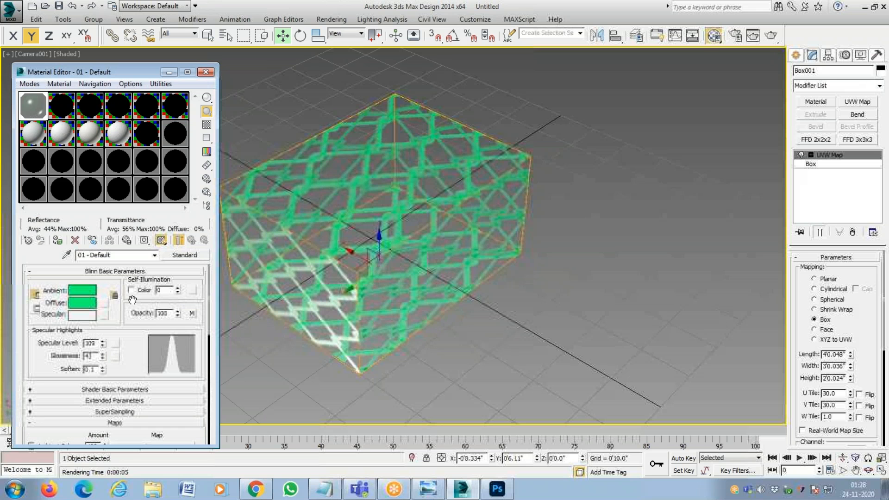
pyautogui.click(91, 308)
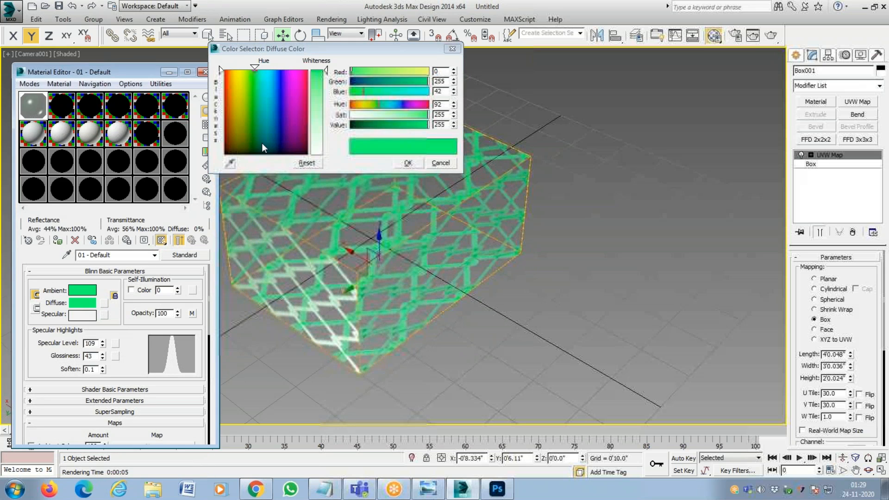
pyautogui.click(269, 71)
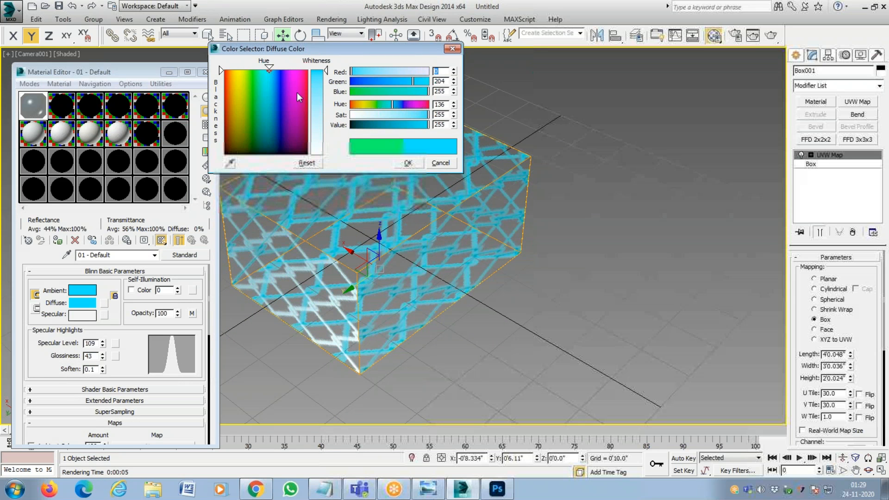
pyautogui.click(399, 165)
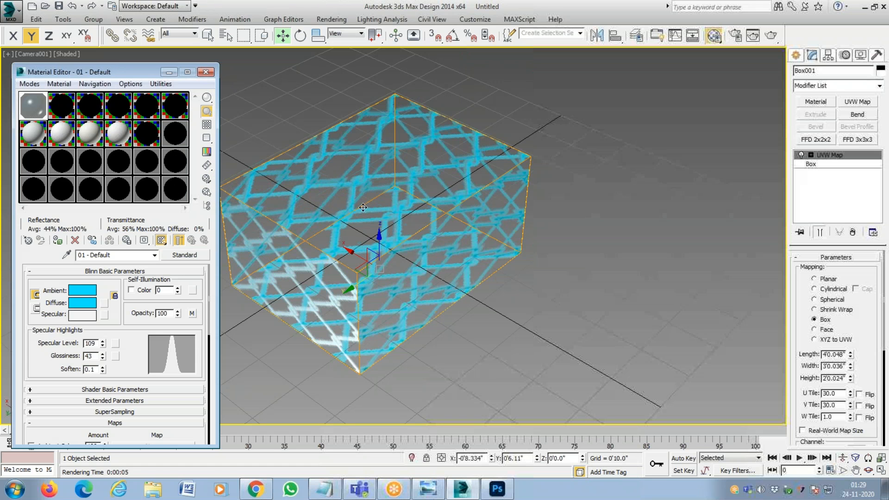
pyautogui.click(525, 96)
pyautogui.click(453, 201)
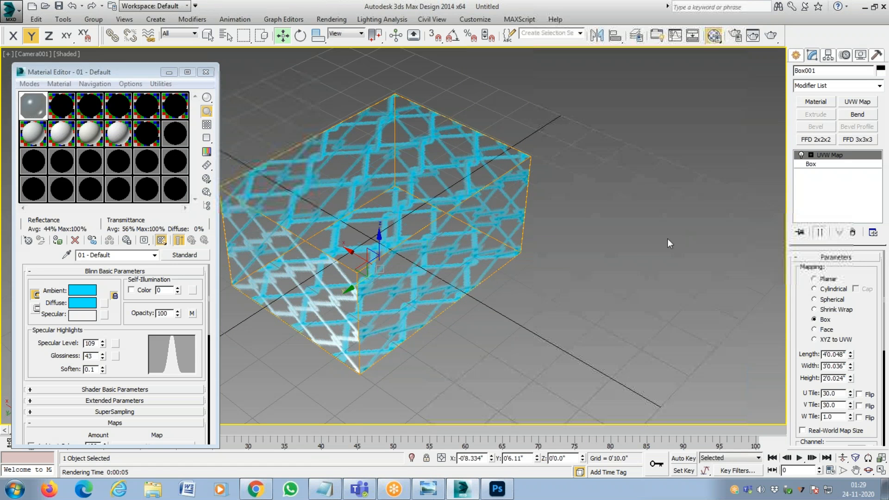
pyautogui.moveTo(184, 320); pyautogui.dragTo(193, 158)
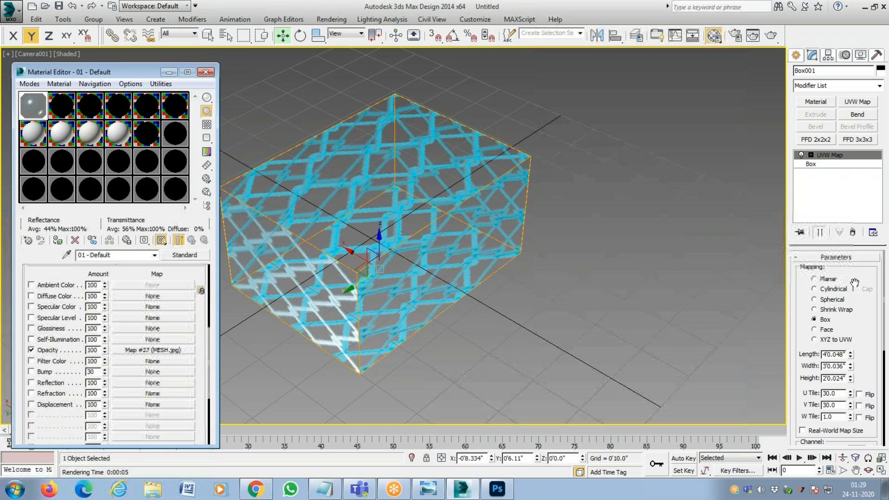
# Set both the U and V tiling of the box's UVW Map modifier to 60.
pyautogui.click(633, 166)
pyautogui.click(486, 197)
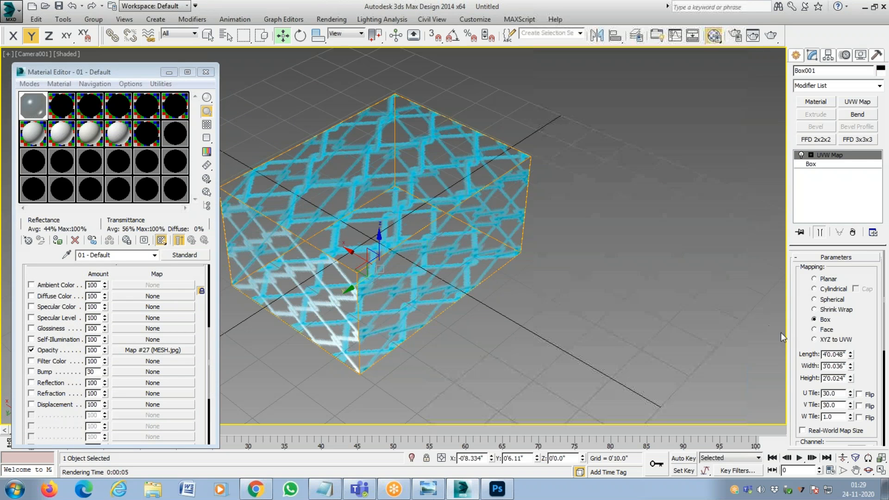
pyautogui.doubleClick(840, 394)
pyautogui.write('60')
pyautogui.press('Return')
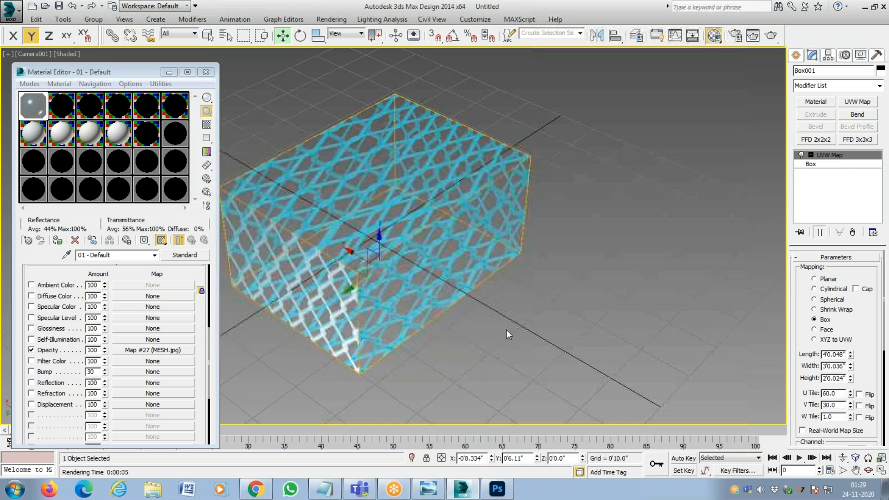
pyautogui.press('Tab')
pyautogui.write('60')
pyautogui.press('Return')
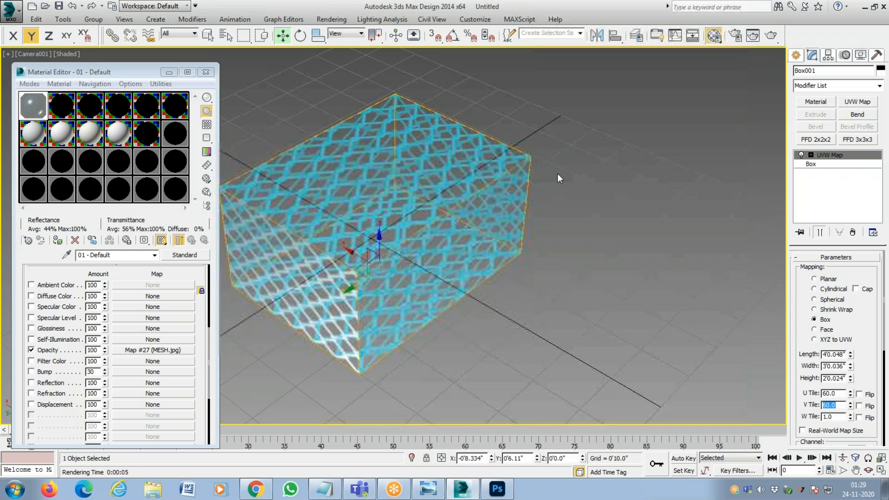
# Deselect the box and render the camera view, overwriting FIRST STANDARD MATERIAL.tif.
pyautogui.click(532, 144)
pyautogui.click(332, 19)
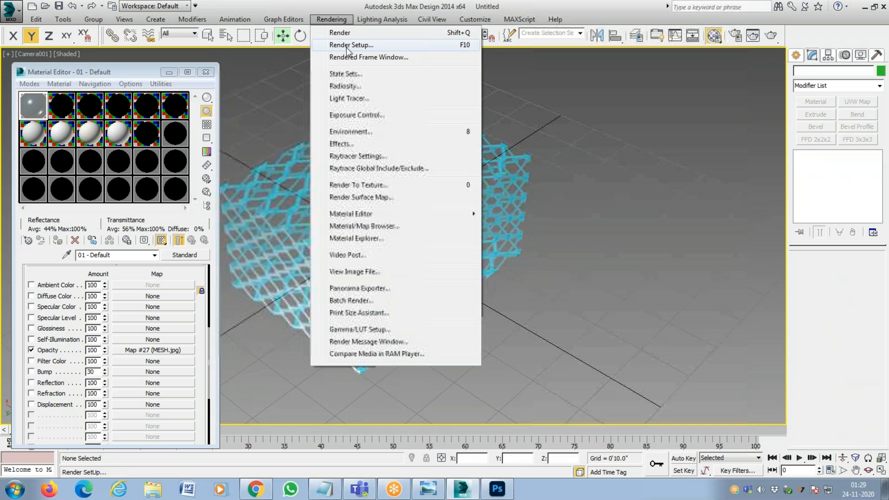
pyautogui.click(350, 45)
pyautogui.click(430, 420)
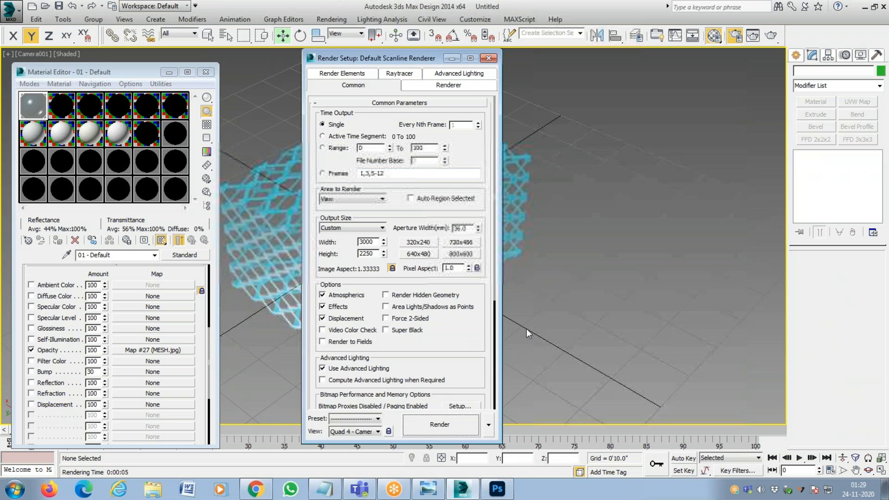
pyautogui.click(440, 424)
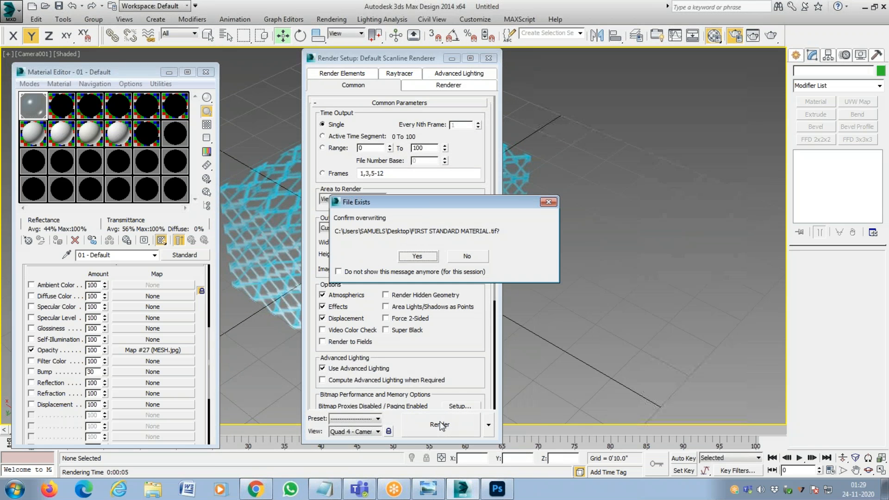
pyautogui.click(412, 256)
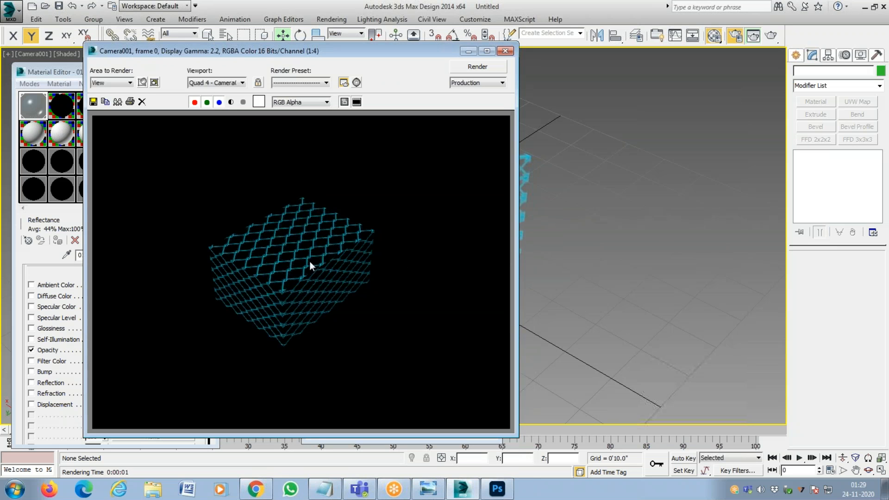
# Examine the rendered mesh box up close, then close the render windows and the Material Editor.
pyautogui.scroll(2, 310, 260)
pyautogui.scroll(1, 291, 249)
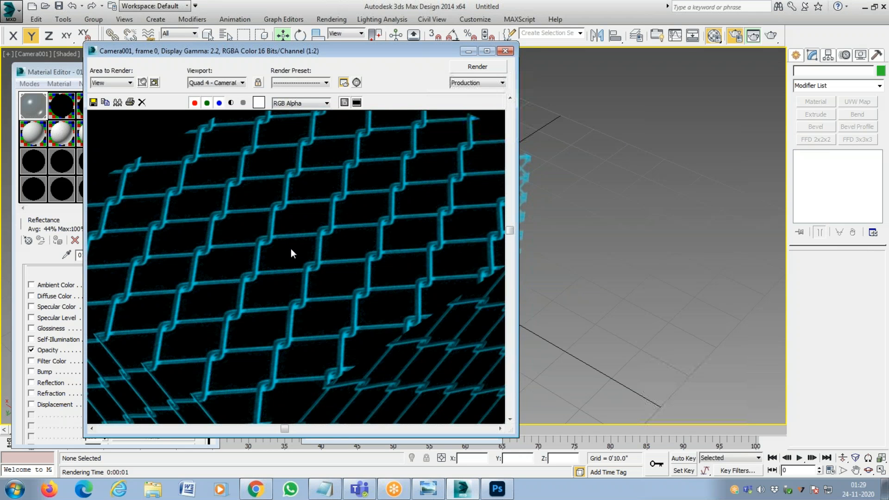
pyautogui.scroll(-3, 291, 248)
pyautogui.scroll(2, 297, 283)
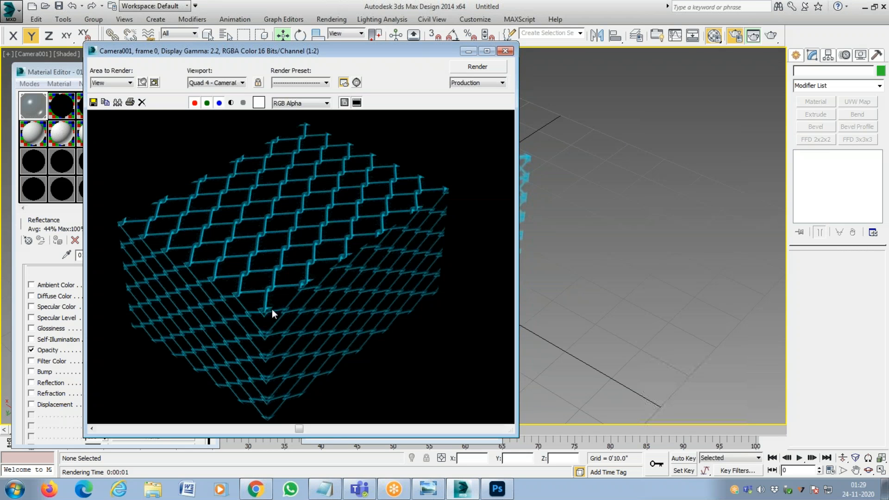
pyautogui.scroll(1, 377, 255)
pyautogui.scroll(-2, 224, 254)
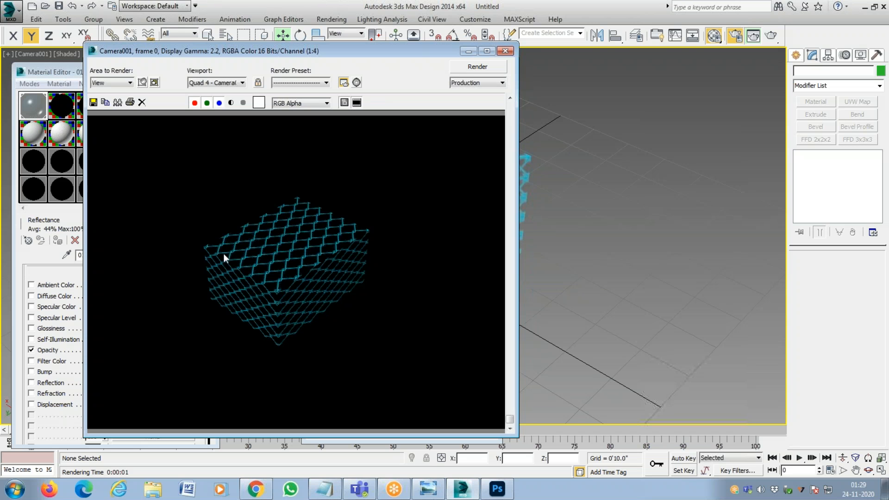
pyautogui.scroll(1, 362, 249)
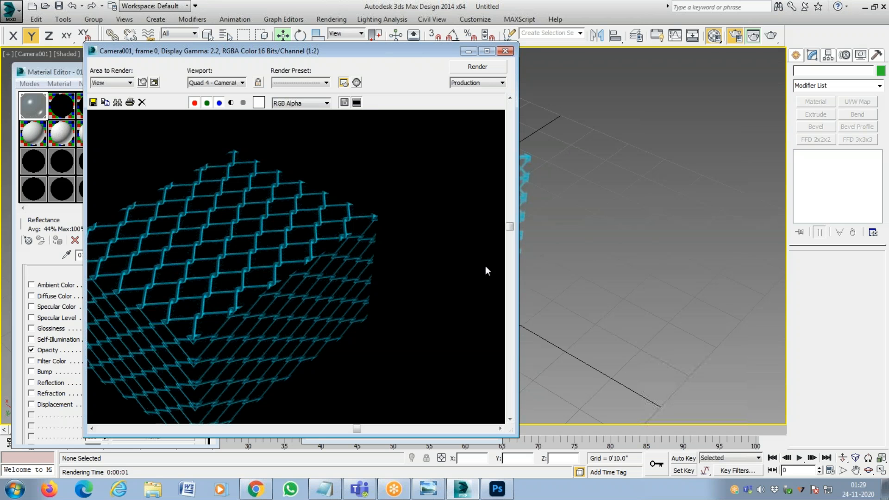
pyautogui.click(510, 51)
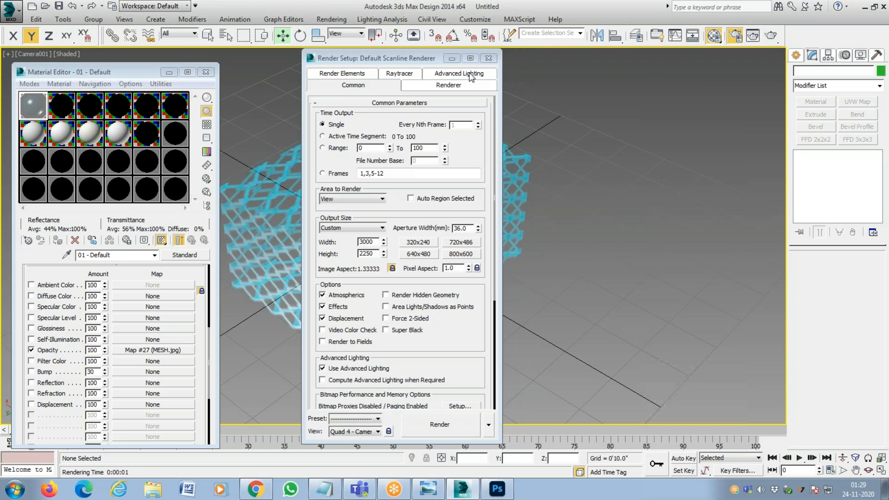
pyautogui.click(497, 52)
pyautogui.click(206, 73)
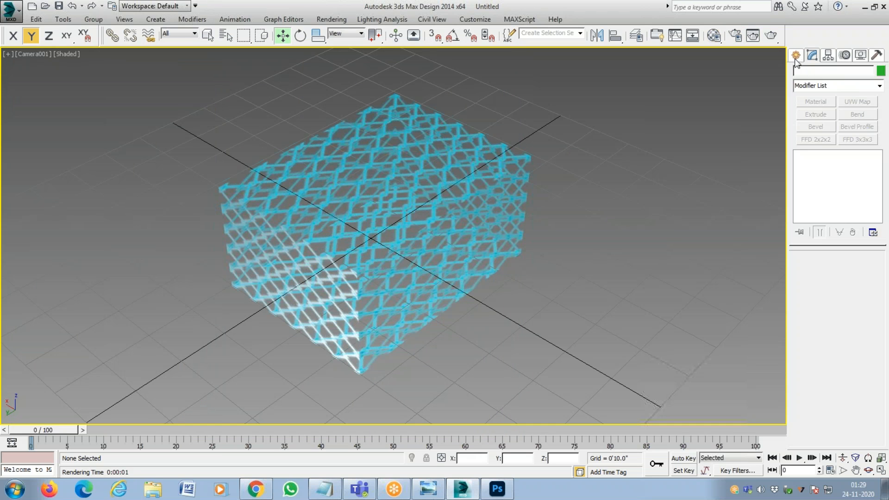
# Create a teapot inside the mesh box at about X -1.1", Y 4.5" on the ground plane.
pyautogui.click(796, 56)
pyautogui.click(800, 72)
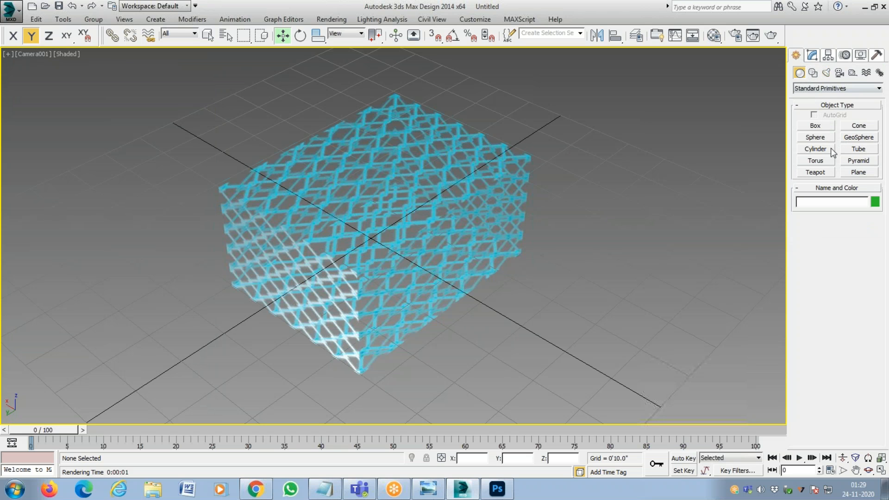
pyautogui.click(814, 173)
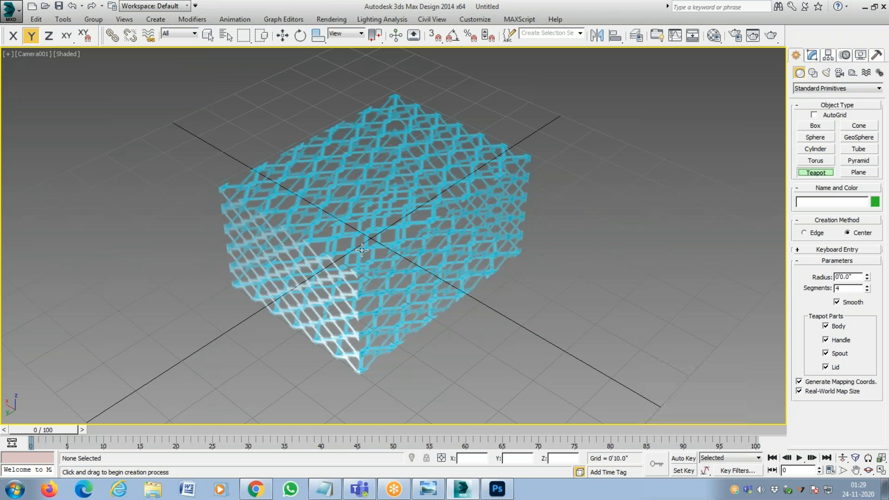
pyautogui.moveTo(357, 251); pyautogui.dragTo(396, 260)
pyautogui.press('w')
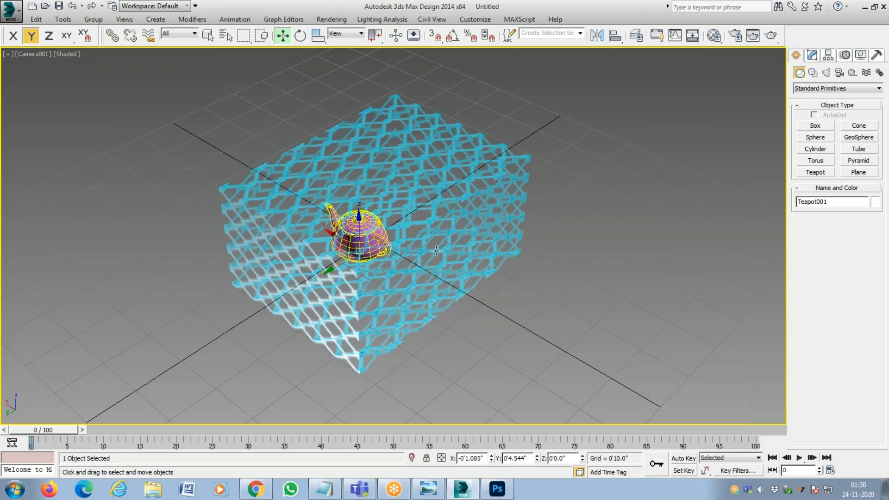
# Move the teapot to about X -7.8", Y 5.3" using the front and top views, then return to the camera view.
pyautogui.press('f')
pyautogui.press('z')
pyautogui.scroll(-6, 333, 307)
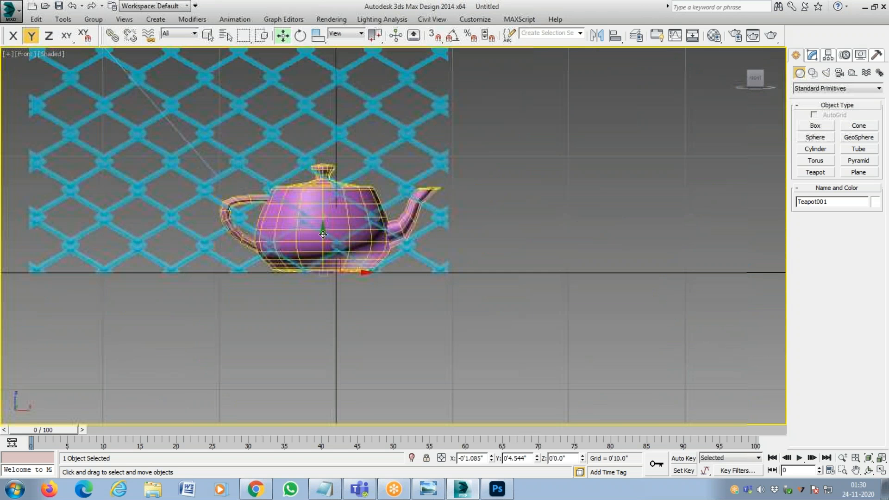
pyautogui.moveTo(397, 252); pyautogui.dragTo(370, 255)
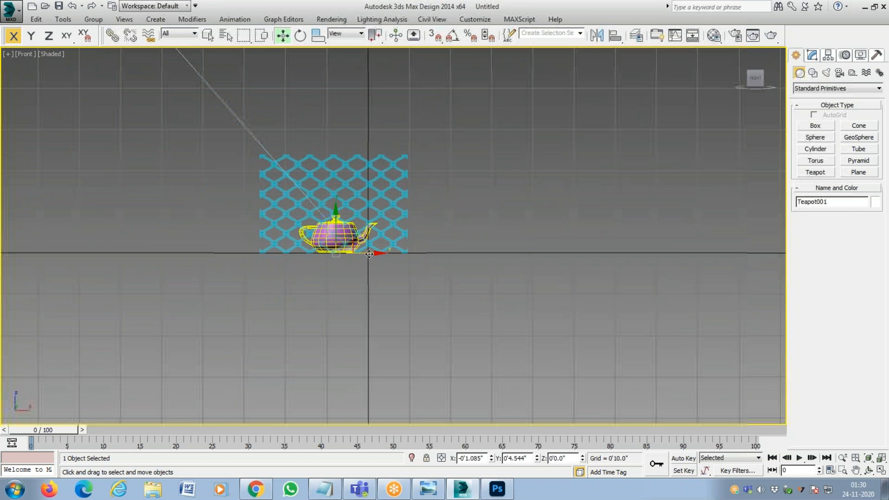
pyautogui.press('t')
pyautogui.scroll(8, 284, 256)
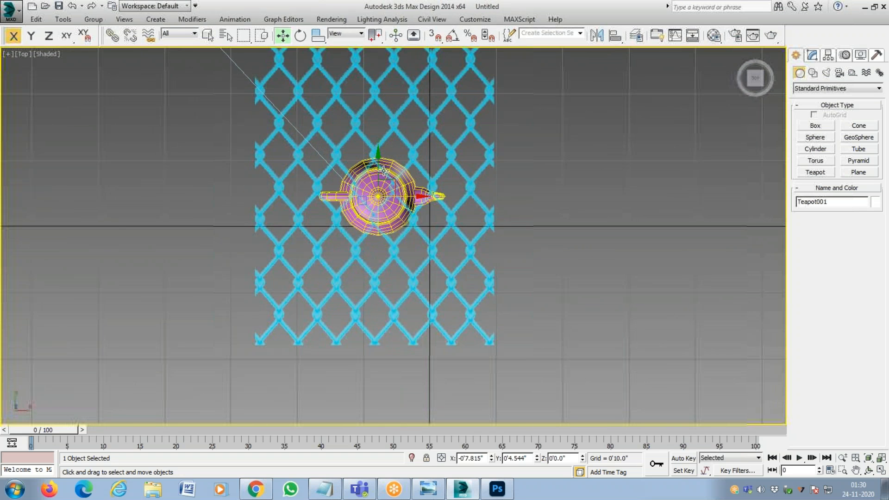
pyautogui.moveTo(378, 166); pyautogui.dragTo(379, 161)
pyautogui.press('c')
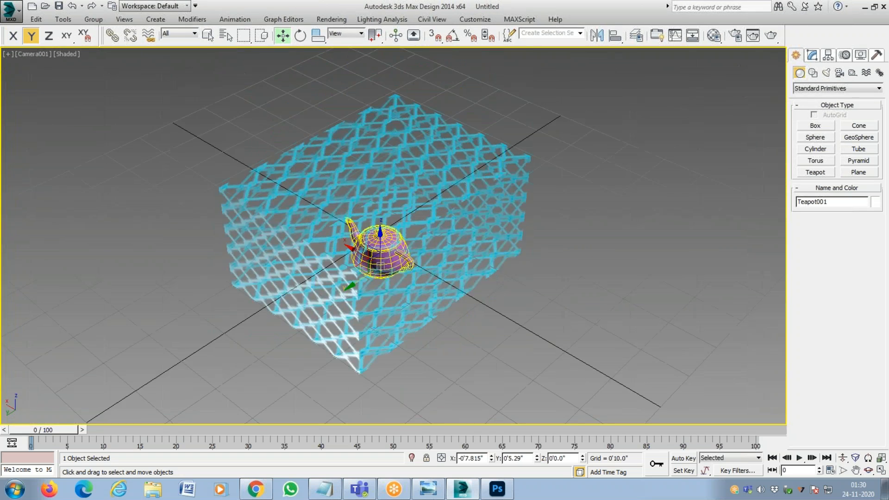
# Render the camera view with the teapot inside the mesh box, overwriting the existing output file.
pyautogui.press('F10')
pyautogui.press('Return')
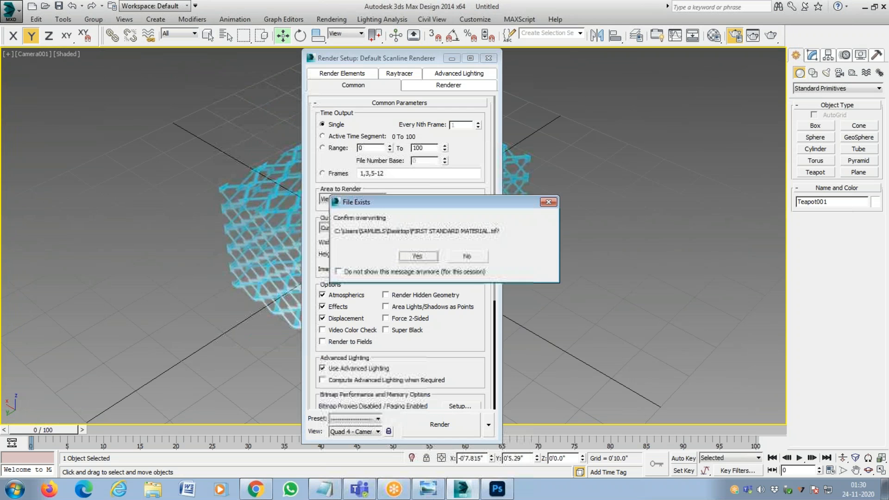
pyautogui.press('Return')
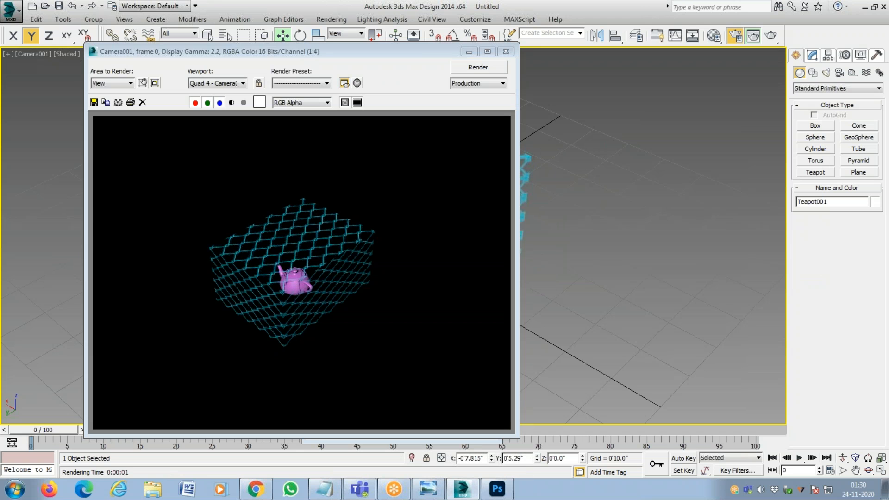
# Examine how the teapot shows through the mesh in the render, then close the render windows.
pyautogui.scroll(2, 308, 278)
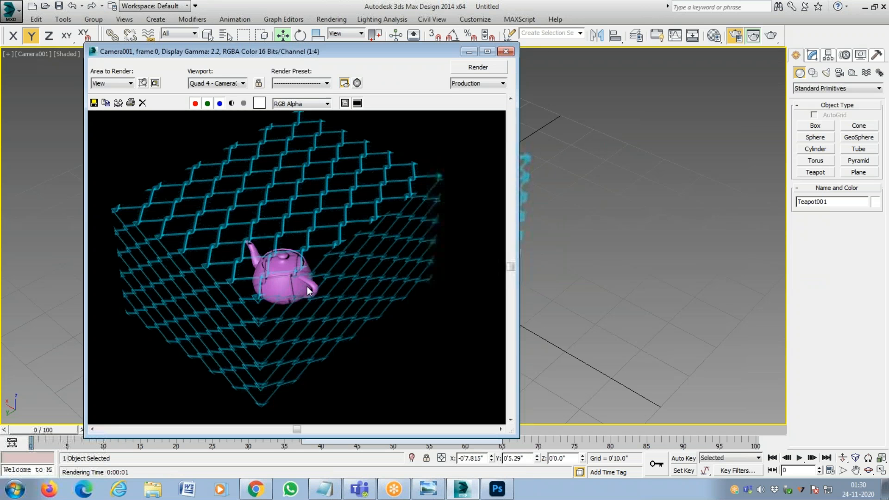
pyautogui.scroll(2, 313, 257)
pyautogui.scroll(-1, 313, 257)
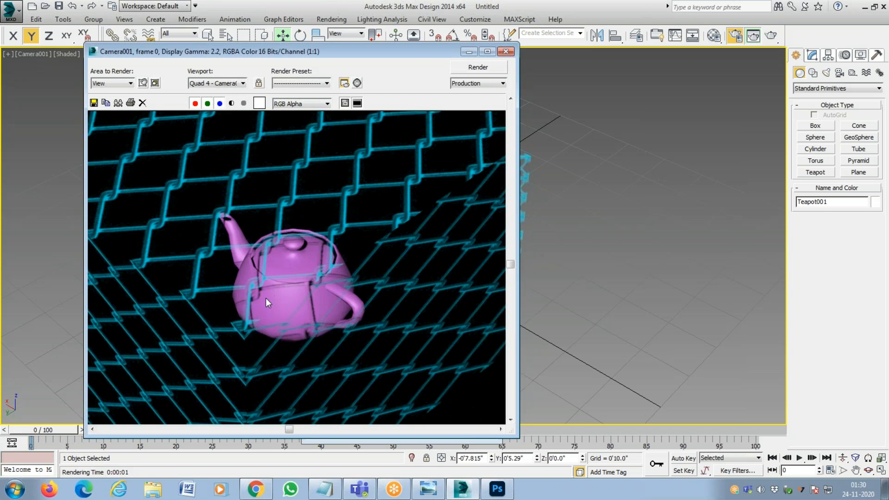
pyautogui.scroll(-2, 253, 285)
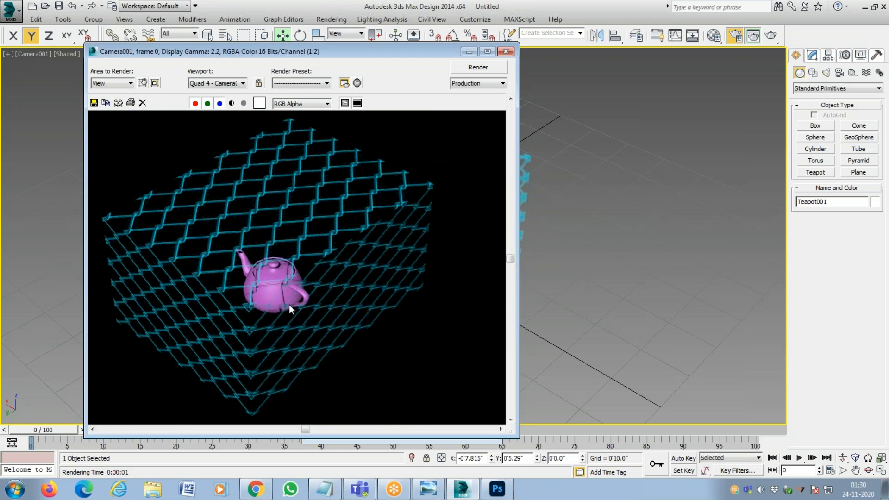
pyautogui.scroll(1, 267, 290)
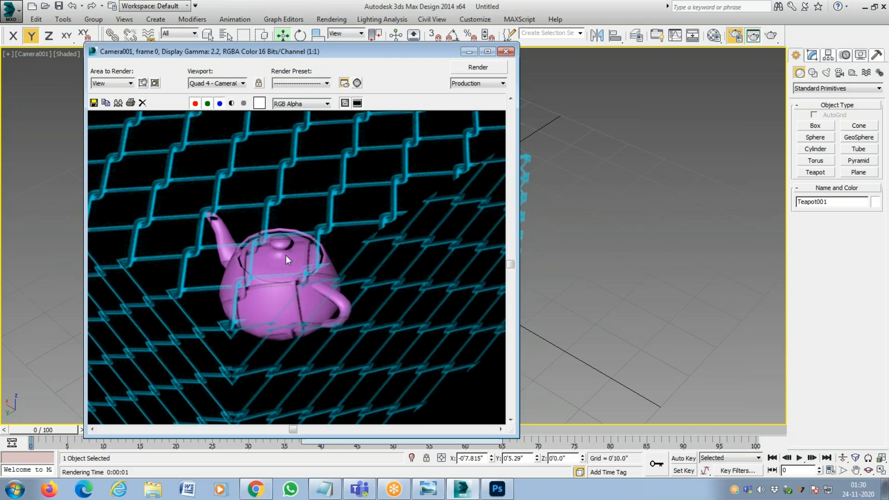
pyautogui.scroll(-1, 313, 304)
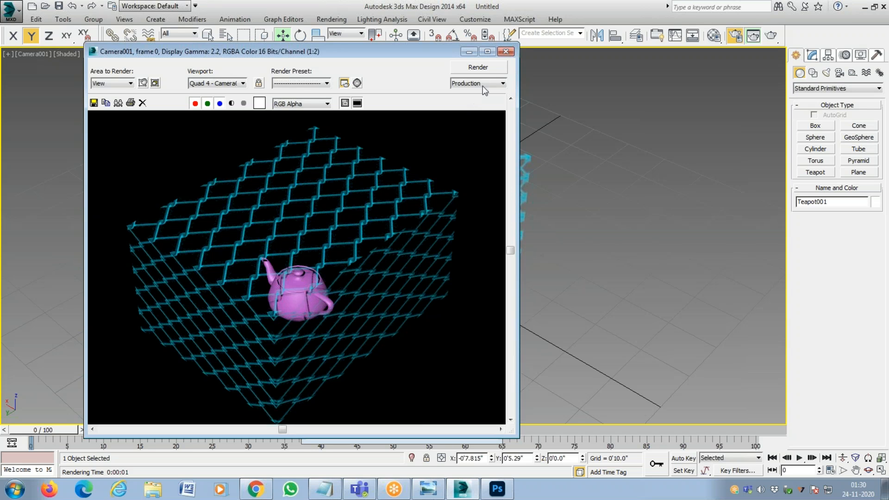
pyautogui.click(514, 54)
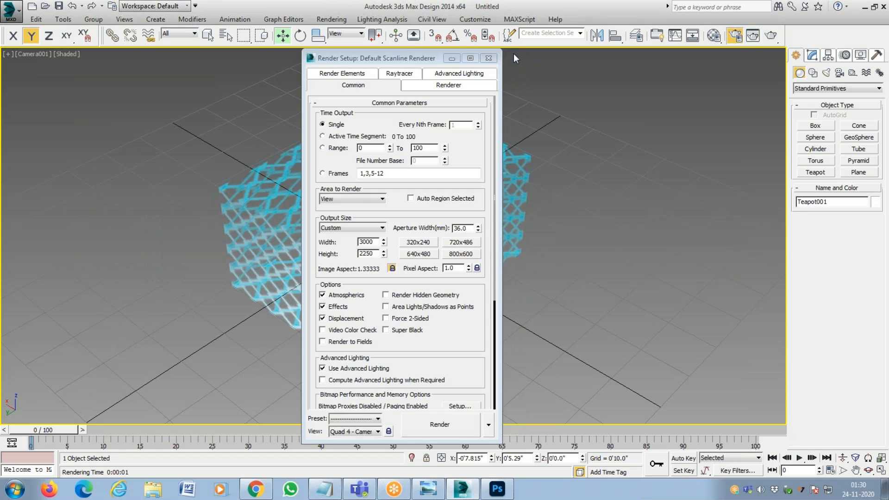
pyautogui.click(496, 54)
# View the MESH.jpg image used in the mesh material's Opacity map, then return to the parent material.
pyautogui.press('m')
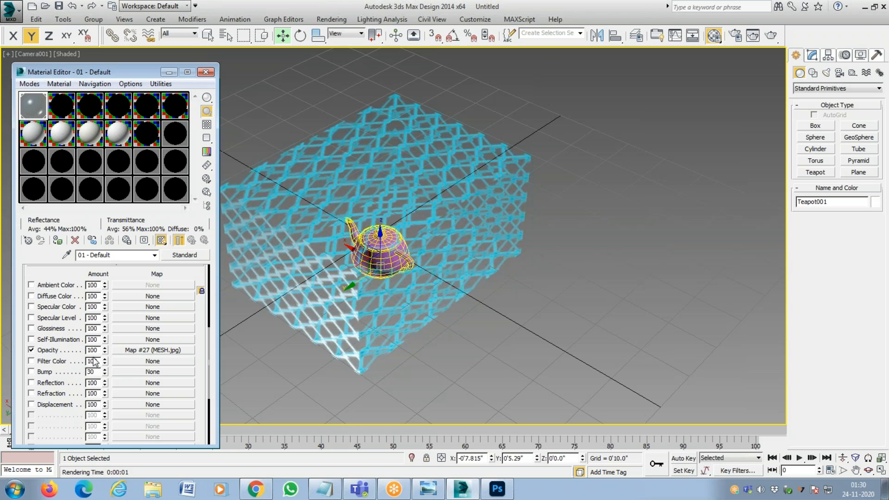
pyautogui.click(183, 351)
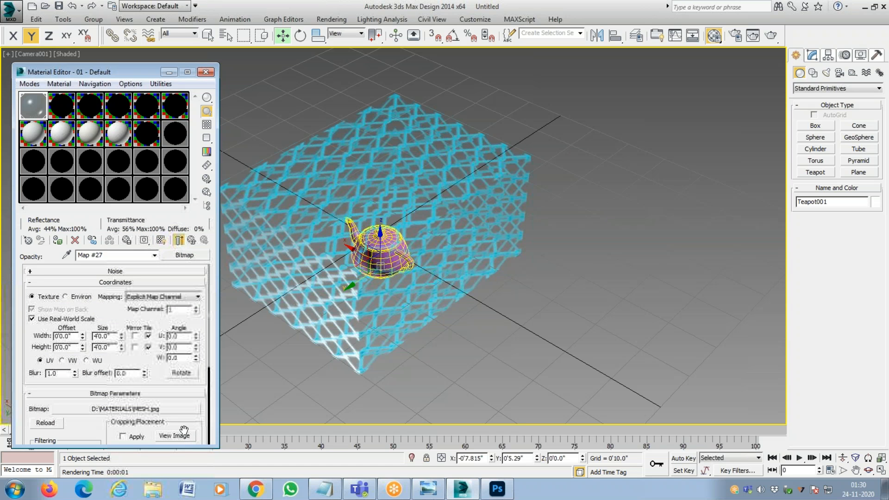
pyautogui.click(183, 436)
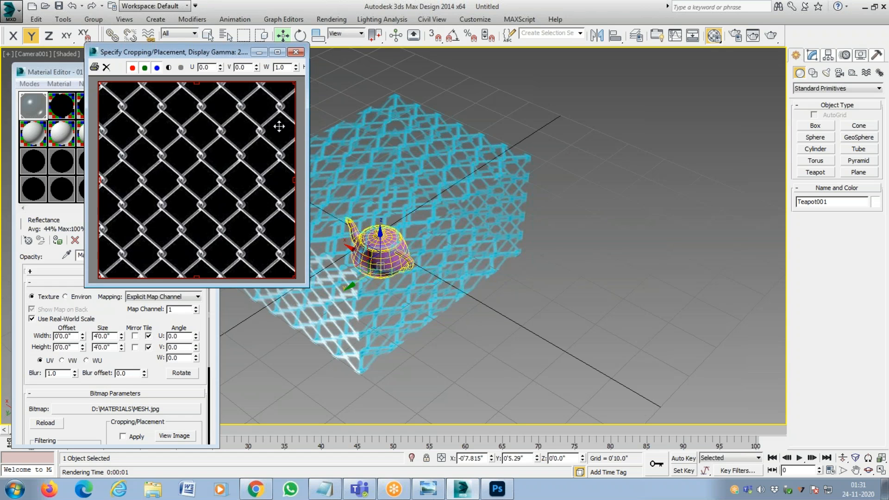
pyautogui.click(296, 52)
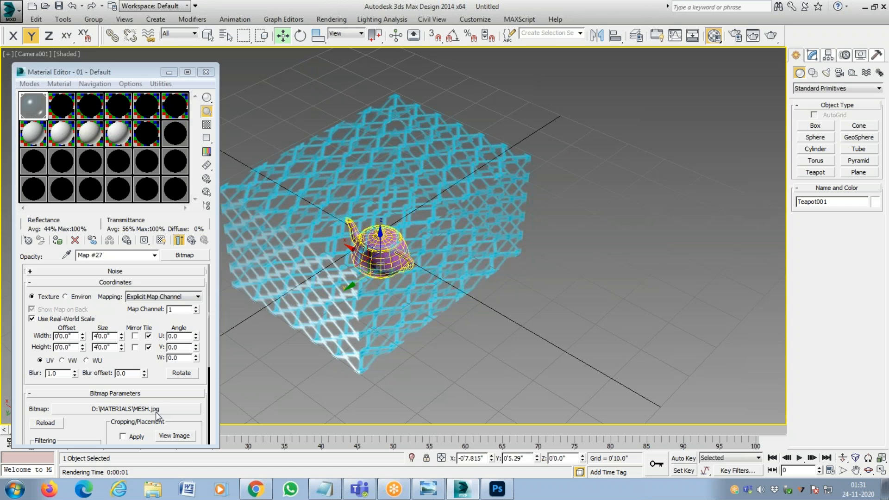
pyautogui.click(180, 240)
pyautogui.click(179, 240)
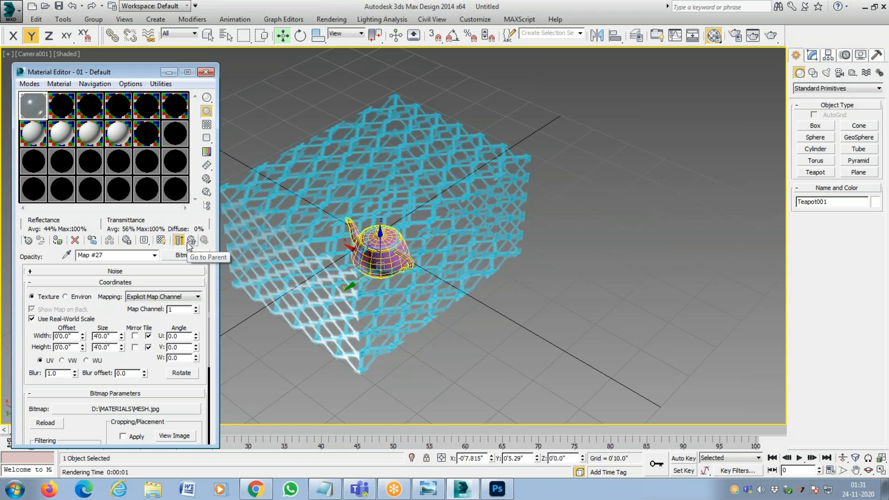
pyautogui.click(192, 241)
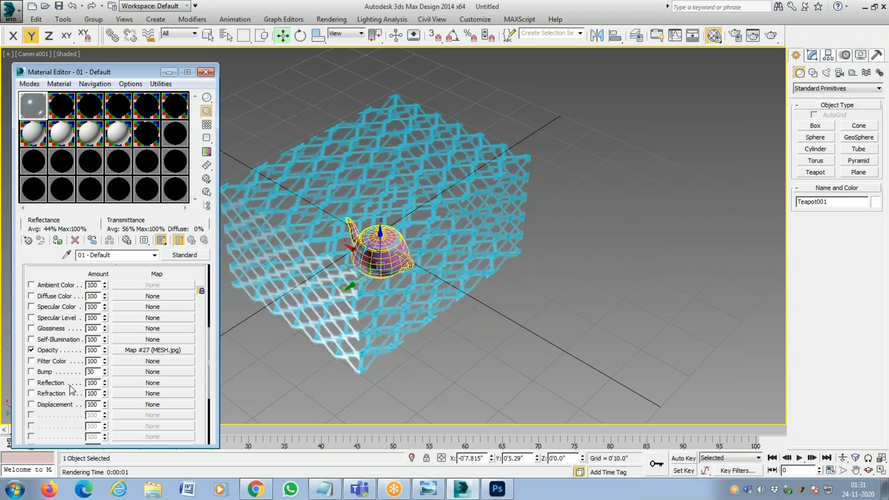
# Enable the mesh material's Displacement slot, trying an amount of 12 before setting it to 100.
pyautogui.moveTo(167, 274); pyautogui.dragTo(157, 412)
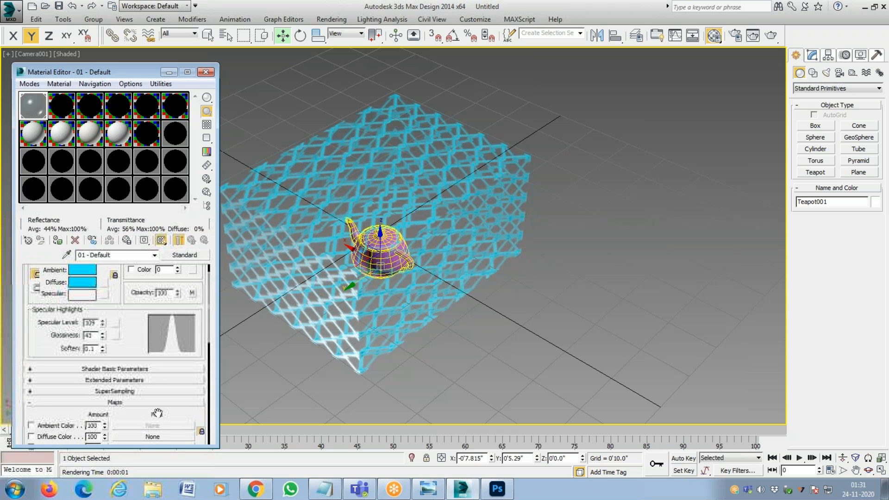
pyautogui.scroll(-5, 101, 355)
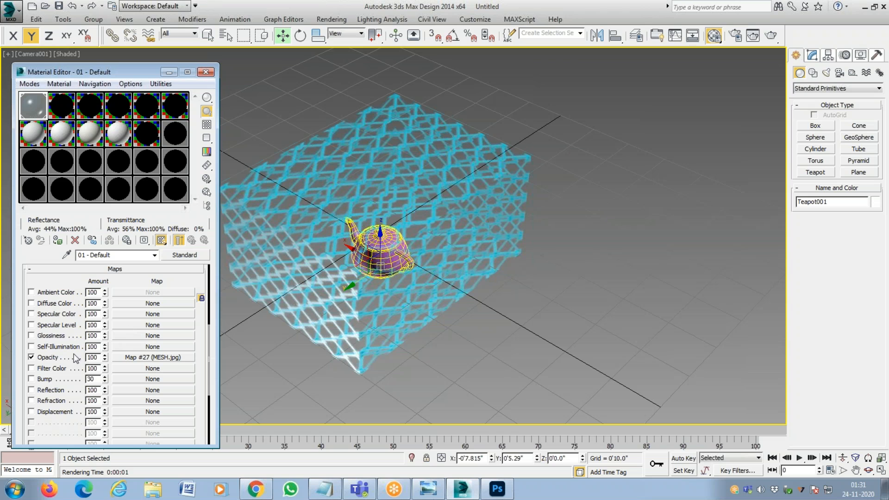
pyautogui.click(102, 270)
pyautogui.click(129, 422)
pyautogui.click(65, 415)
pyautogui.moveTo(98, 412); pyautogui.dragTo(27, 421)
pyautogui.write('12')
pyautogui.press('Return')
pyautogui.press('BackSpace')
pyautogui.write('100')
pyautogui.press('Return')
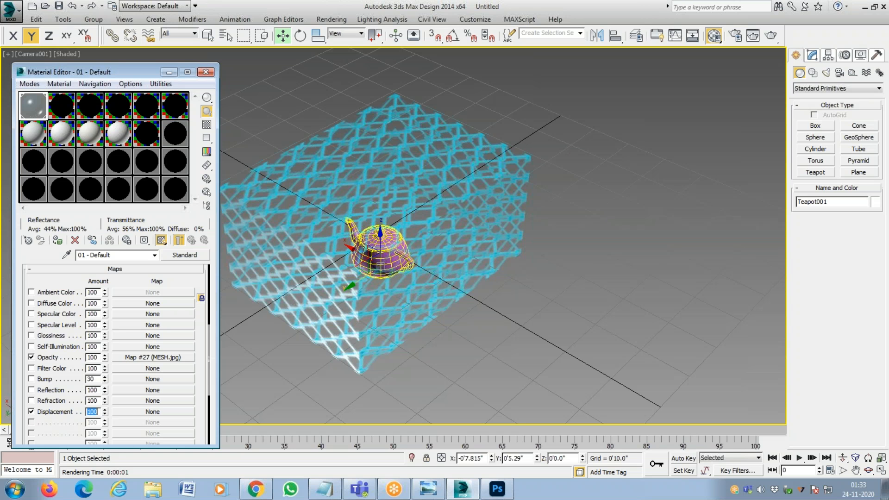